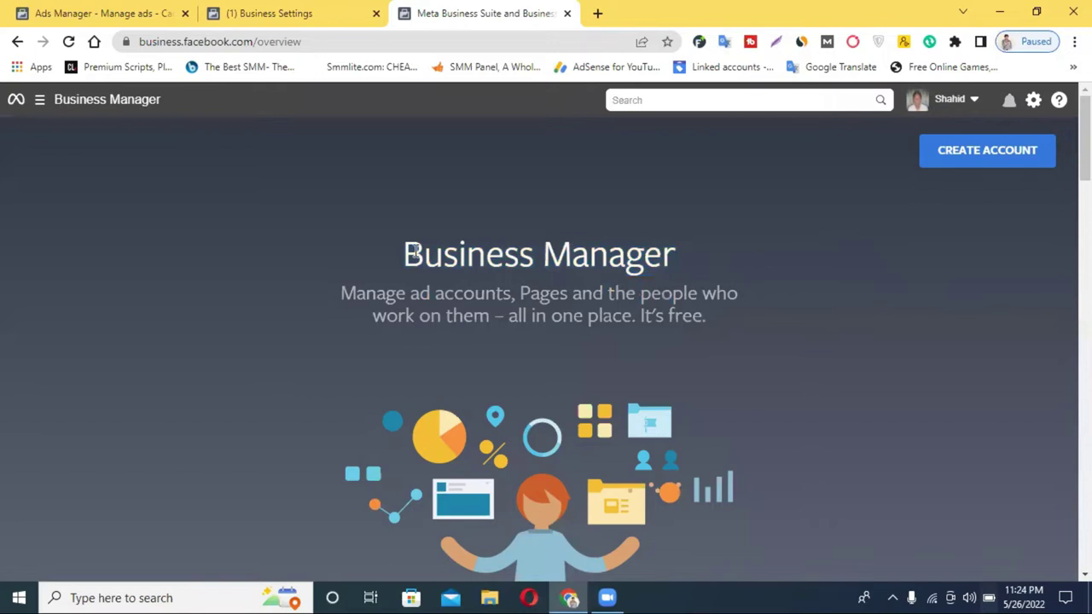
In Ads Manager, expand the ad account selector to list all available ad accounts
left_click_drag(409, 251, 680, 261)
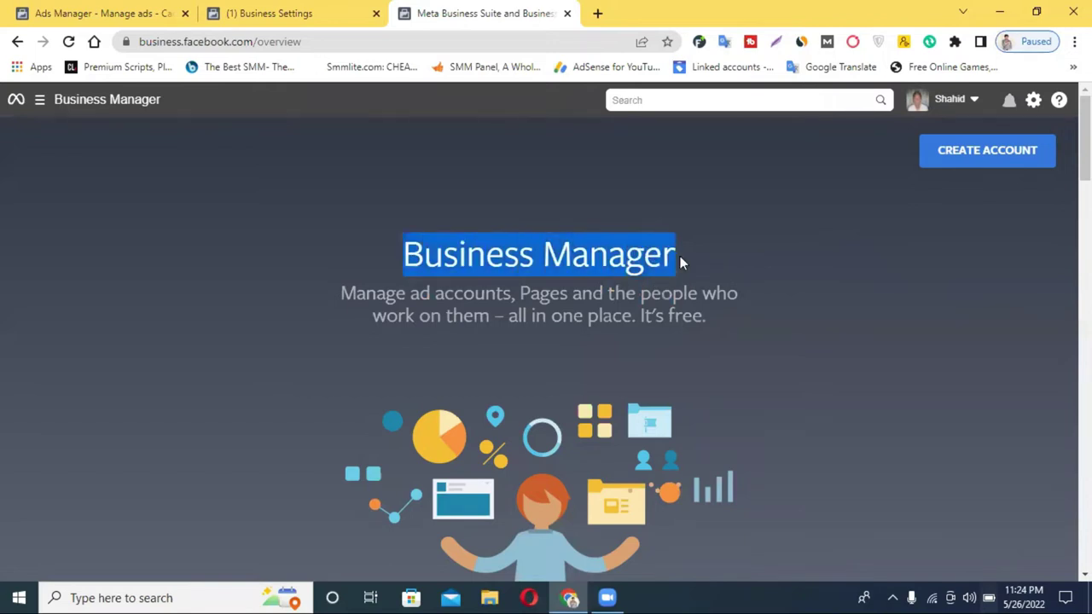
left_click(292, 17)
left_click(116, 11)
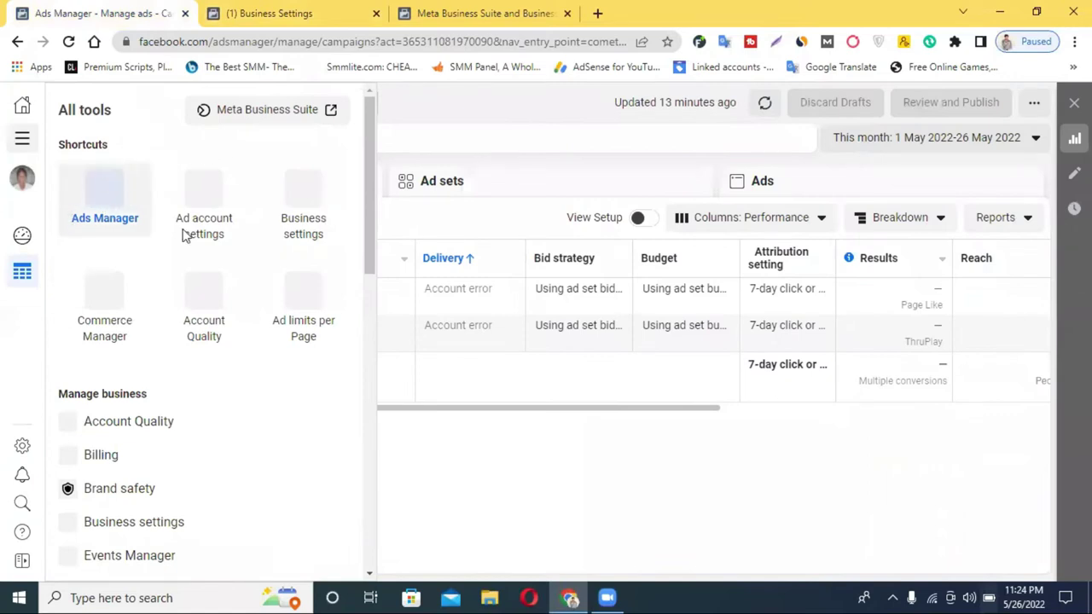
left_click(482, 507)
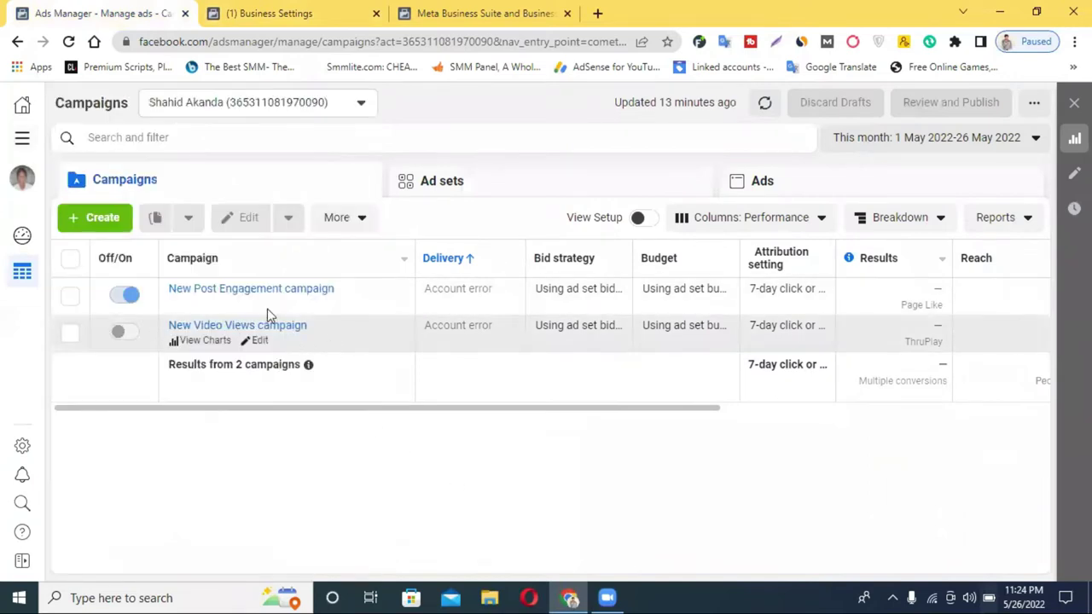
left_click(193, 111)
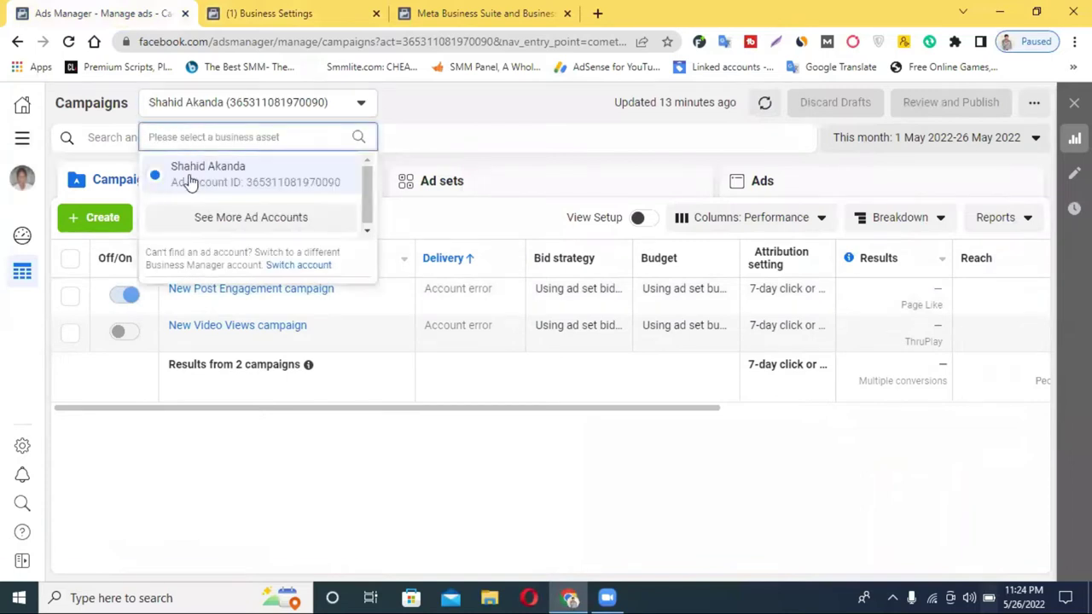
left_click(253, 224)
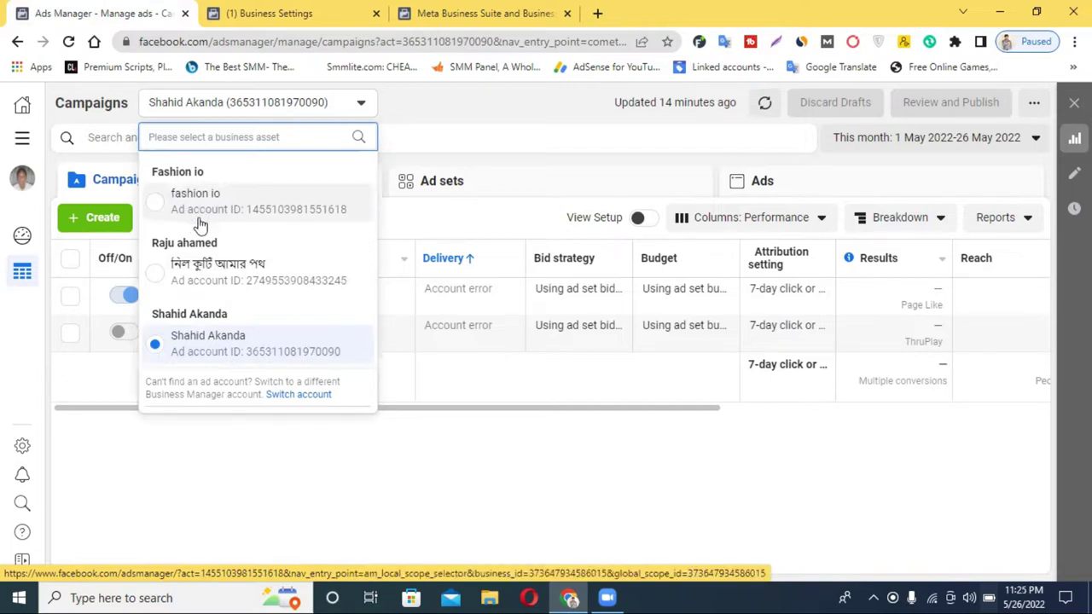
Compare the Business Manager overview page with the Pages section of the existing business settings
left_click(458, 10)
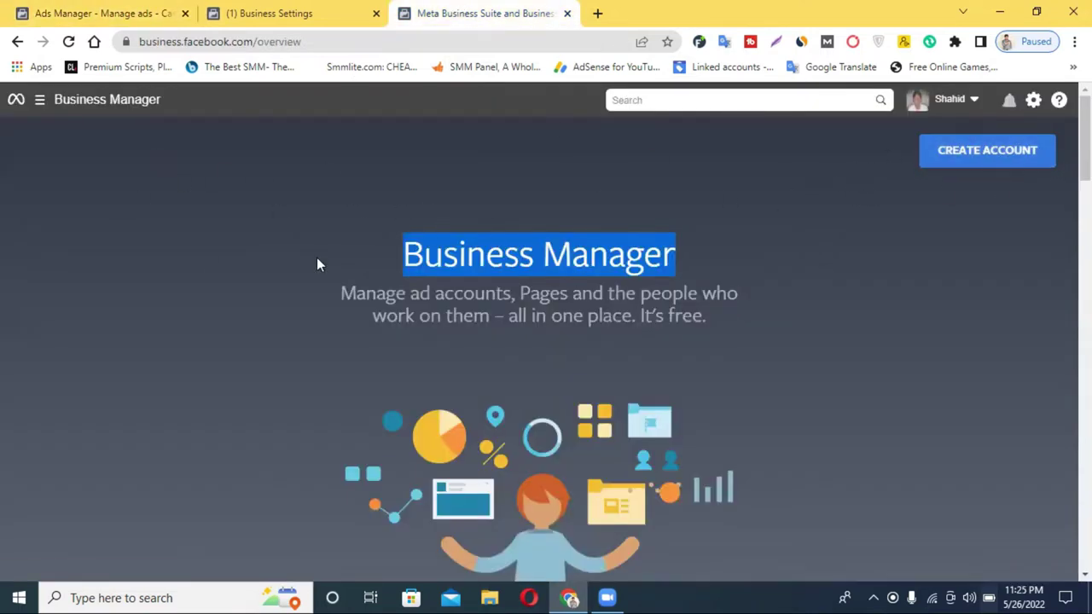
left_click(280, 8)
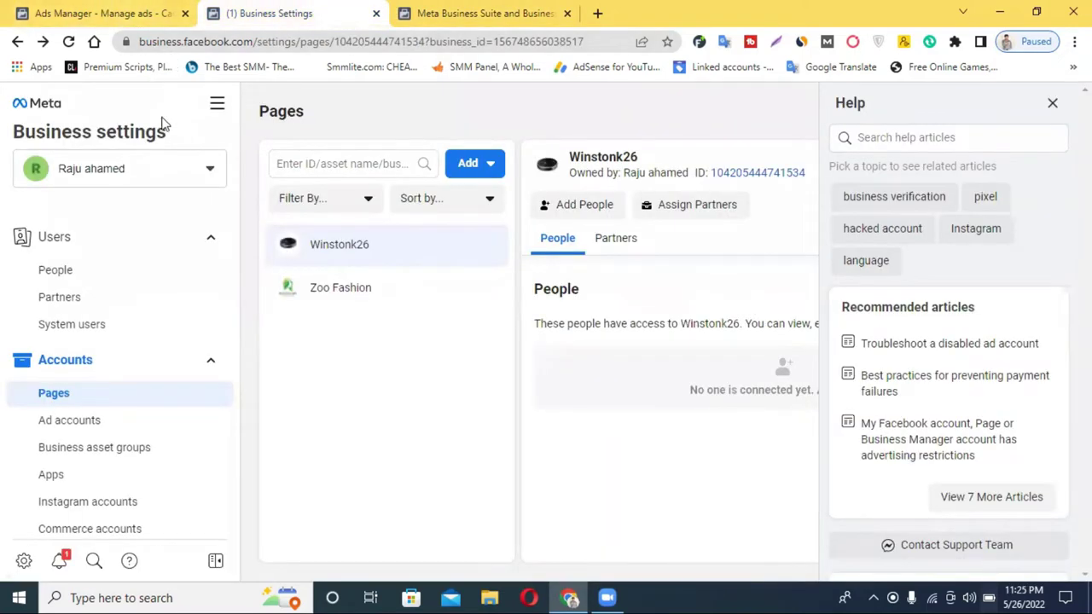
left_click(448, 13)
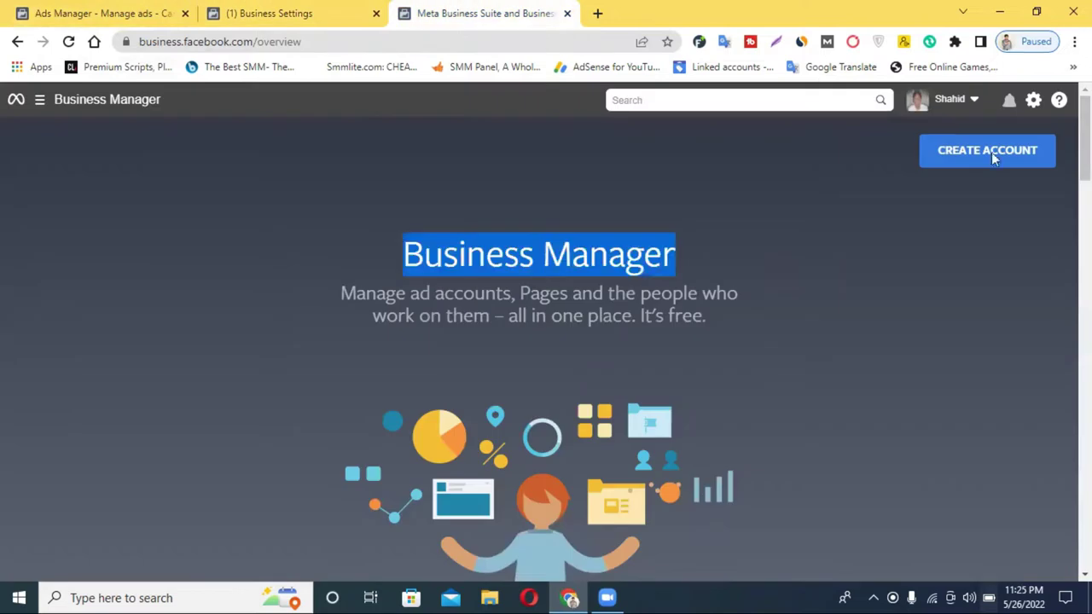
Open facebook.com in a new browser tab and view the profile's account menu
left_click(598, 13)
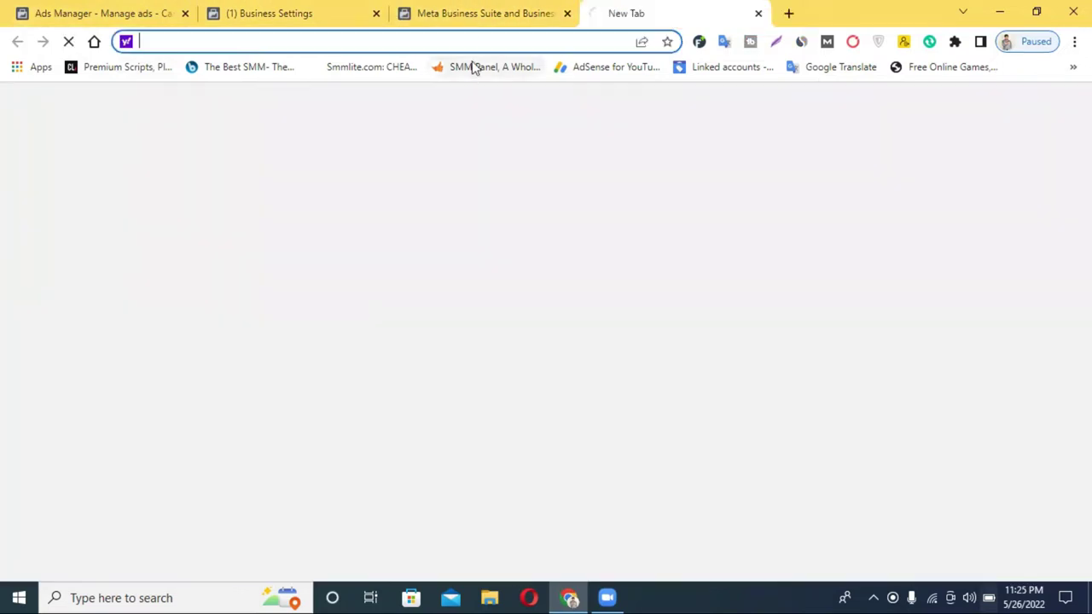
type("fac")
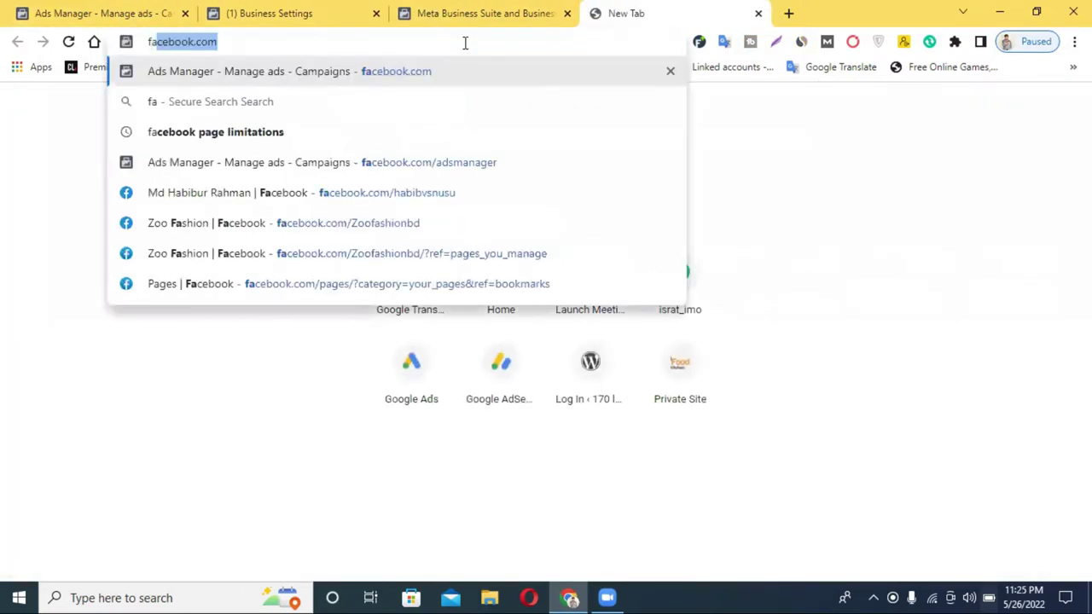
left_click(497, 75)
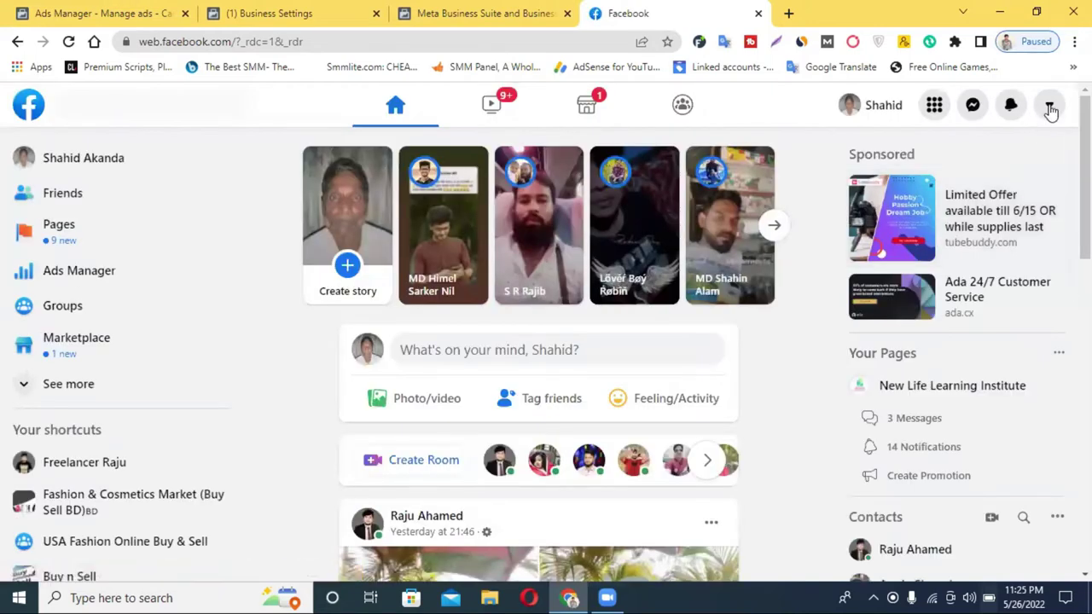
left_click(1049, 107)
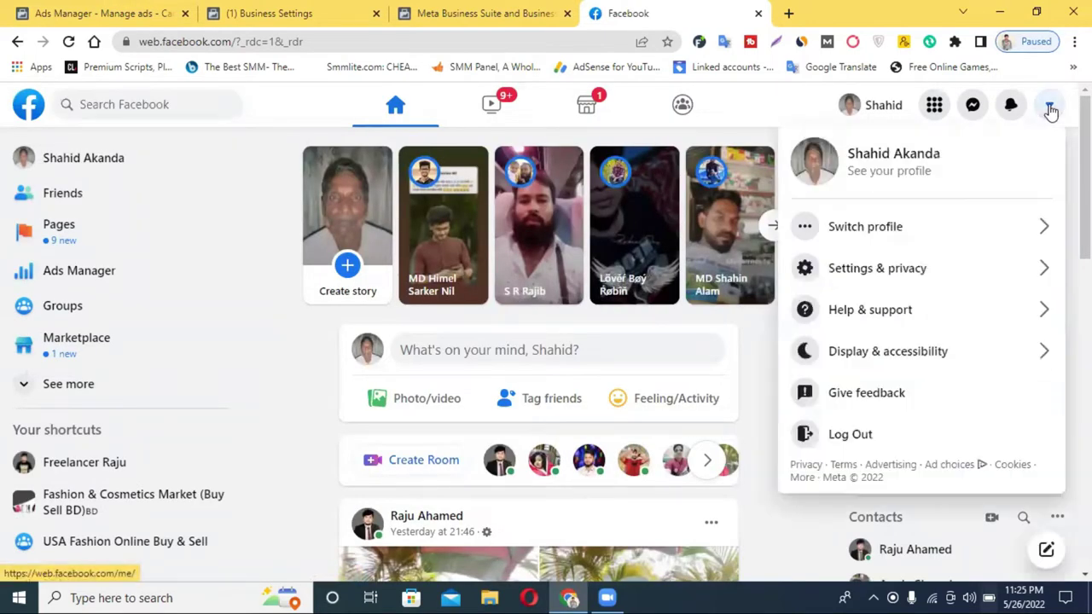
left_click(765, 110)
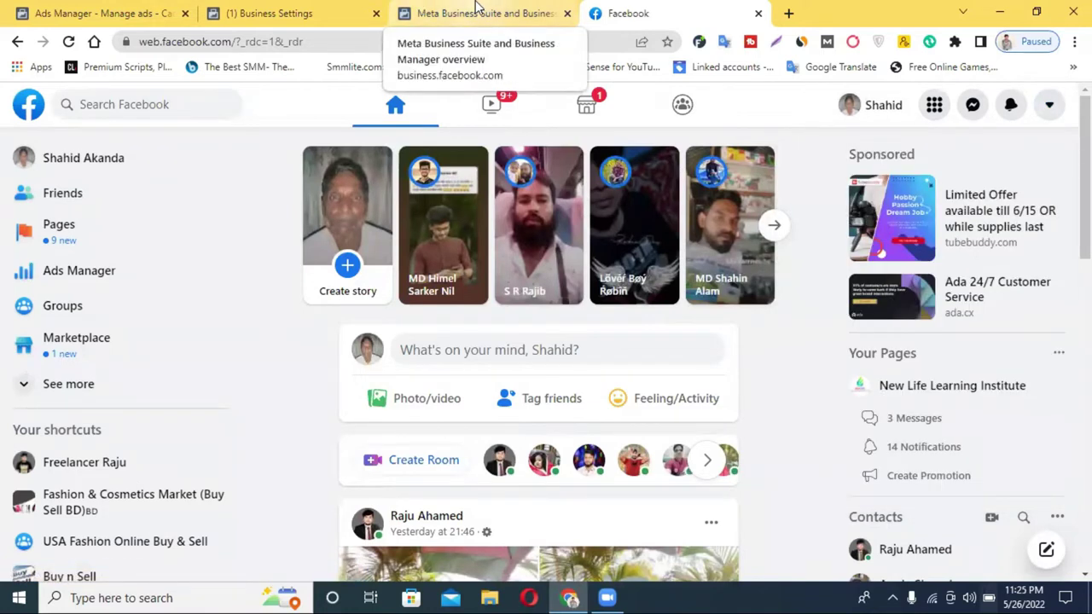
Open the general account settings of the Facebook profile to view its name and contact details
left_click(1051, 110)
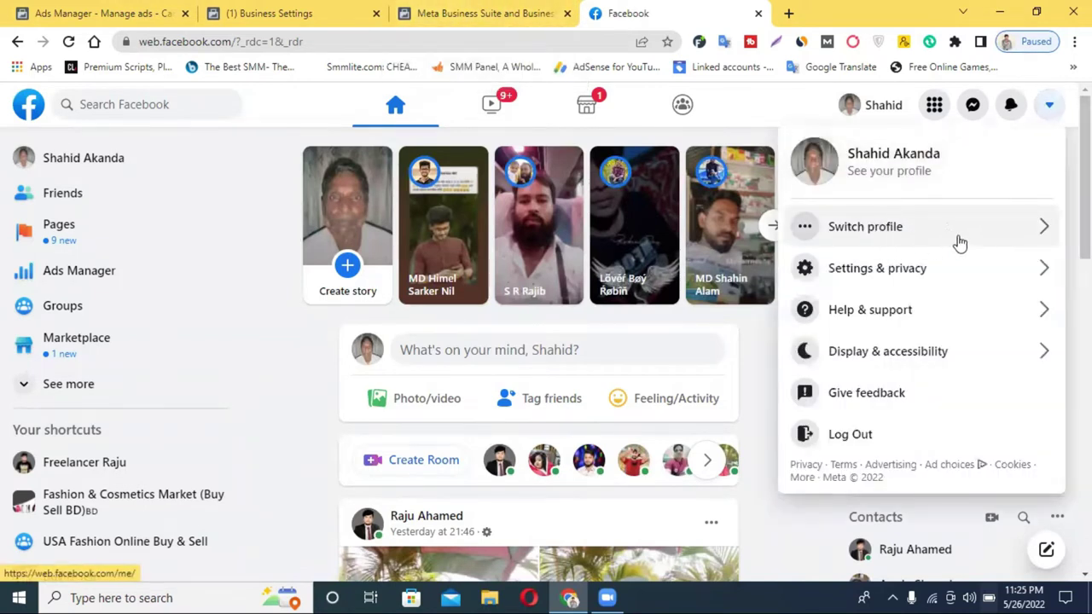
left_click(919, 273)
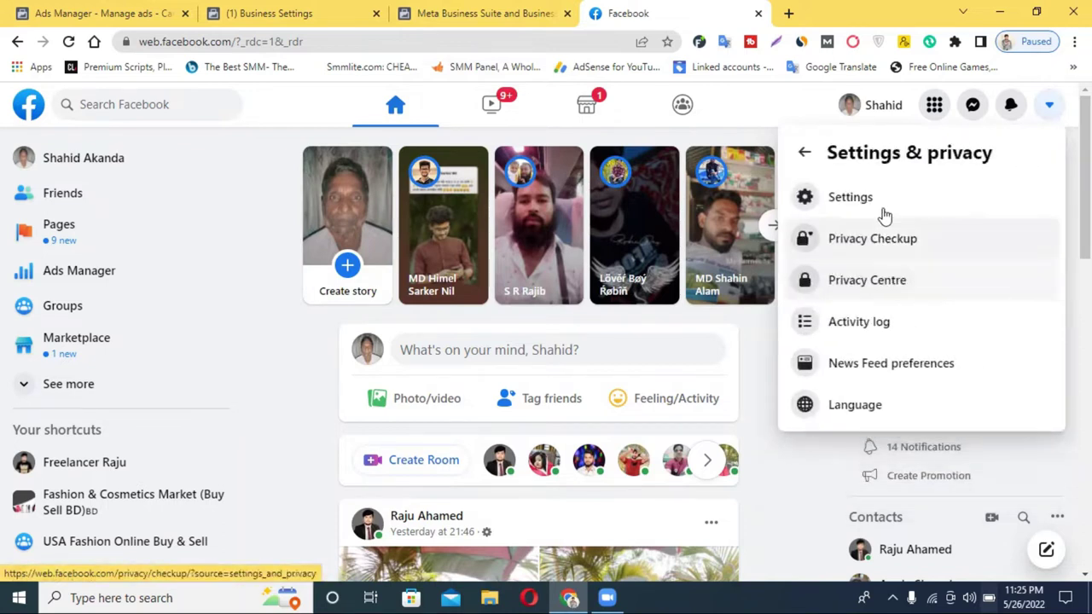
left_click(883, 206)
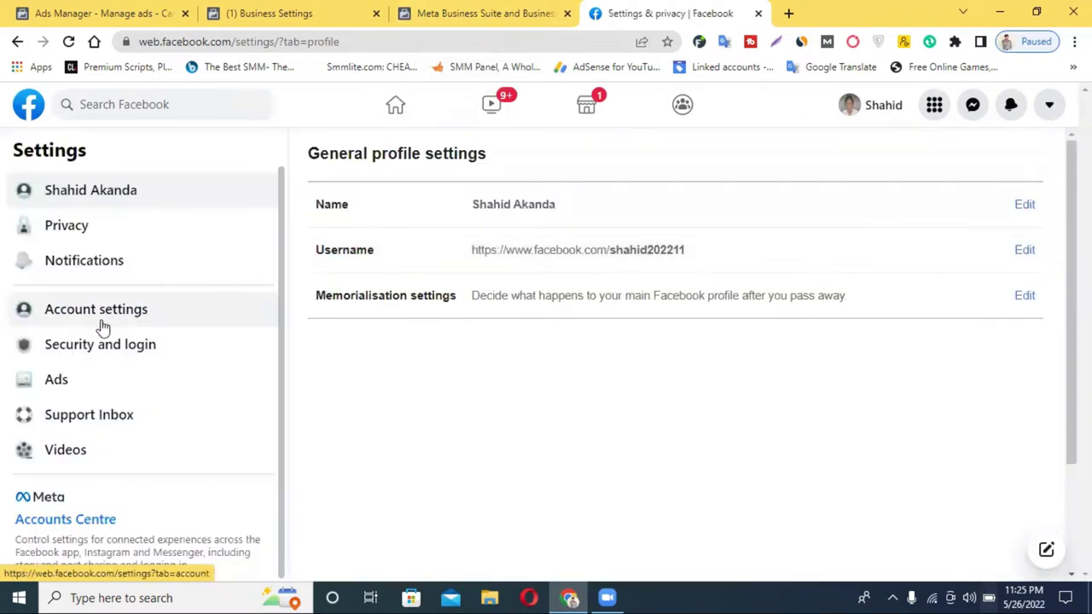
left_click(119, 317)
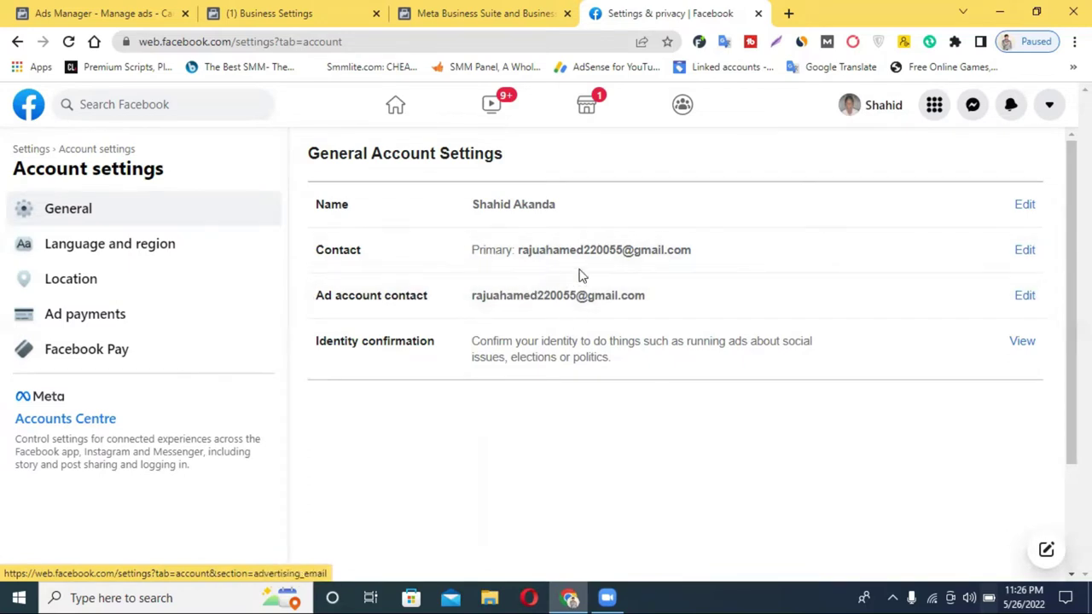
Open the Business Manager account creation form and look up the profile's contact email in Facebook settings for its business email field
left_click(429, 15)
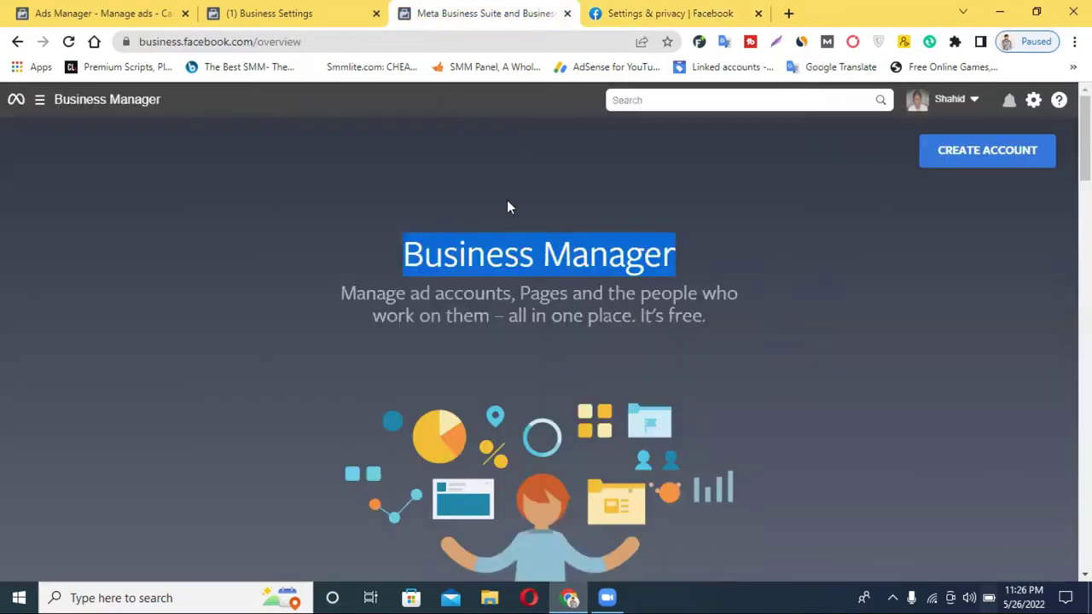
left_click(979, 164)
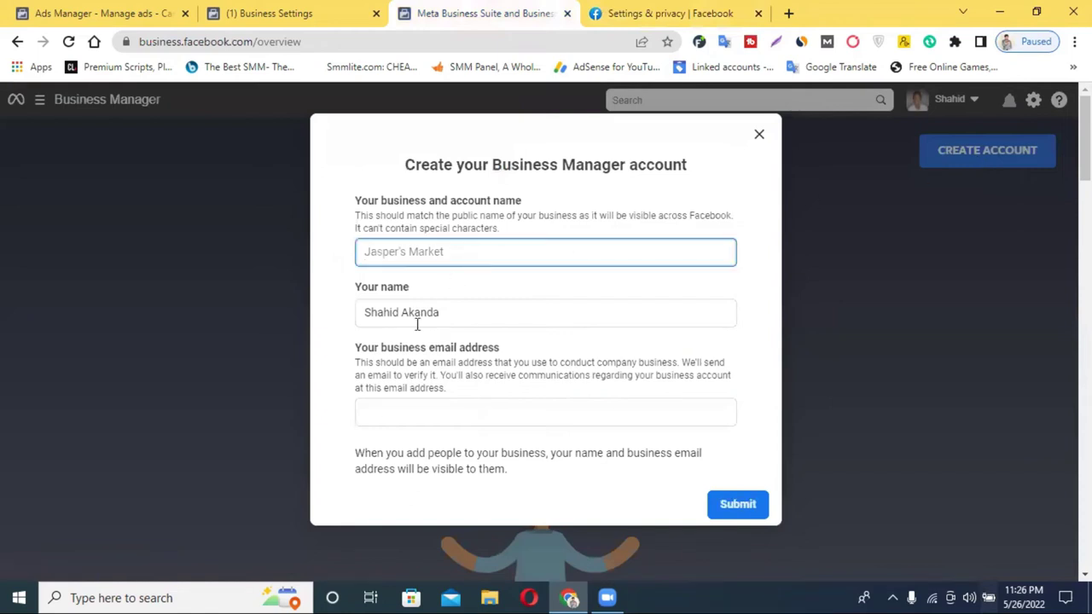
left_click(405, 315)
left_click(390, 408)
left_click(644, 12)
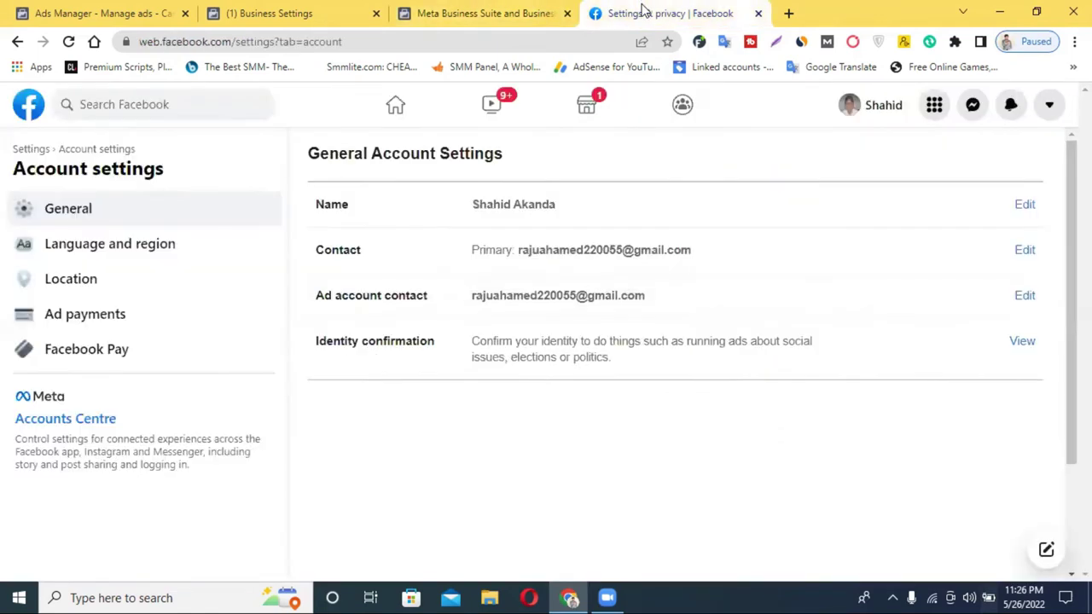
left_click(461, 13)
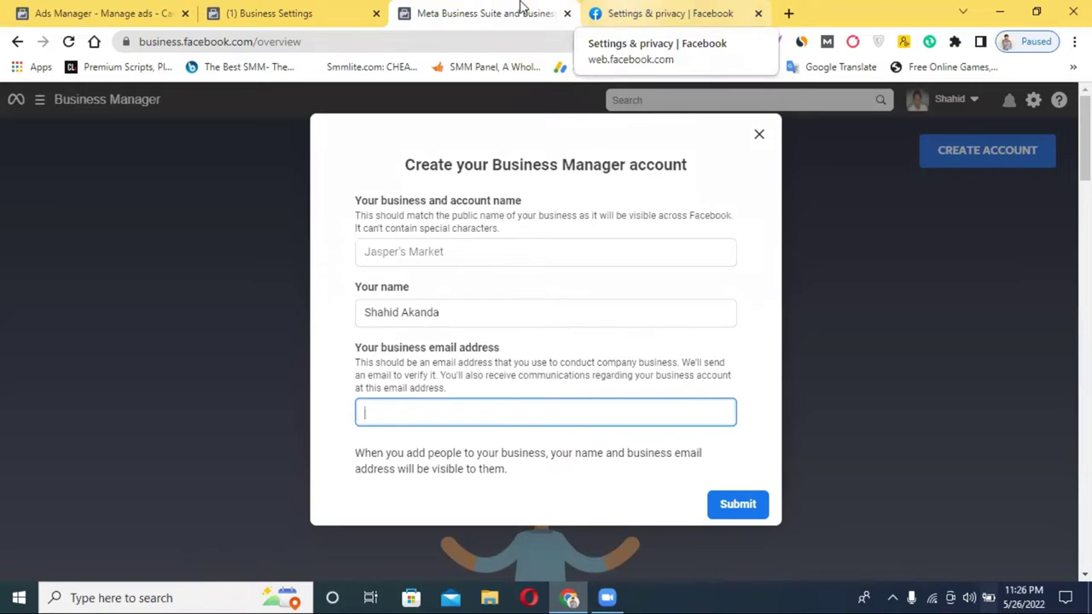
Review the Accounts section of the business settings and close the unfilled Business Manager creation form
left_click(316, 10)
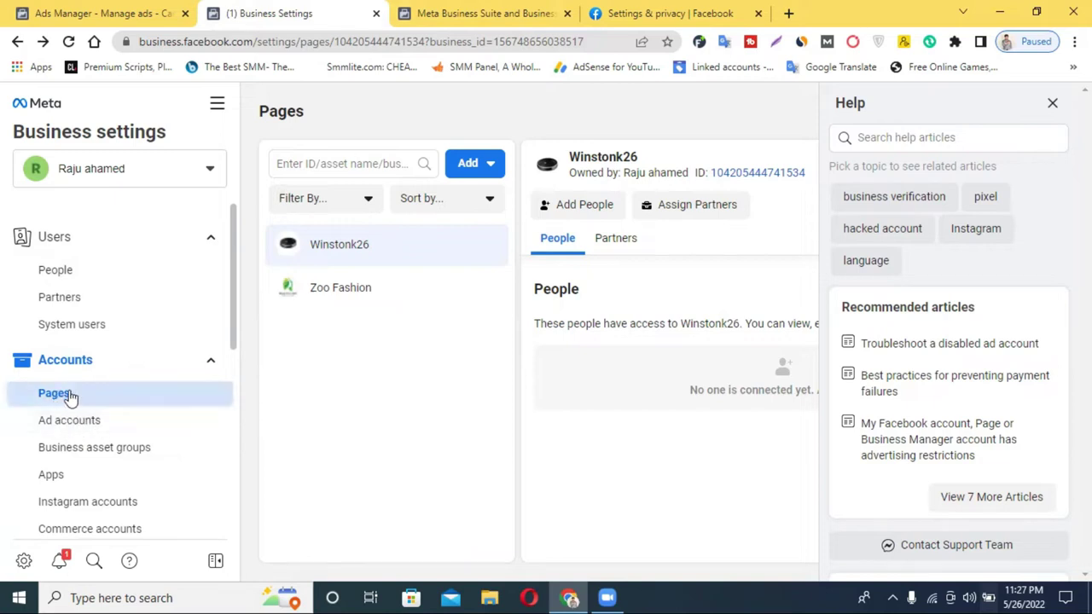
left_click(486, 10)
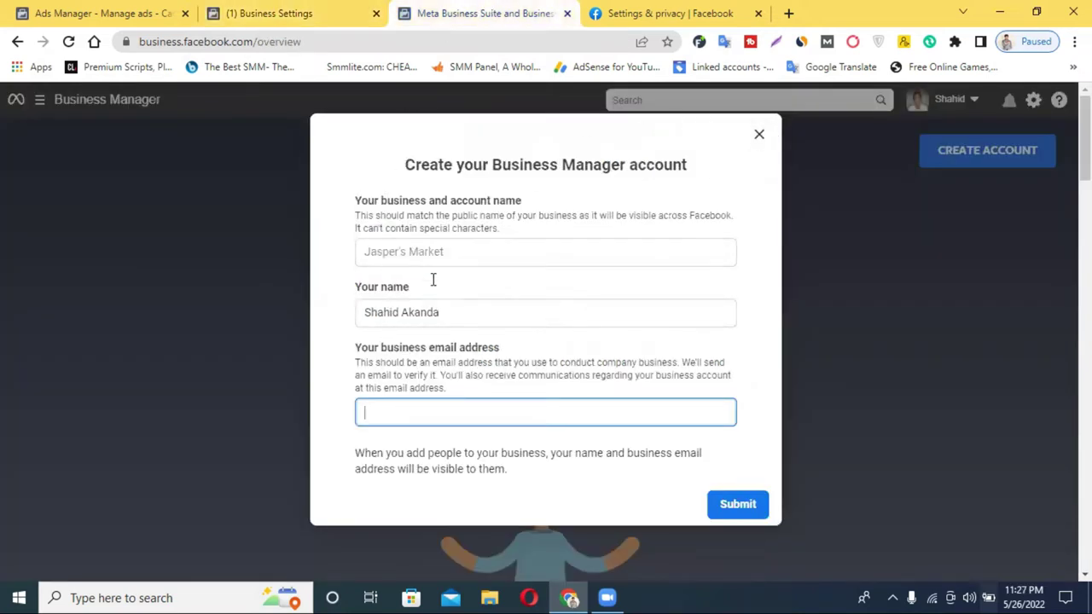
left_click(757, 137)
Switch Ads Manager from the personal ad account to the business ad account নিল কুটি আমার পথ
left_click(93, 10)
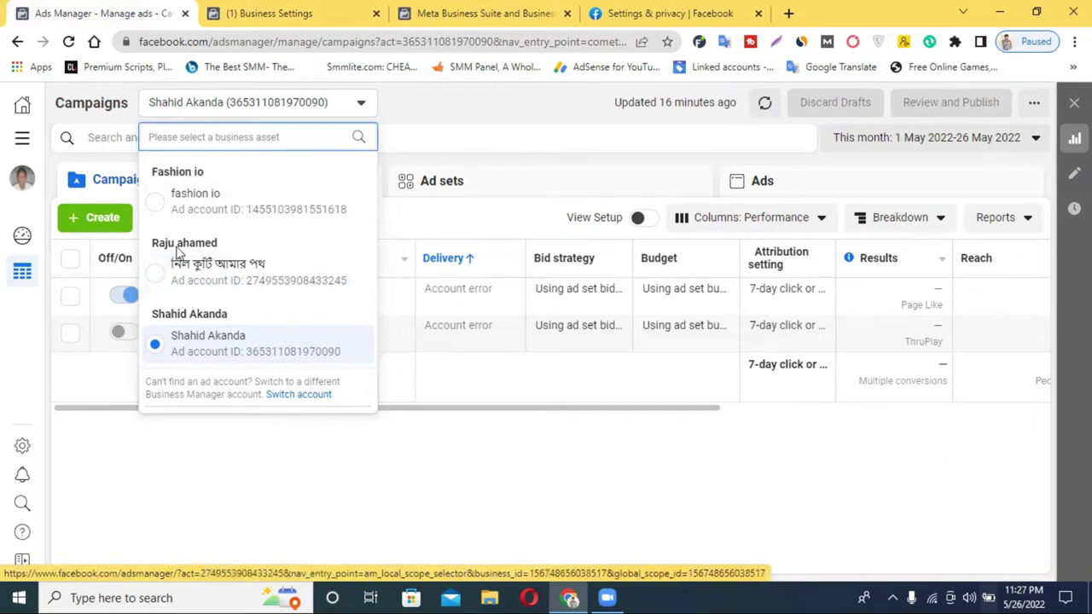
left_click(495, 441)
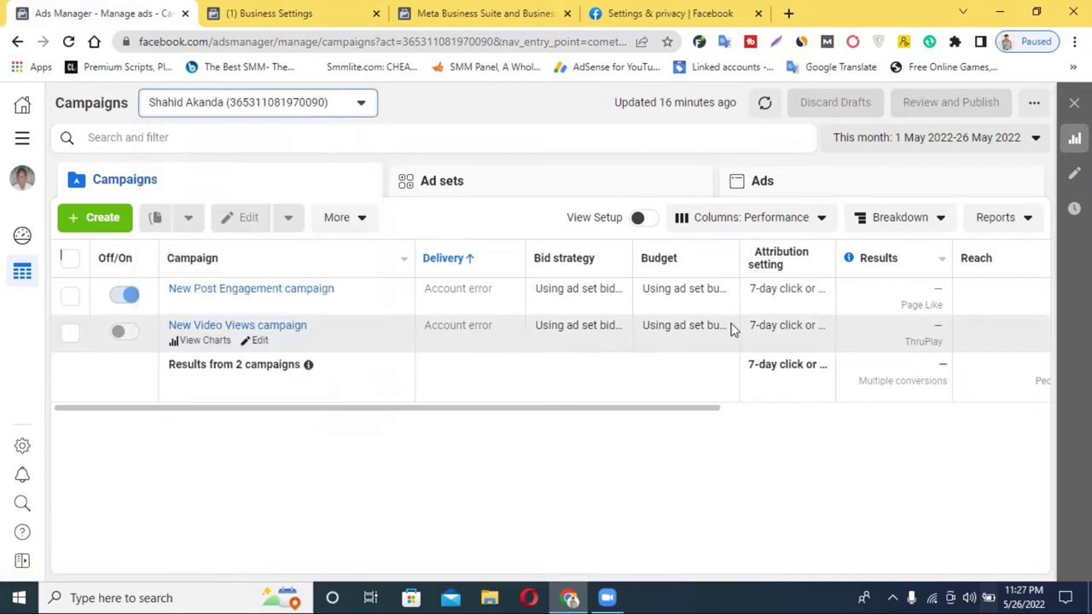
left_click(246, 108)
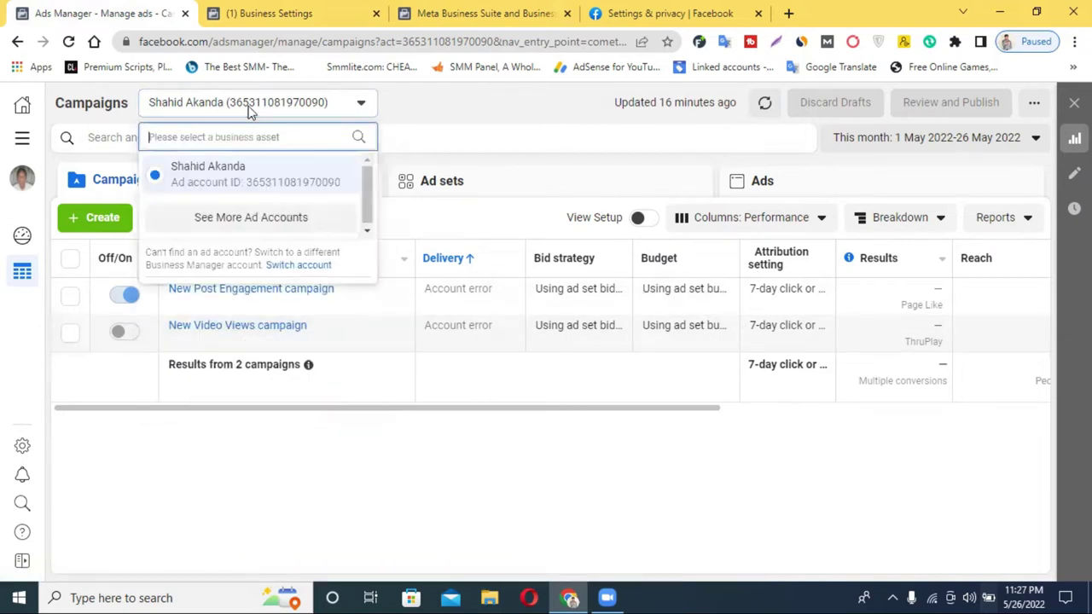
left_click(233, 230)
left_click(220, 272)
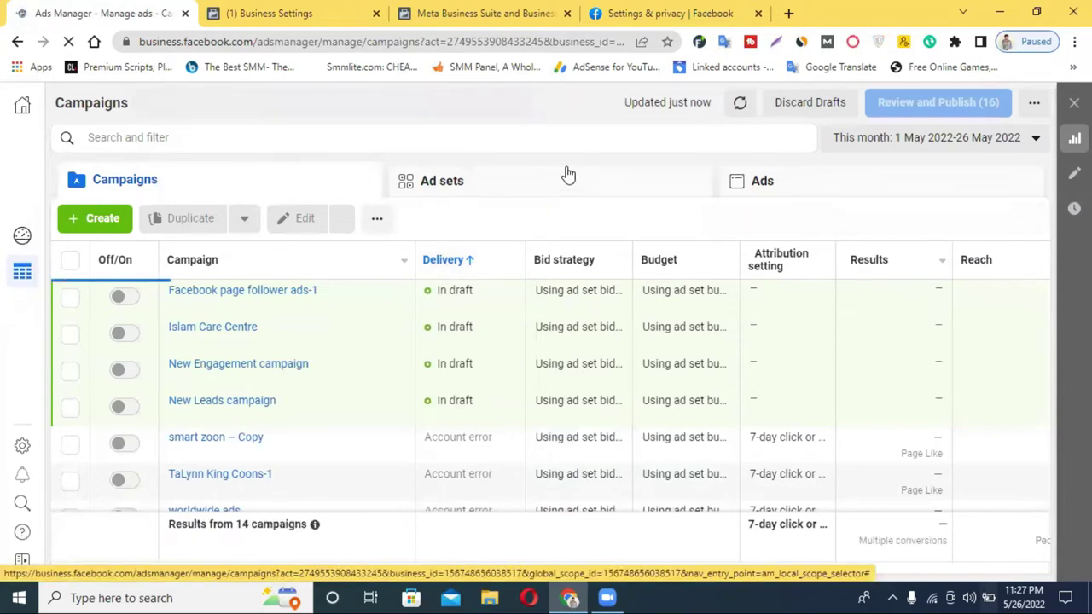
Check the Pages and Ad accounts entries in the business settings and return to the Ads Manager campaigns
left_click(316, 10)
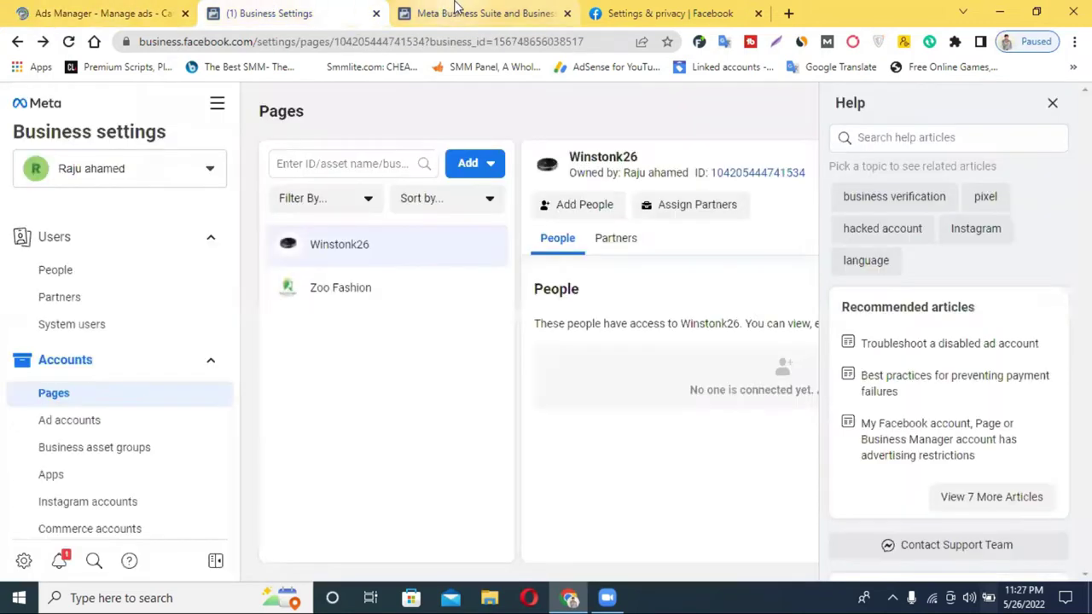
left_click(458, 7)
left_click(246, 15)
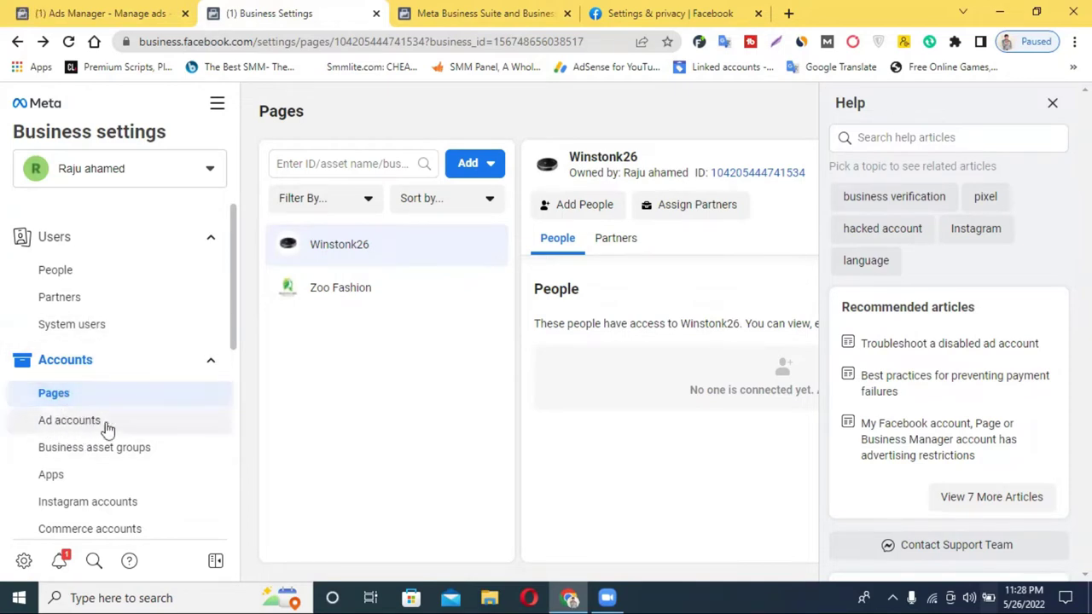
left_click(104, 10)
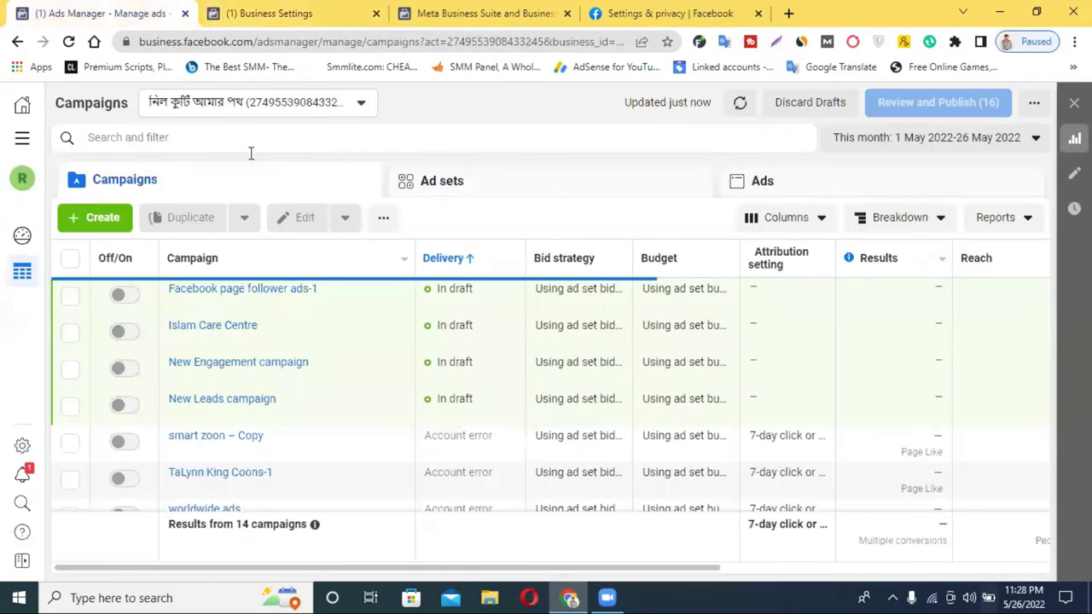
Examine the full list of ad accounts and the campaigns of the selected business ad account
left_click(245, 107)
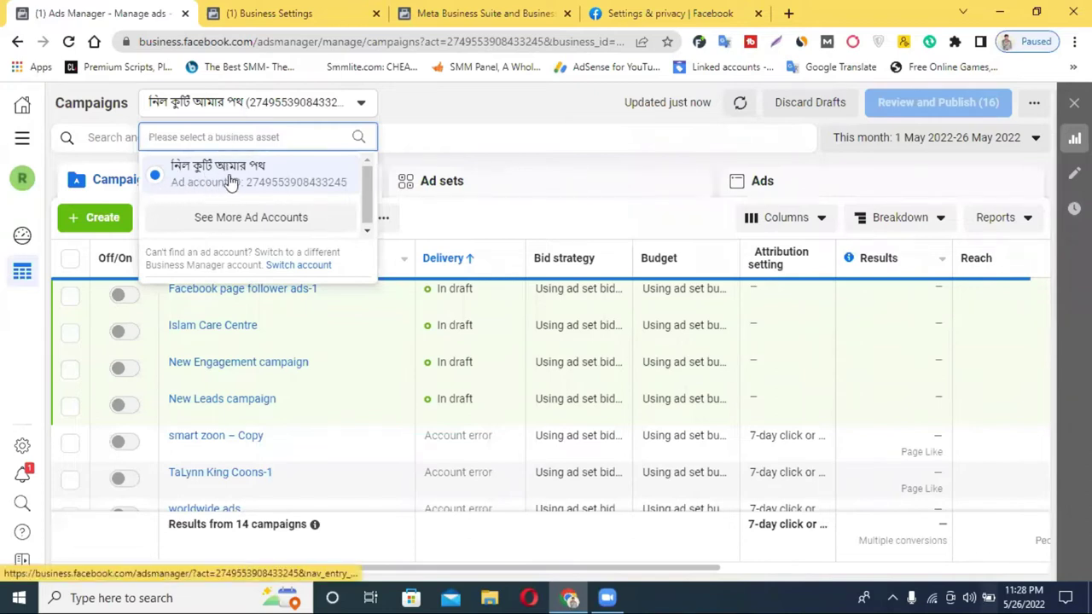
left_click(233, 223)
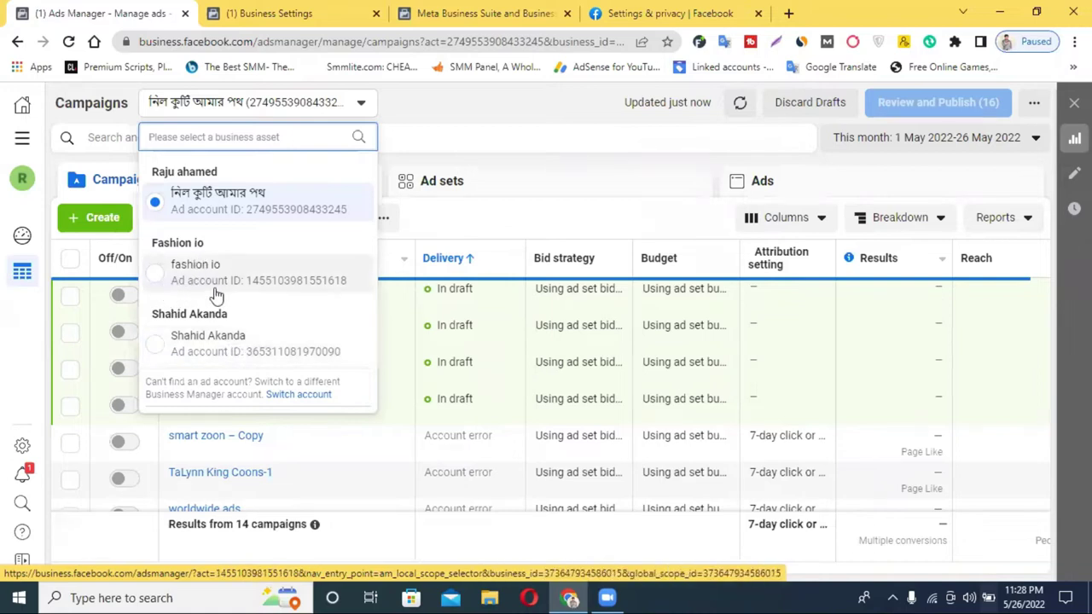
mouse_move(215, 288)
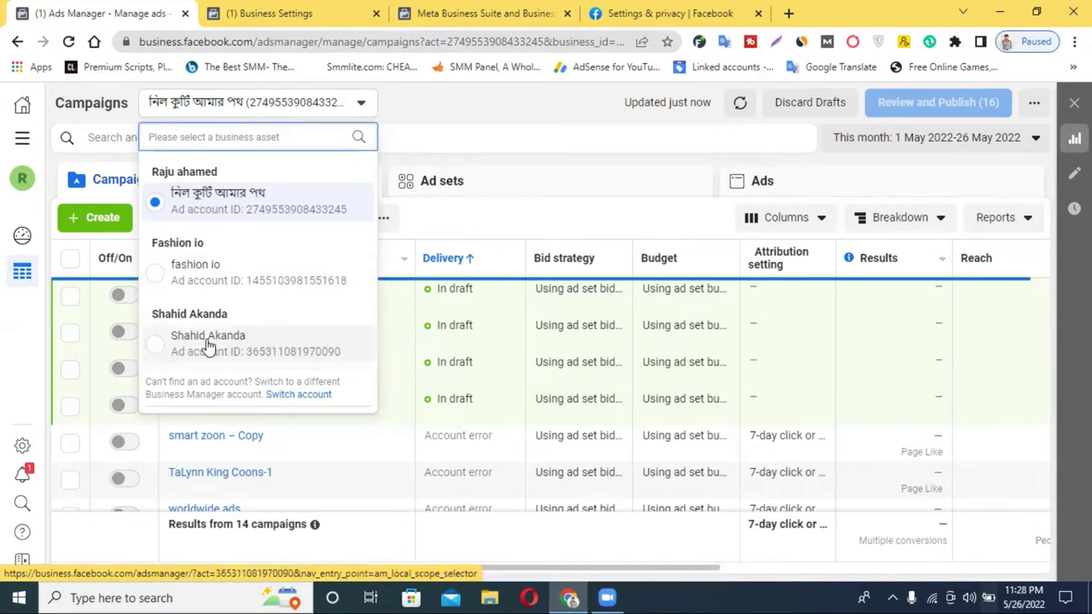
left_click(585, 159)
scroll(188, 367, "down", 5)
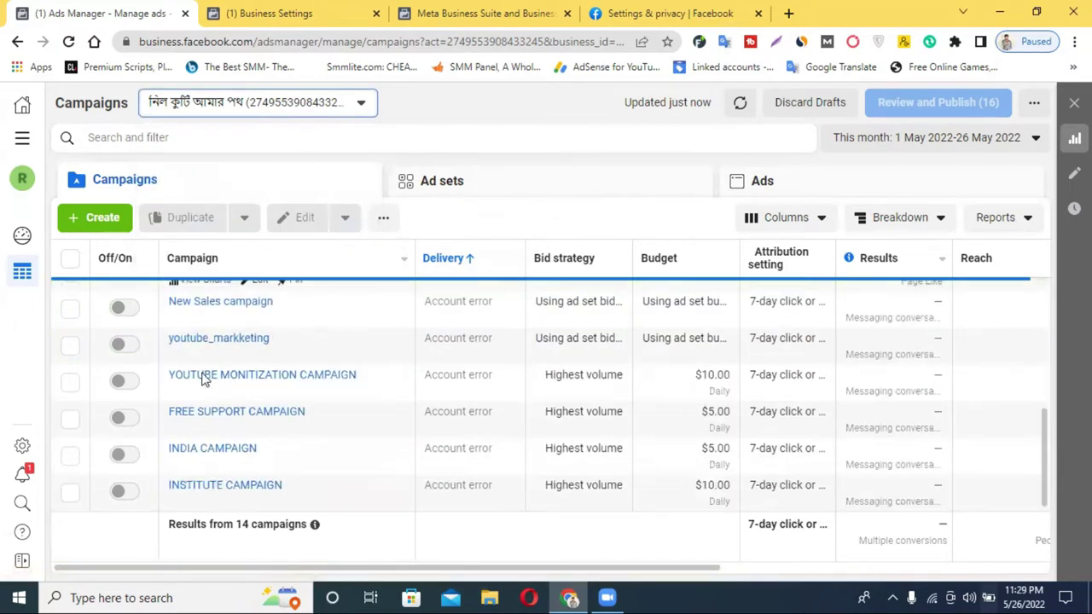
scroll(203, 384, "up", 5)
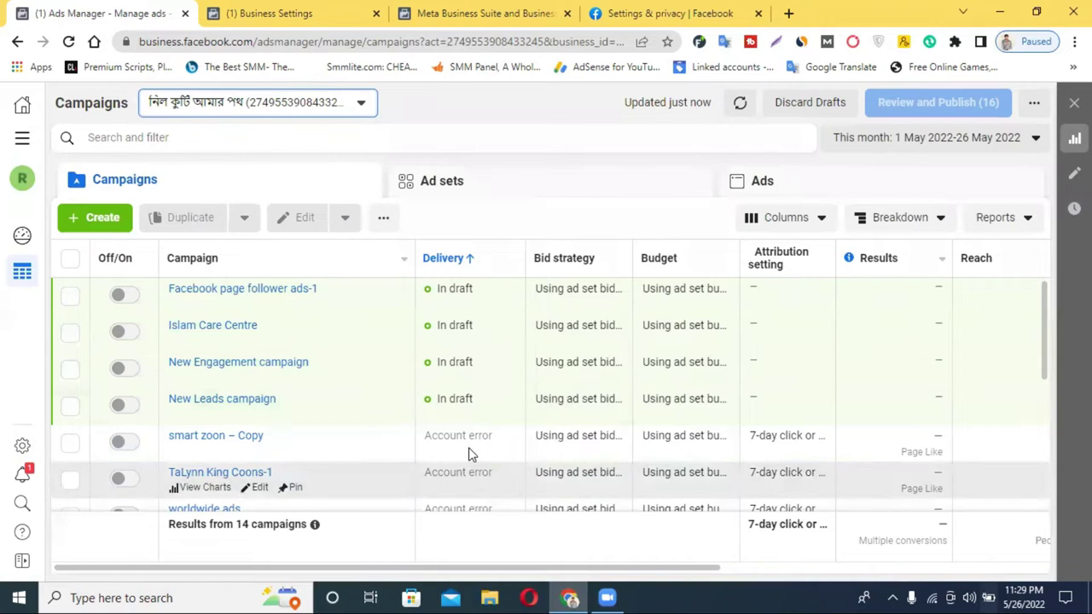
Check the delivery status of the smart zoon – Copy campaign and the list of selectable ad accounts
triple_click(445, 436)
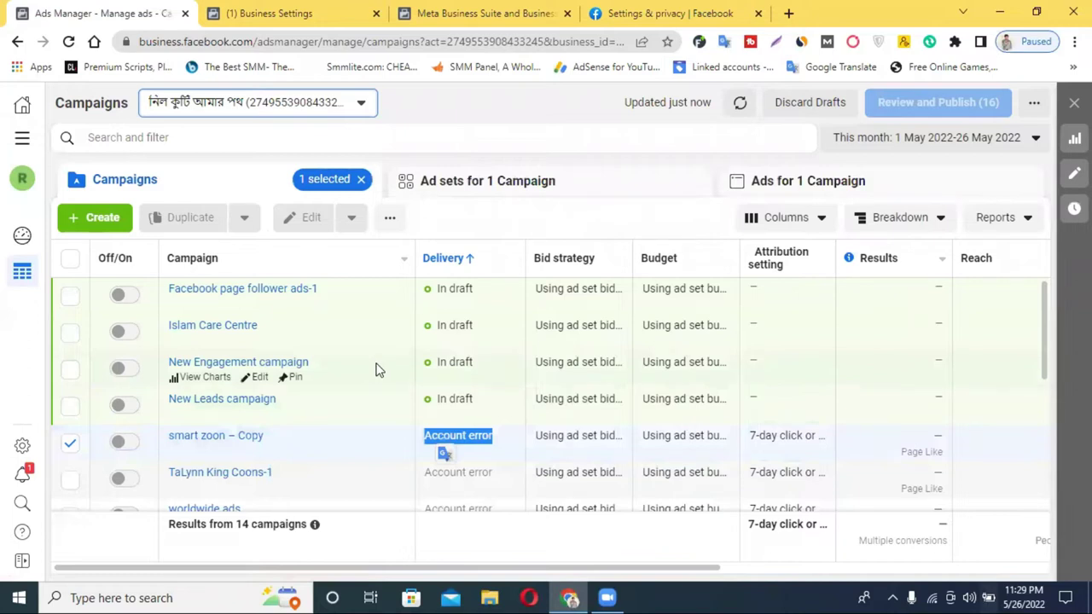
left_click(245, 113)
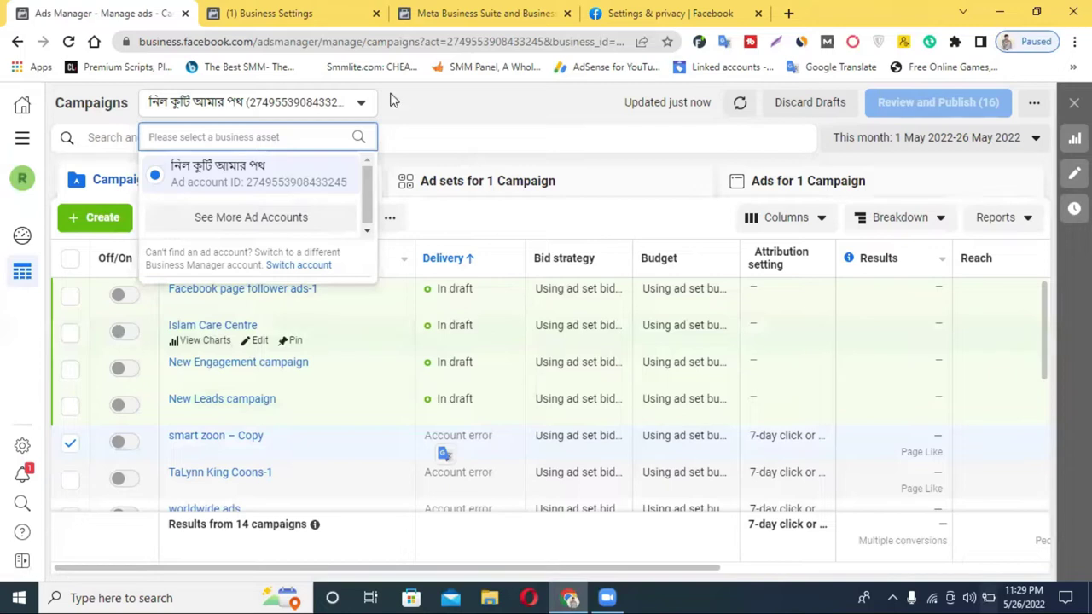
left_click(264, 109)
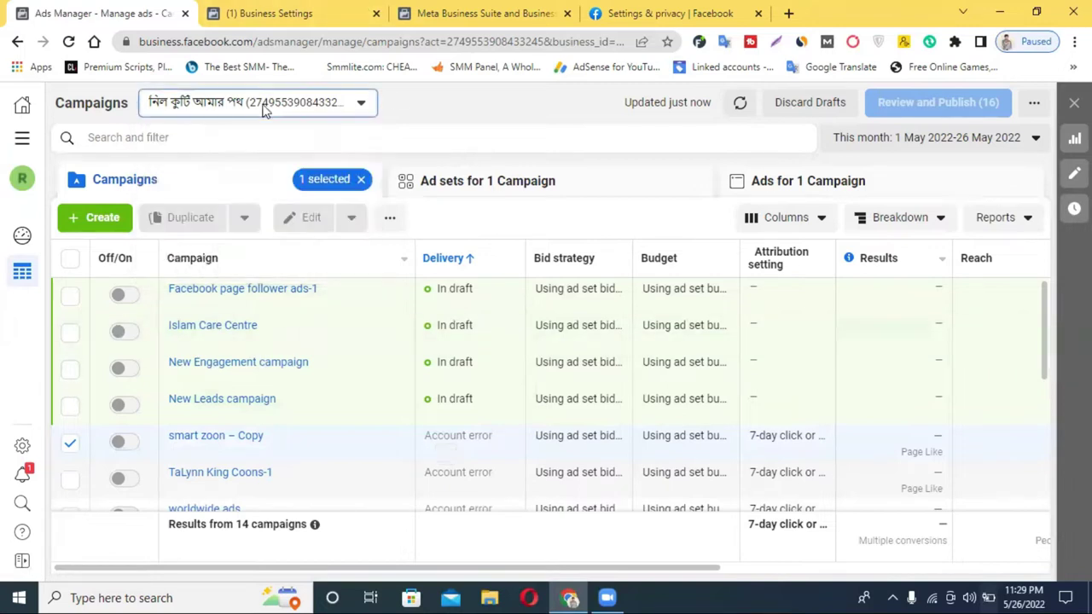
Look over the Business Manager overview and the business settings, and open the business's Ad accounts section
left_click(504, 12)
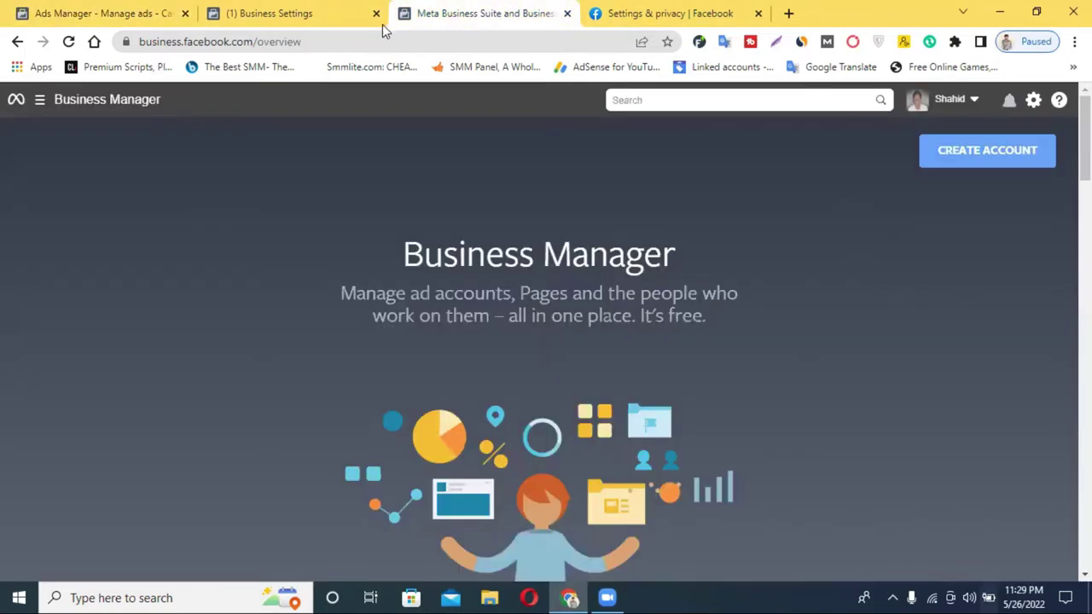
left_click(259, 10)
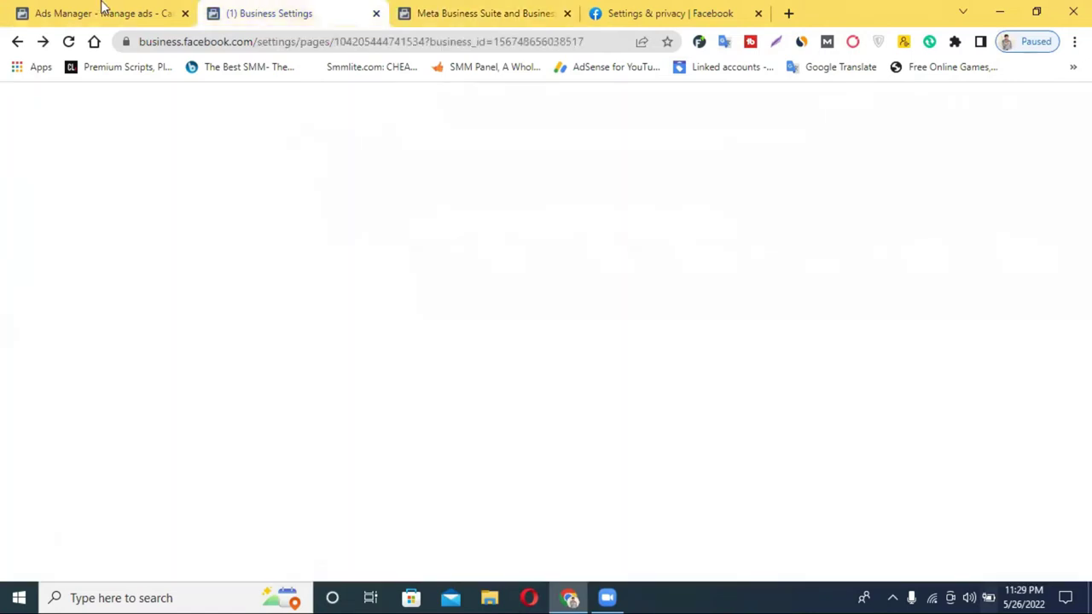
left_click(105, 10)
left_click(312, 10)
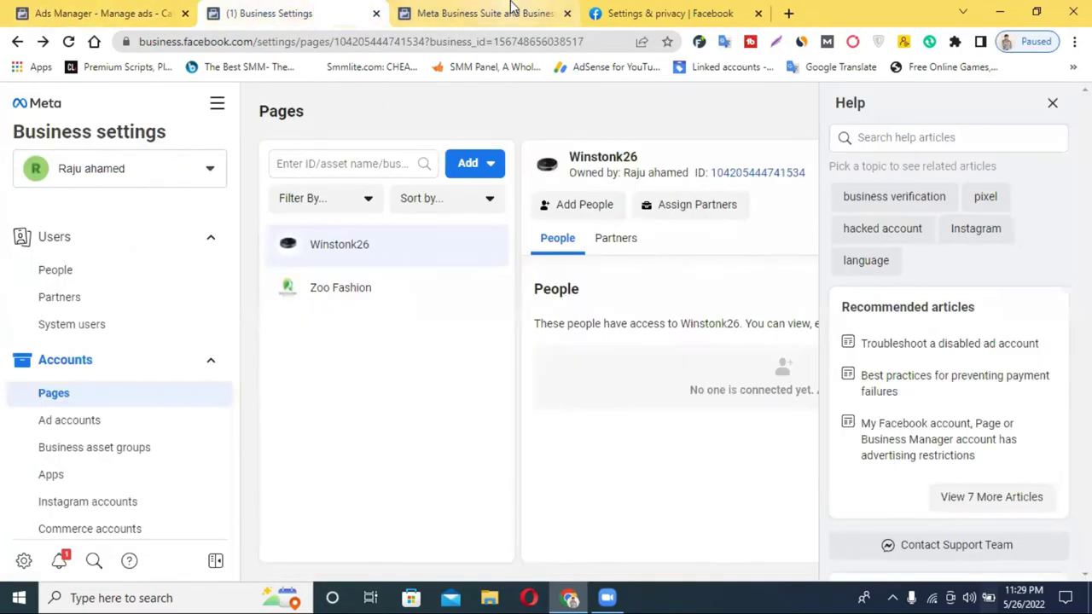
left_click(414, 12)
left_click(261, 11)
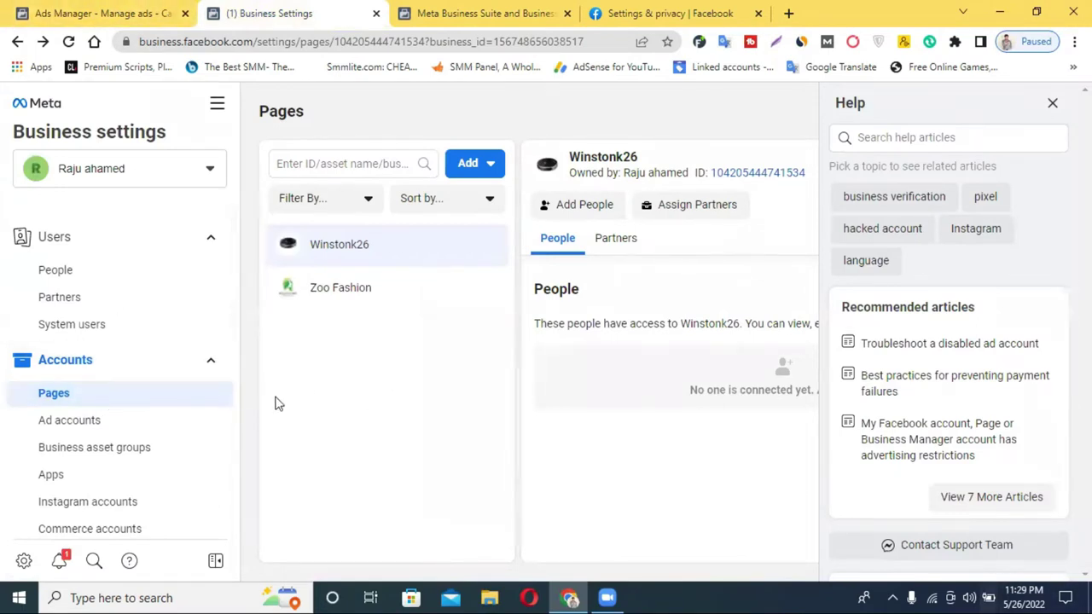
left_click(58, 429)
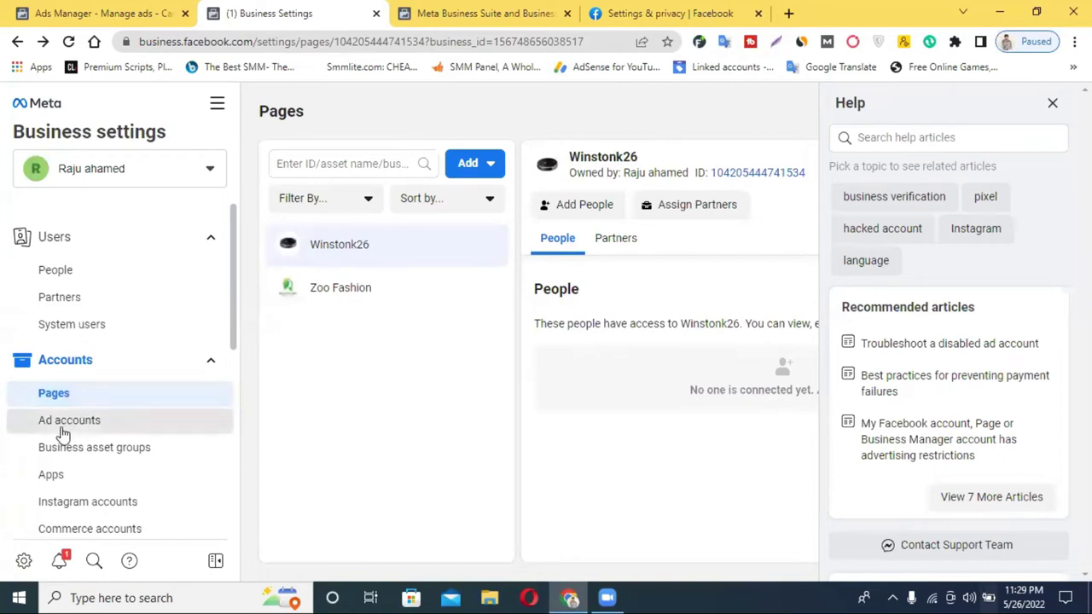
Check the full list of ad accounts in Ads Manager and return to the Ad accounts page of the business settings
left_click(122, 11)
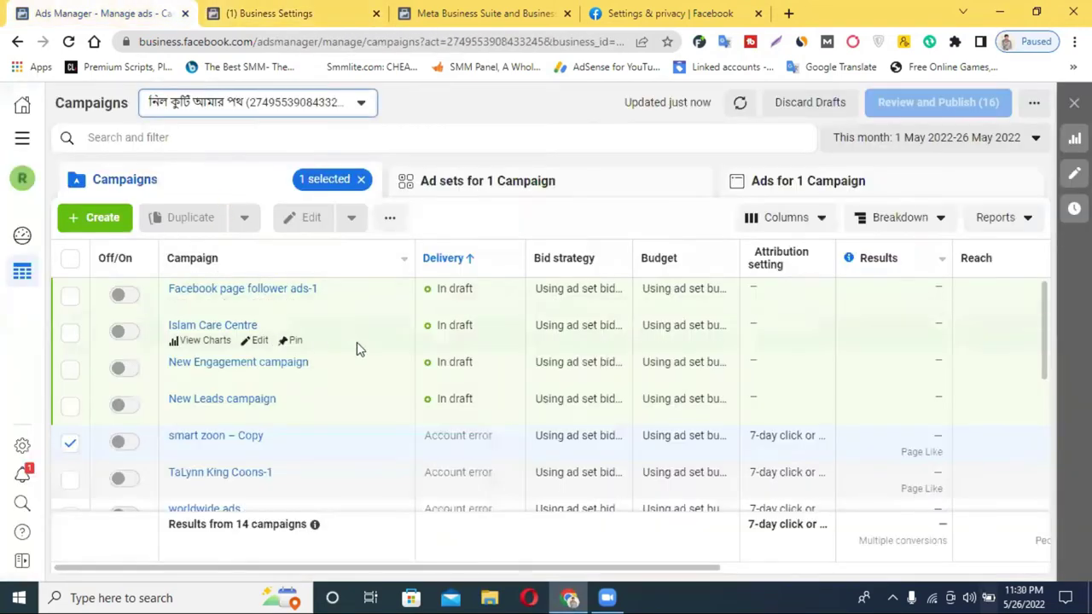
left_click(227, 102)
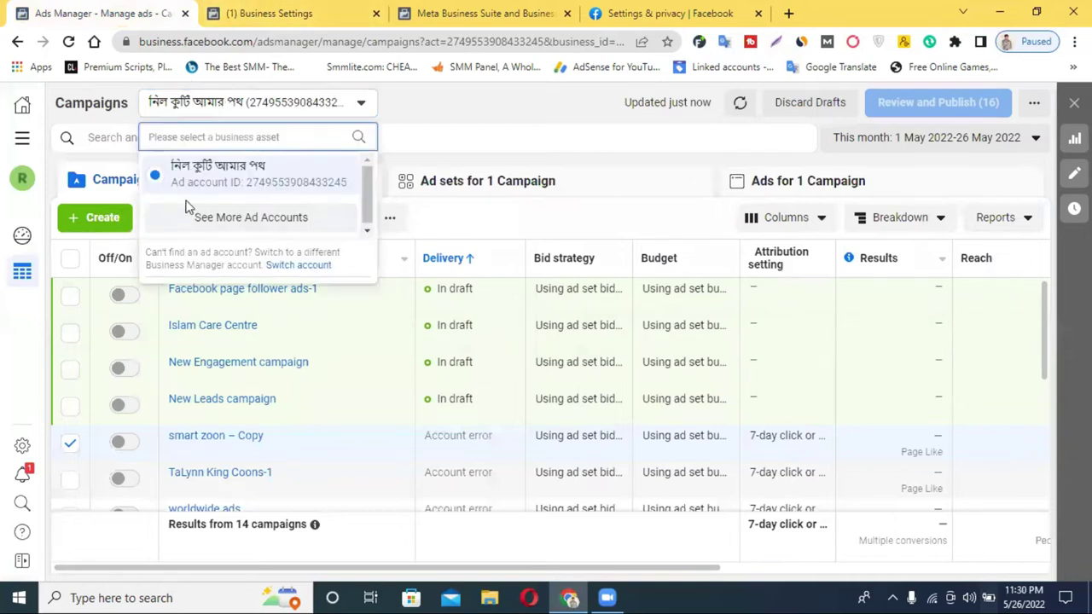
left_click(213, 217)
left_click(269, 13)
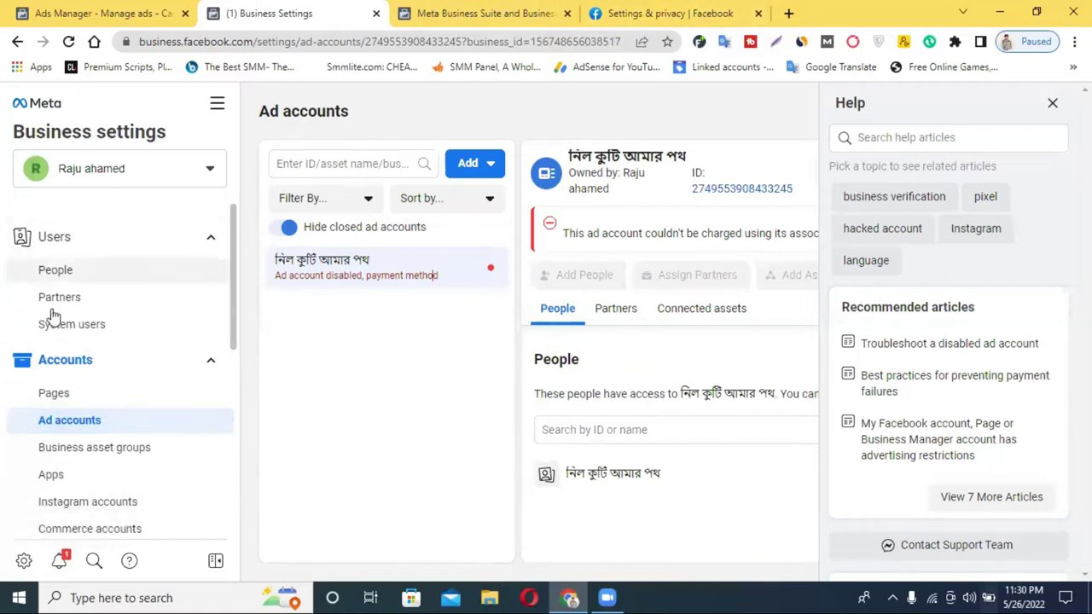
Load business.facebook.com in a new browser tab and open the business settings of Fashion io
left_click(788, 13)
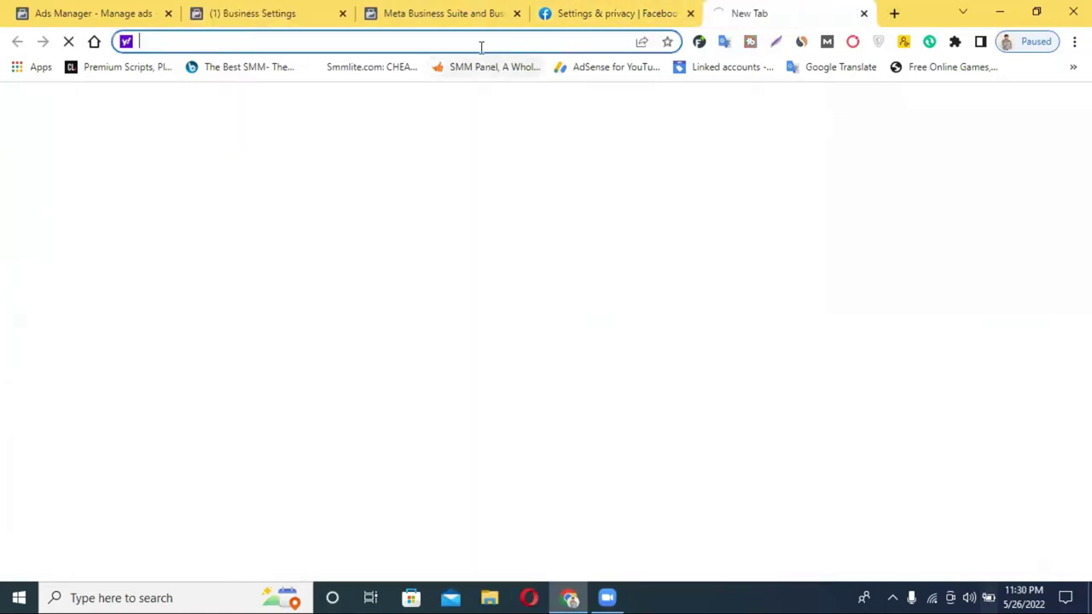
type("bu")
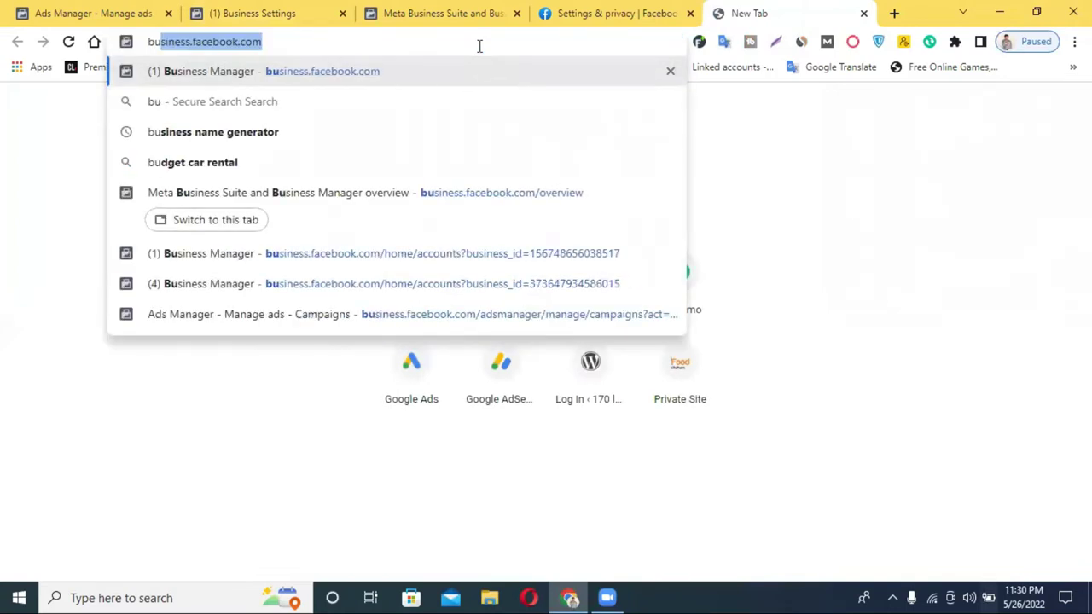
key("Return")
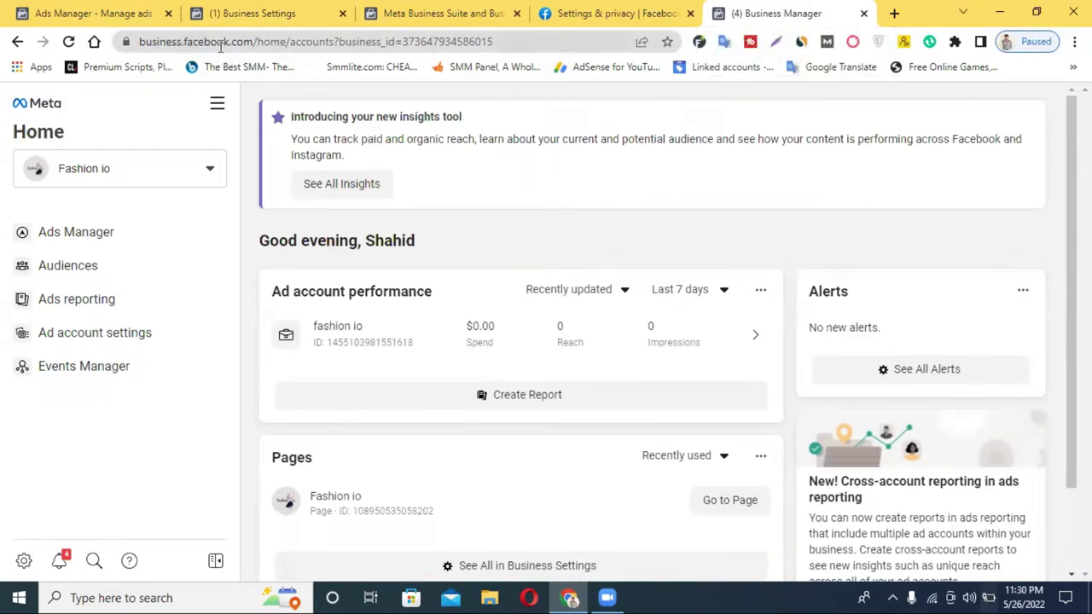
left_click(24, 564)
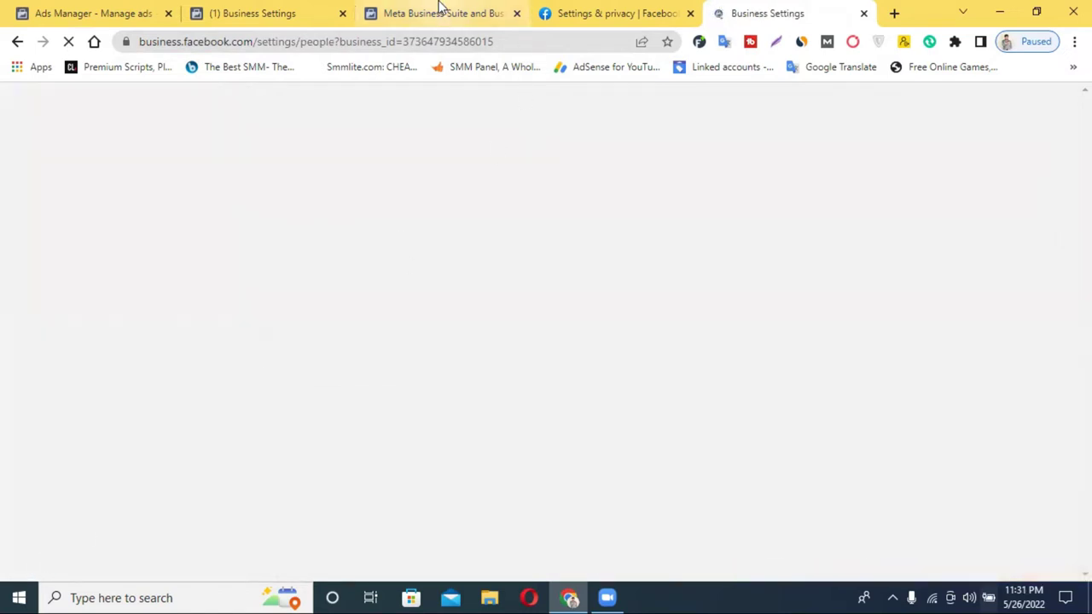
Examine the settings sections of the Fashion io business from Users to Setup Guide and open its Ad accounts
left_click(439, 10)
left_click(315, 7)
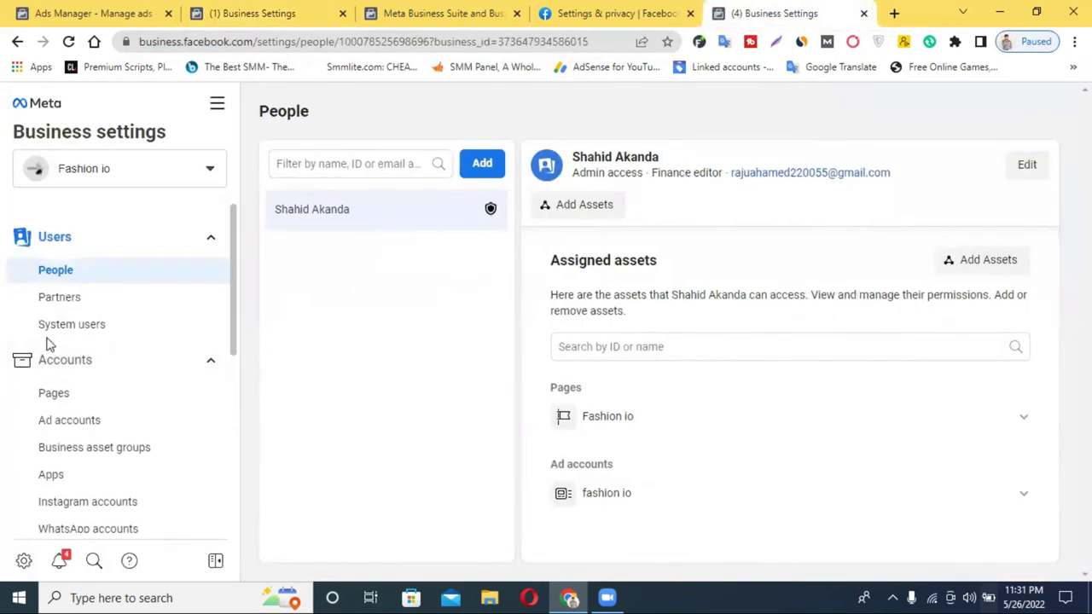
scroll(97, 410, "down", 5)
scroll(97, 419, "up", 2)
scroll(103, 418, "up", 1)
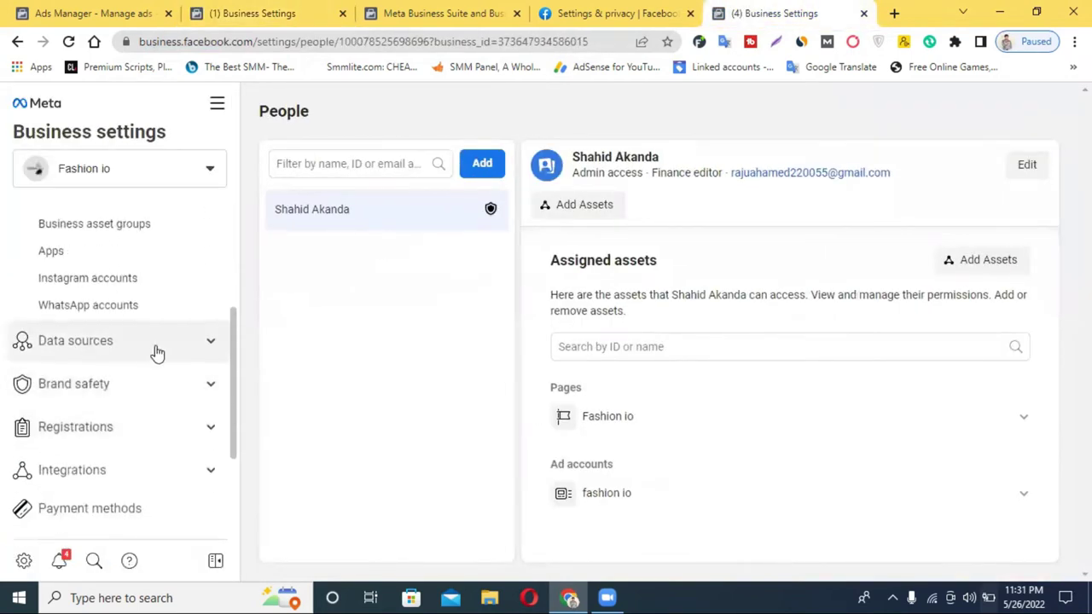
scroll(162, 380, "down", 3)
scroll(182, 388, "up", 5)
scroll(183, 391, "up", 2)
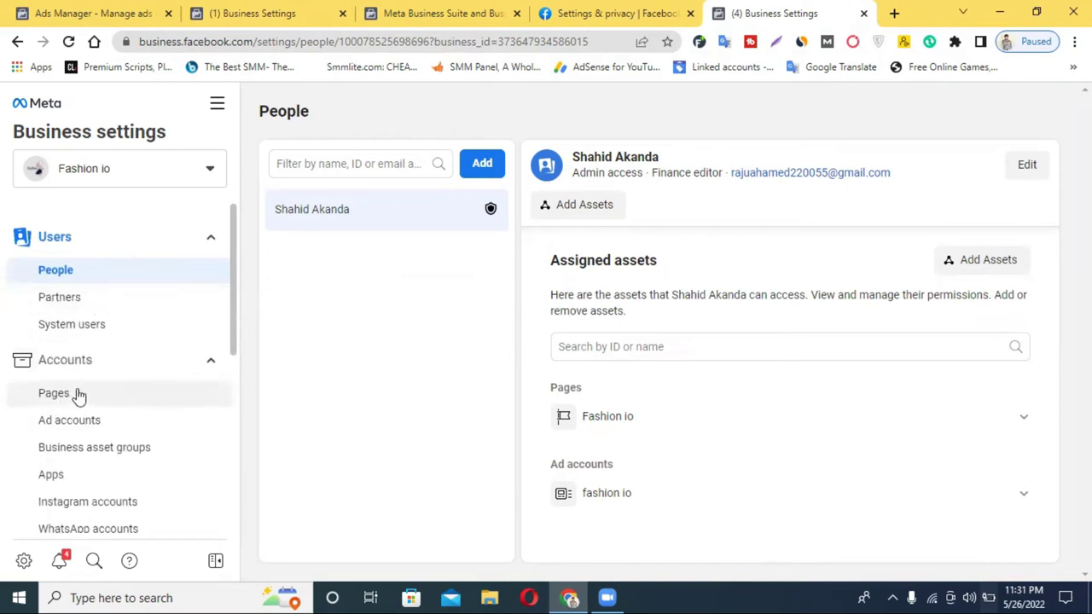
scroll(120, 434, "down", 5)
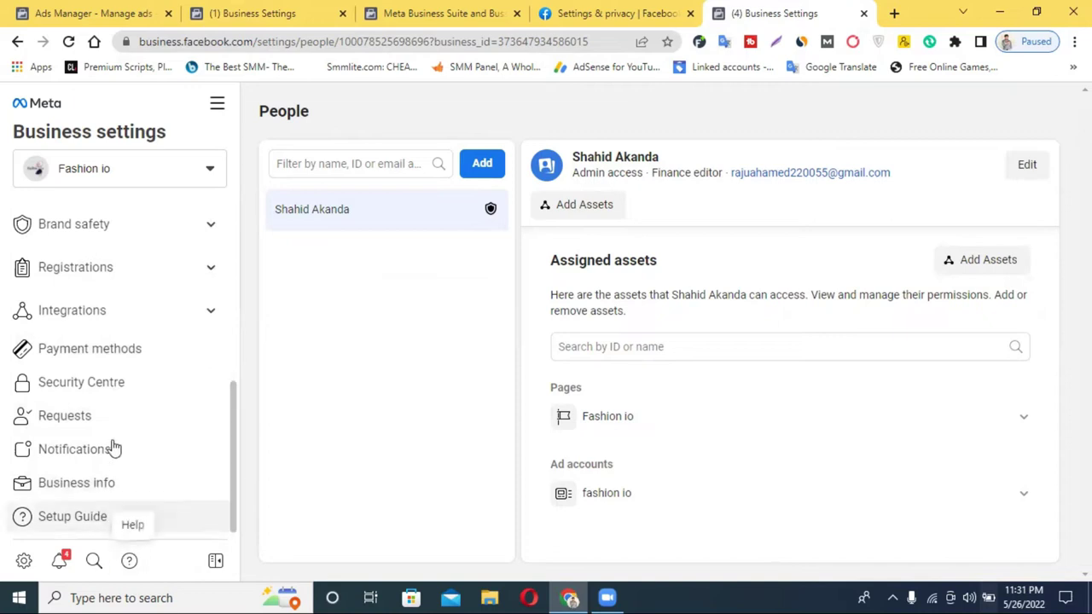
scroll(112, 446, "up", 4)
scroll(112, 414, "up", 1)
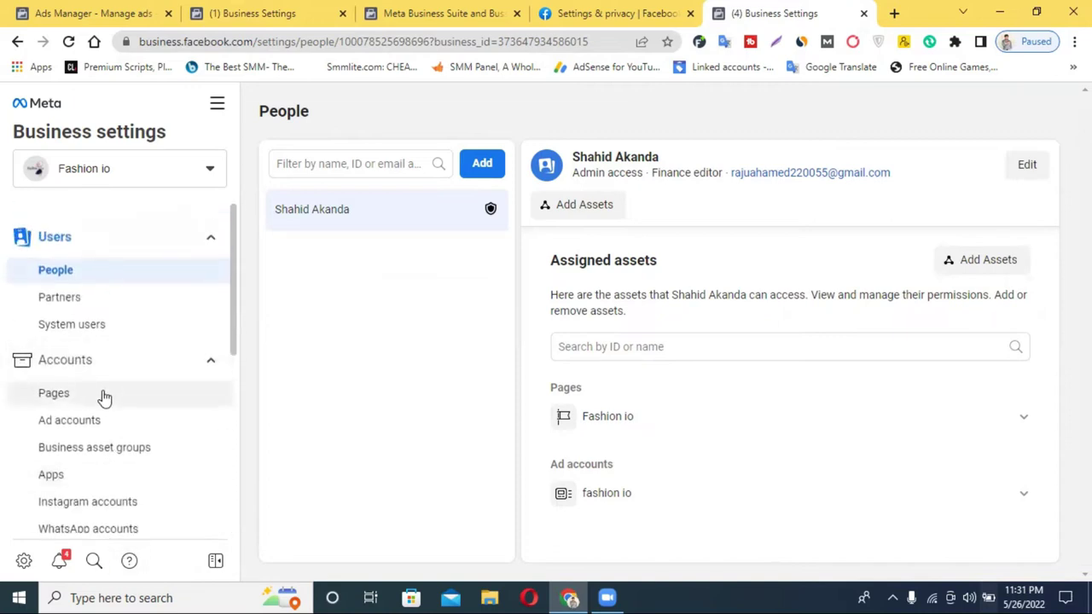
left_click(76, 426)
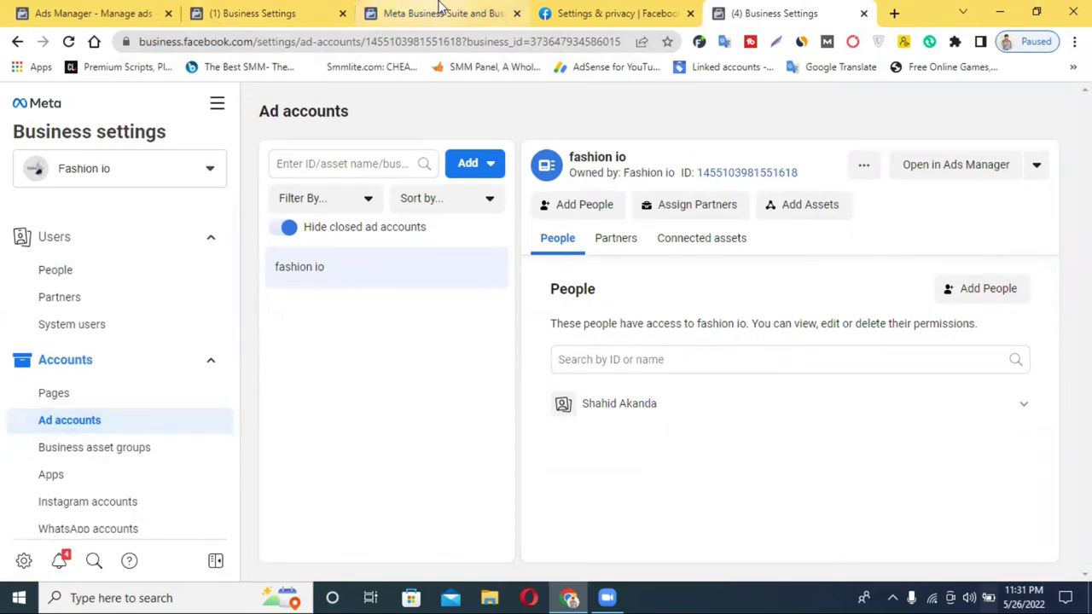
Compare the Ad accounts pages of the two businesses and close the Fashion io settings tab
left_click(248, 12)
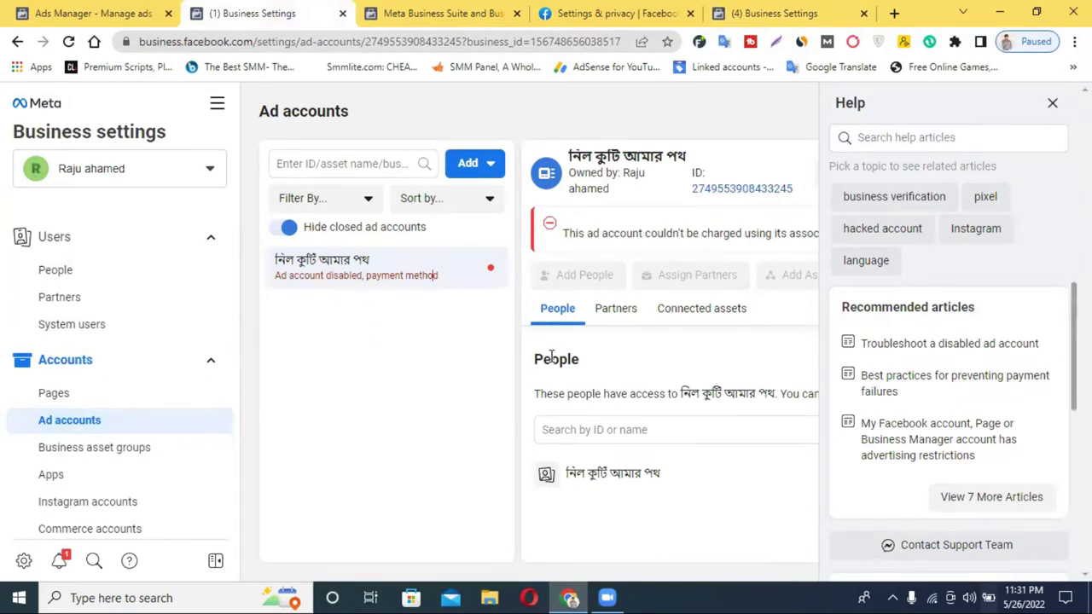
left_click(405, 7)
left_click(802, 11)
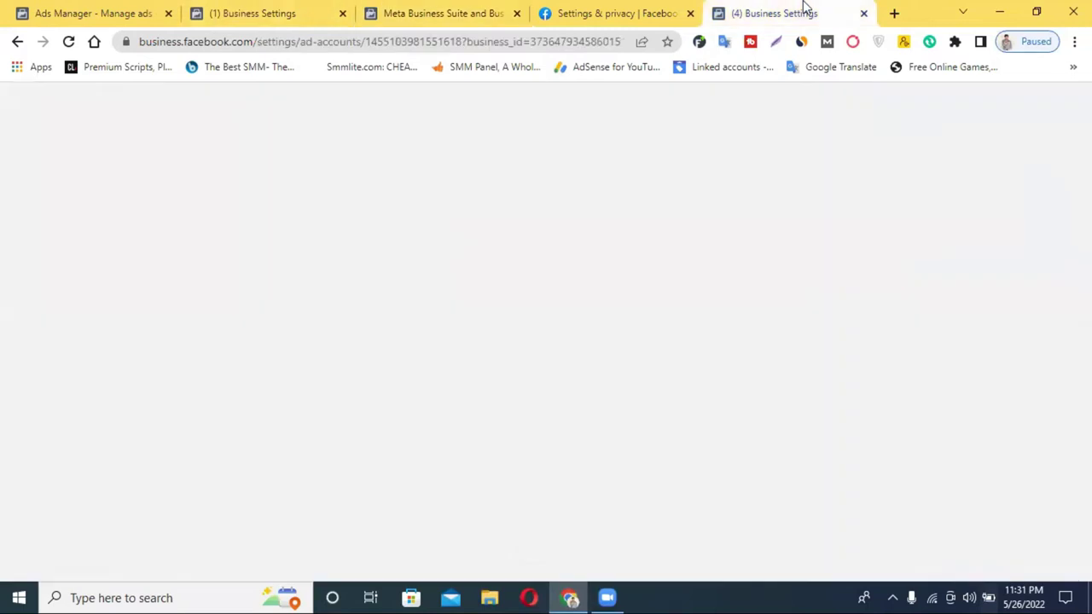
scroll(229, 424, "down", 3)
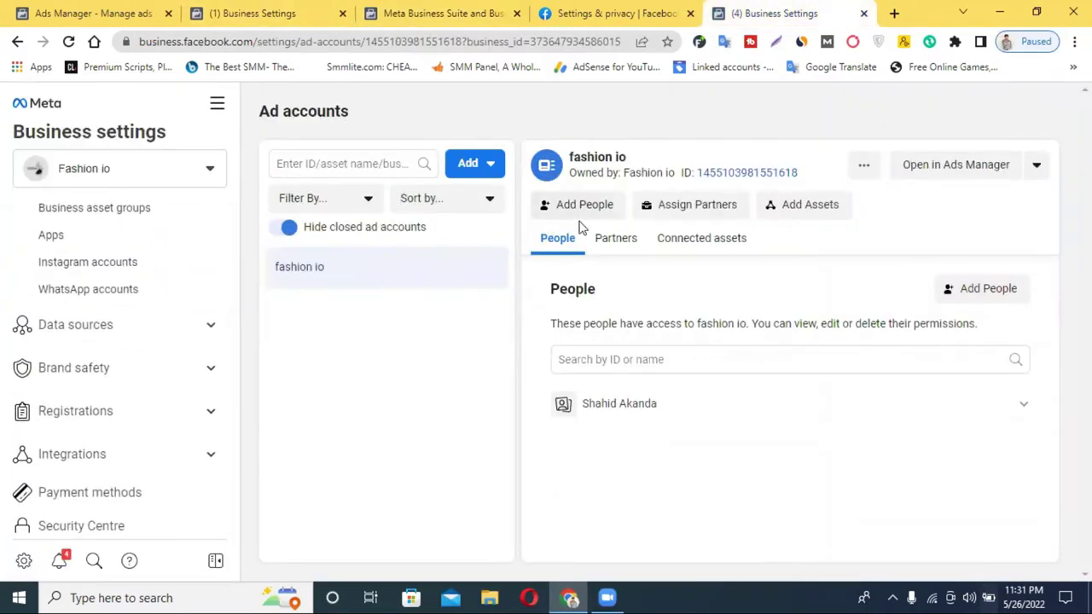
left_click(379, 165)
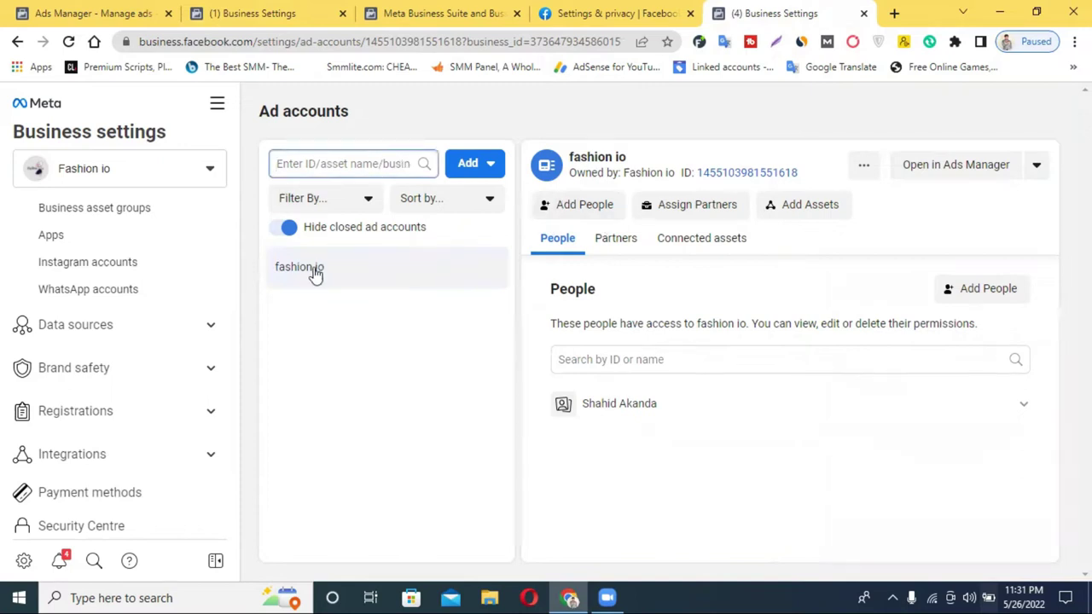
left_click(287, 12)
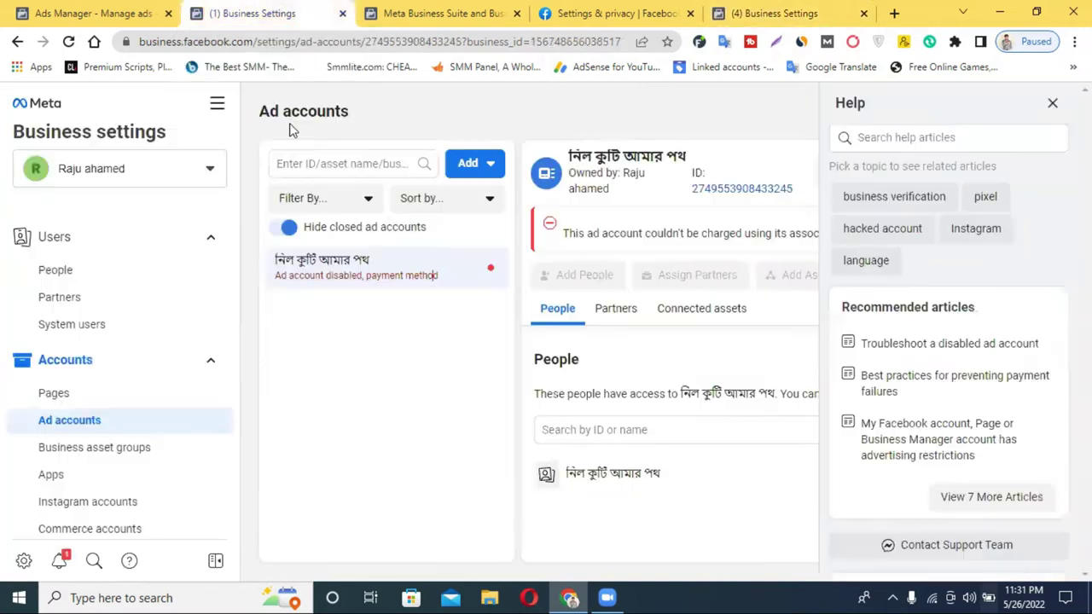
left_click(732, 10)
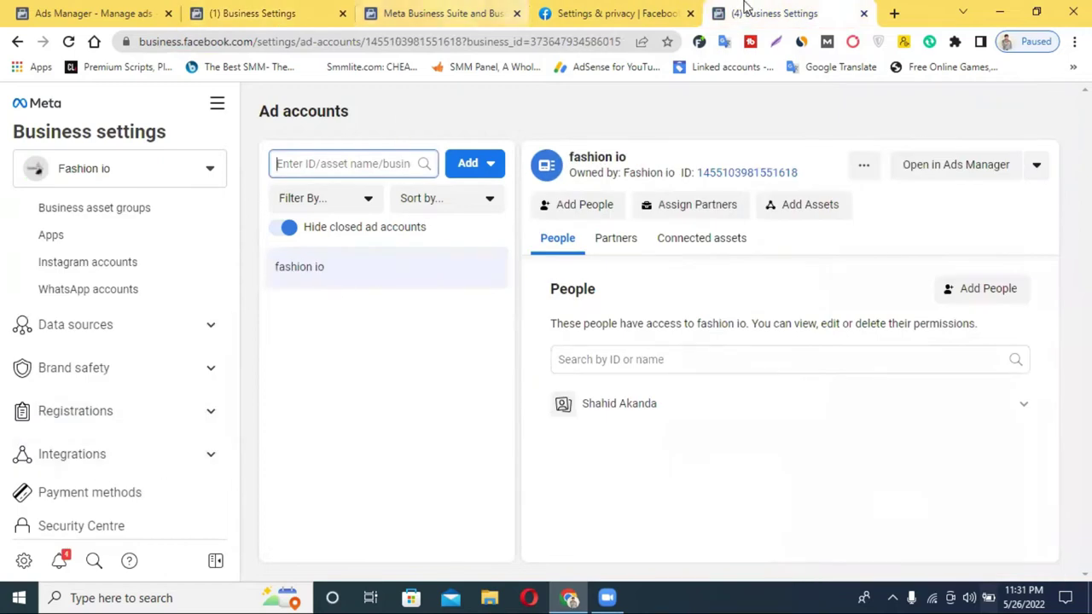
left_click(864, 15)
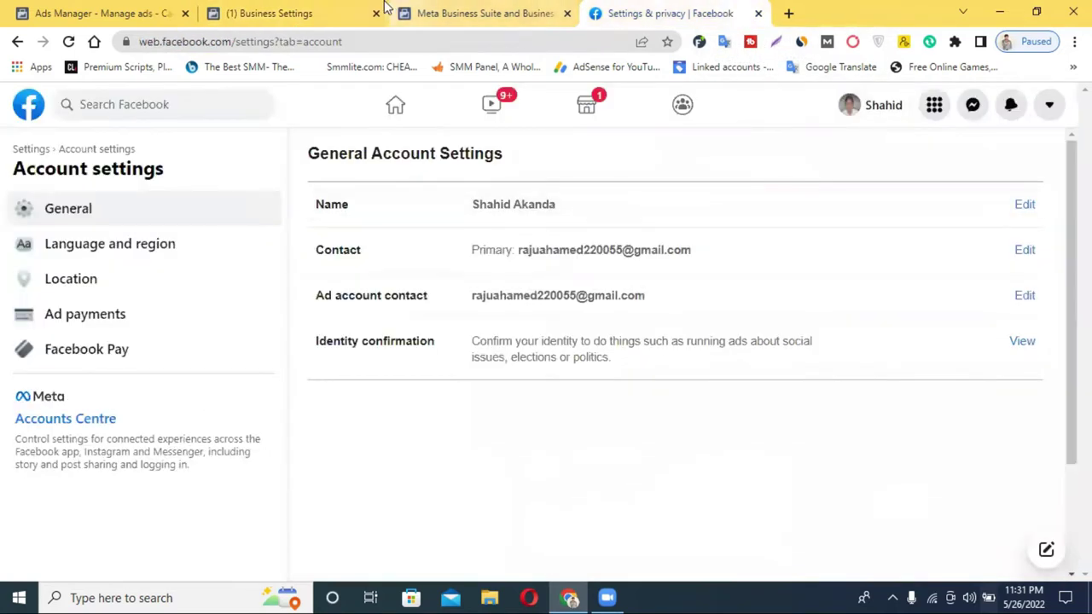
Return to the settings of the business that owns নিল কুটি আমার পথ and reopen the help pane
left_click(370, 12)
left_click(473, 8)
left_click(287, 12)
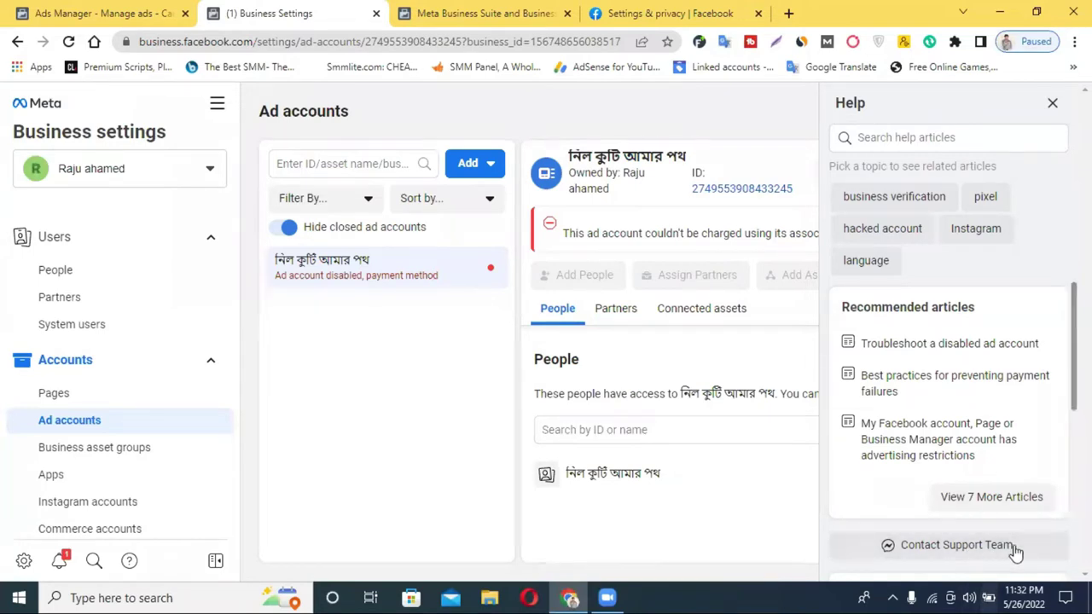
left_click(129, 561)
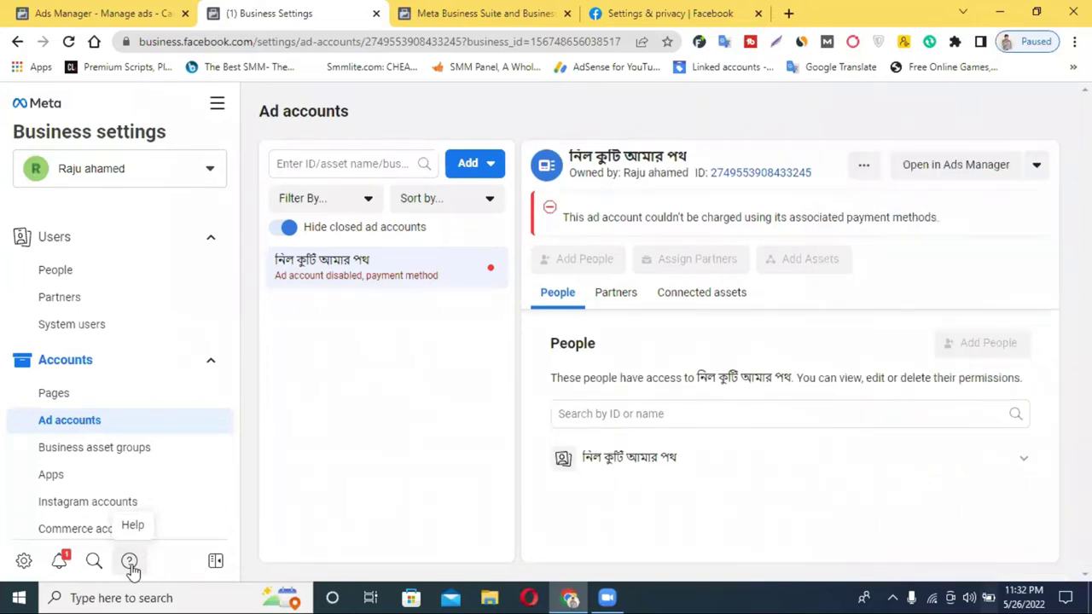
left_click(128, 563)
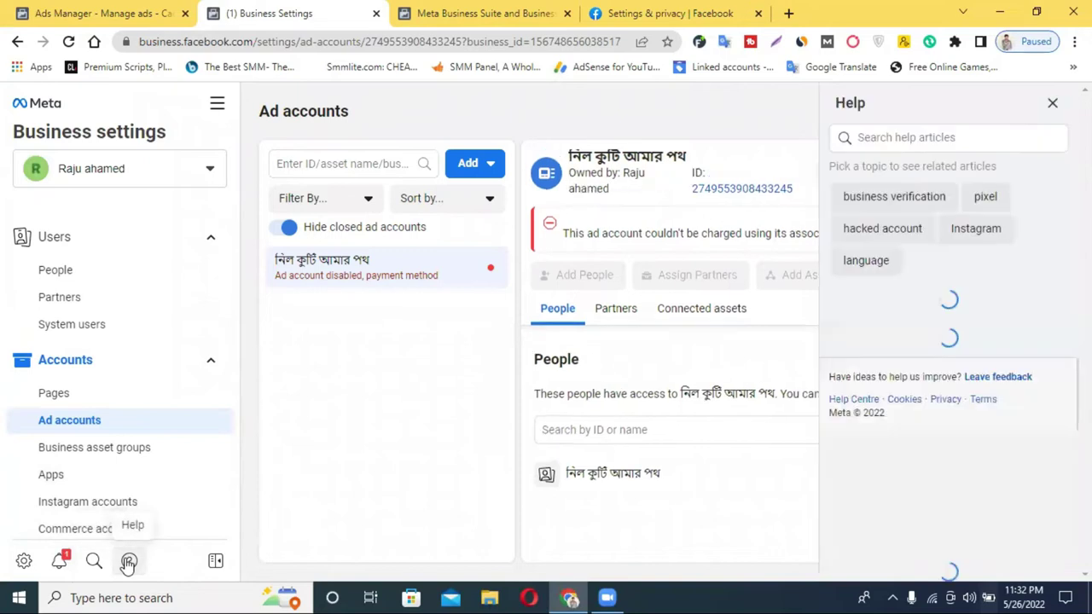
Open the Contact Support Team form for the ad account and look through the remaining business settings sections
scroll(977, 401, "down", 2)
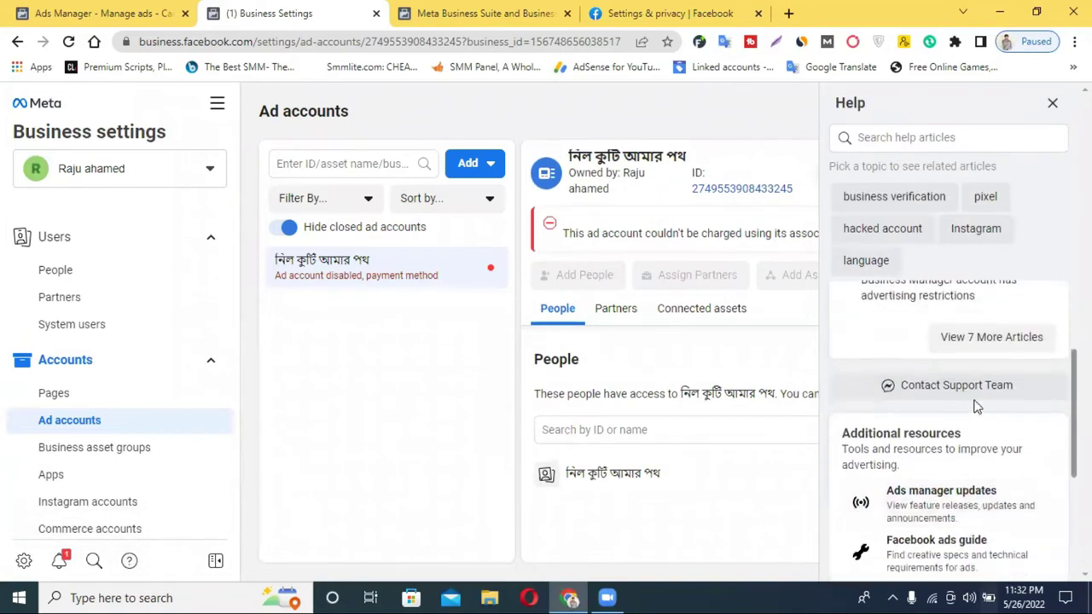
scroll(947, 396, "up", 2)
left_click(920, 552)
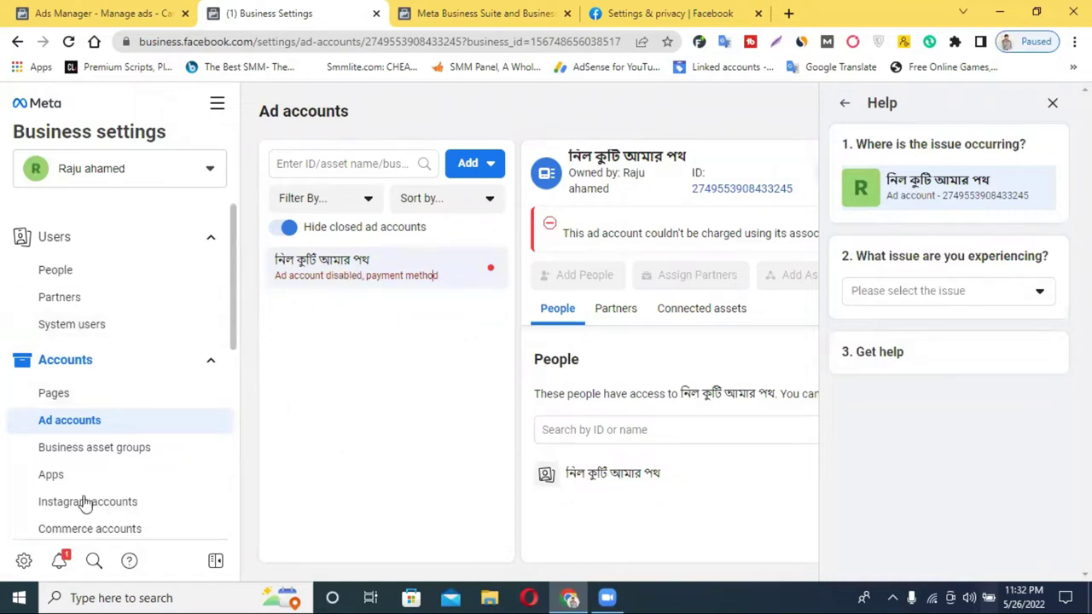
scroll(107, 281, "down", 4)
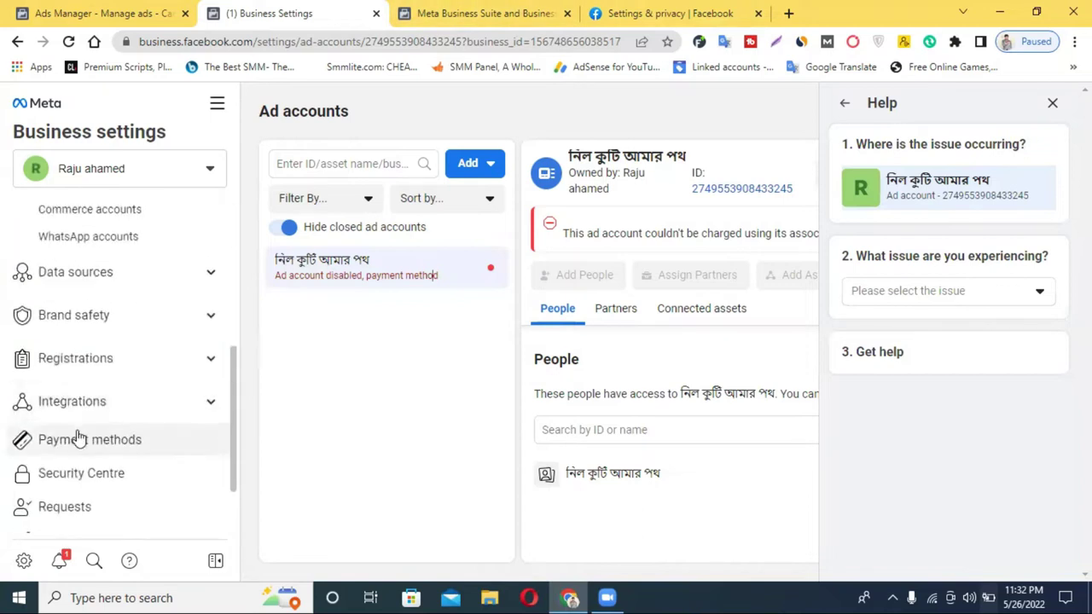
scroll(77, 438, "down", 2)
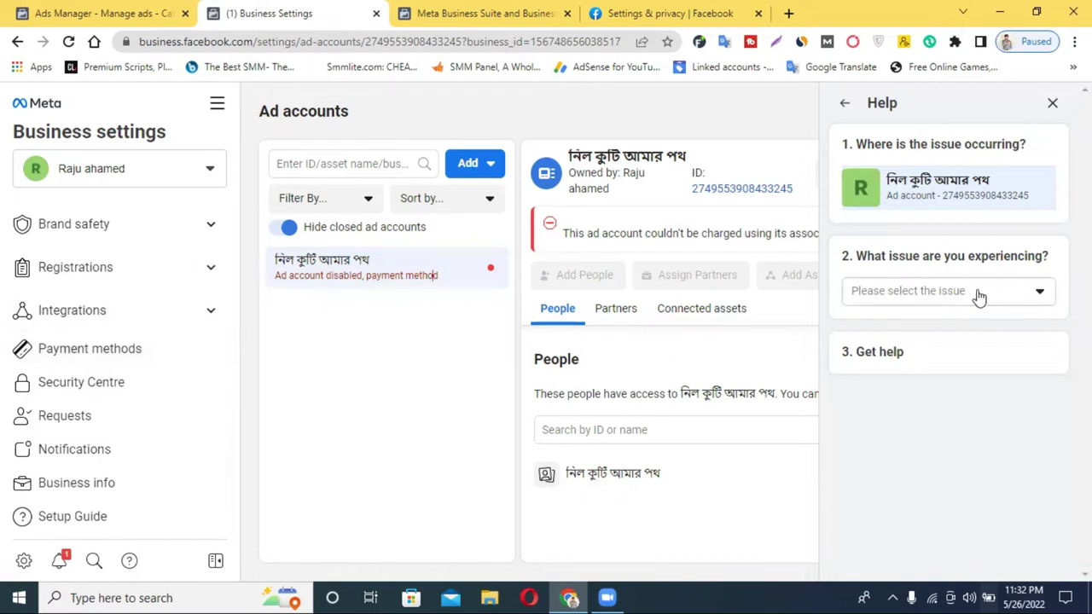
Choose "My ad account is disabled" as the issue in the help form and read the help article down to Contact Support
left_click(929, 309)
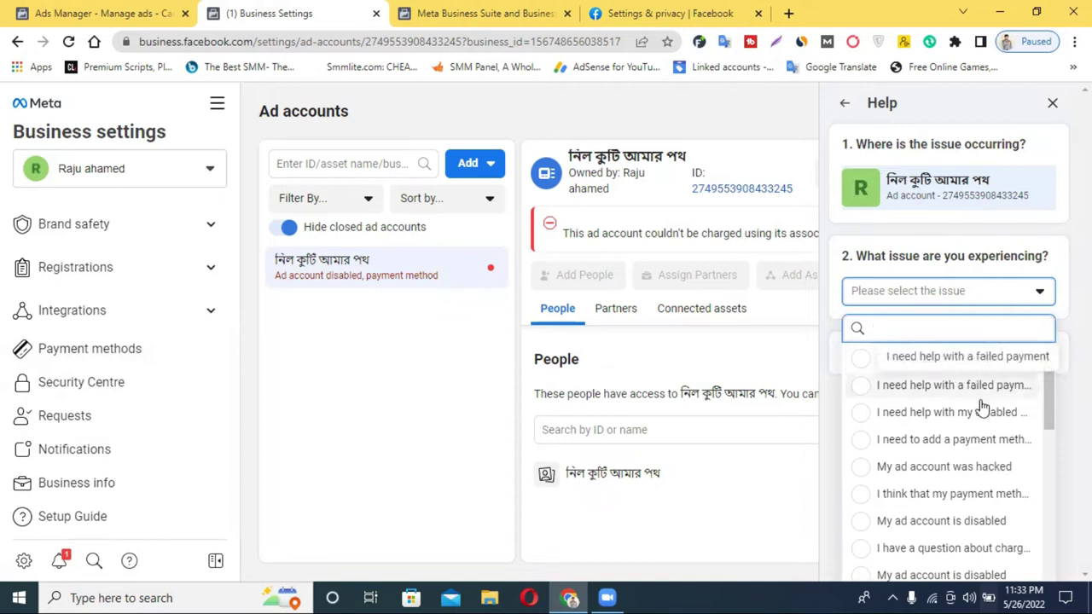
scroll(1035, 531, "down", 2)
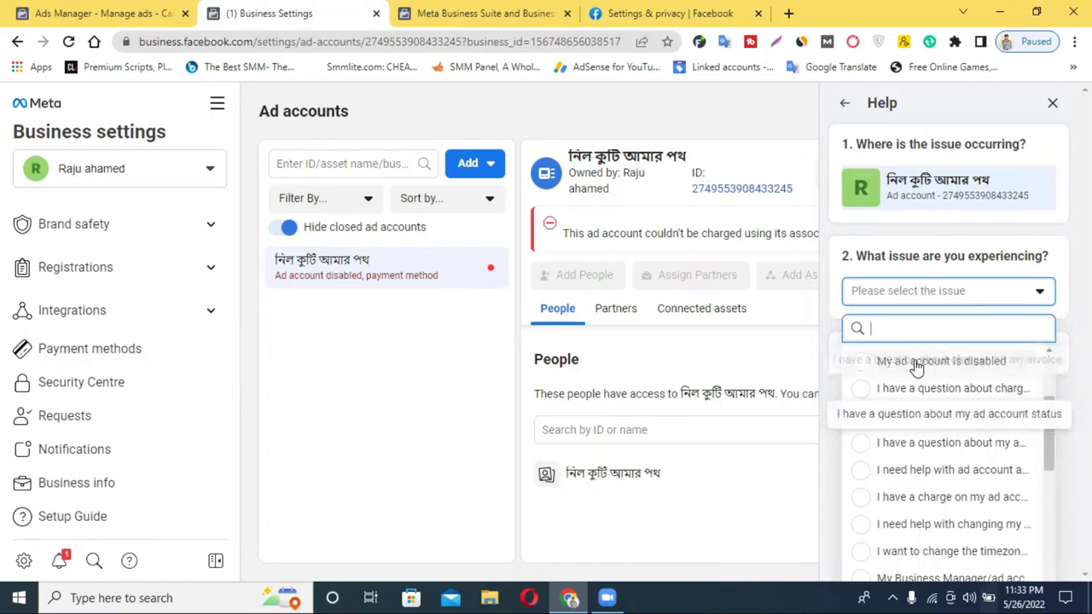
left_click(962, 375)
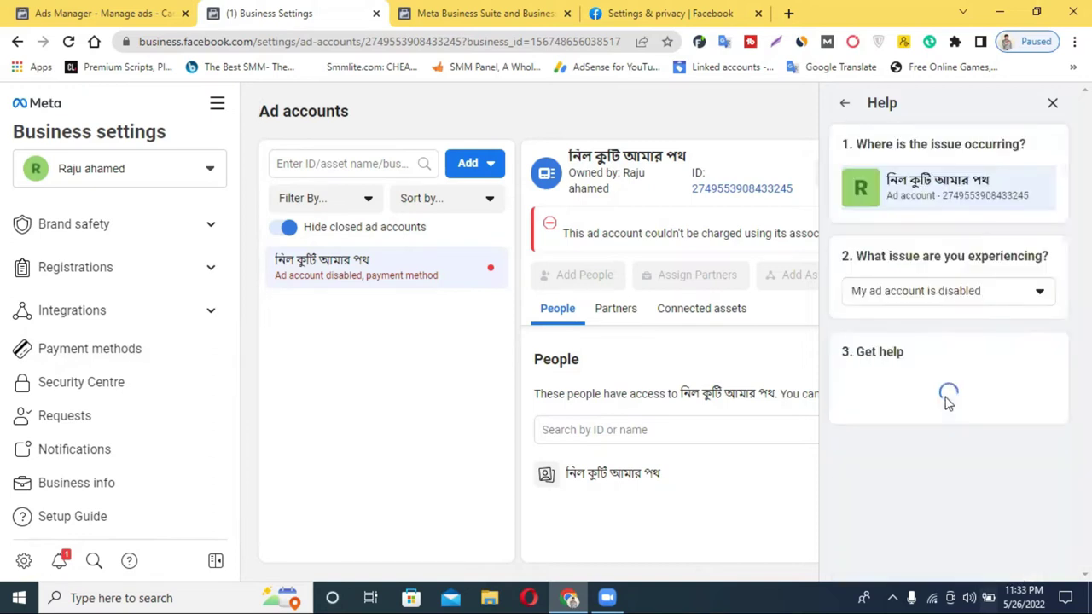
scroll(945, 384, "down", 5)
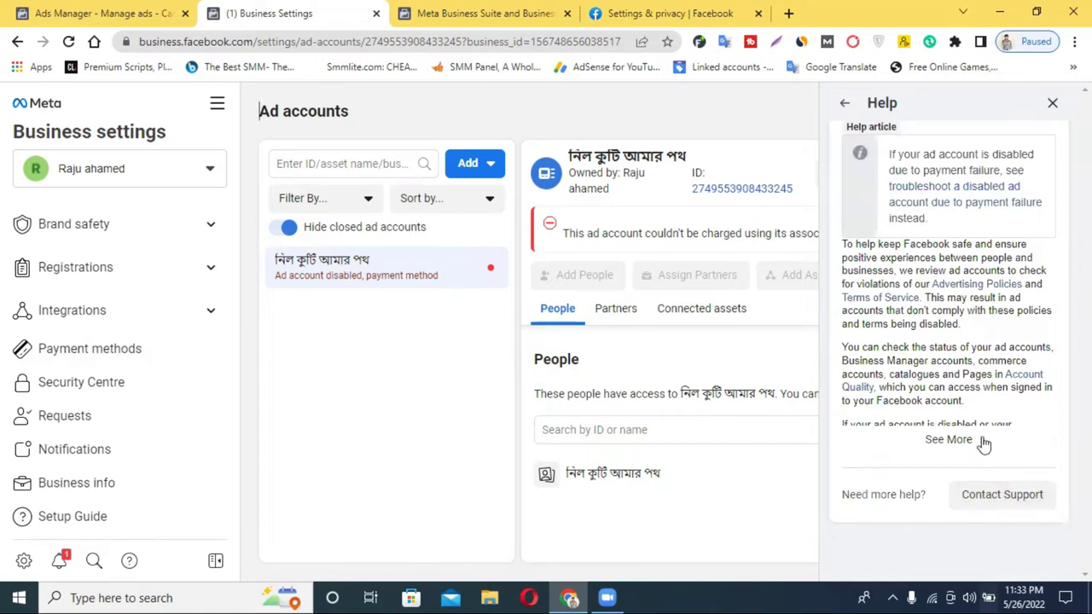
scroll(958, 438, "up", 5)
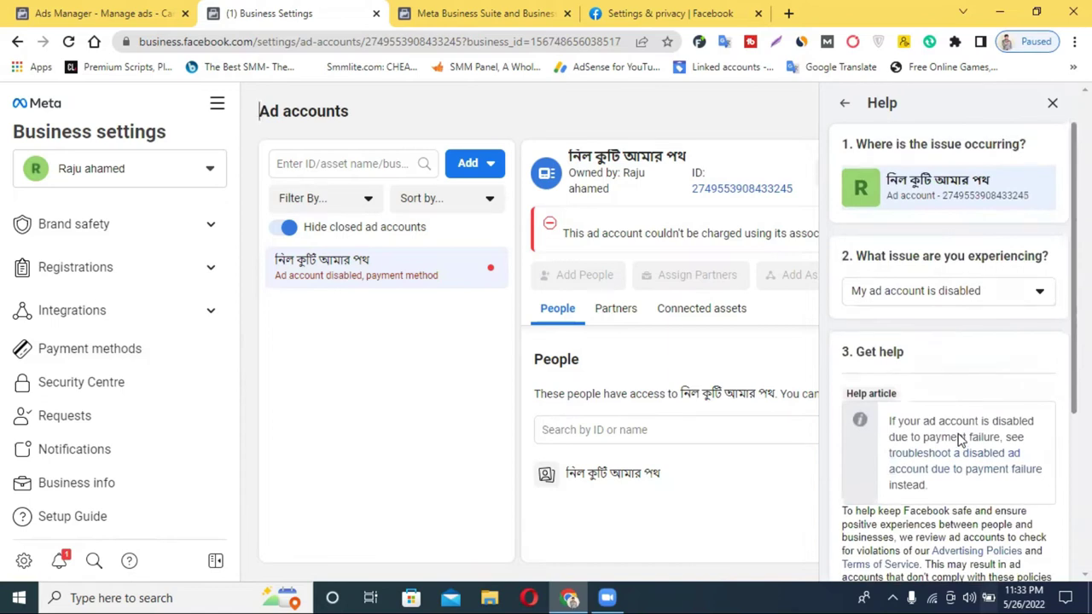
Change the reported issue to "I have a failed payment" and review its resolution options and the list of other issues
left_click(903, 294)
scroll(977, 413, "down", 1)
scroll(977, 413, "up", 2)
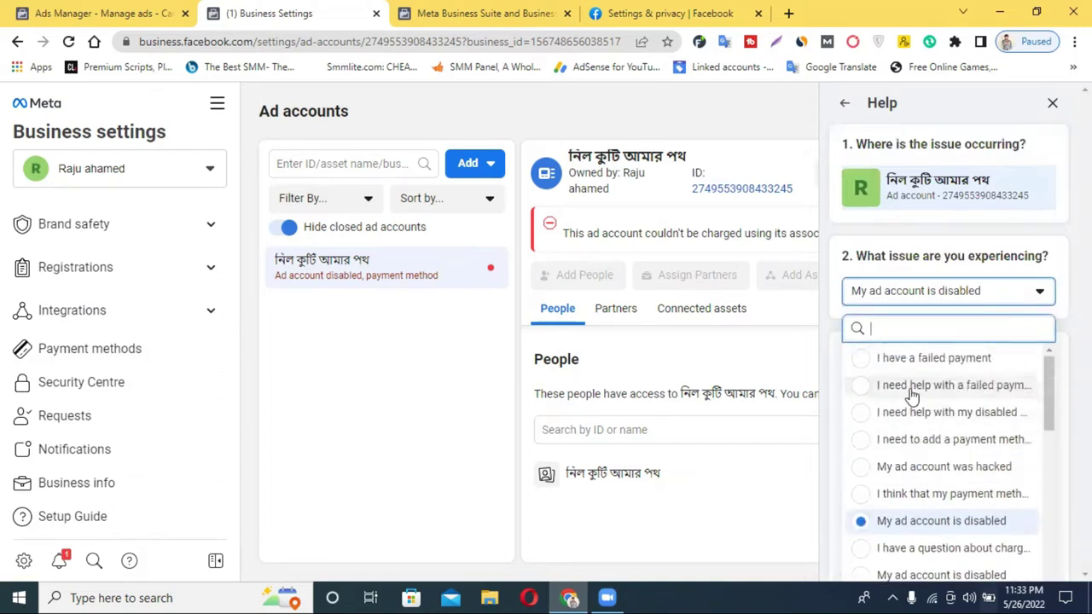
left_click(956, 361)
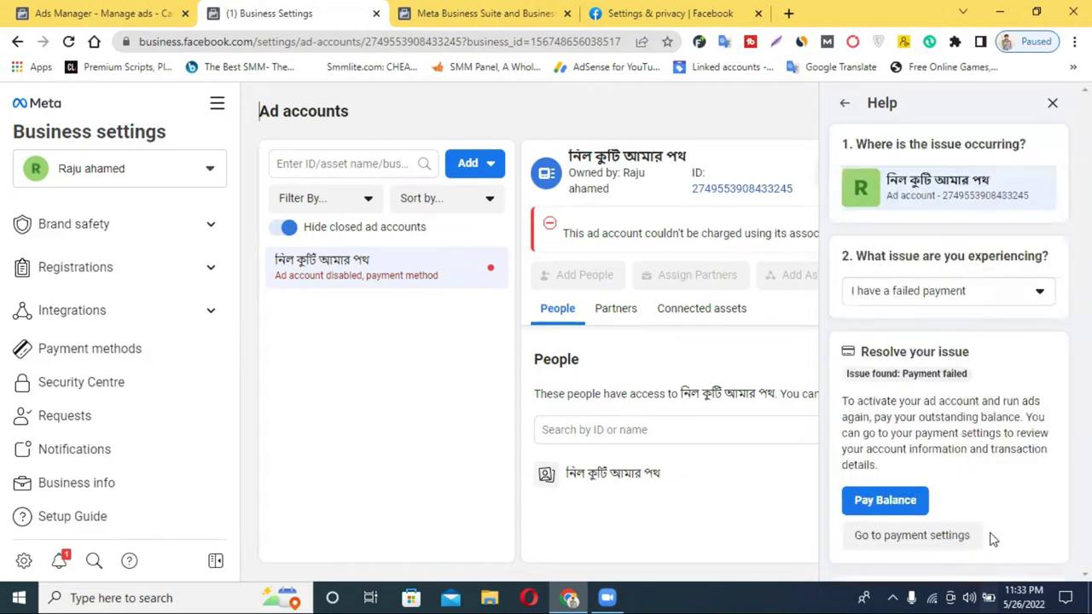
scroll(992, 540, "down", 5)
scroll(975, 476, "up", 5)
left_click(960, 293)
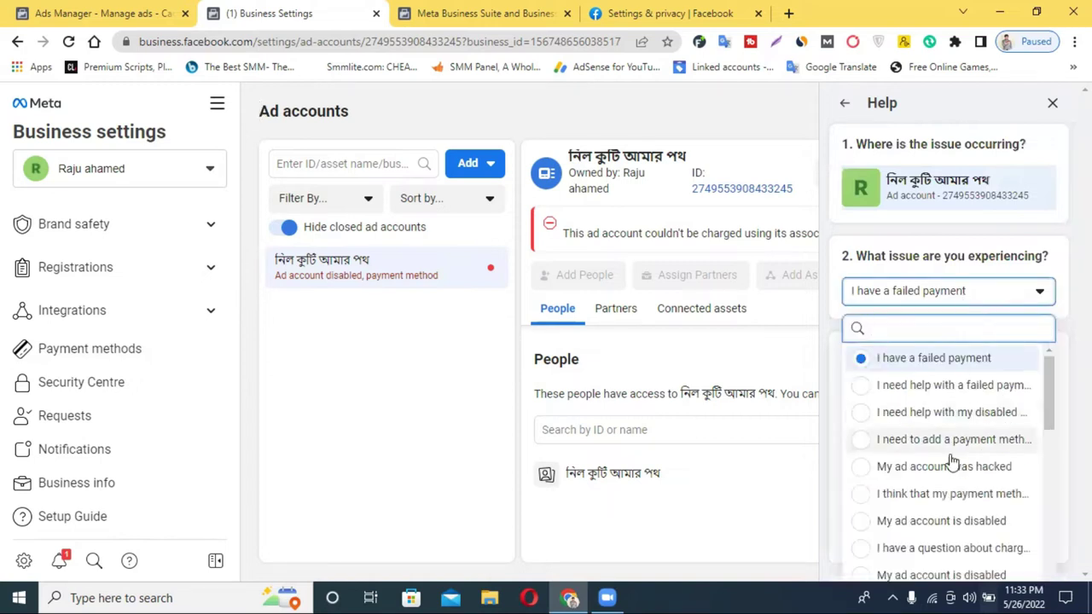
left_click(790, 357)
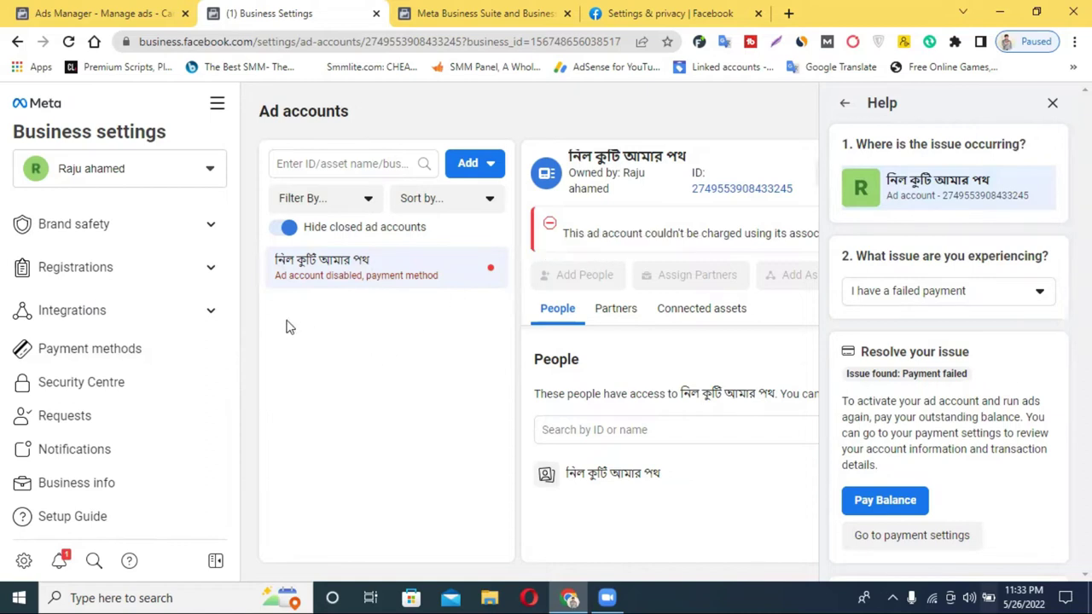
Open the list of managed Pages from the Facebook home feed and compare it with the accounts section of the business settings
scroll(136, 346, "down", 5)
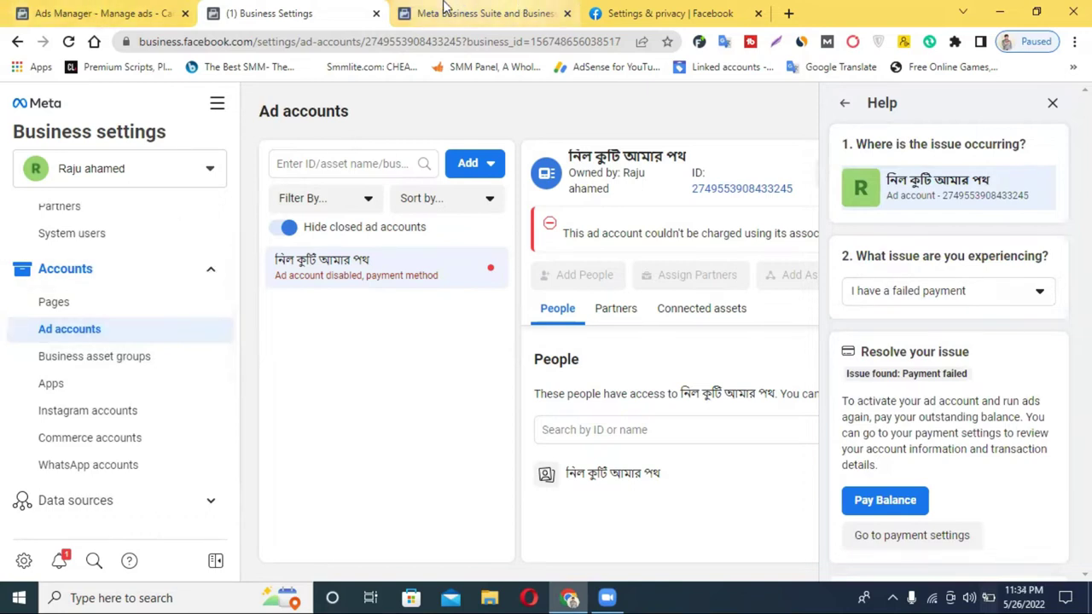
left_click(617, 9)
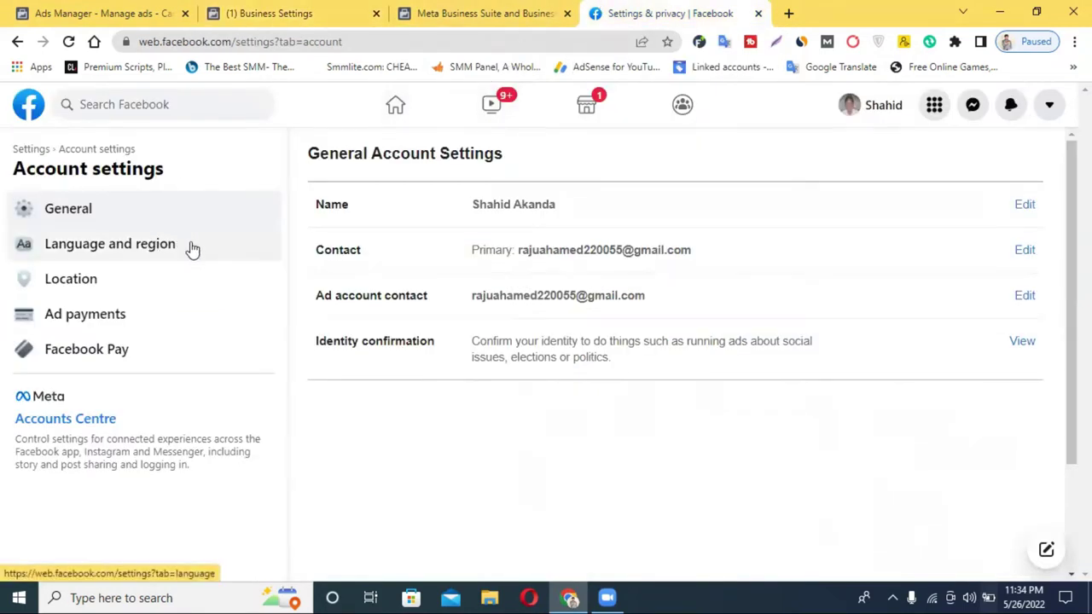
left_click(391, 117)
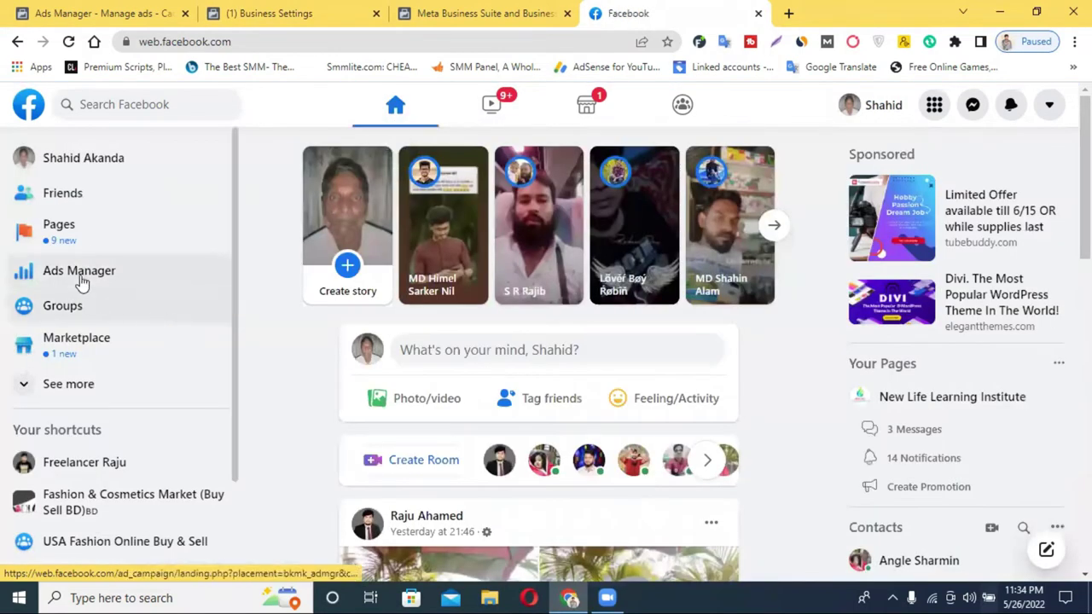
left_click(77, 235)
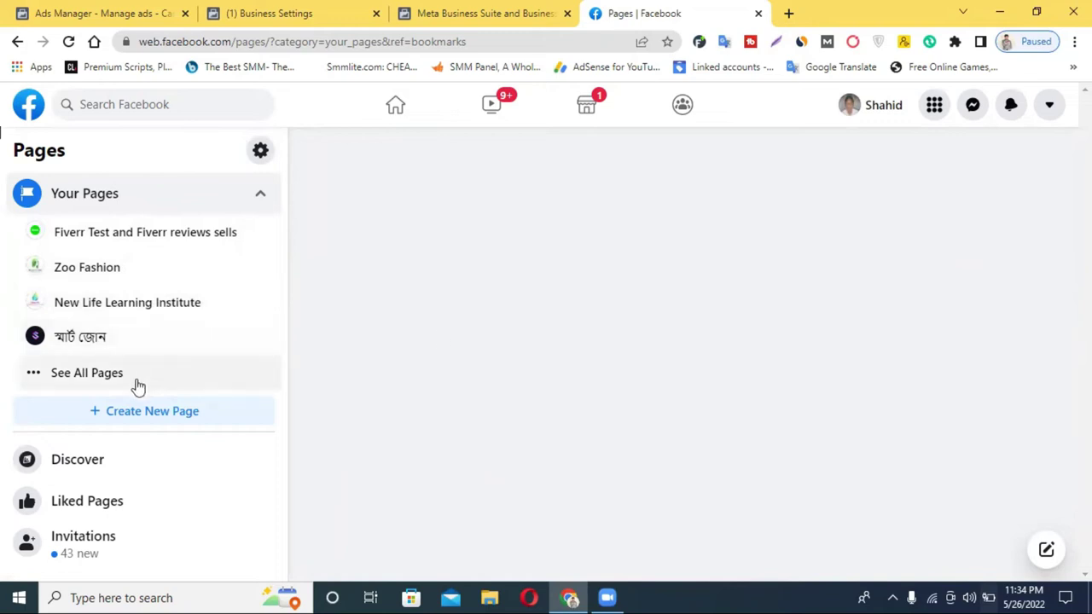
left_click(294, 13)
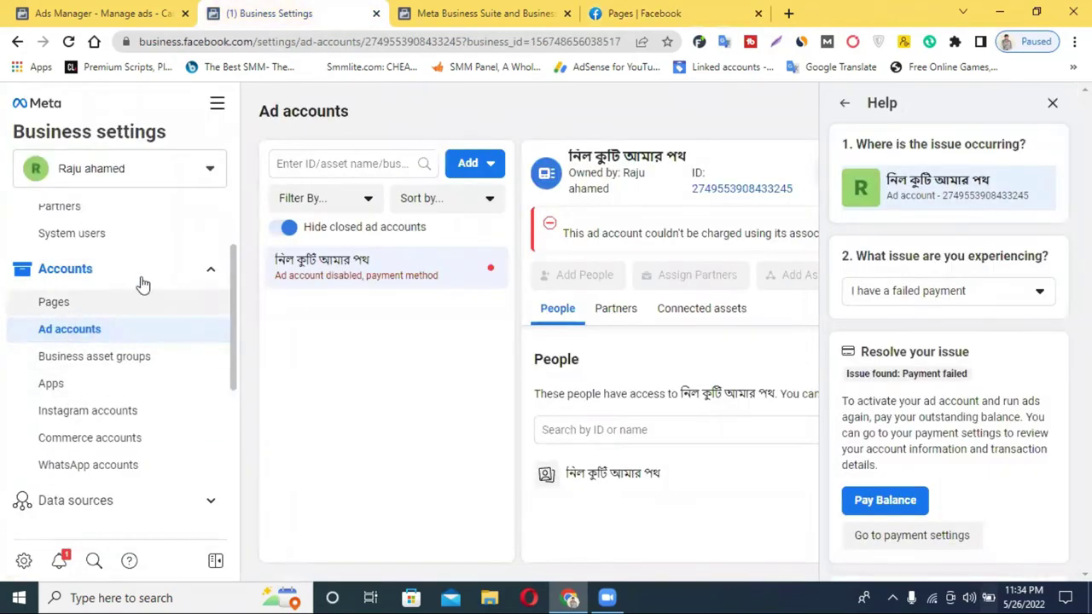
left_click(670, 10)
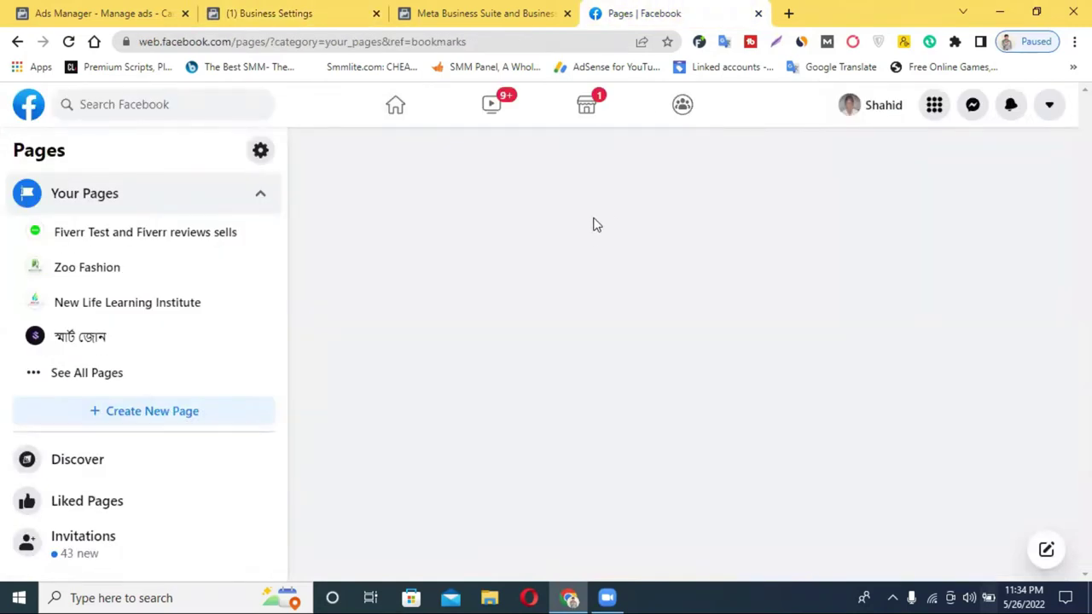
Open the freelancer Page listed just above Arbitrage Recycling Solutions Ltd. and look through its posts
scroll(597, 225, "down", 3)
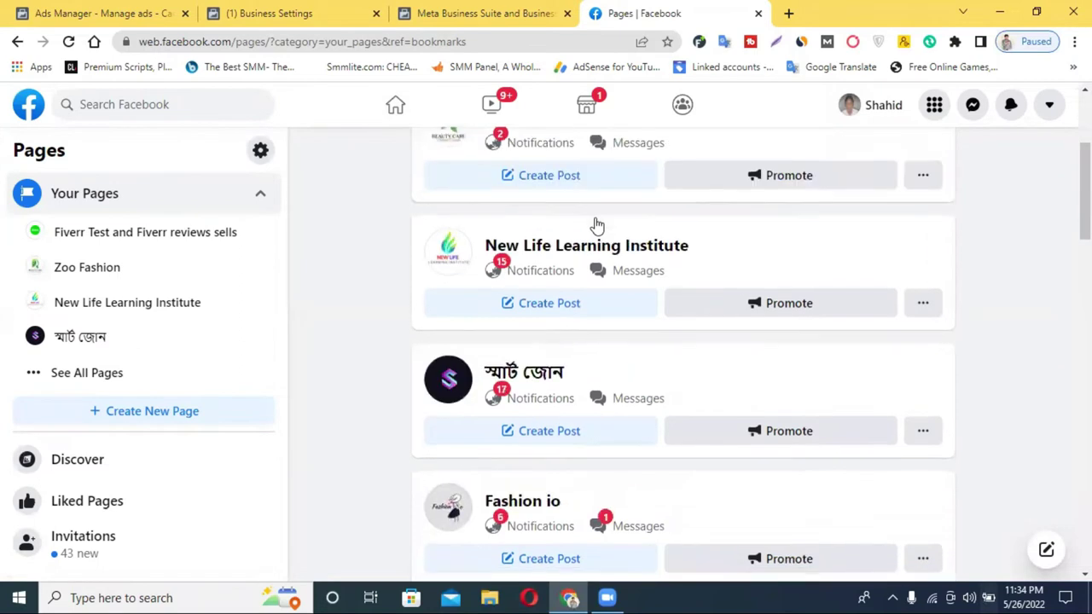
scroll(597, 224, "down", 15)
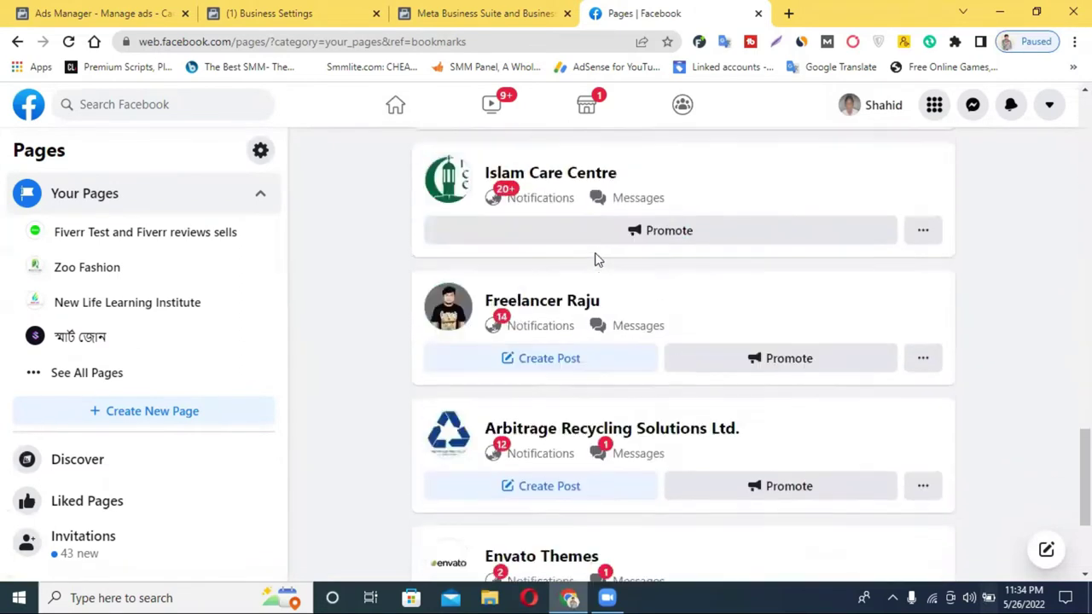
scroll(597, 260, "down", 1)
left_click(565, 188)
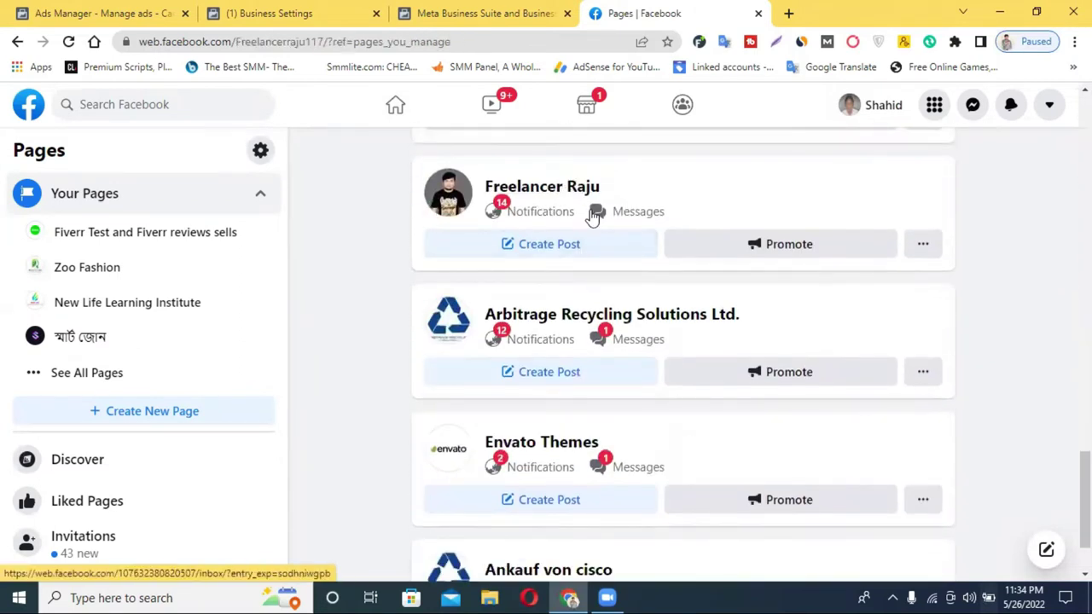
scroll(792, 285, "down", 3)
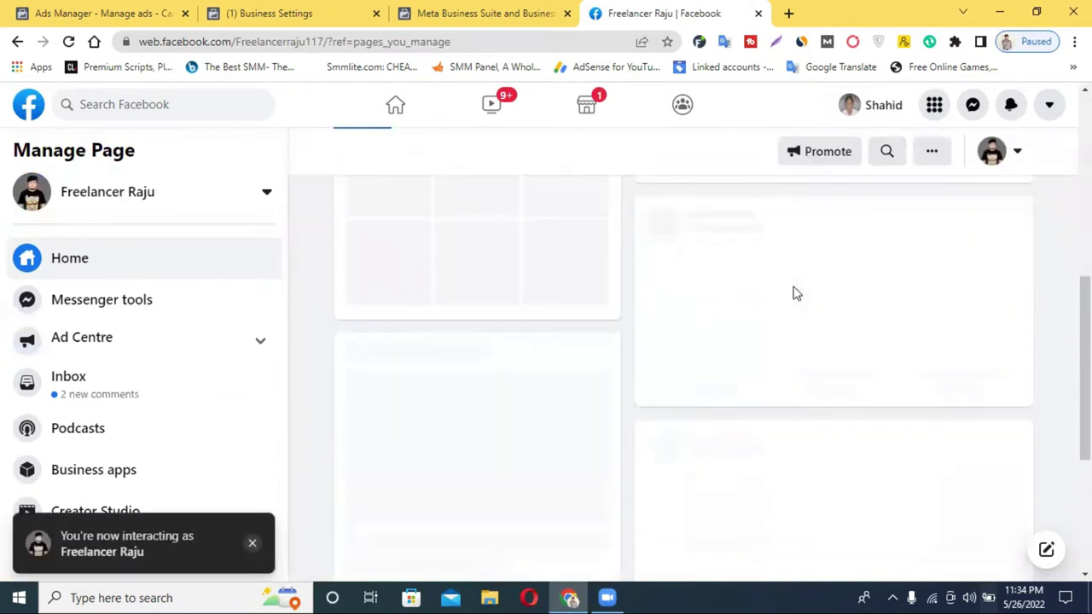
scroll(853, 320, "down", 3)
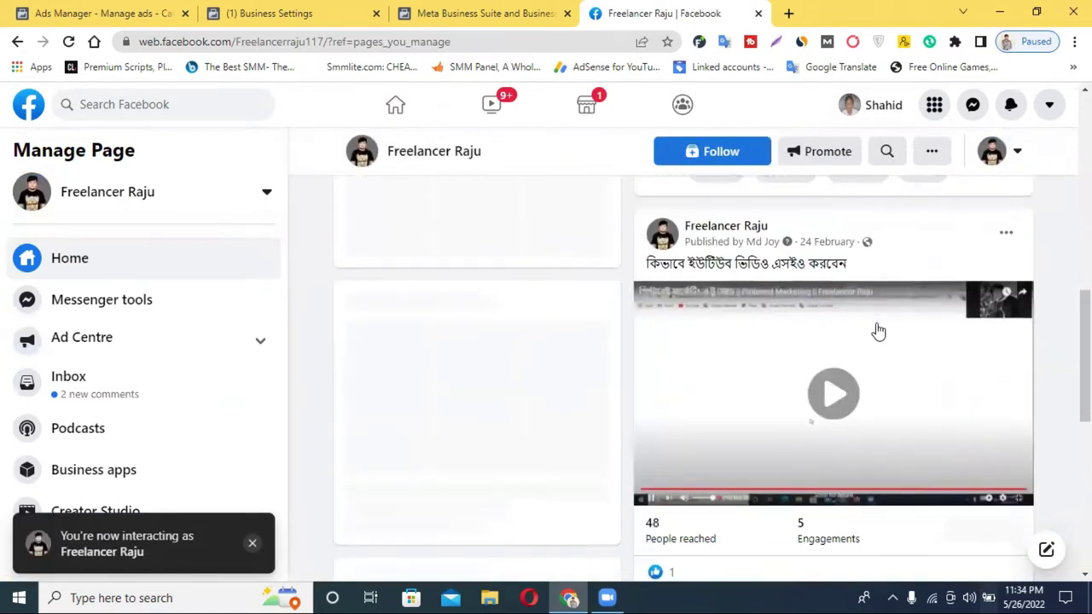
scroll(878, 331, "down", 4)
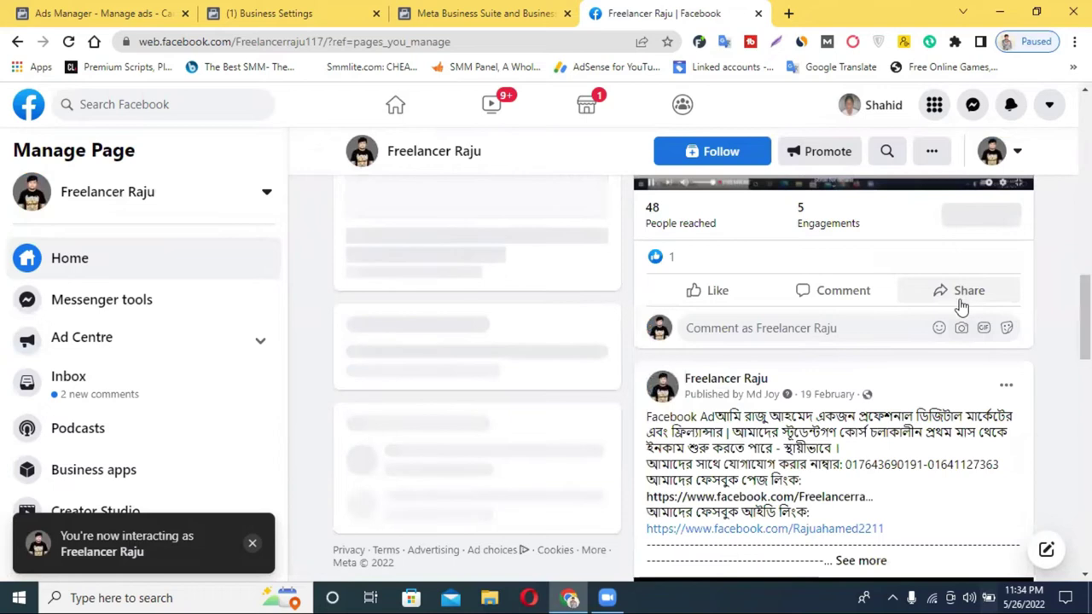
scroll(961, 306, "up", 2)
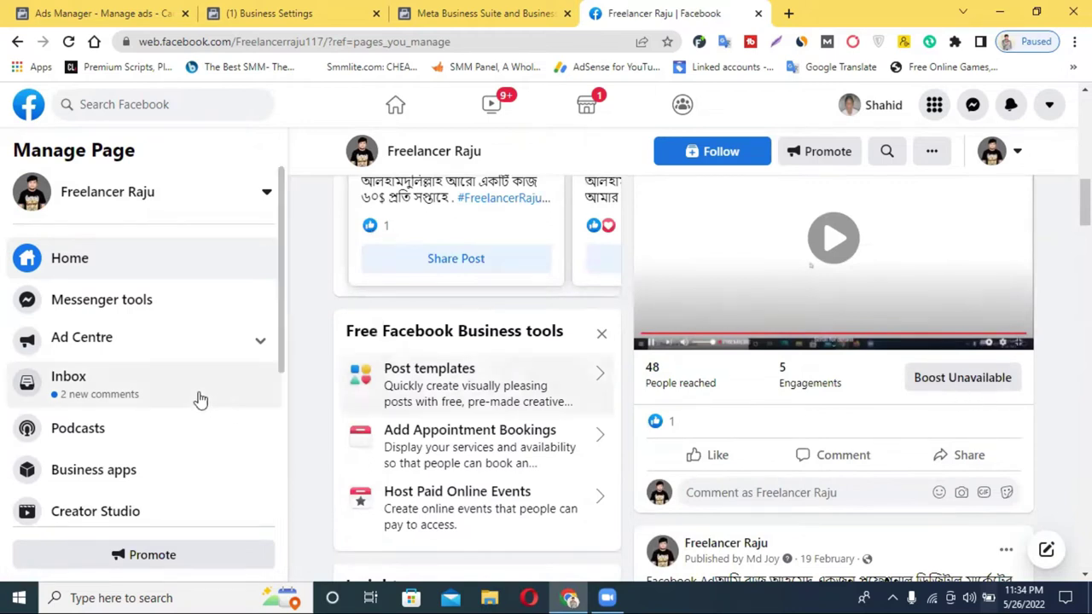
Open the Page quality section of the freelancer Page
scroll(121, 380, "down", 3)
scroll(126, 383, "down", 1)
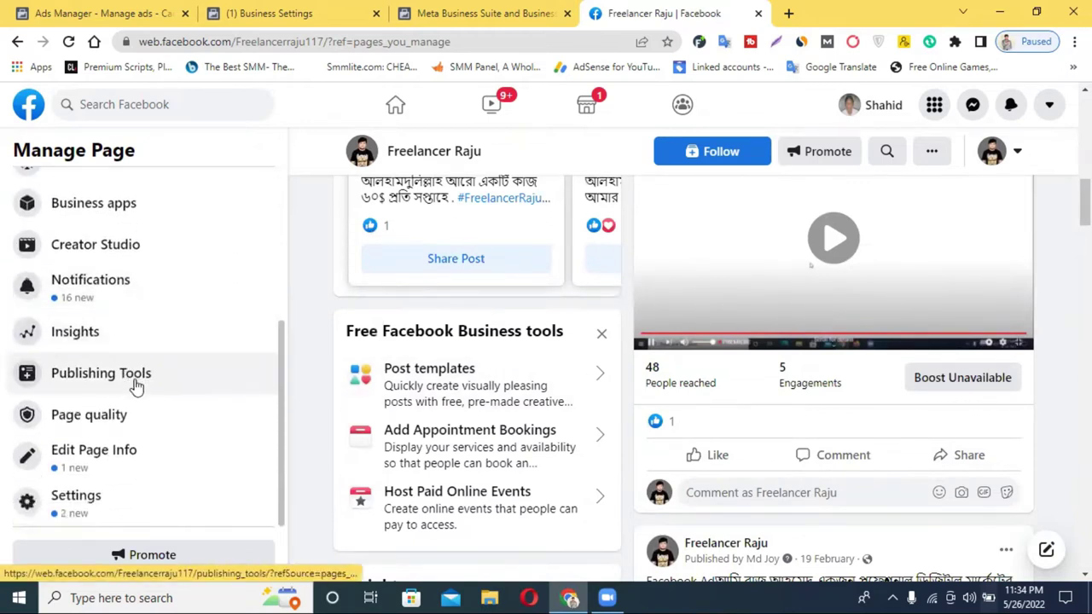
left_click(94, 418)
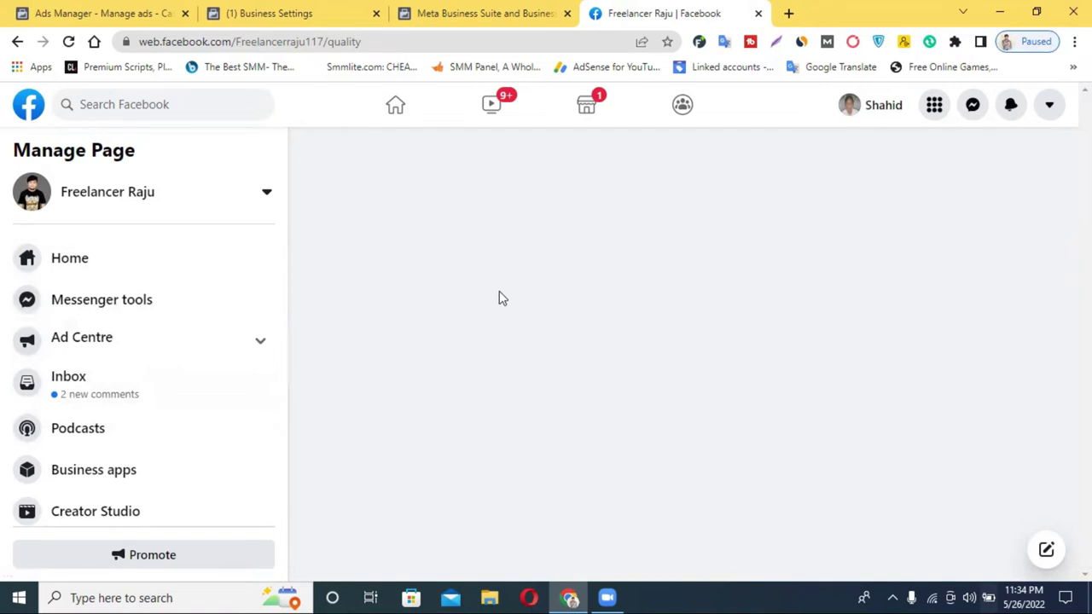
scroll(115, 416, "down", 3)
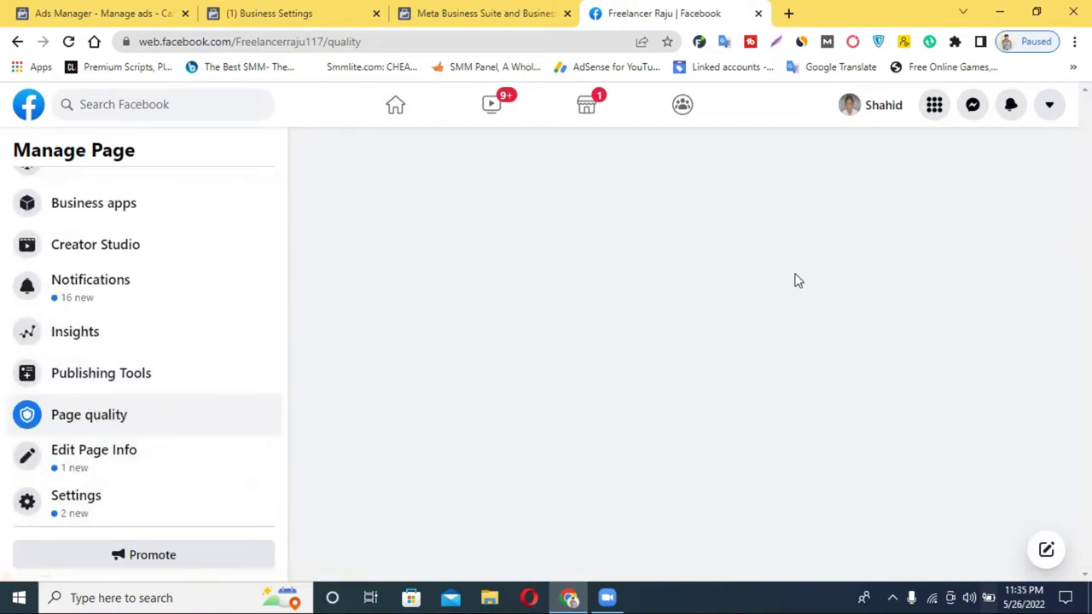
Connect the computer to the unsecured Wi-Fi network and return to the Page quality view
left_click(934, 597)
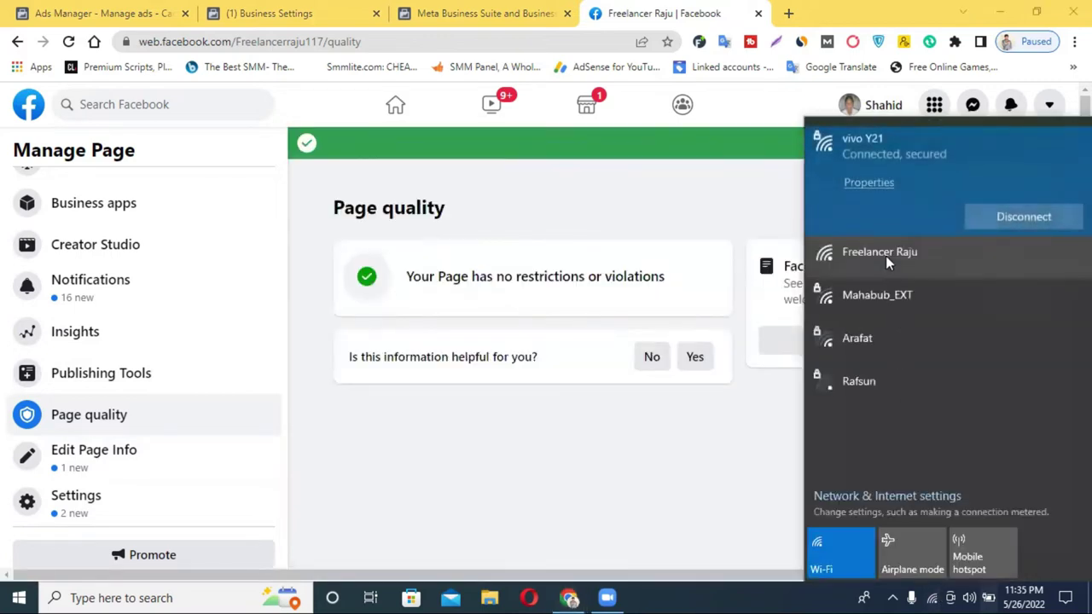
left_click(885, 256)
left_click(1027, 299)
left_click(662, 185)
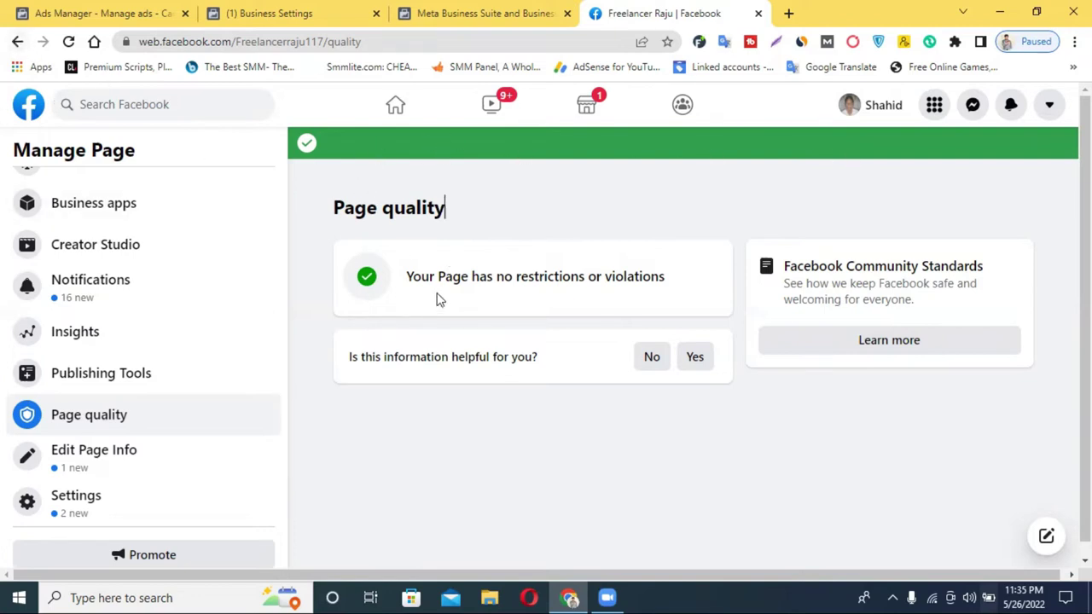
Highlight the Page quality statement about restrictions or violations to examine the Page's status
left_click_drag(412, 273, 666, 276)
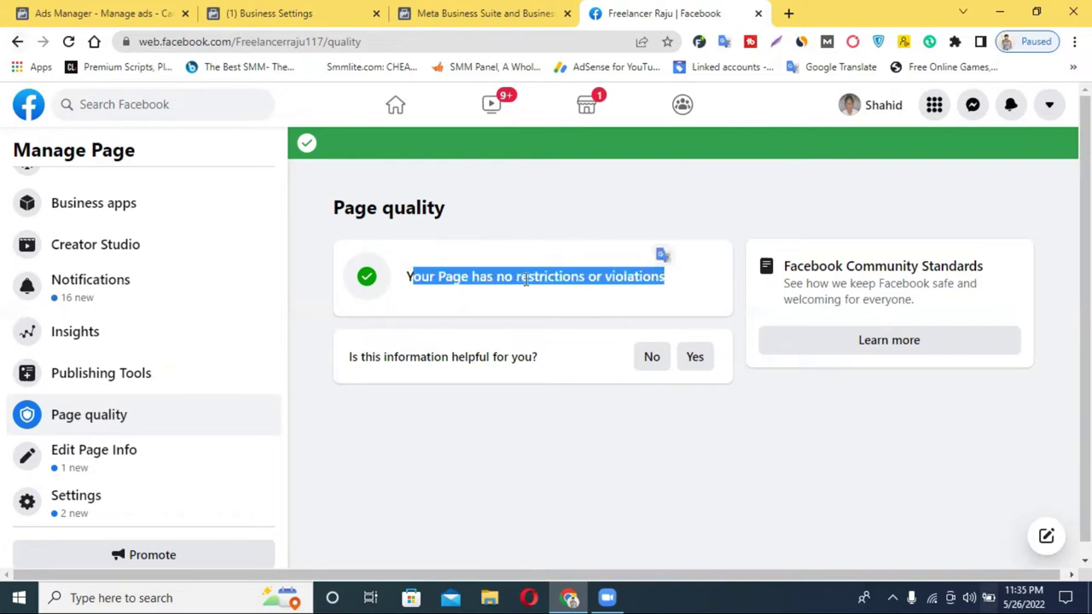
left_click(493, 294)
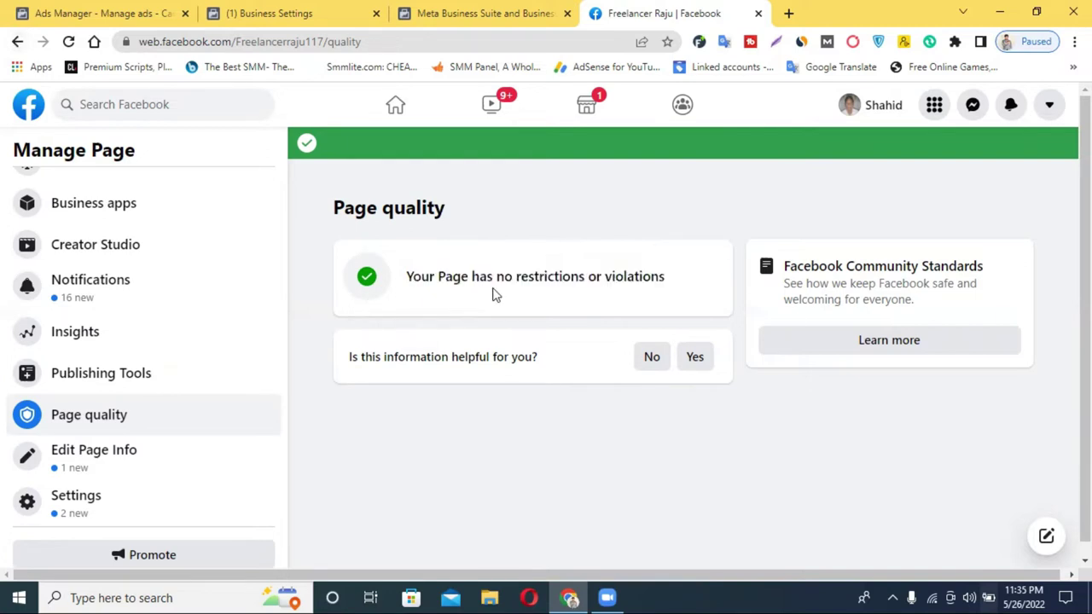
double_click(547, 289)
triple_click(538, 285)
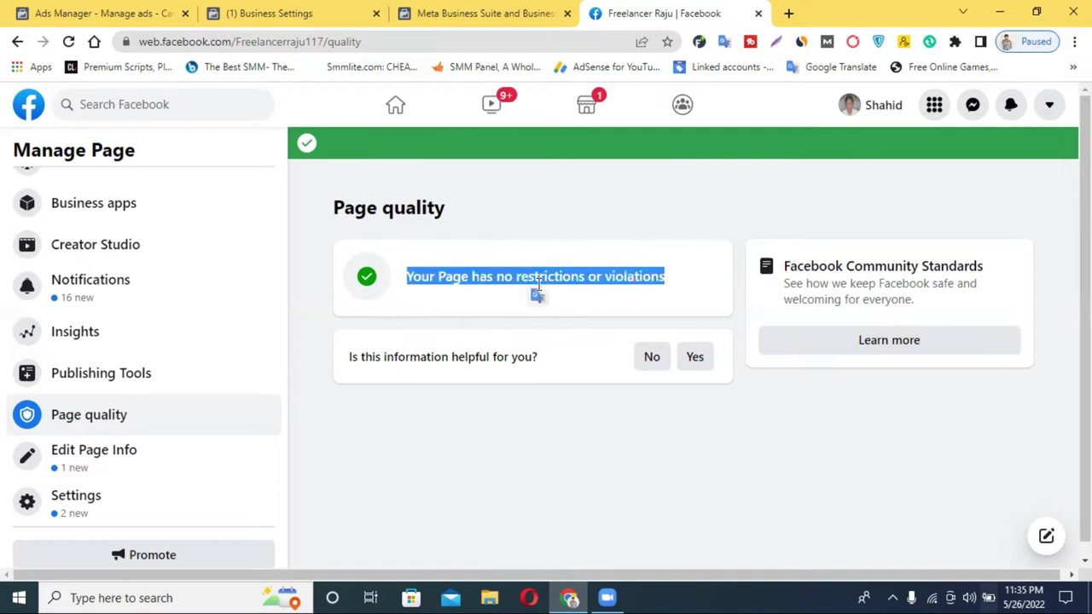
left_click(478, 10)
key("ctrl+Tab")
double_click(482, 278)
left_click(529, 277)
Revisit the Business Manager overview and Ads Manager, close the open ad account list there, and return to the business's Ad accounts settings
left_click(492, 10)
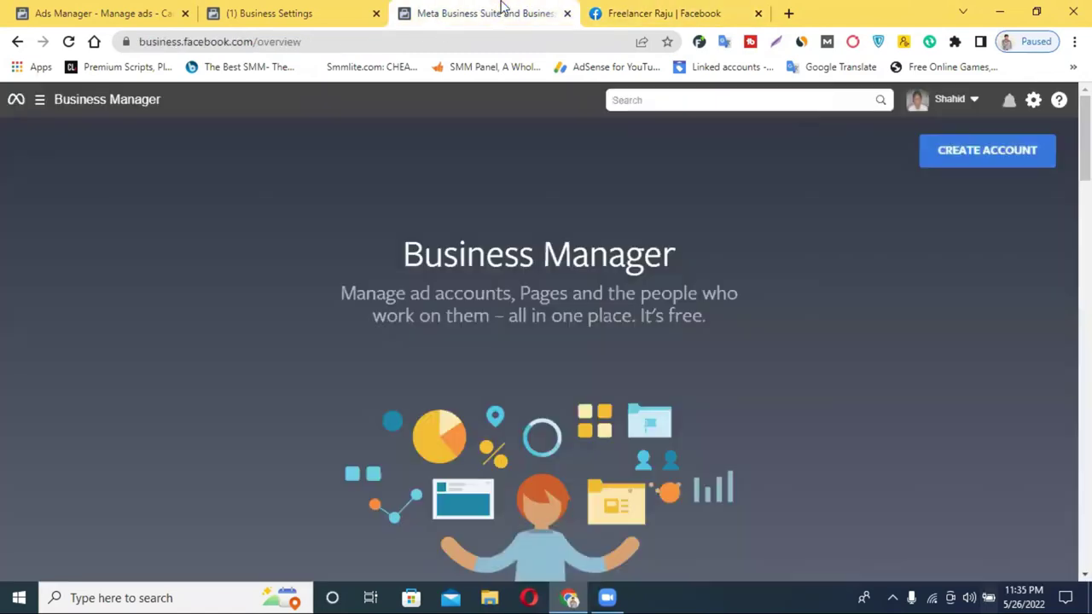
left_click(277, 12)
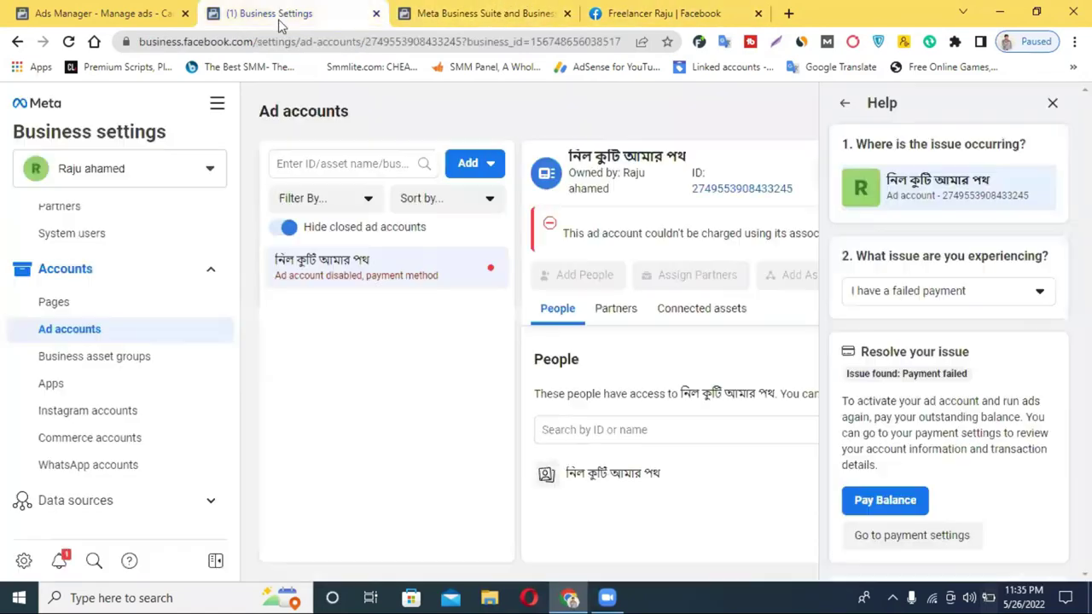
left_click(154, 10)
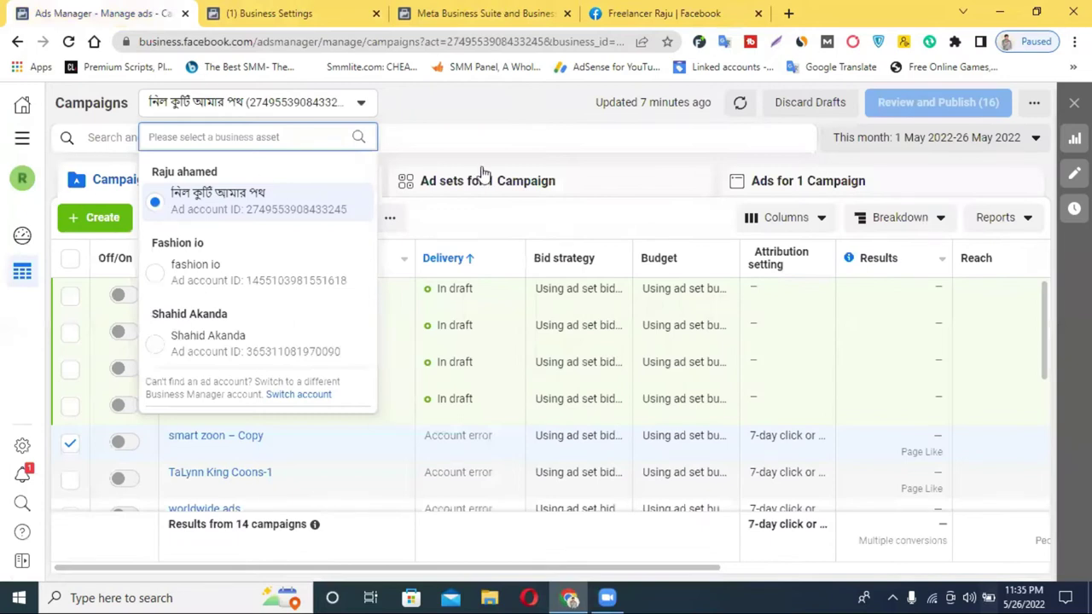
left_click(536, 126)
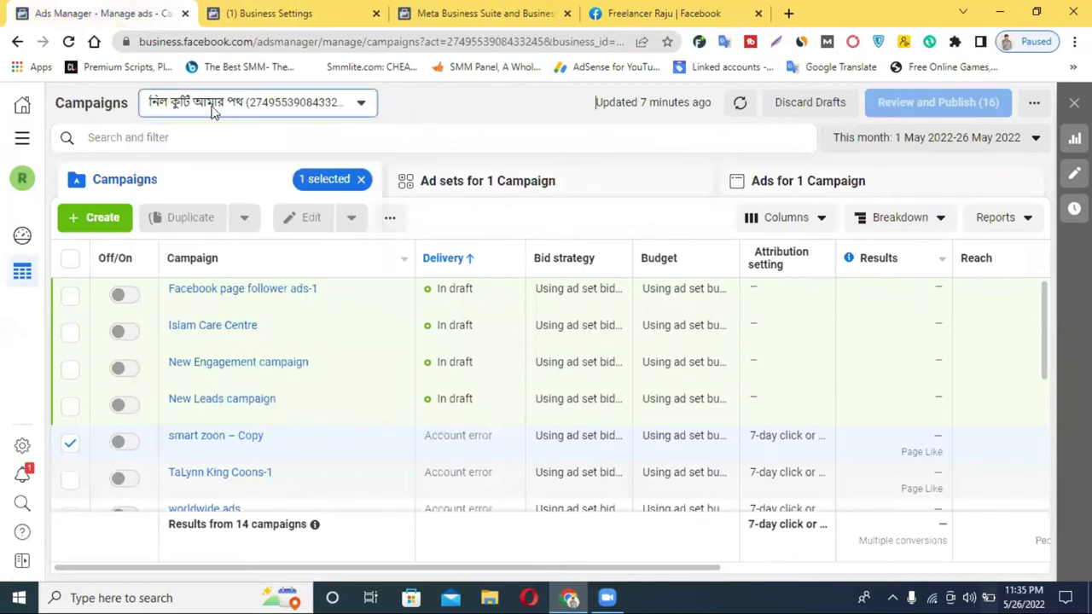
left_click(277, 10)
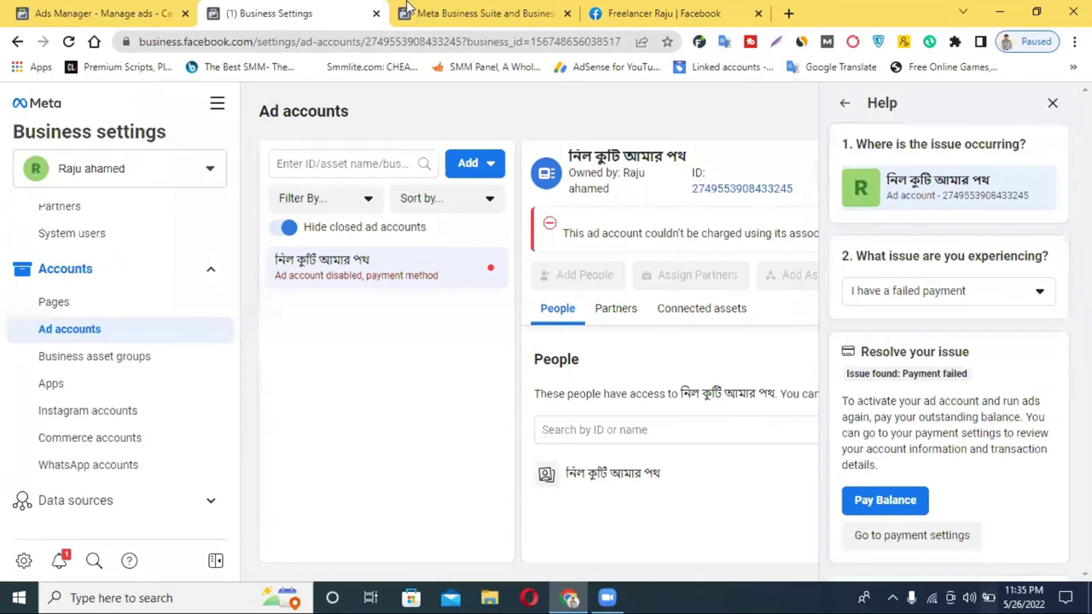
Switch from the business's ad account settings to the freelancer Page and open the Facebook home feed
left_click(483, 10)
key("ctrl+Tab")
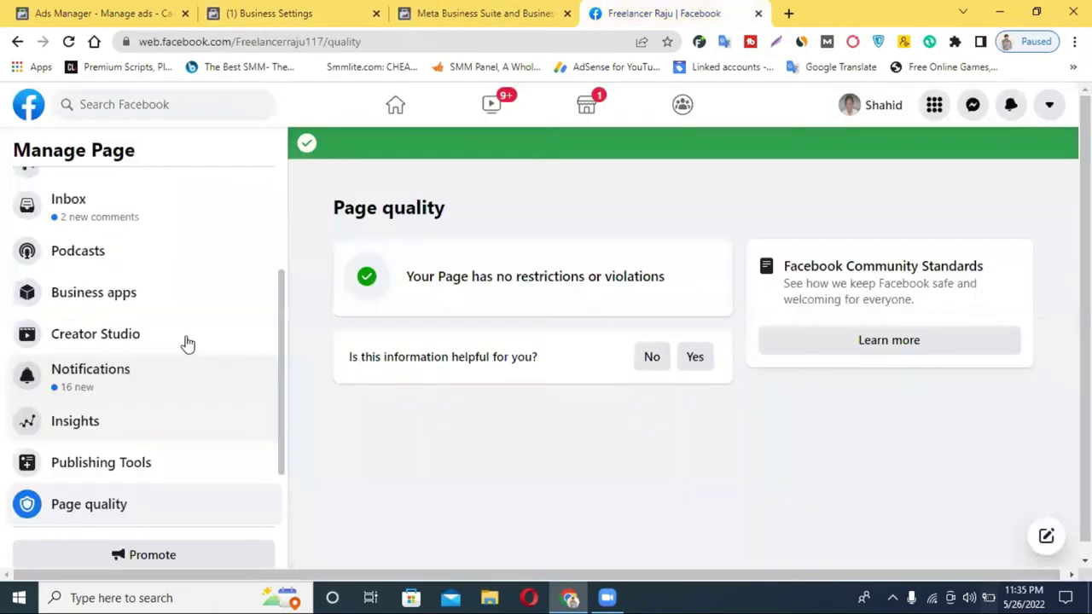
left_click(395, 107)
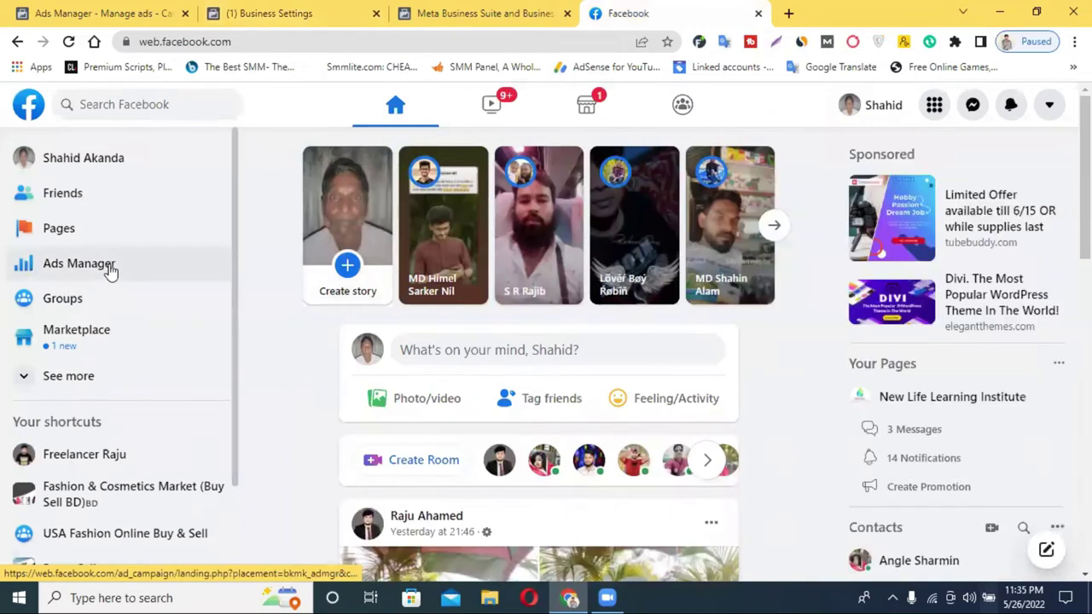
left_click(510, 12)
left_click(675, 12)
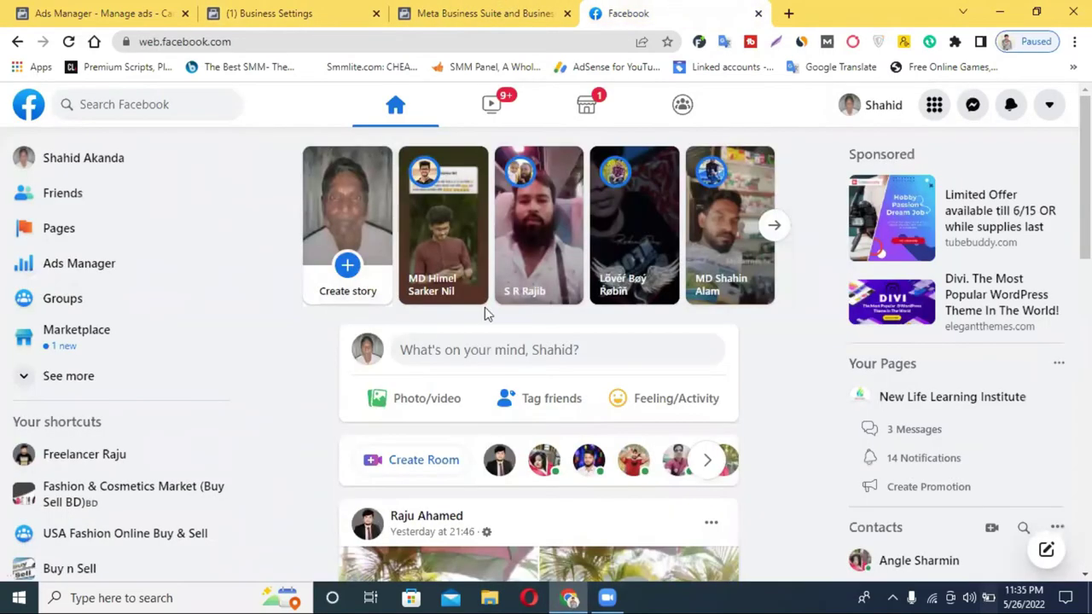
Open the freelancer Page from the list of managed Pages
left_click(97, 232)
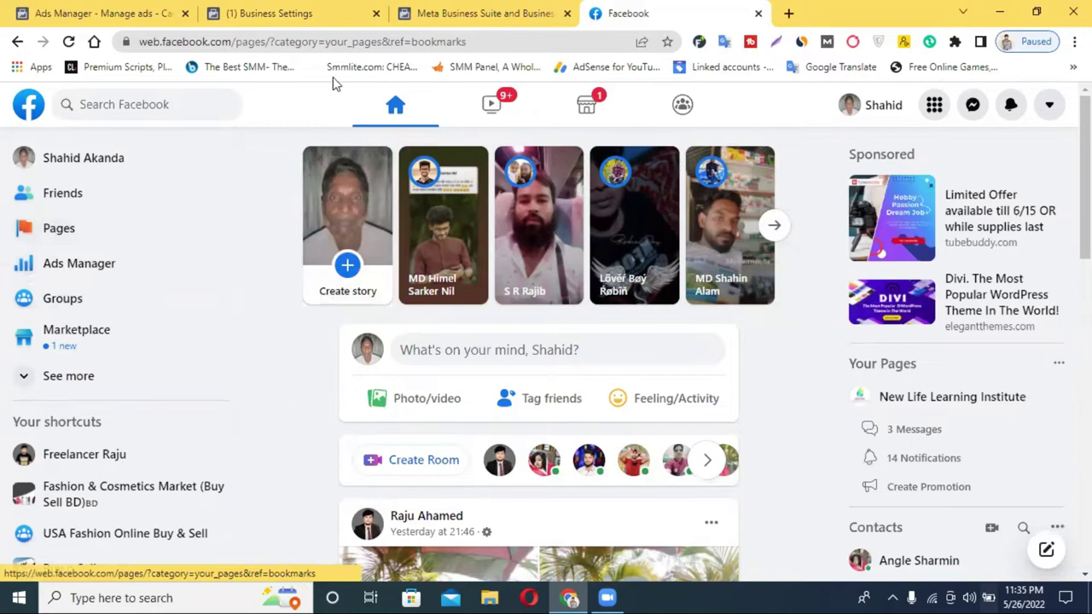
scroll(560, 348, "down", 5)
scroll(563, 356, "up", 3)
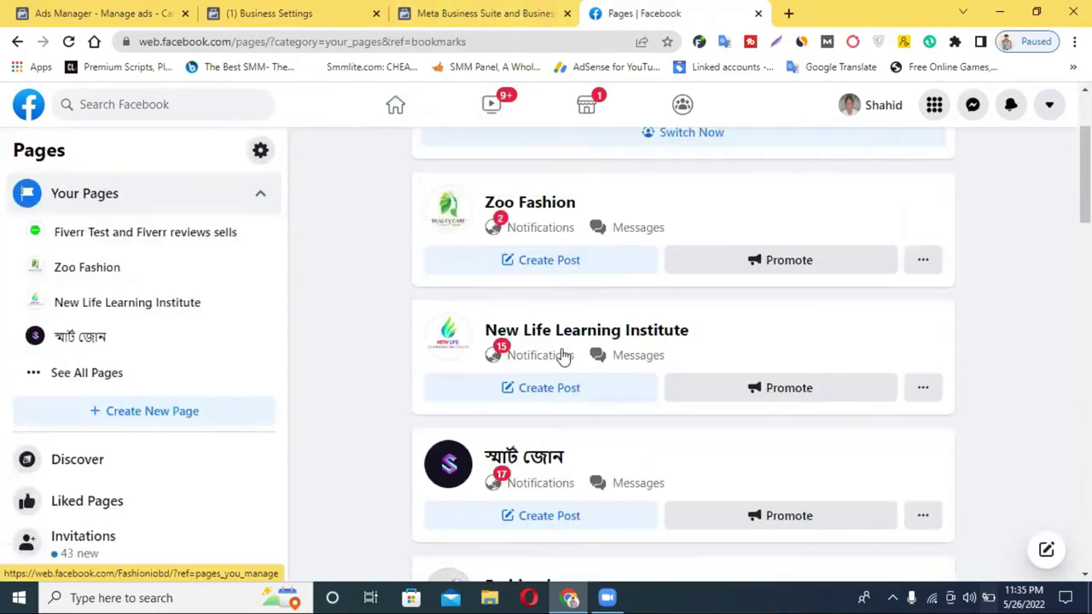
scroll(589, 346, "down", 15)
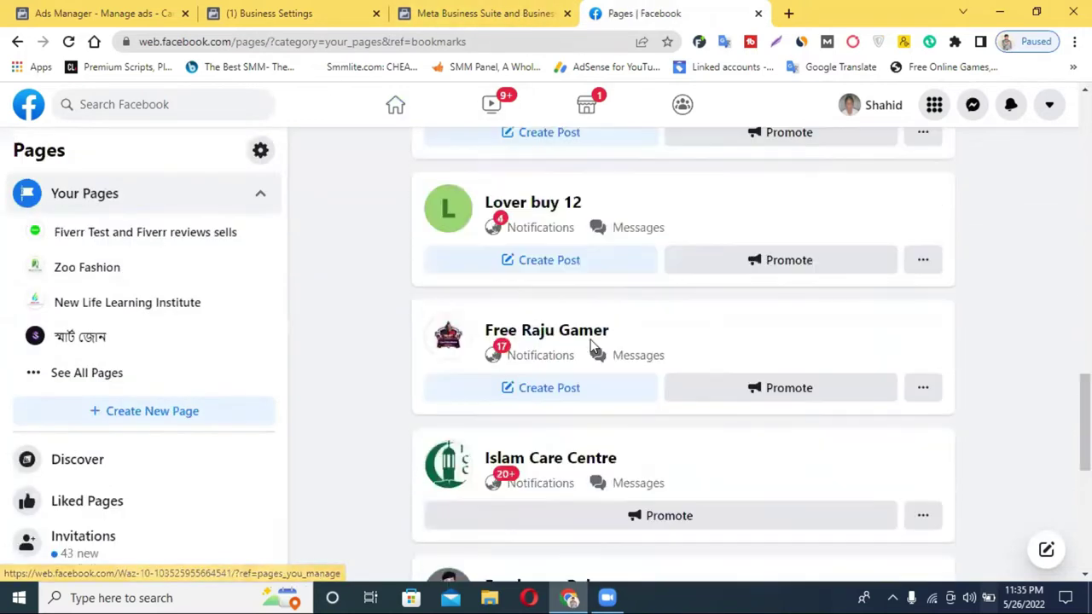
scroll(591, 345, "down", 5)
scroll(537, 273, "up", 2)
left_click(540, 268)
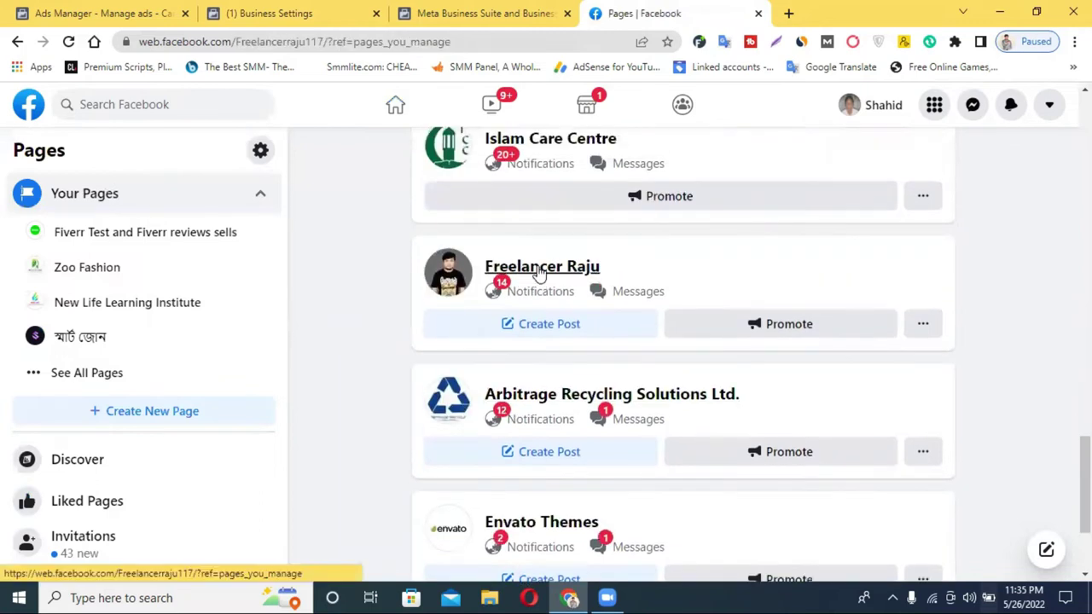
Check why boosting is unavailable on the Page's video post and open the advertising restriction details in Account Quality
scroll(819, 397, "down", 2)
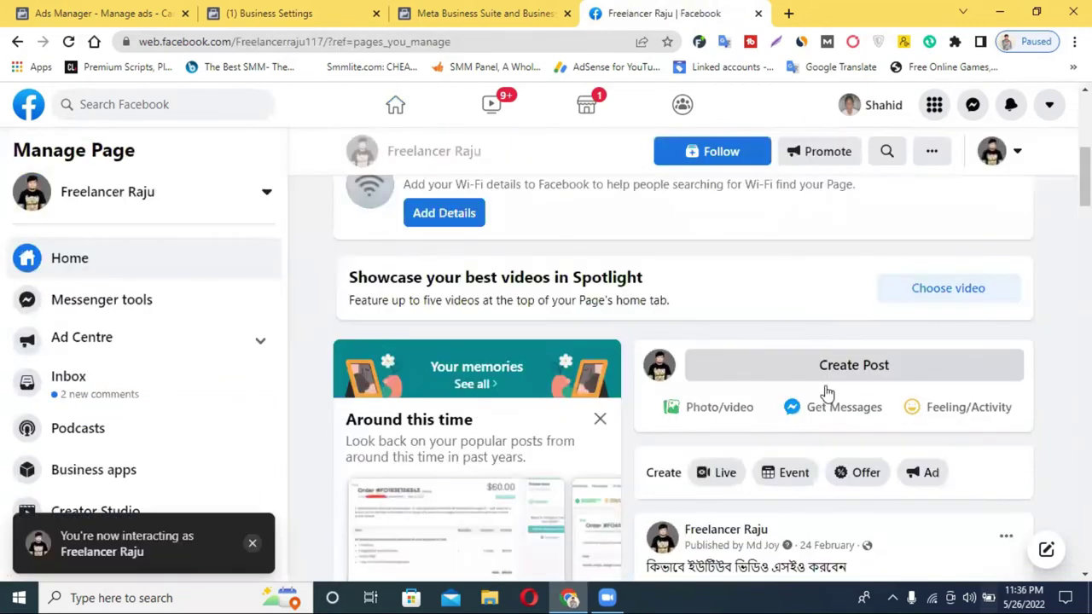
scroll(876, 418, "down", 4)
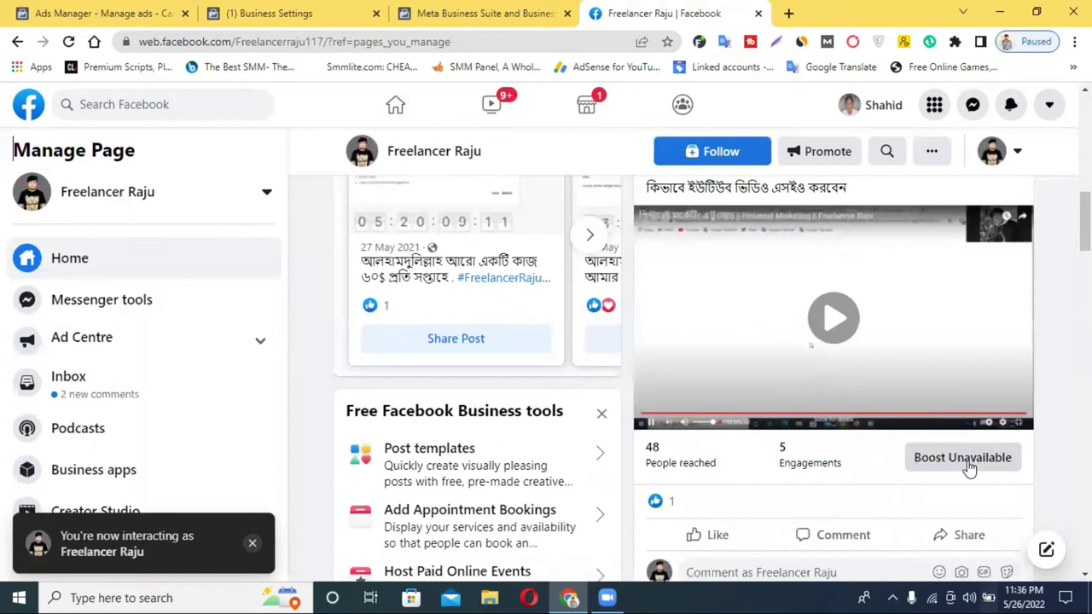
left_click(943, 468)
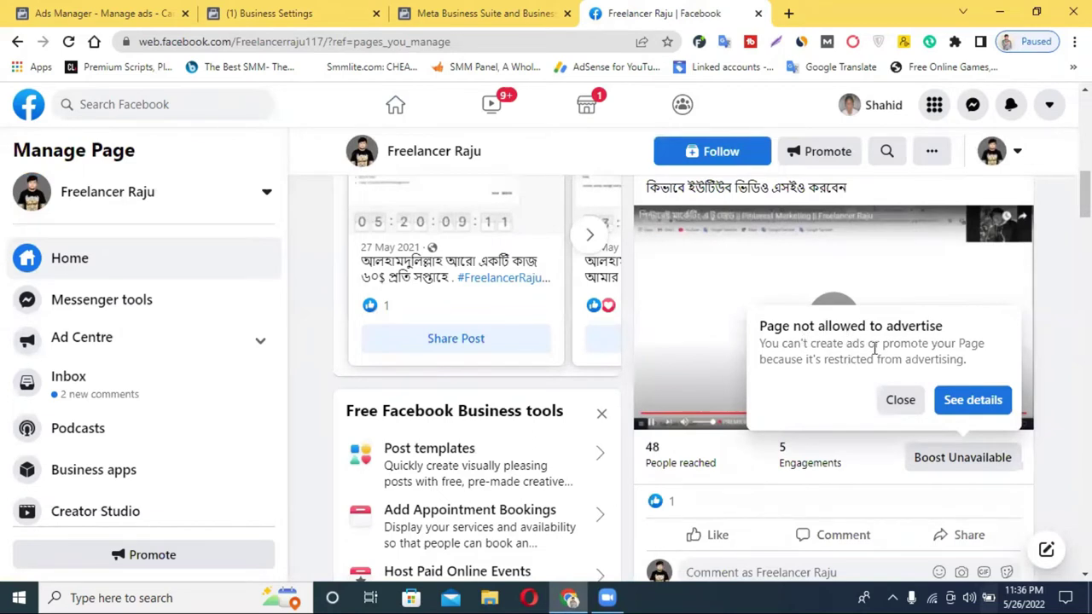
left_click(966, 406)
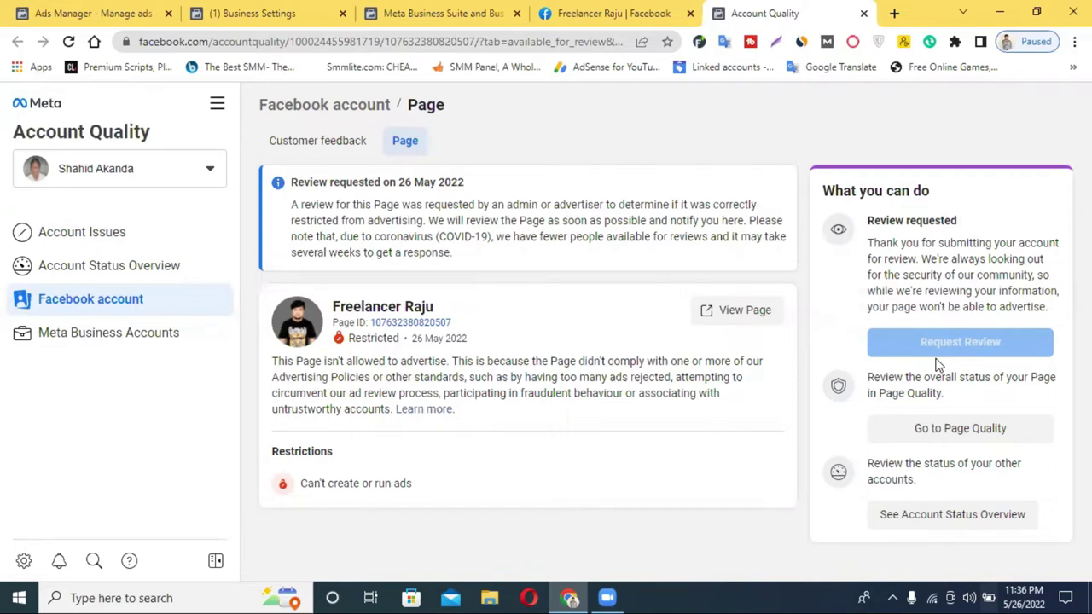
Return to the freelancer Page, open the personal profile from there and examine its header and intro
left_click(595, 12)
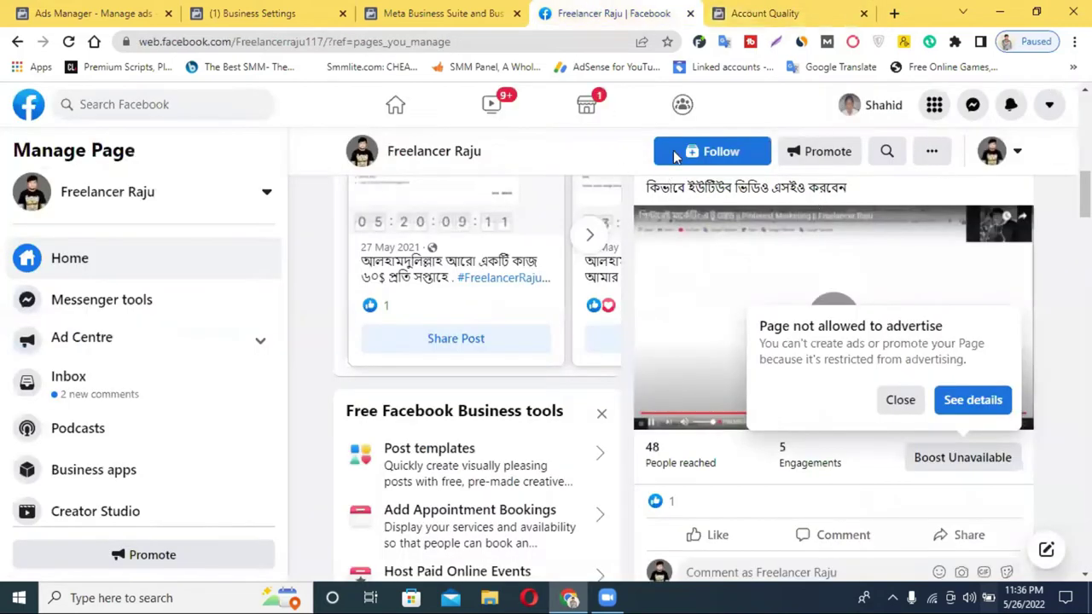
scroll(674, 156, "up", 7)
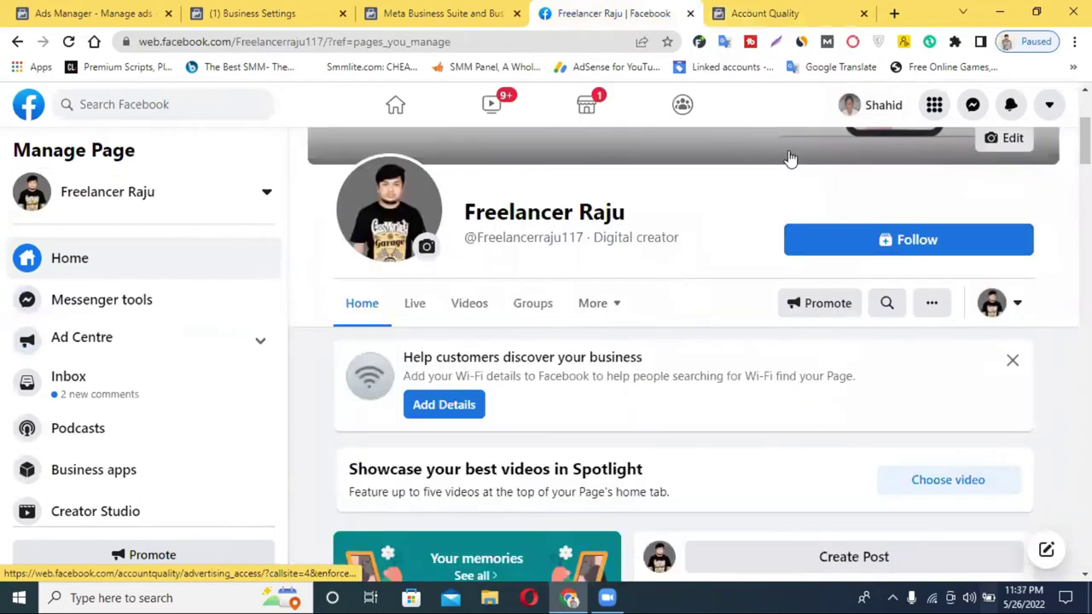
scroll(791, 159, "up", 2)
left_click(887, 105)
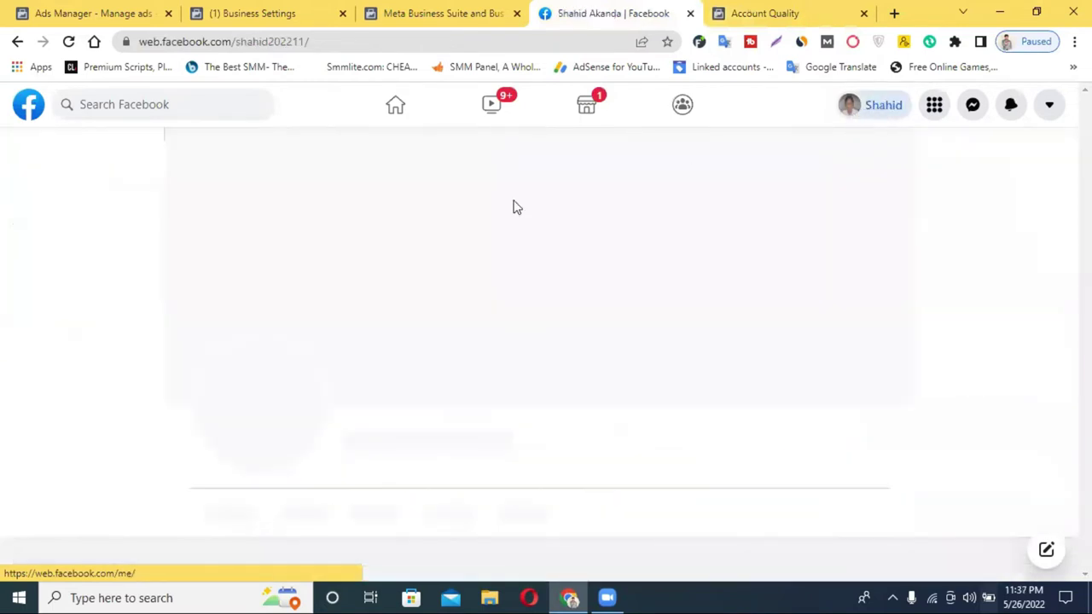
scroll(358, 359, "down", 4)
scroll(290, 384, "up", 3)
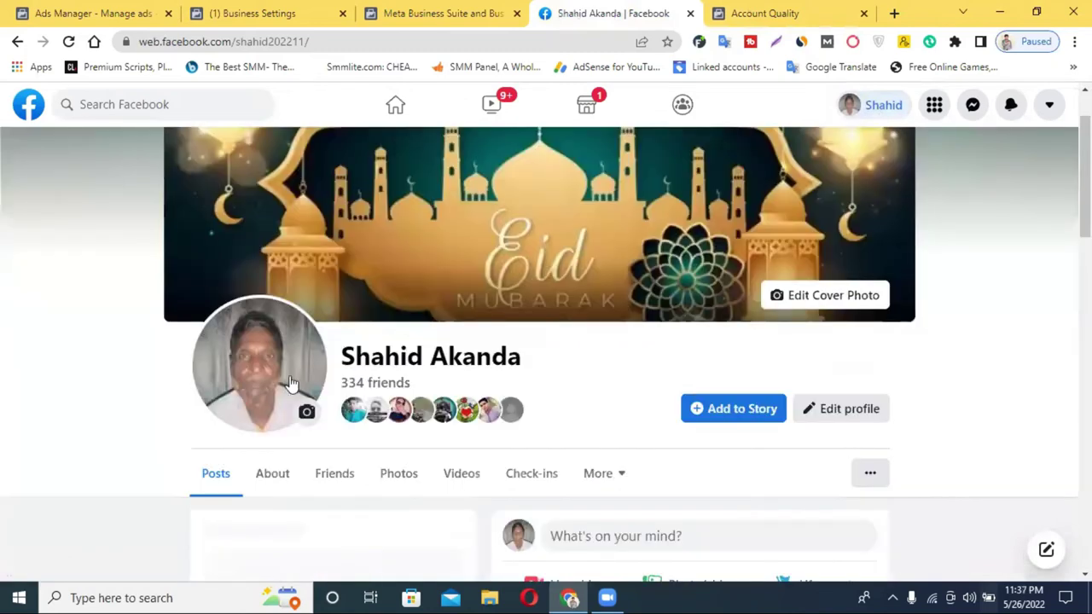
scroll(577, 385, "down", 3)
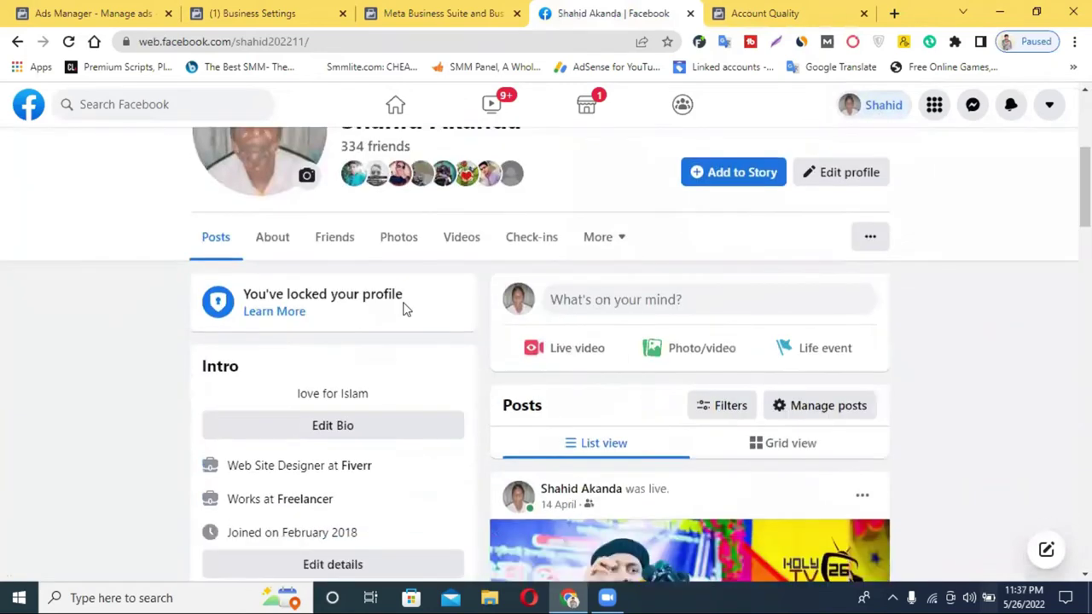
scroll(406, 310, "down", 3)
scroll(546, 367, "up", 8)
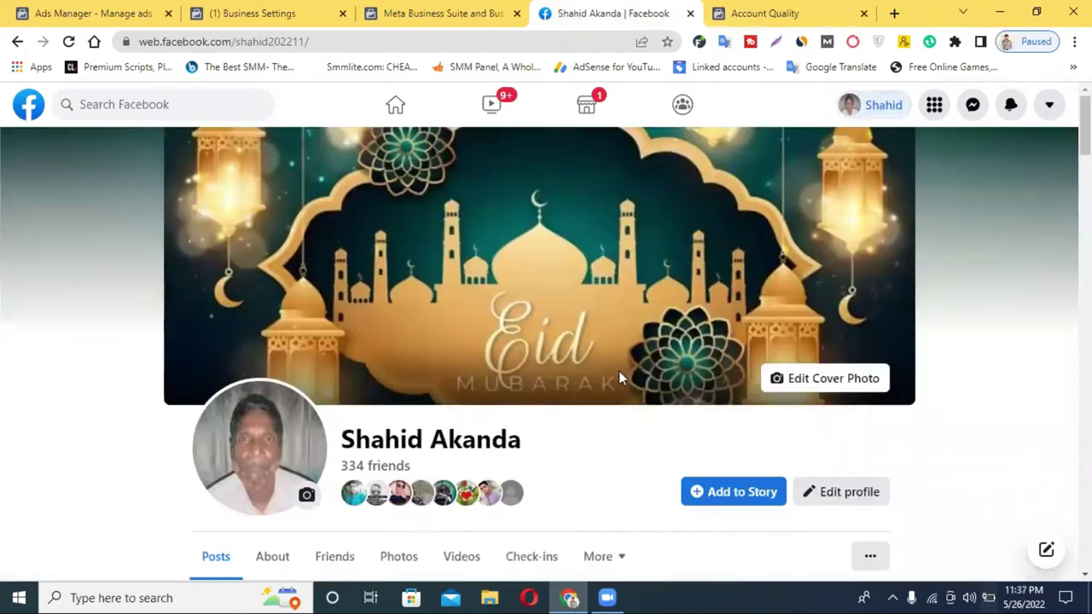
Review the Page's Request Review option in Account Quality, then revisit the Business Manager overview and the business's Ad accounts settings
left_click(772, 13)
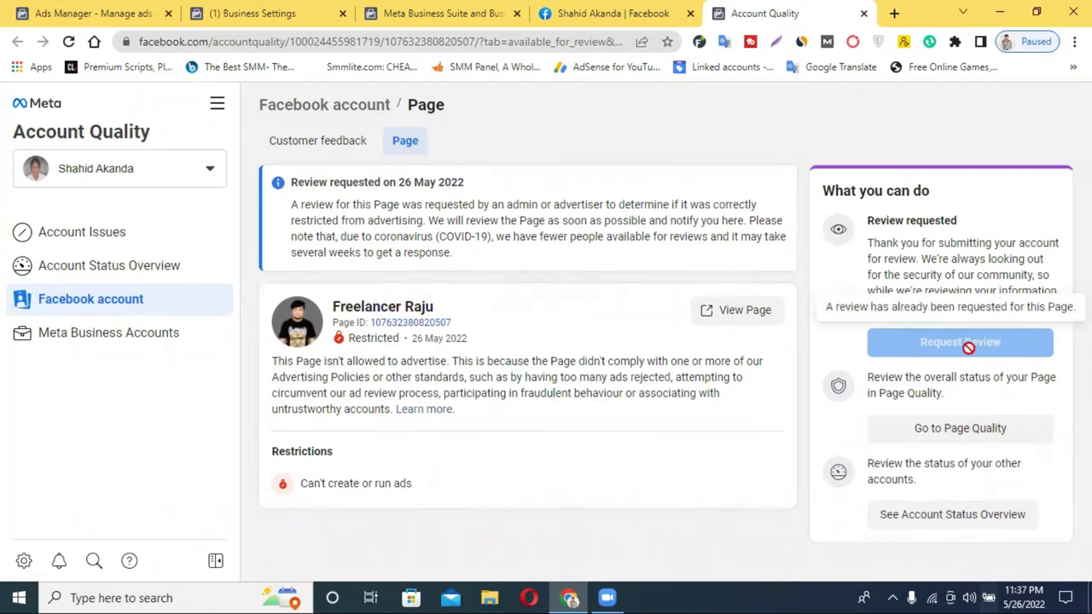
left_click(601, 11)
left_click(430, 8)
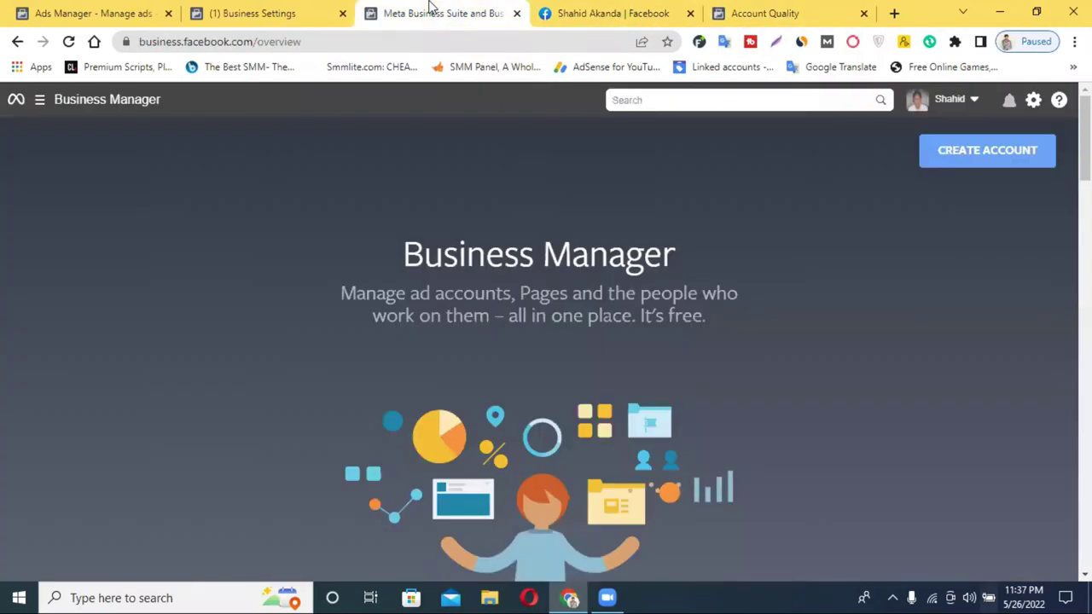
left_click(595, 12)
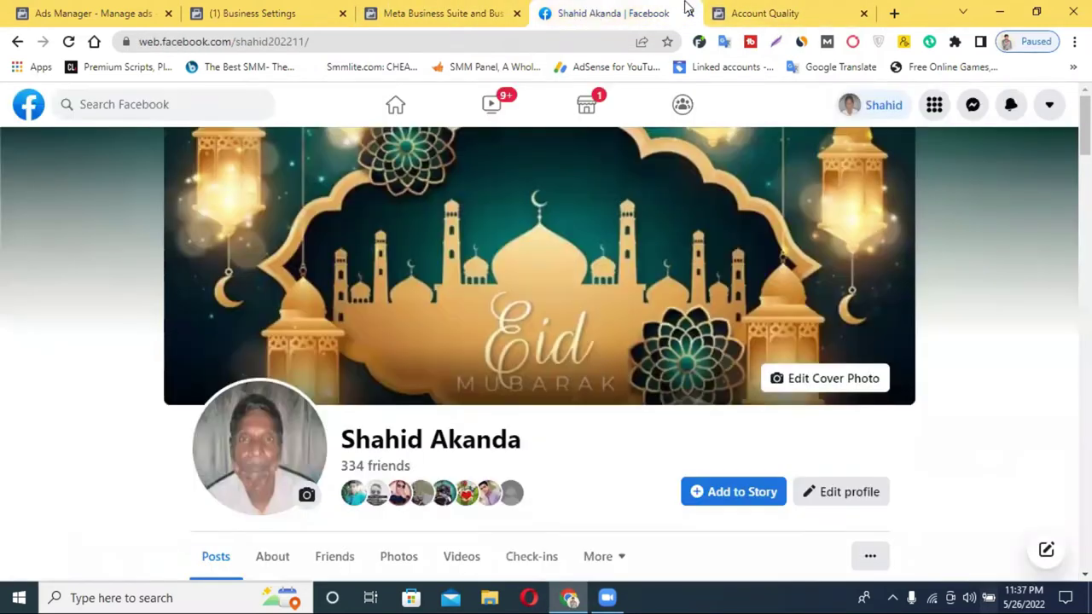
left_click(768, 10)
left_click(221, 10)
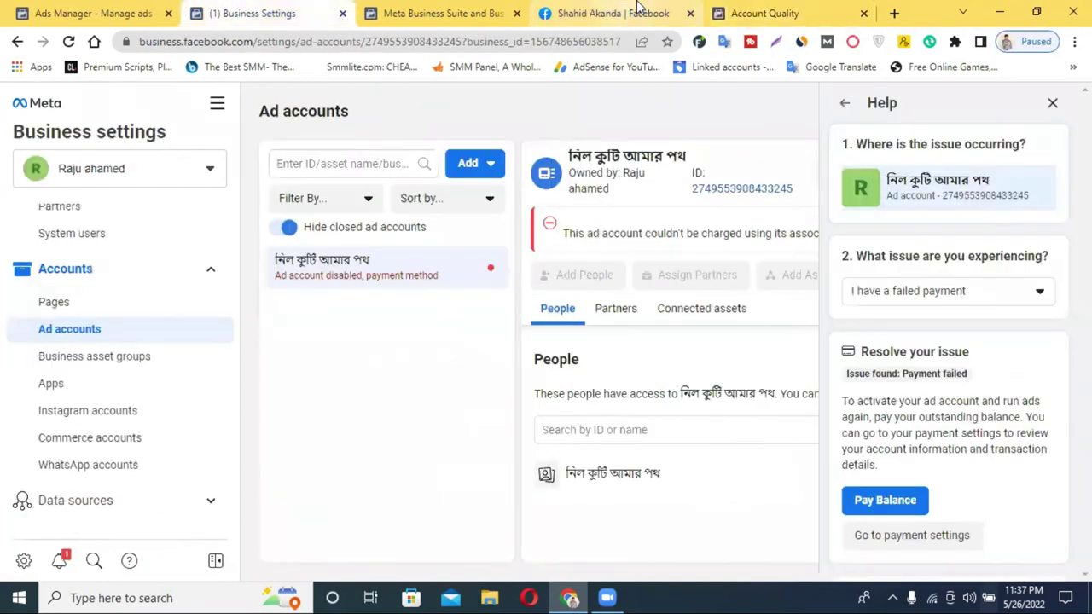
left_click(738, 8)
left_click(256, 13)
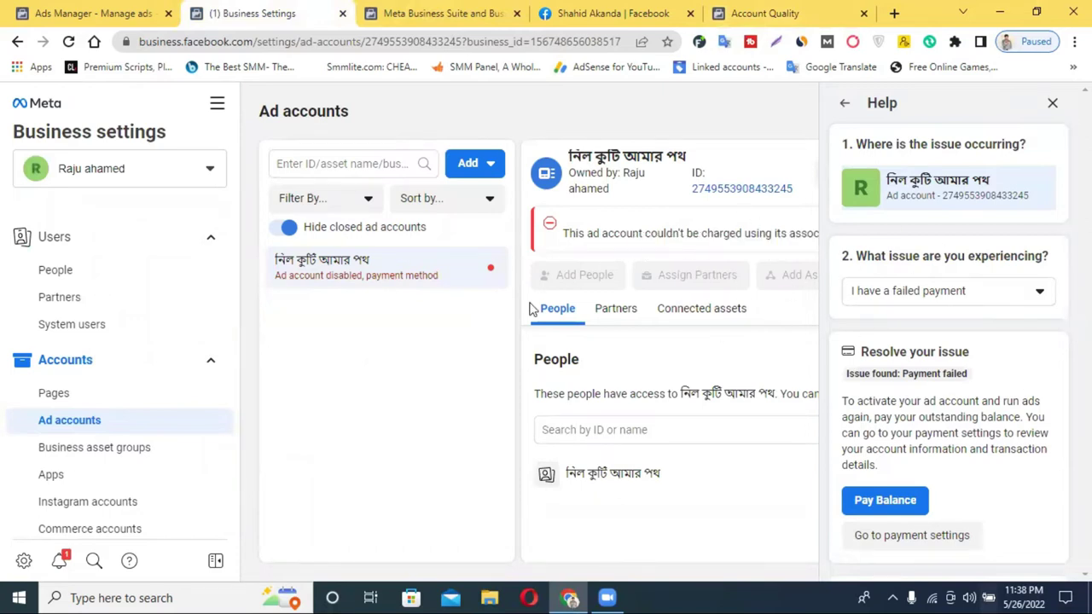
left_click(452, 12)
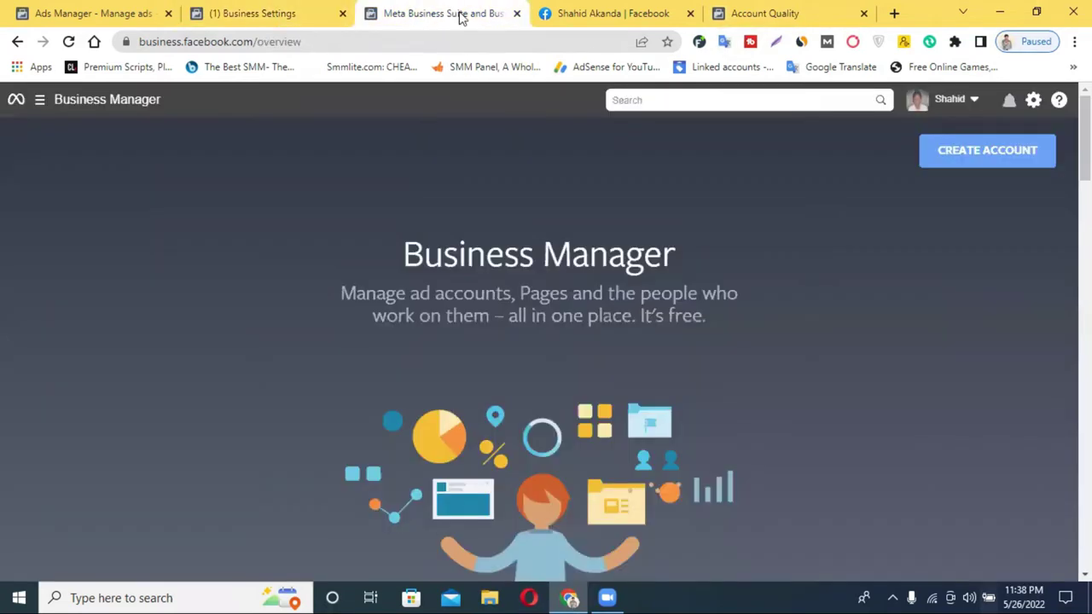
Close the Business Manager, Business Settings, Account Quality and Ads Manager tabs, keeping the personal profile, and open a new blank tab
left_click(516, 13)
left_click(690, 13)
left_click(377, 13)
left_click(128, 12)
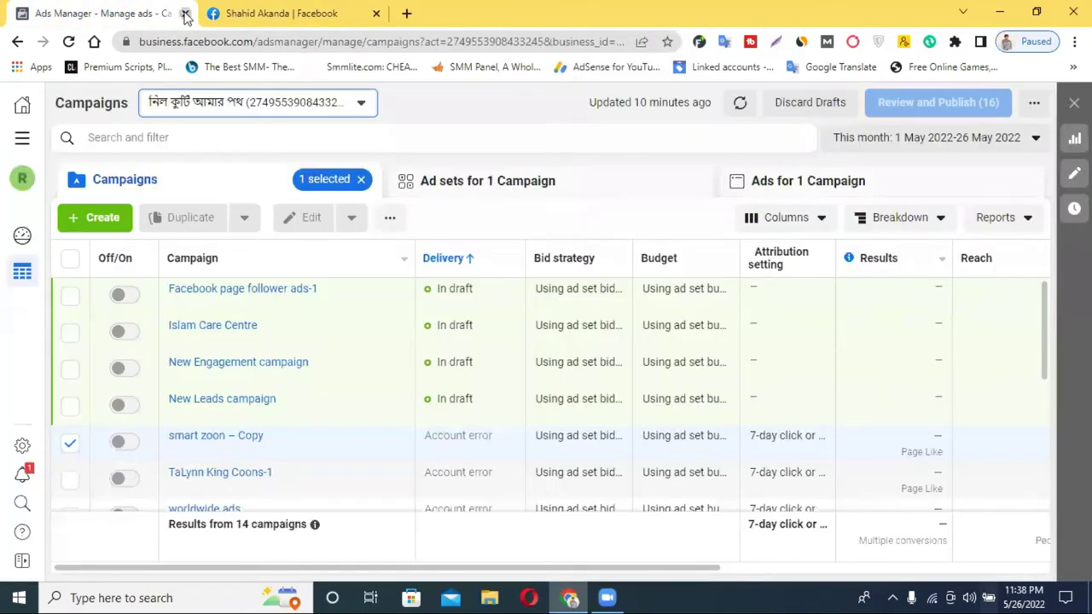
left_click(186, 14)
scroll(574, 252, "down", 1)
scroll(571, 251, "down", 4)
scroll(572, 251, "up", 4)
left_click(215, 13)
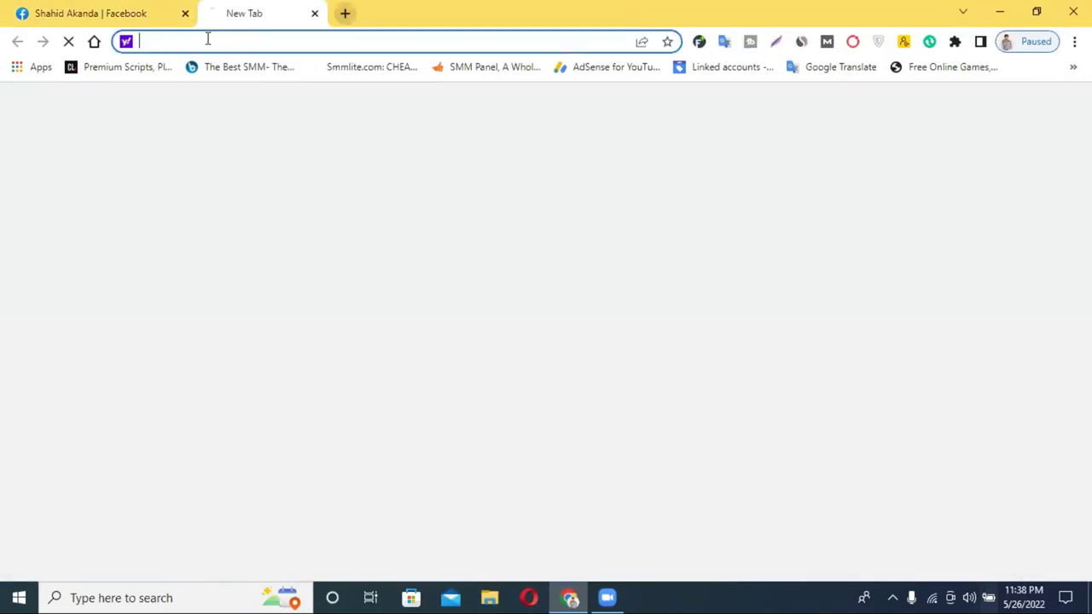
type("ads")
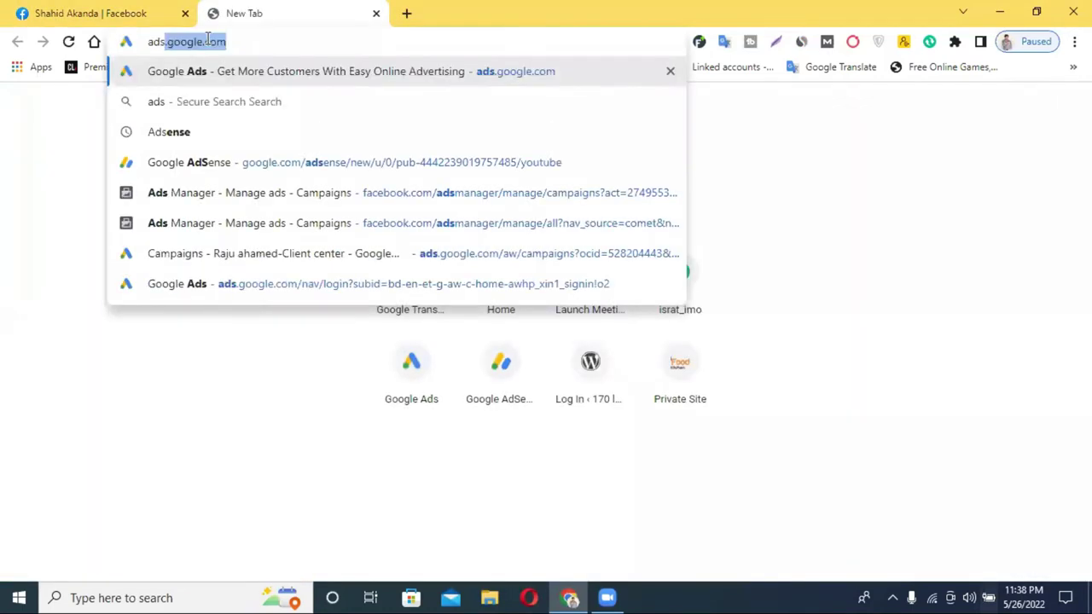
key("BackSpace")
key("BackSpace")
key("BackSpace")
key("BackSpace")
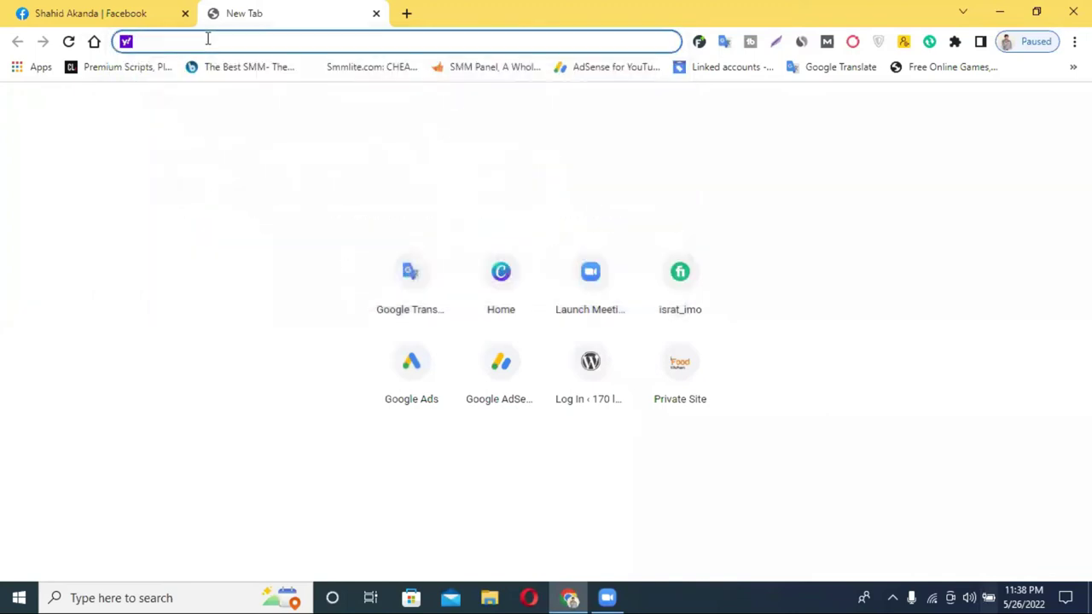
Load the personal account's Ads Manager campaigns at facebook.com/adsmanager in the new tab
type("facebook")
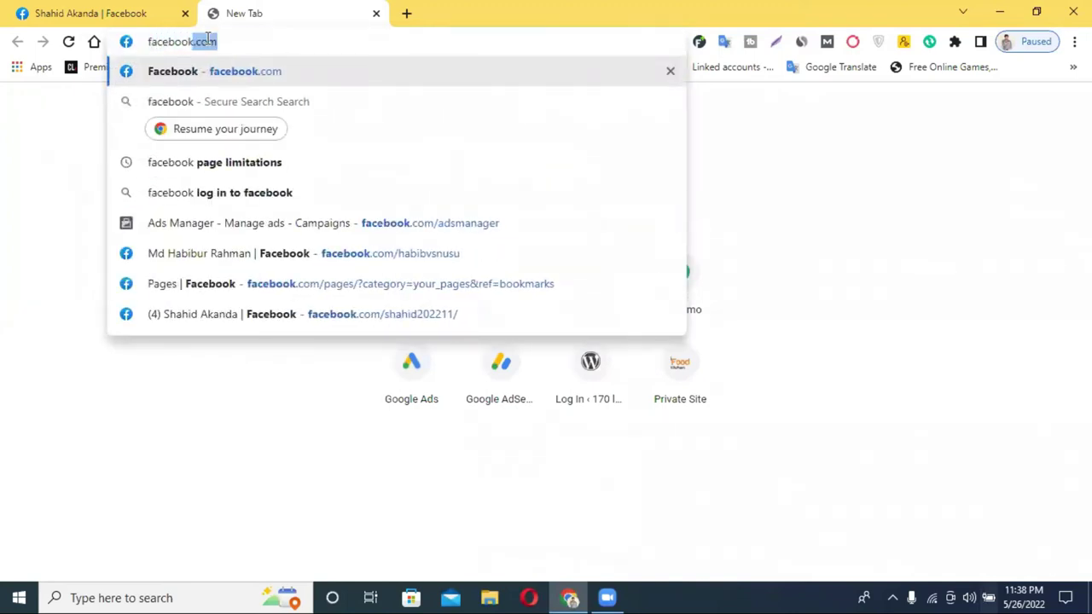
type(".com/")
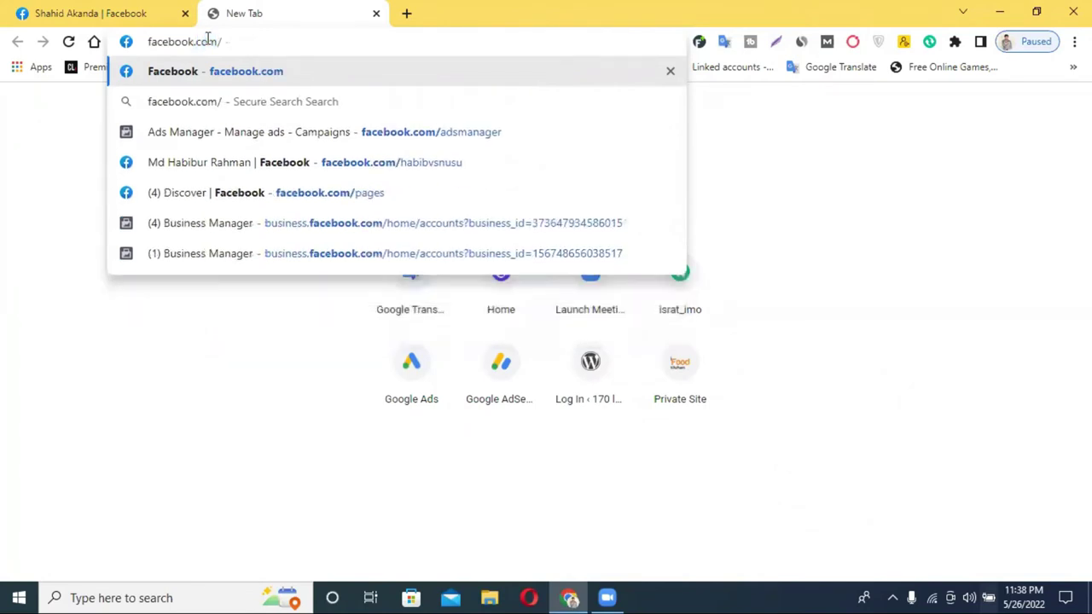
type("a")
key("Return")
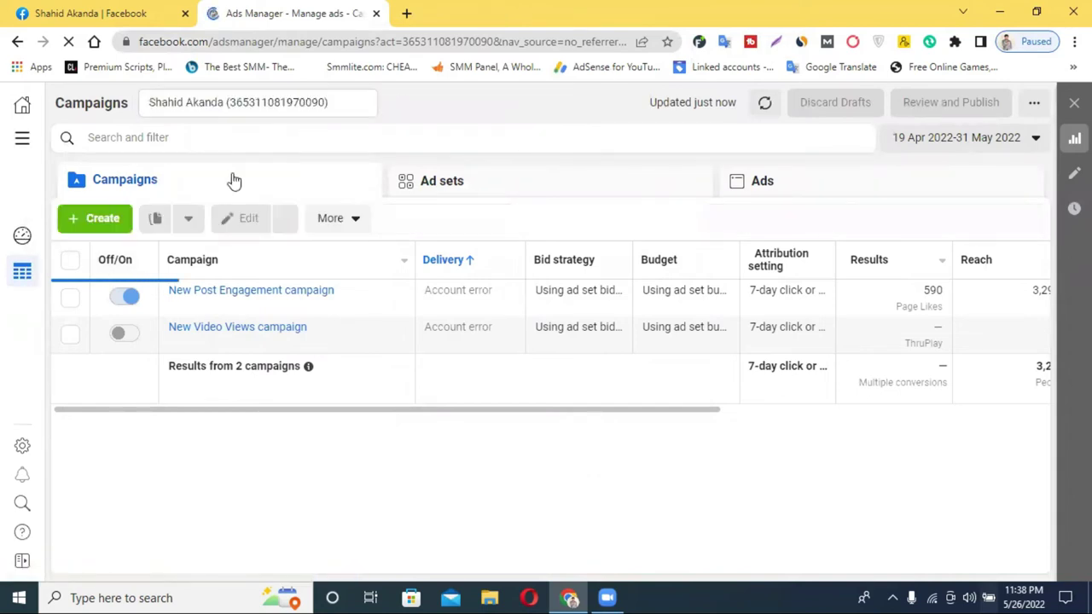
Compare the personal profile with its Ads Manager campaigns, ending on the campaigns list
left_click(118, 10)
left_click(350, 13)
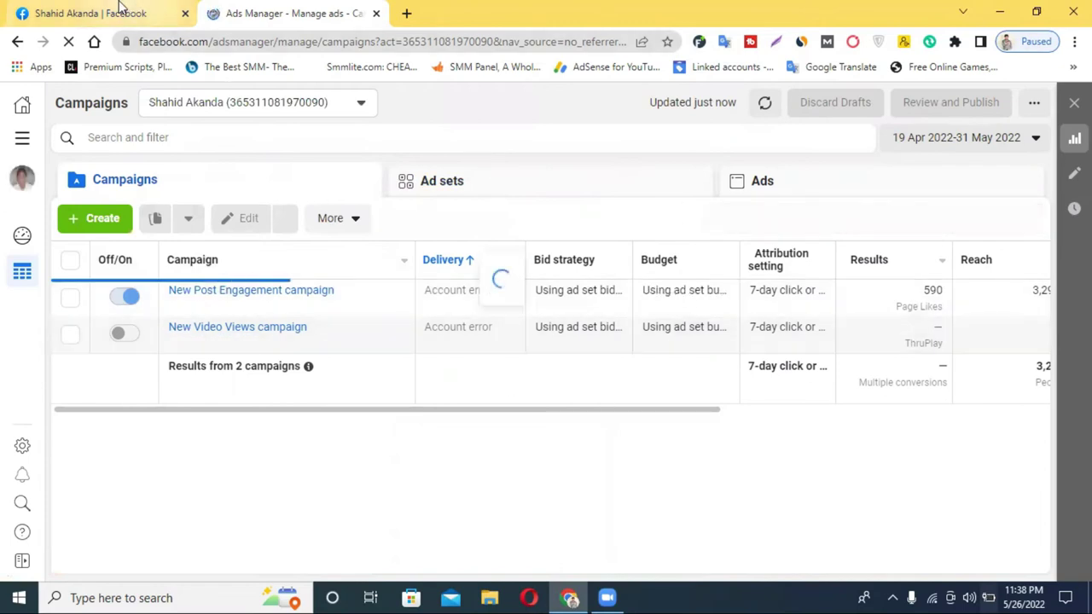
left_click(128, 11)
scroll(526, 401, "down", 4)
scroll(520, 166, "up", 4)
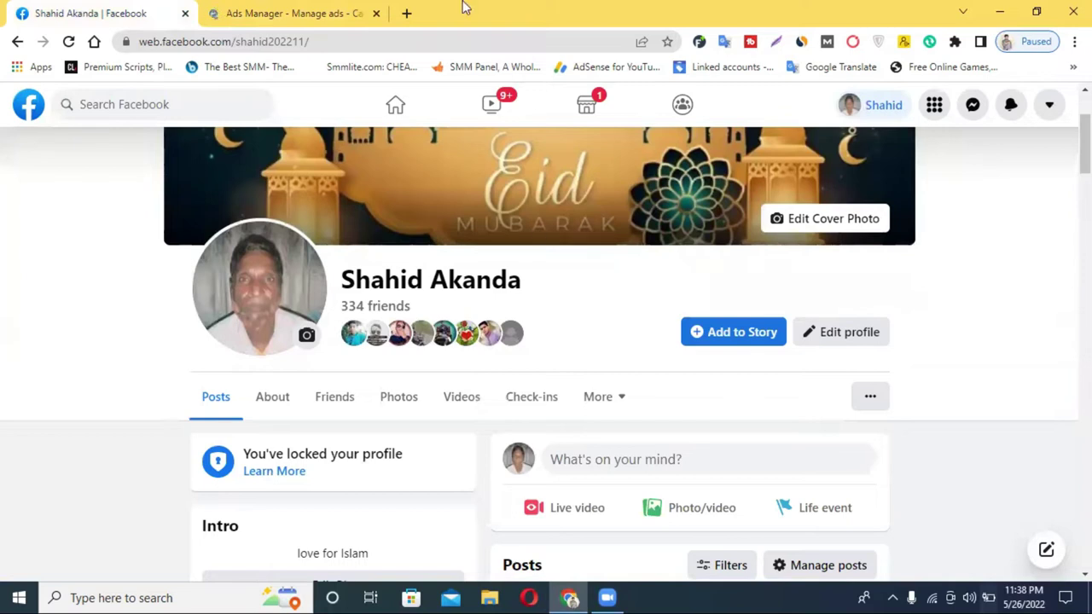
left_click(317, 13)
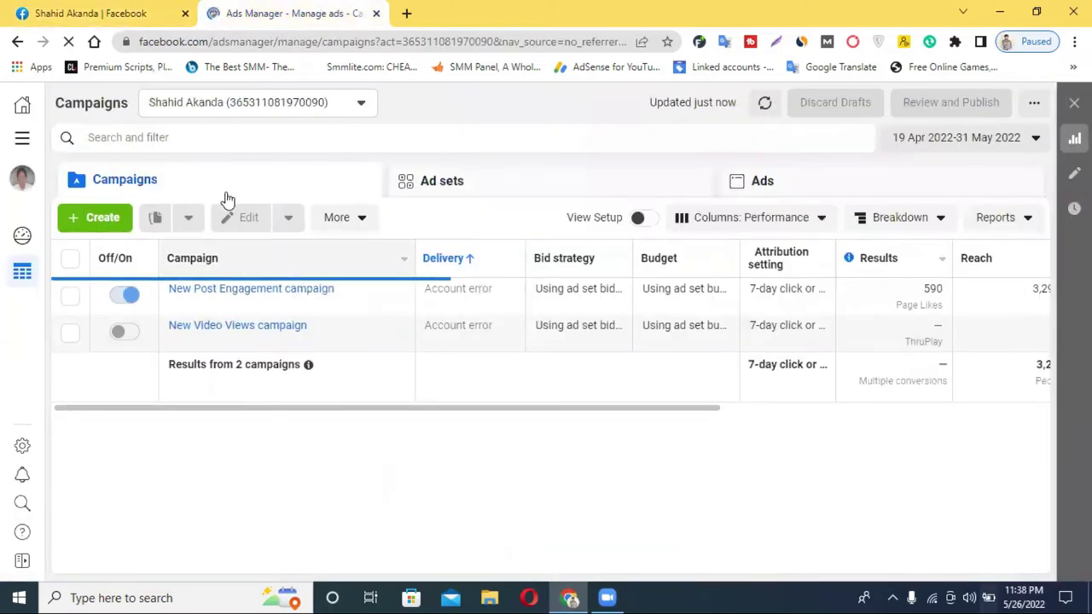
left_click(128, 13)
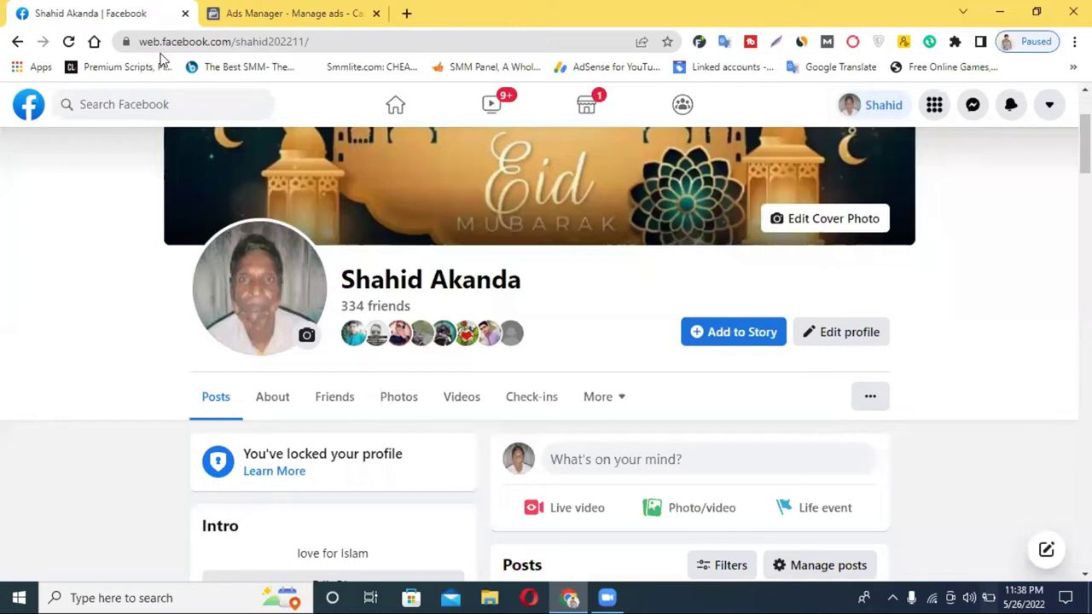
left_click(263, 10)
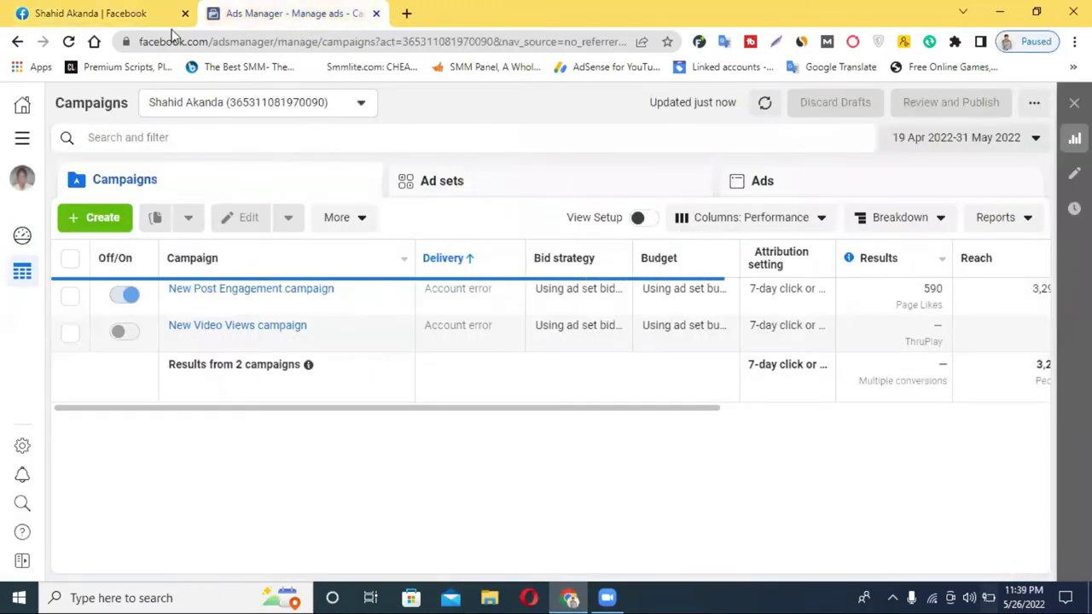
Go from the personal profile to the Facebook home feed and open Ads Manager in that tab
left_click(80, 10)
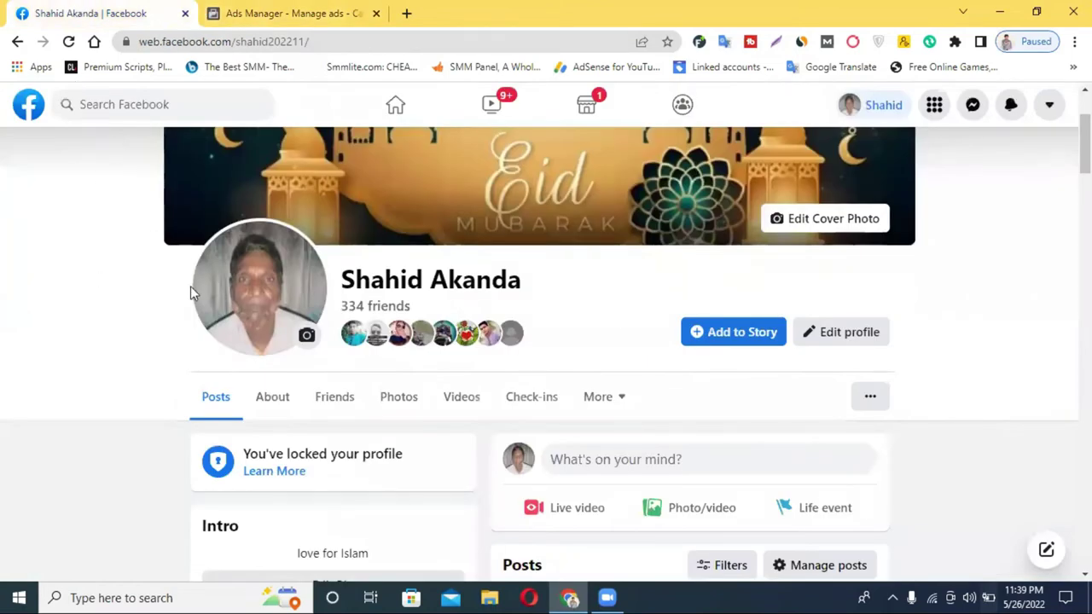
scroll(191, 290, "down", 3)
scroll(208, 283, "up", 5)
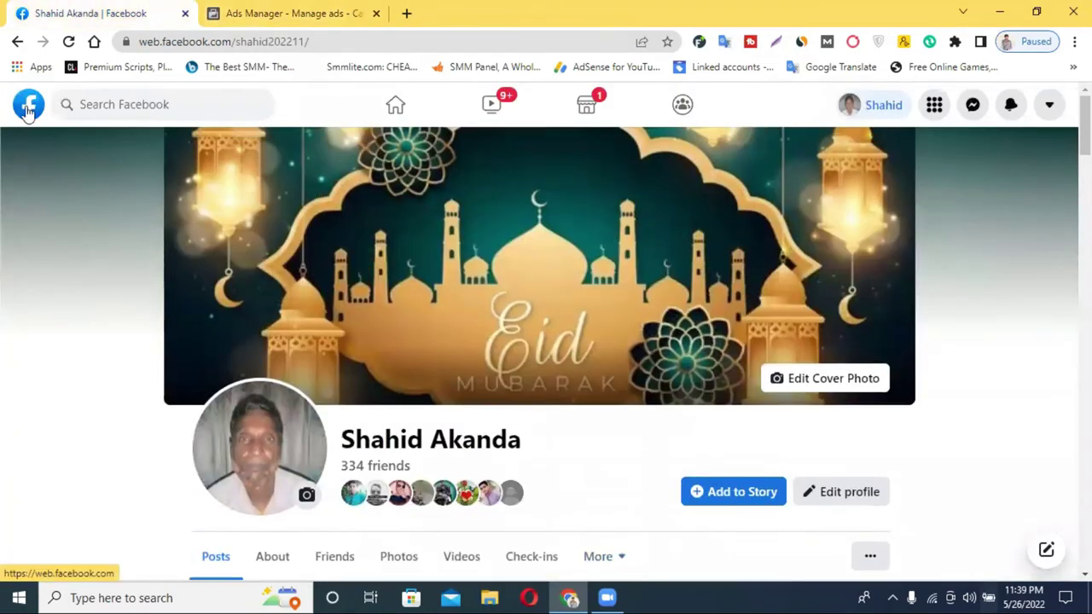
left_click(29, 109)
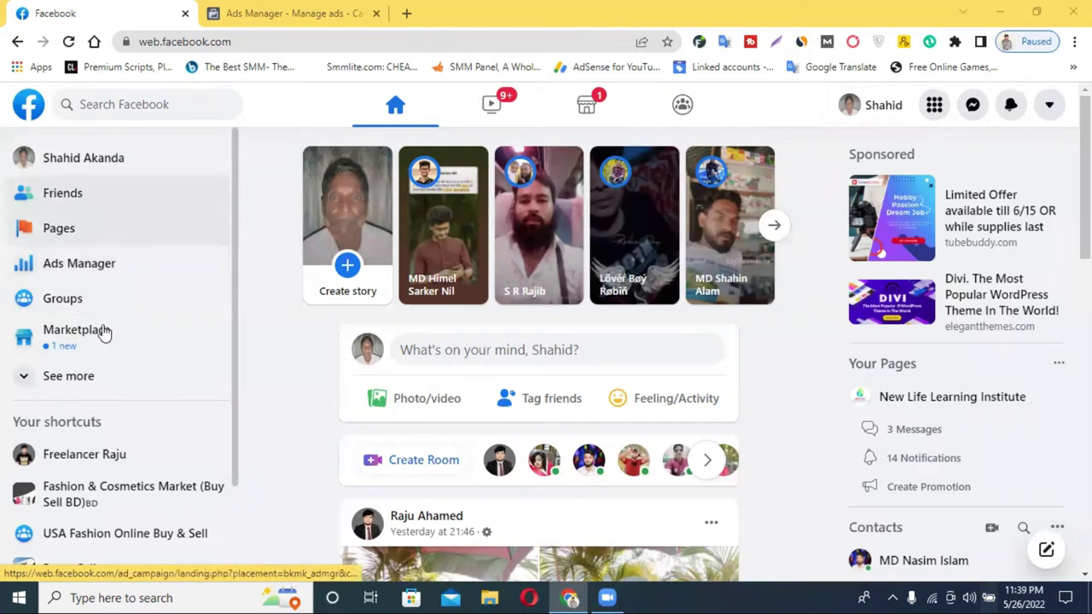
left_click(226, 7)
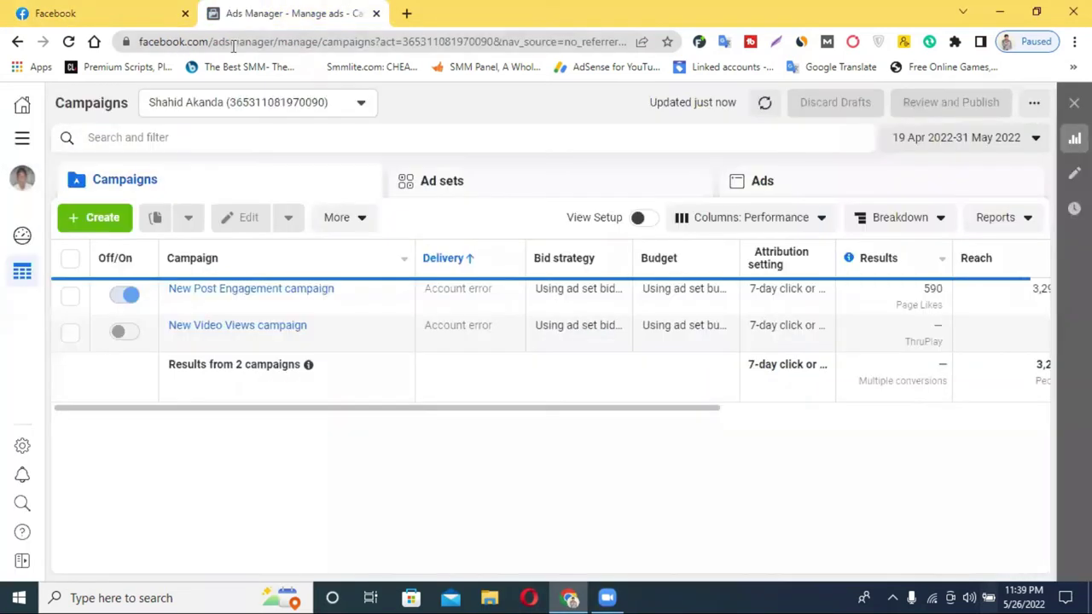
left_click(80, 10)
left_click(71, 266)
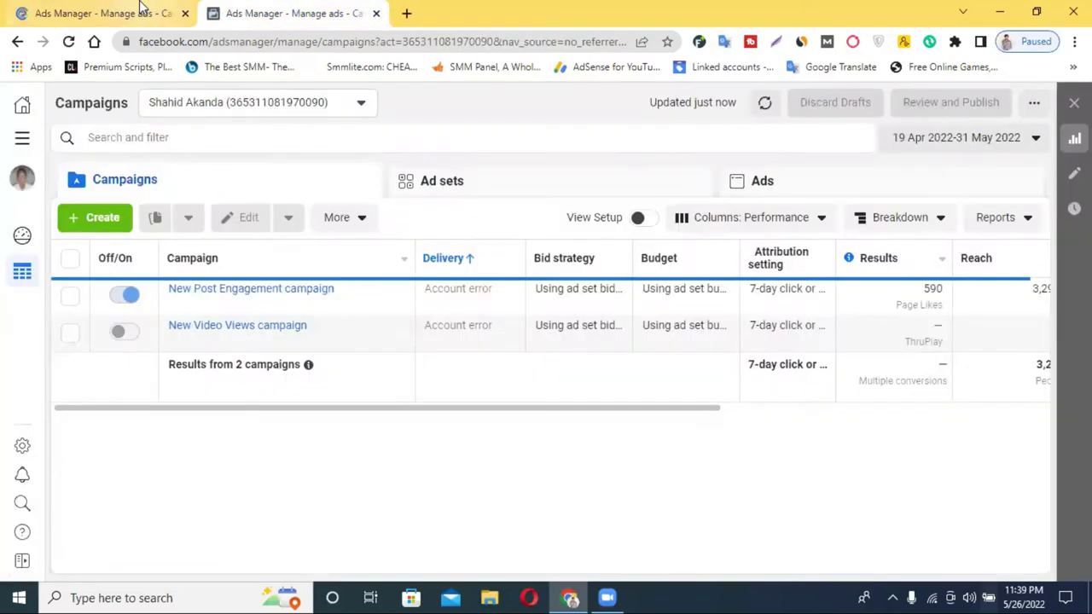
left_click(141, 10)
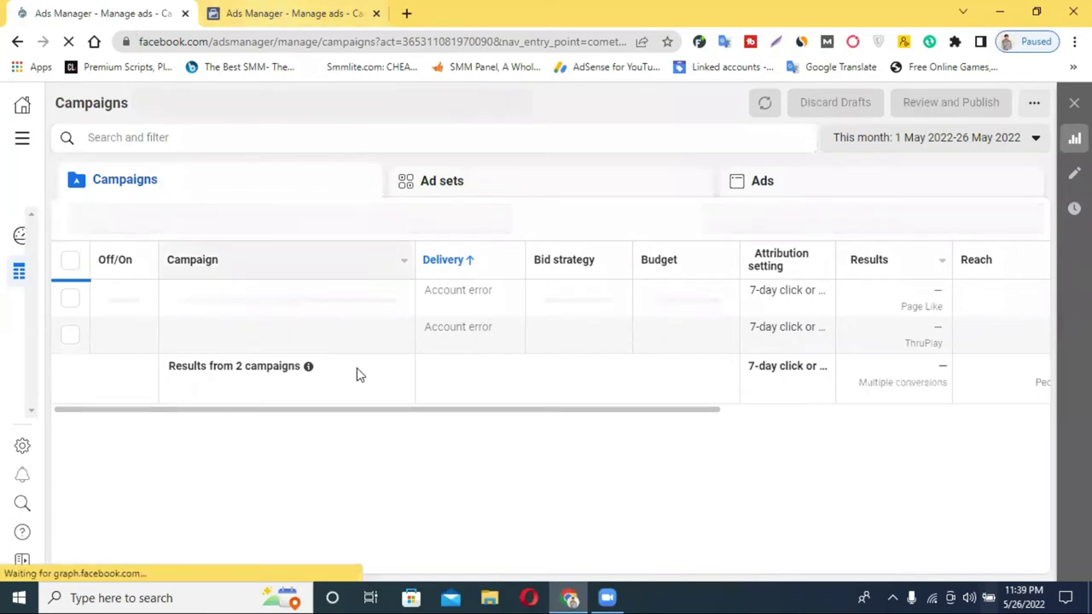
Compare the two Ads Manager campaign tabs, ending on the one opened from the home feed
left_click(239, 10)
left_click(127, 10)
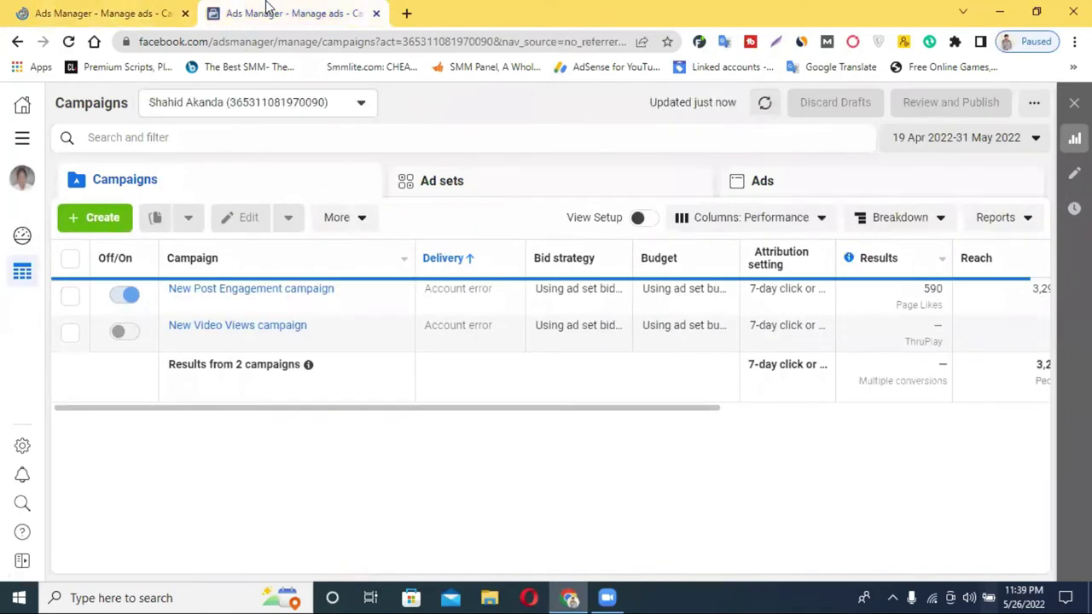
left_click(224, 11)
left_click(128, 12)
left_click(282, 12)
left_click(110, 7)
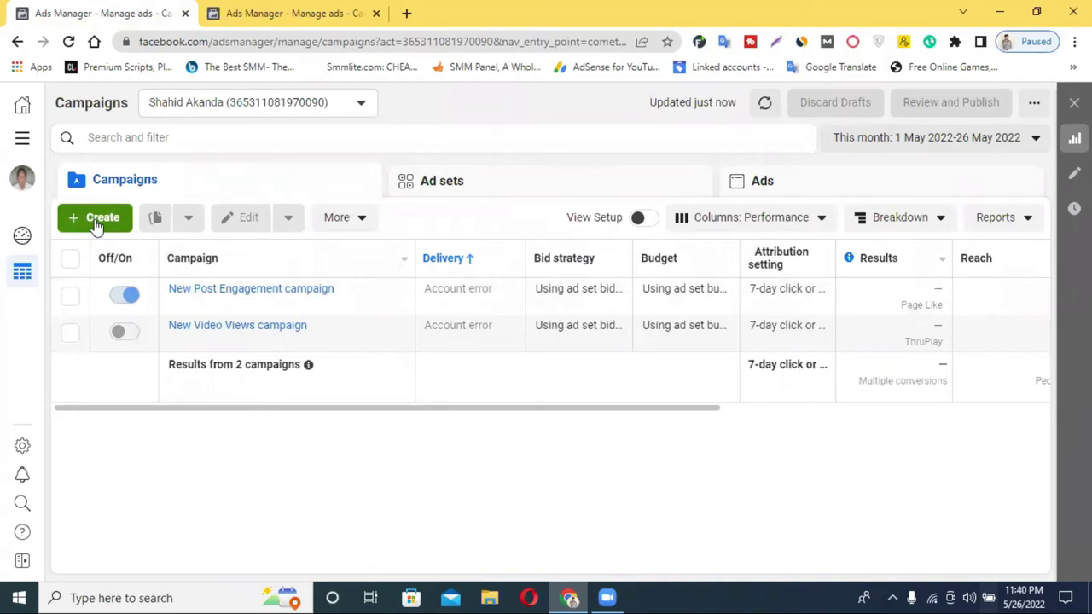
Open the Billing page for the personal ad account from the list of all tools
left_click(22, 143)
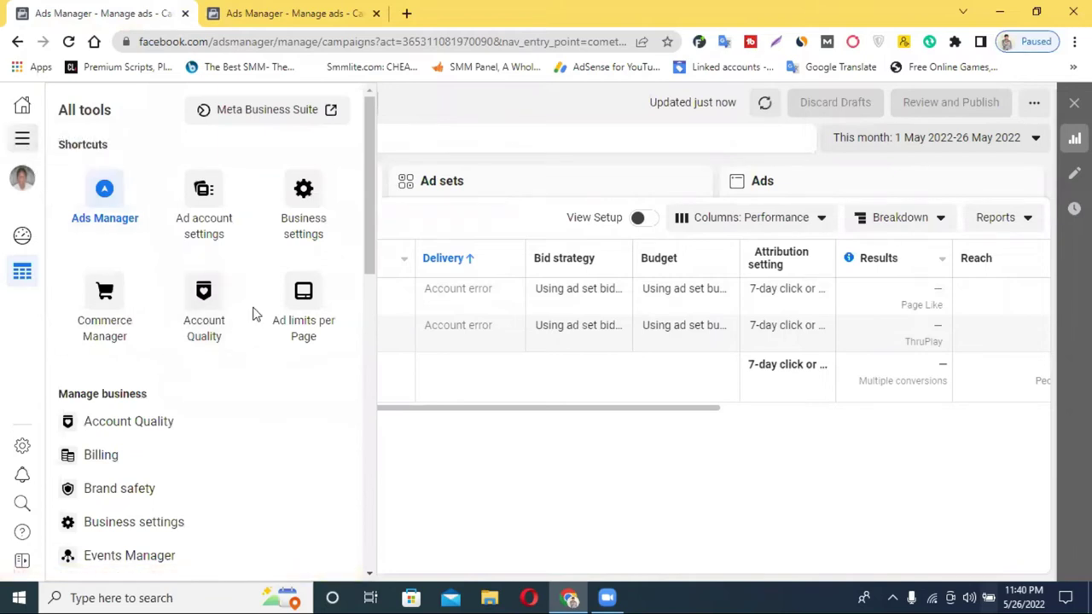
left_click(134, 463)
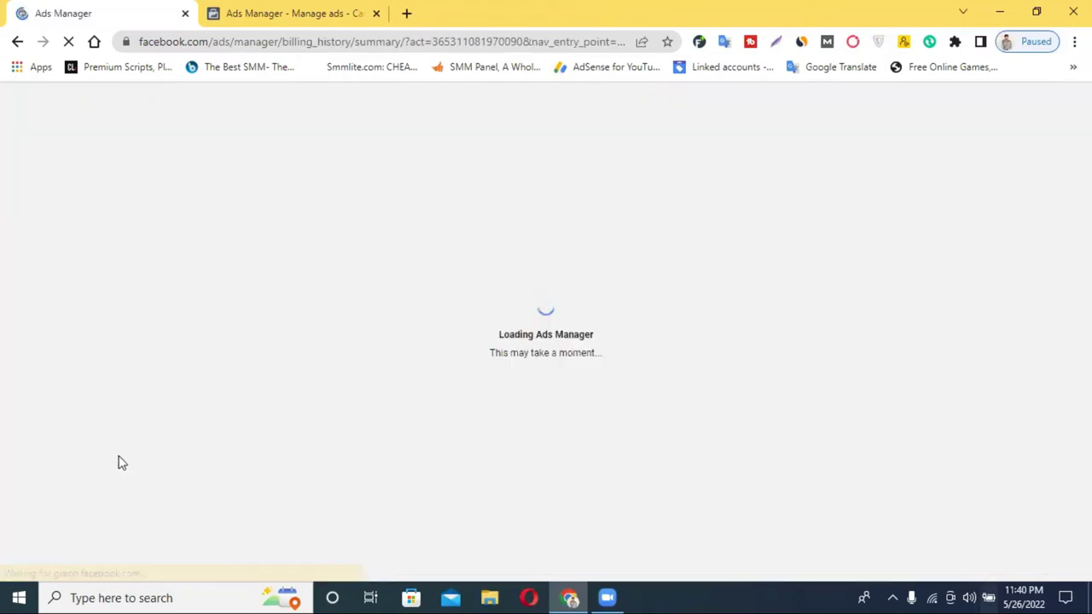
left_click(281, 10)
left_click(137, 8)
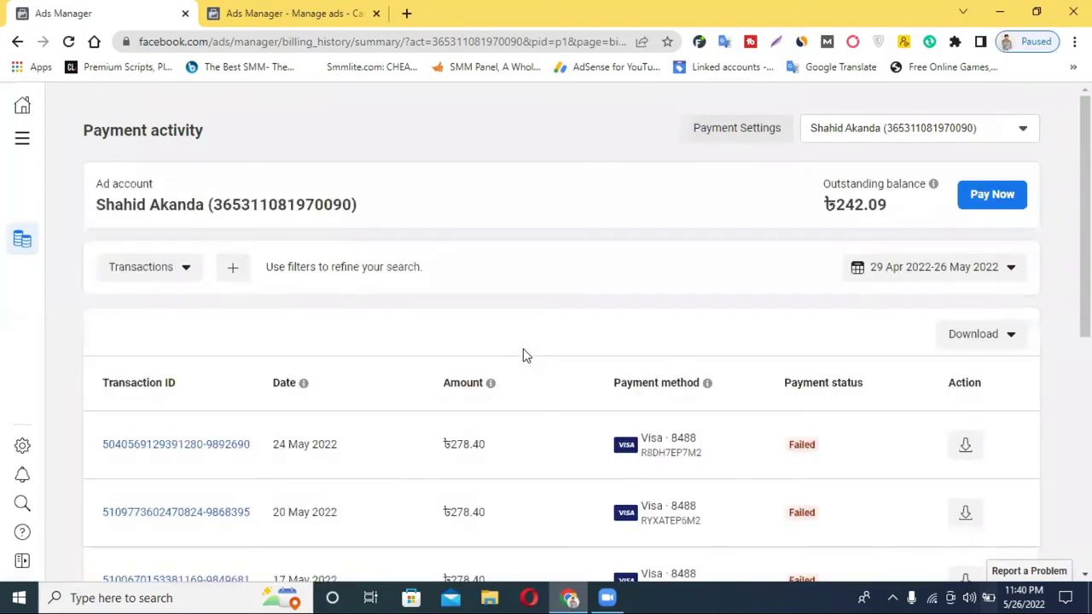
Examine the personal ad account's transactions, payment methods, payment statuses and outstanding balance in Payment activity
scroll(536, 358, "down", 4)
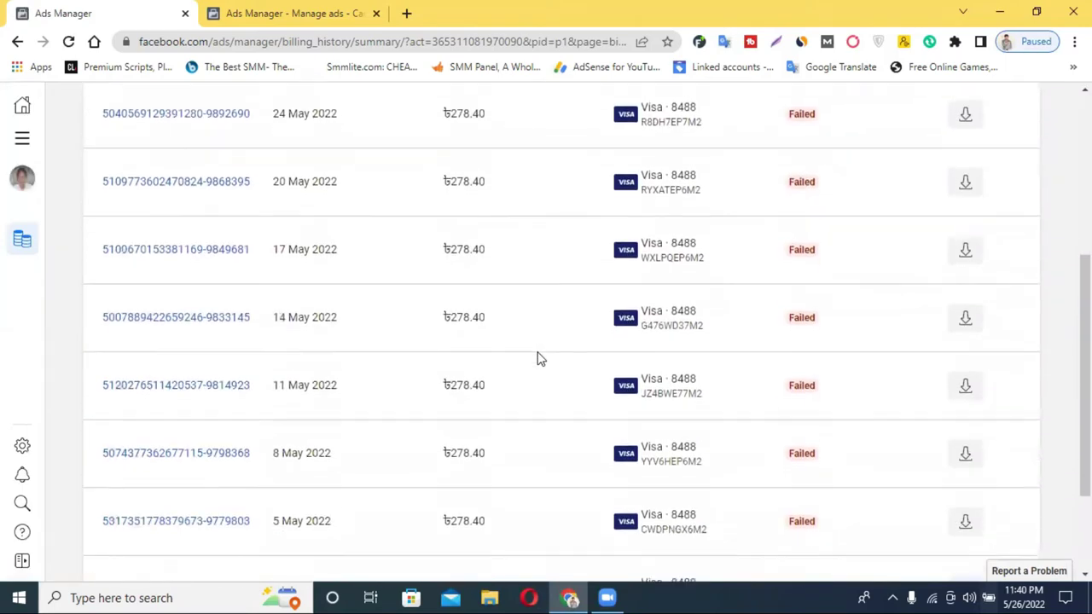
scroll(536, 358, "down", 2)
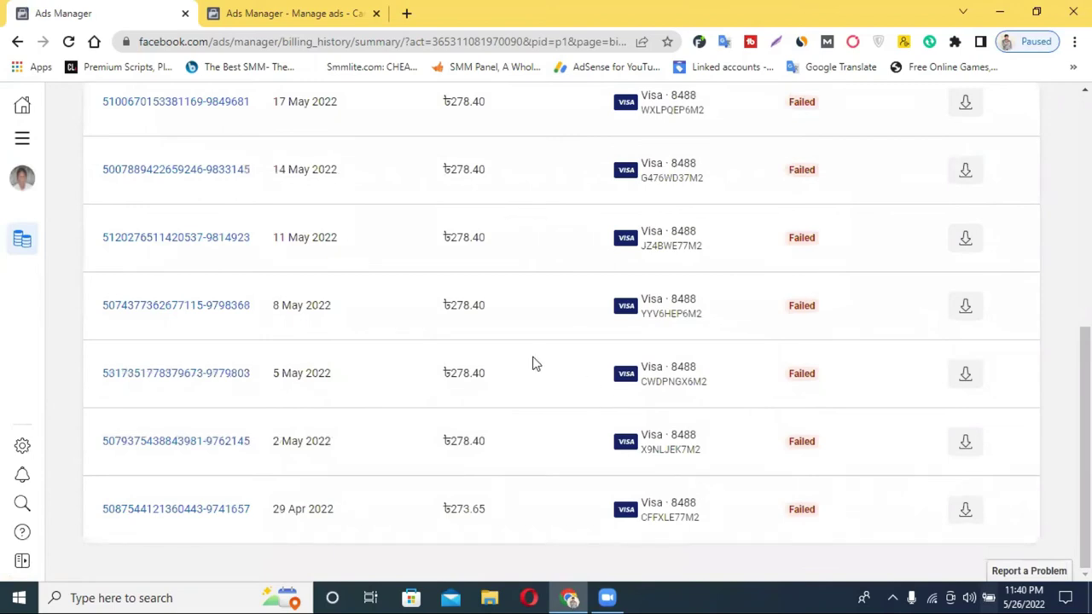
scroll(533, 364, "up", 6)
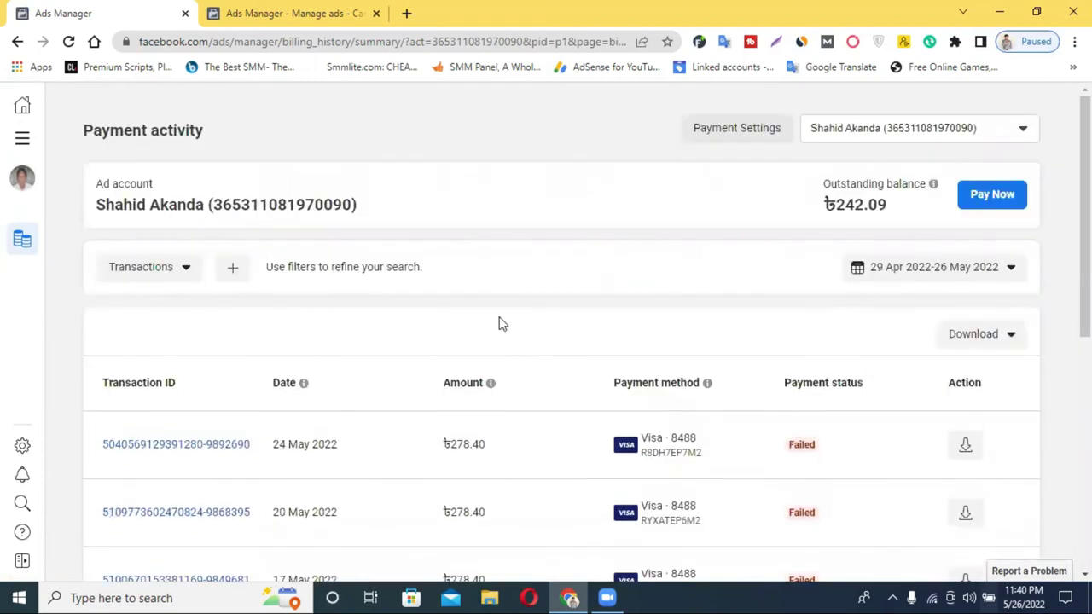
scroll(510, 323, "down", 6)
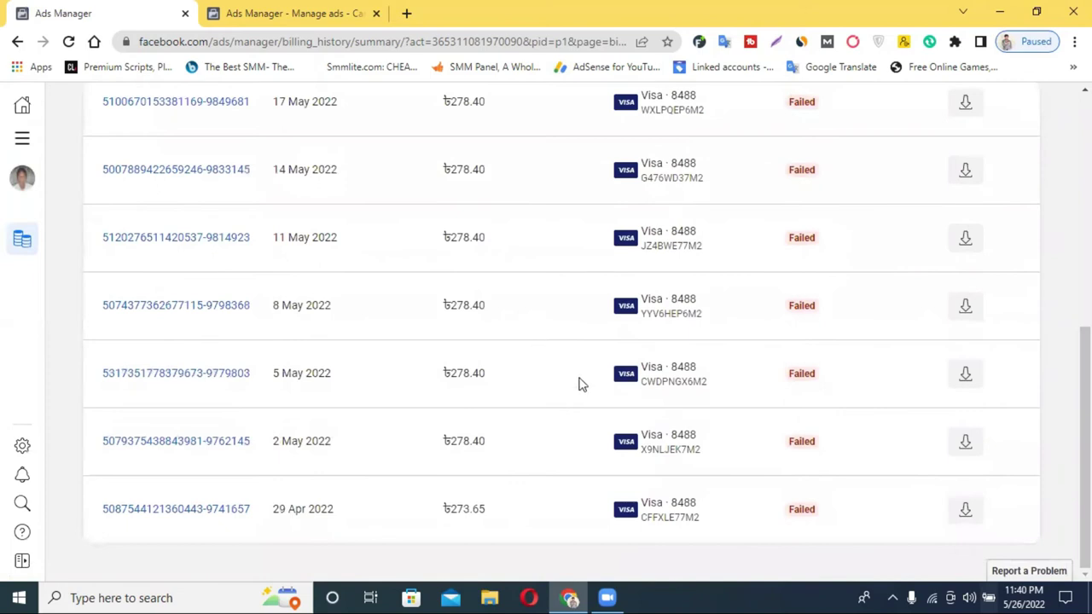
scroll(666, 474, "up", 3)
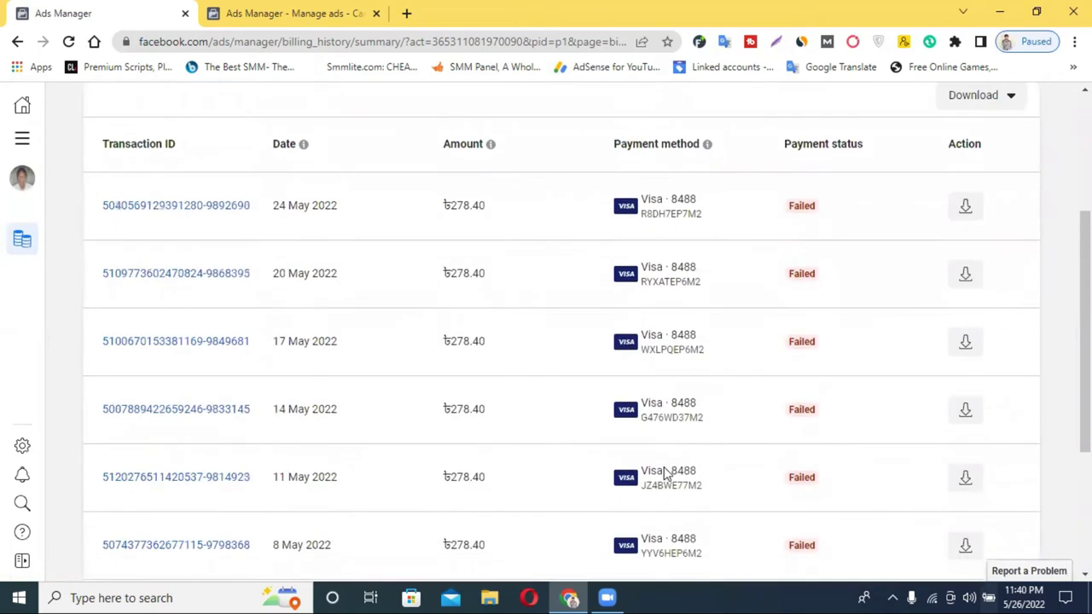
scroll(602, 236, "up", 2)
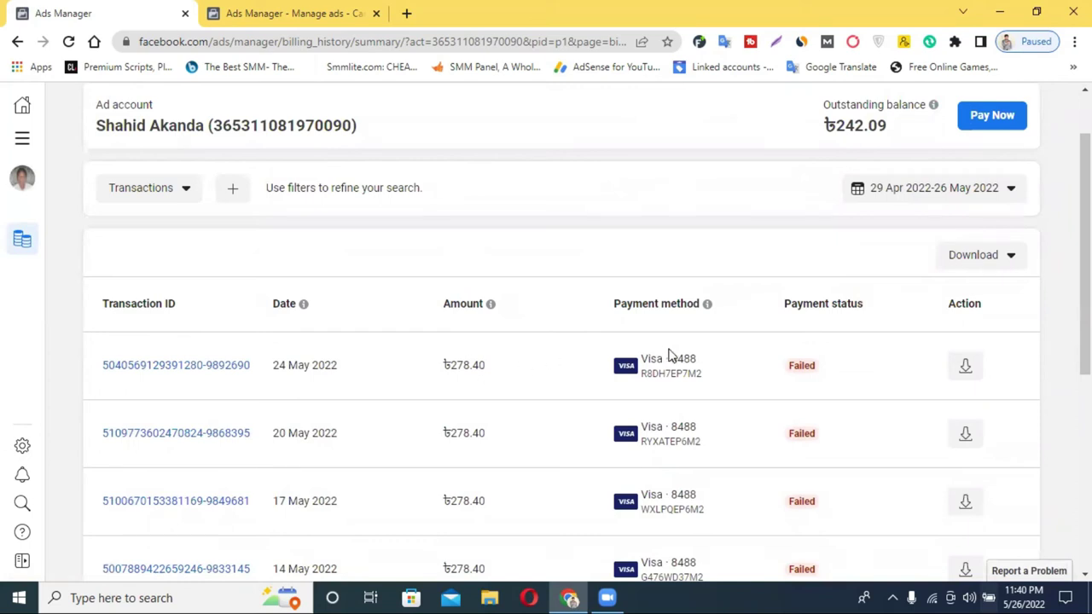
scroll(817, 369, "up", 1)
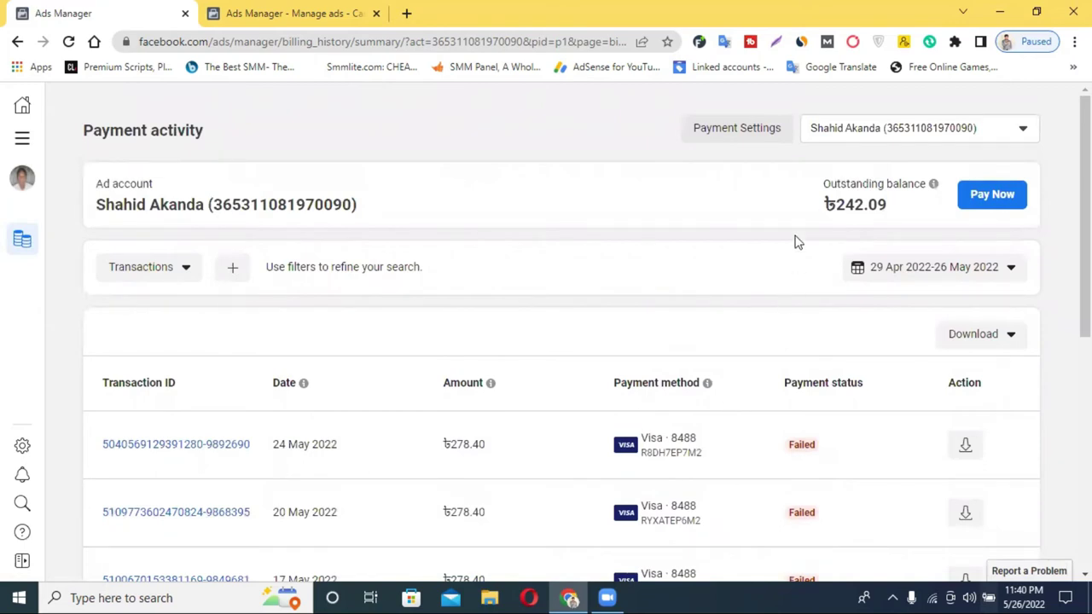
left_click_drag(832, 209, 888, 204)
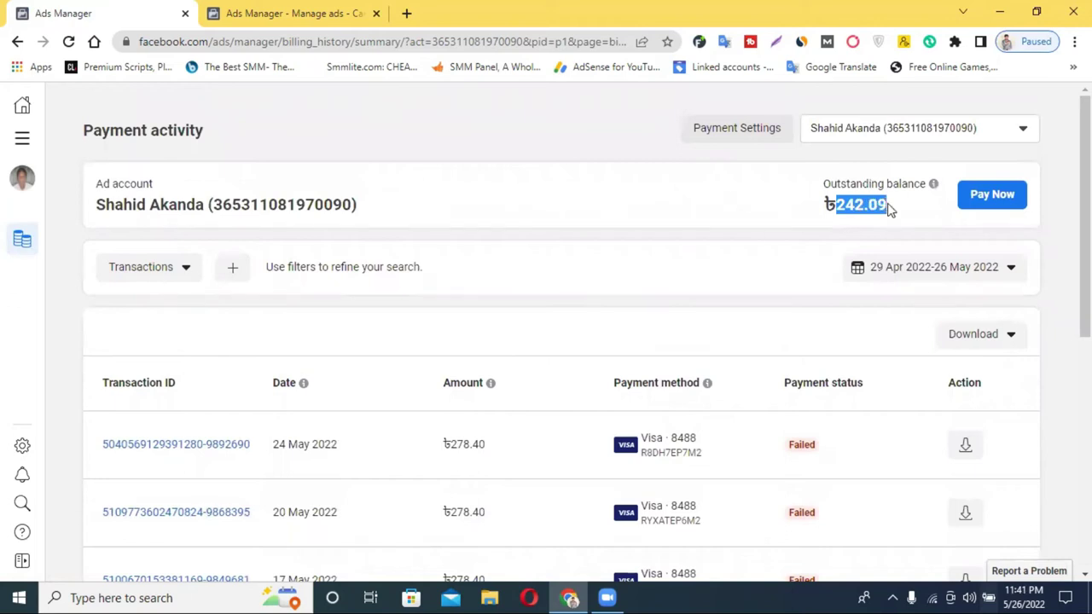
left_click(890, 209)
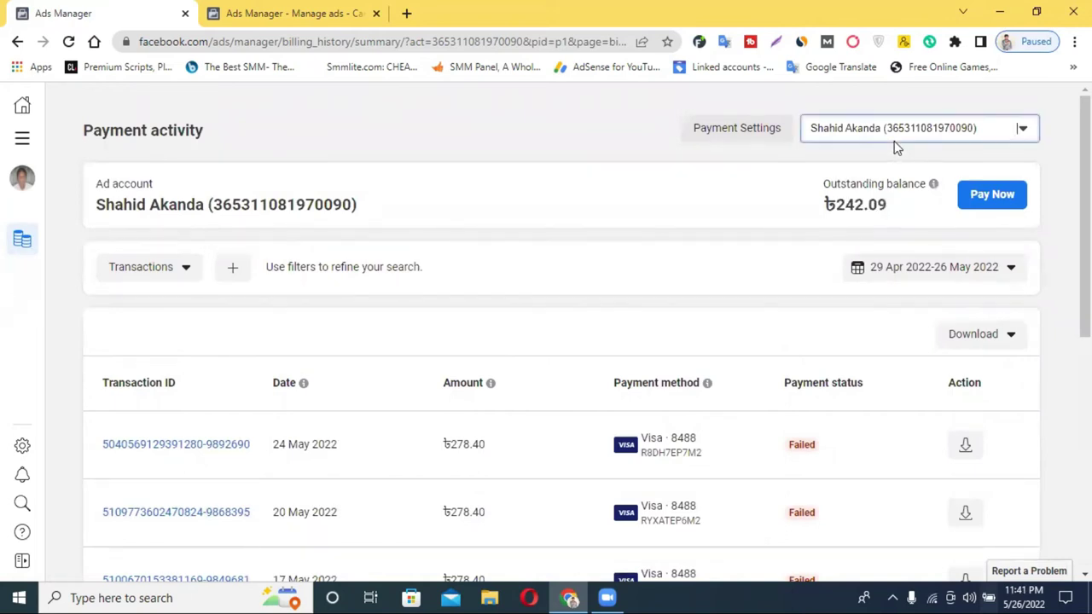
Switch Payment activity to the ad account নিল কুটি আমার পথ and review its outstanding balance and transactions
left_click(896, 143)
left_click(914, 241)
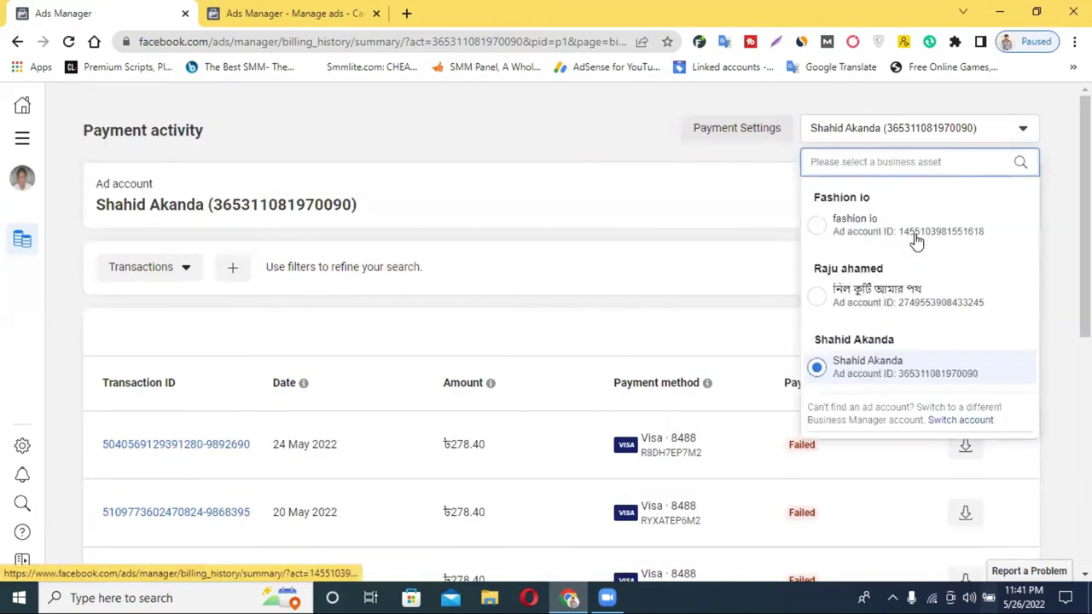
left_click(885, 299)
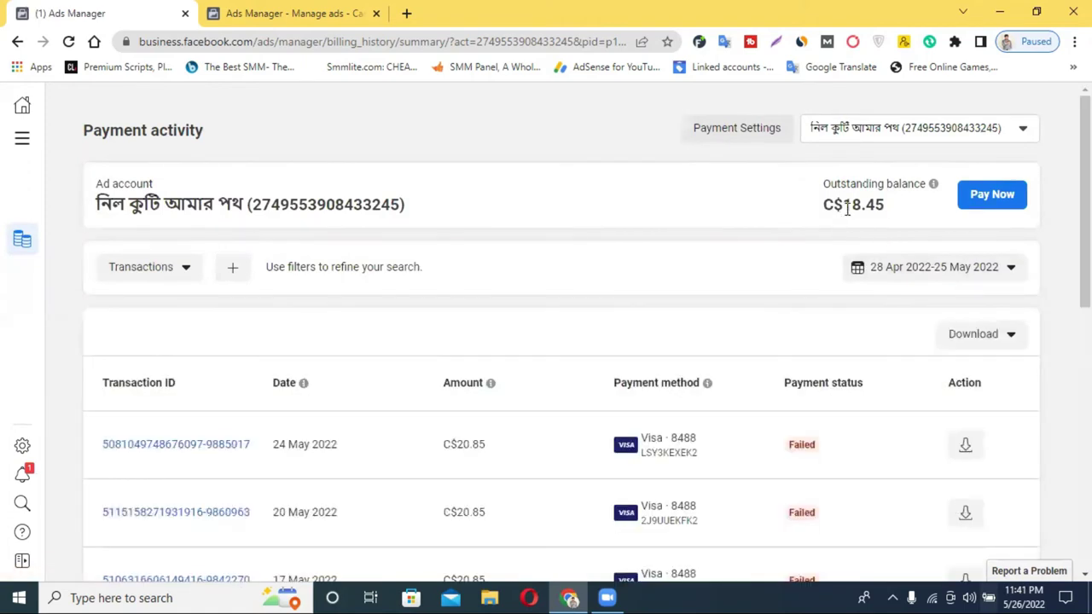
left_click_drag(843, 206, 870, 207)
scroll(685, 446, "down", 7)
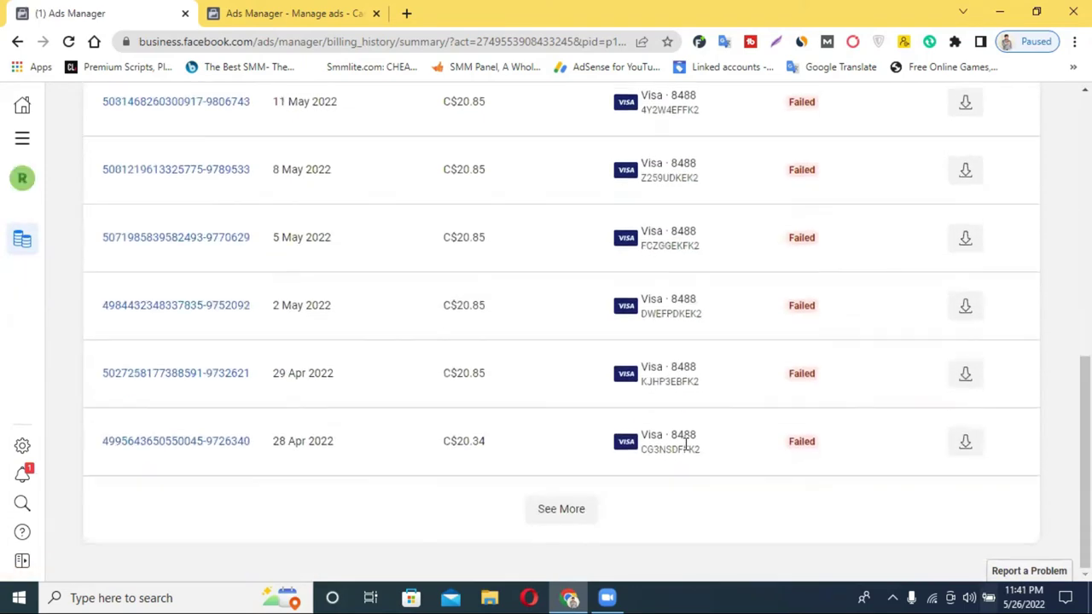
scroll(860, 365, "up", 8)
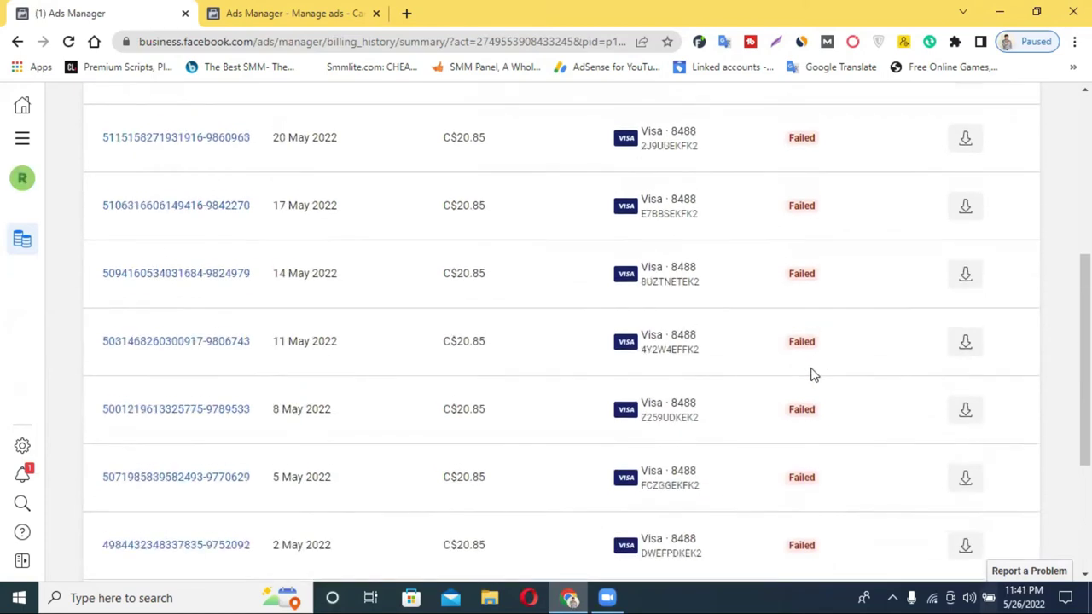
left_click(749, 205)
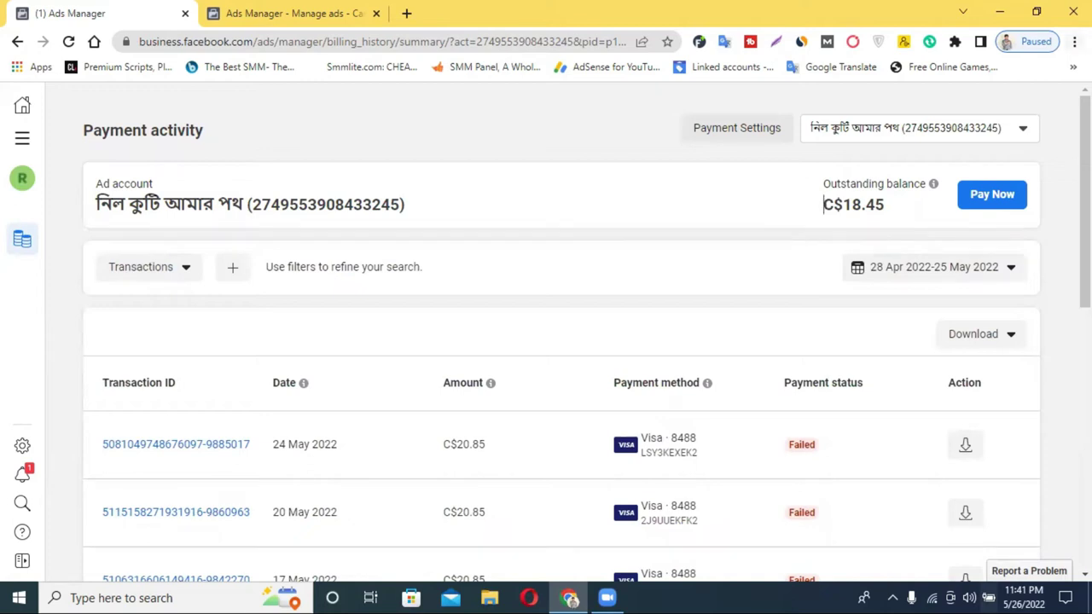
Review the selectable ad accounts and the Billing entry among all tools in both tabs, returning to Payment activity
left_click(866, 130)
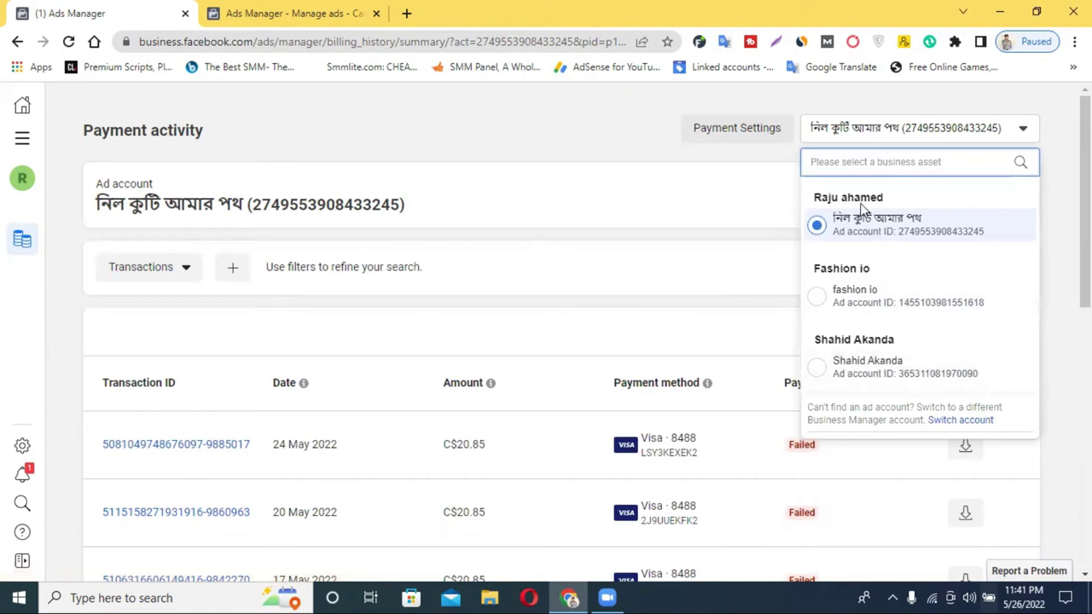
left_click(571, 141)
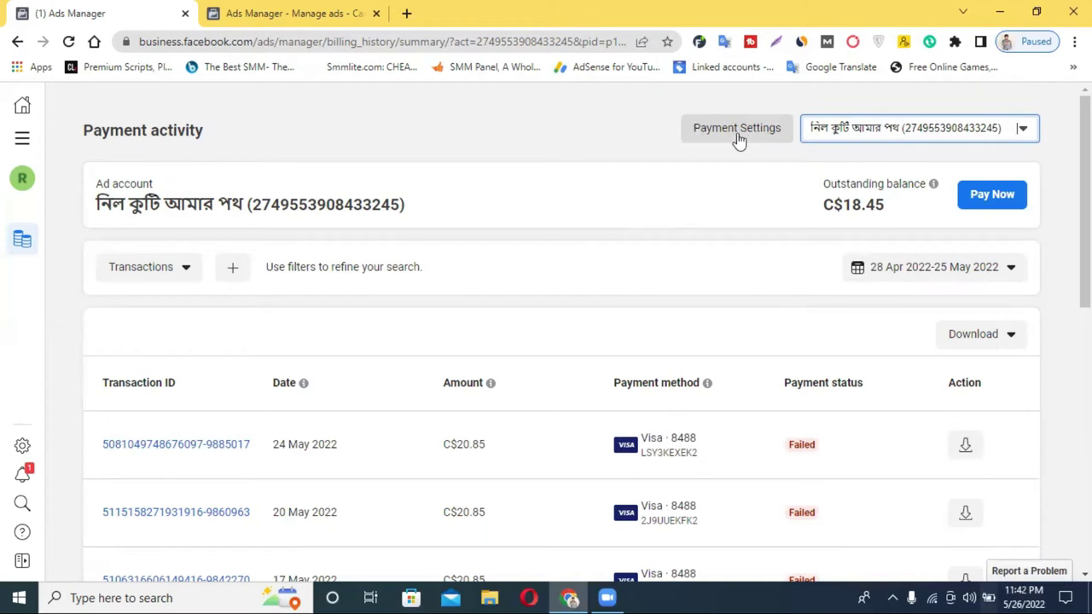
left_click(24, 140)
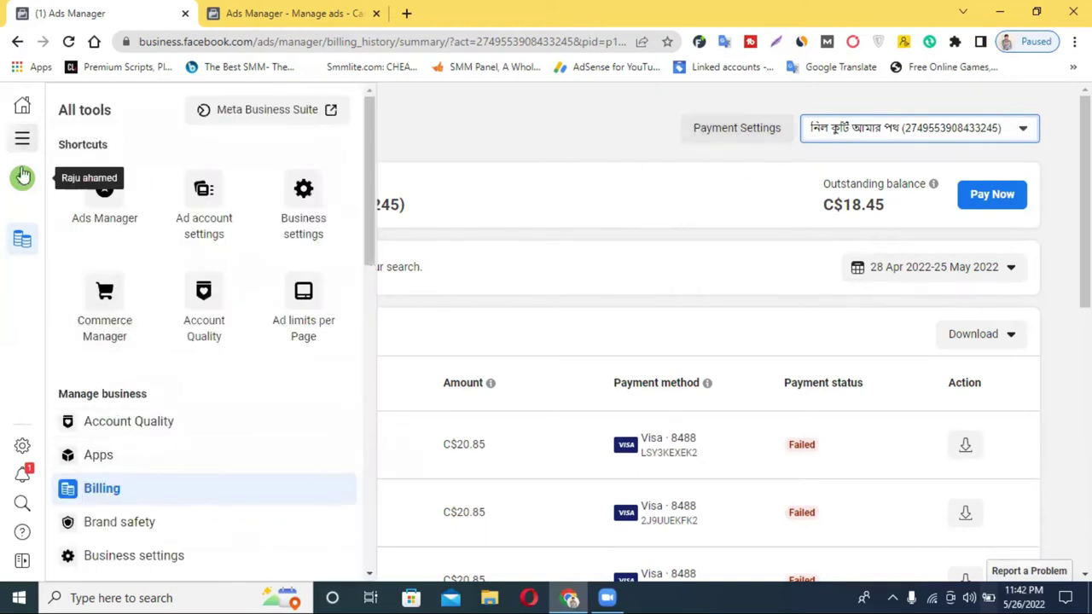
left_click(206, 16)
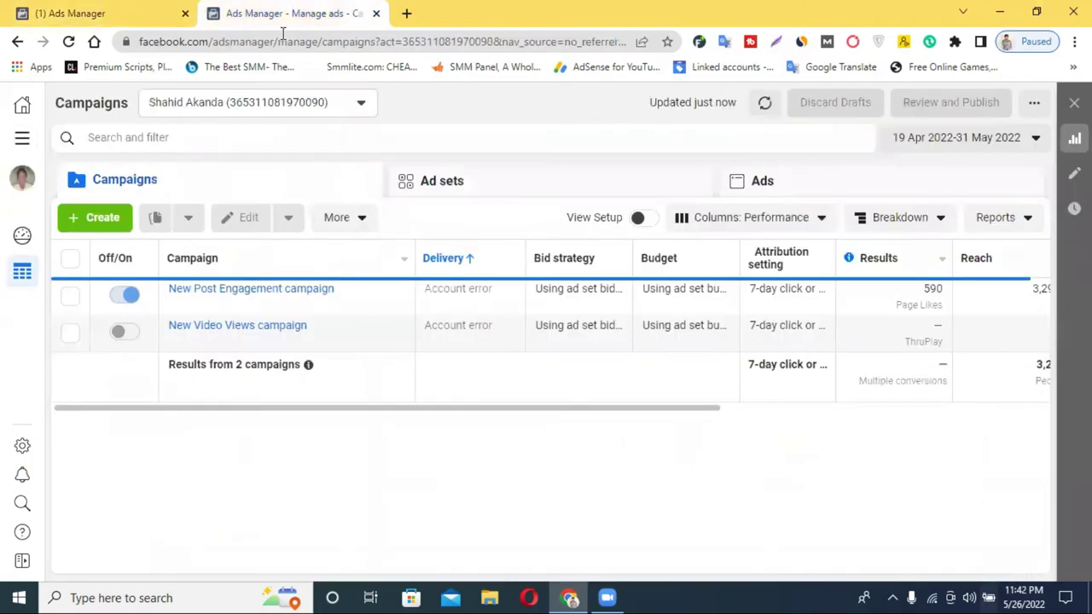
left_click(22, 142)
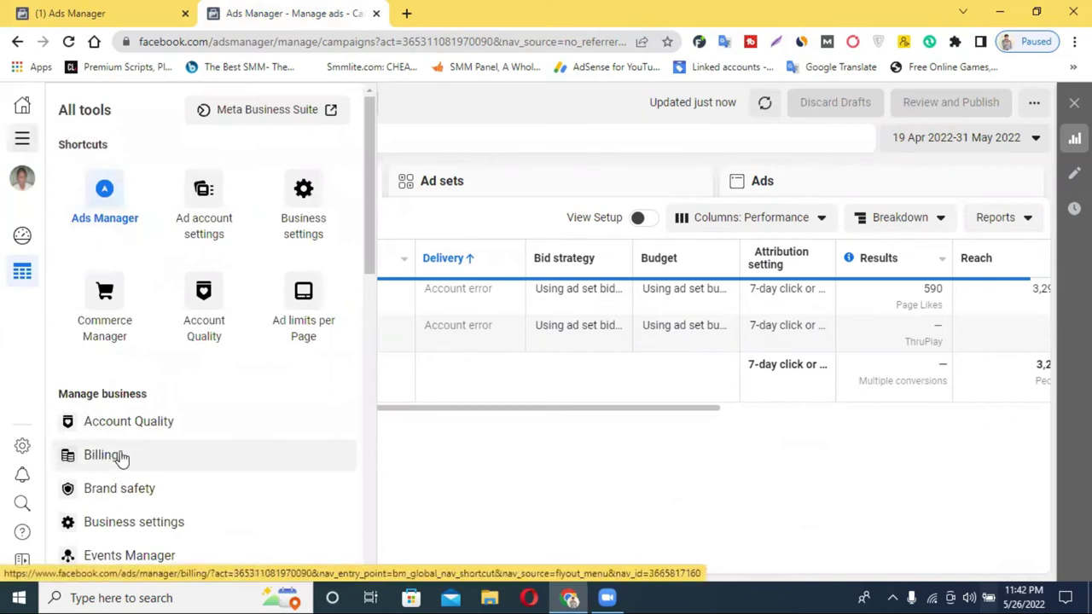
left_click(121, 459)
left_click(554, 155)
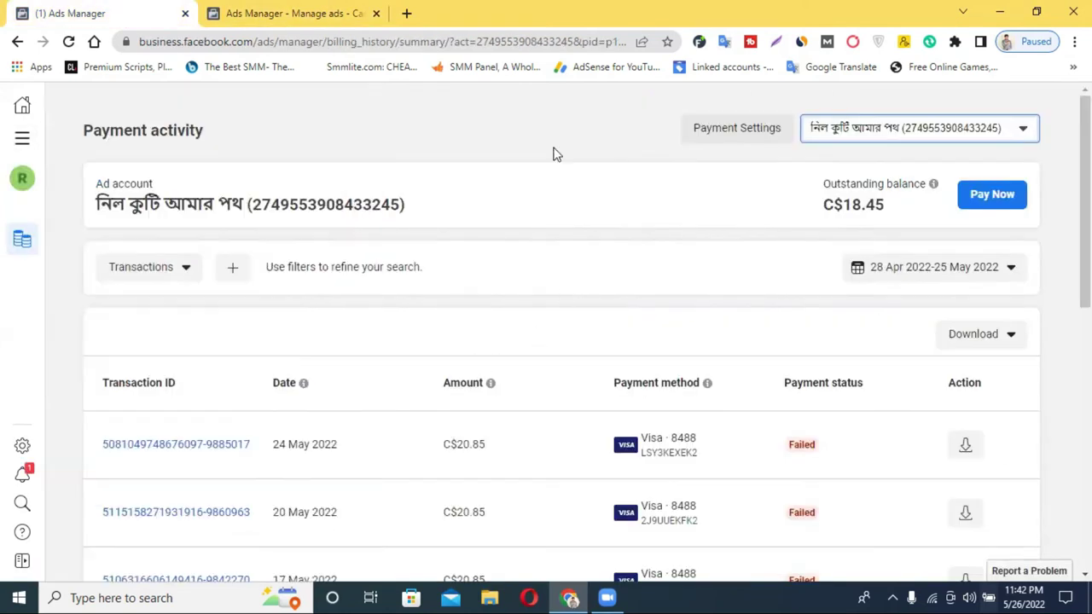
Open Payment settings for this ad account, review its balance and payment methods, and dismiss the payment notice
left_click(736, 135)
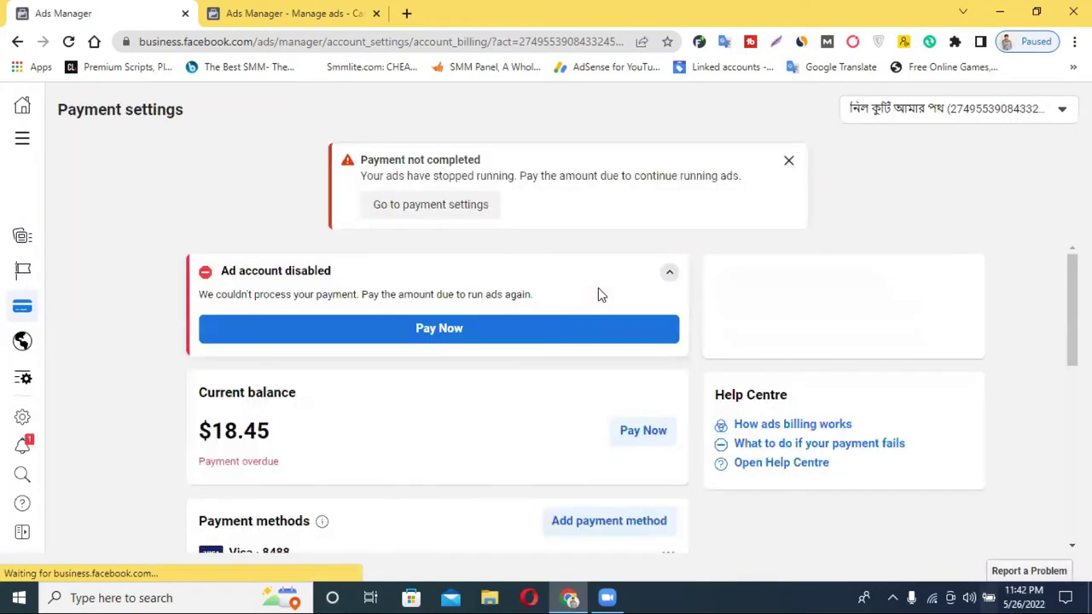
scroll(512, 265, "down", 1)
scroll(503, 298, "up", 1)
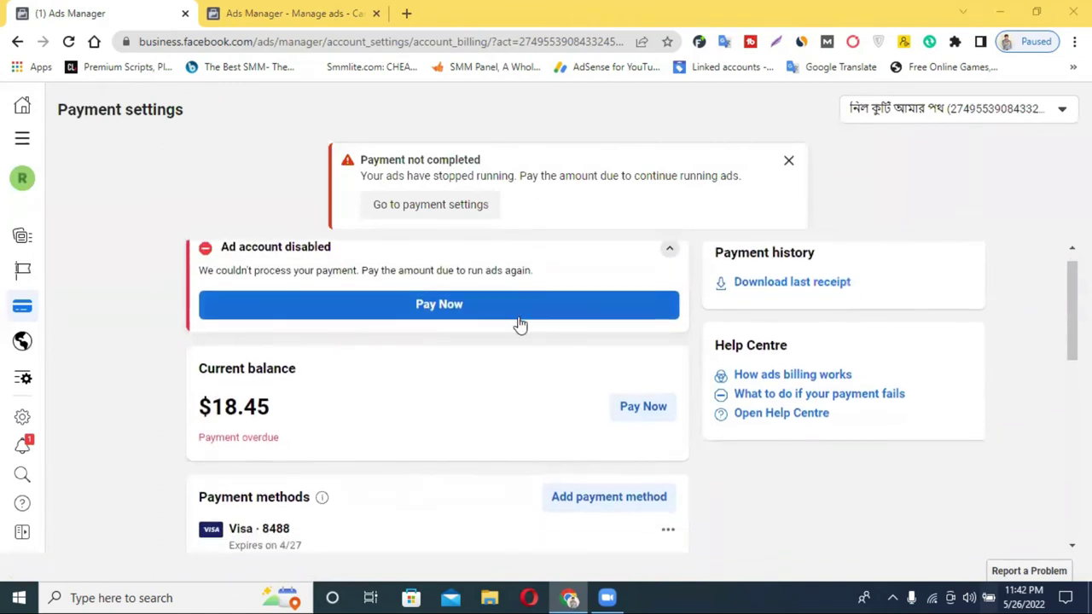
scroll(517, 324, "down", 2)
scroll(507, 335, "up", 1)
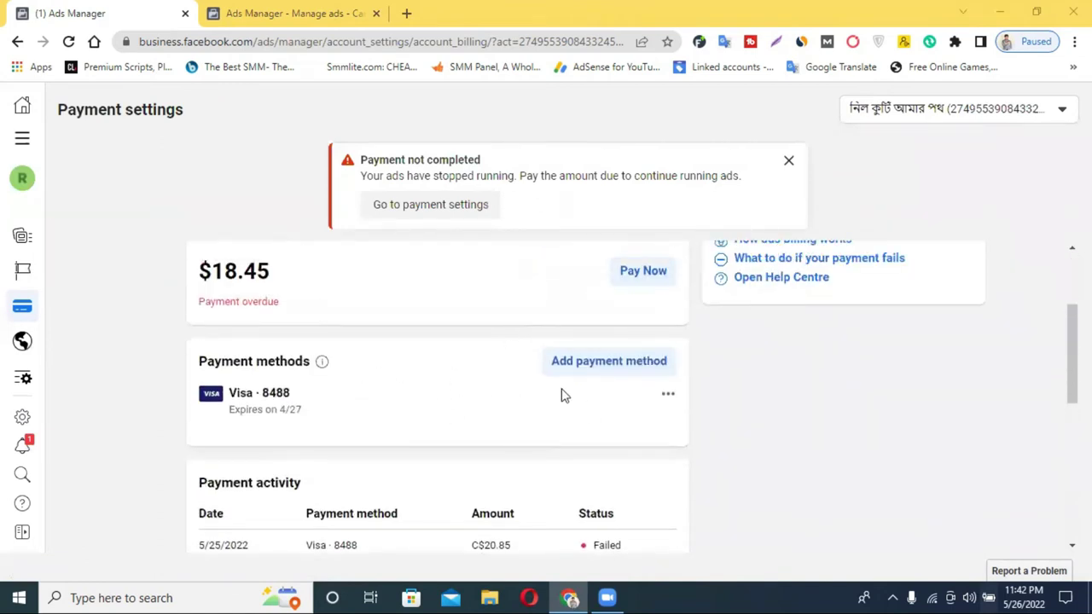
left_click(789, 162)
scroll(632, 243, "up", 3)
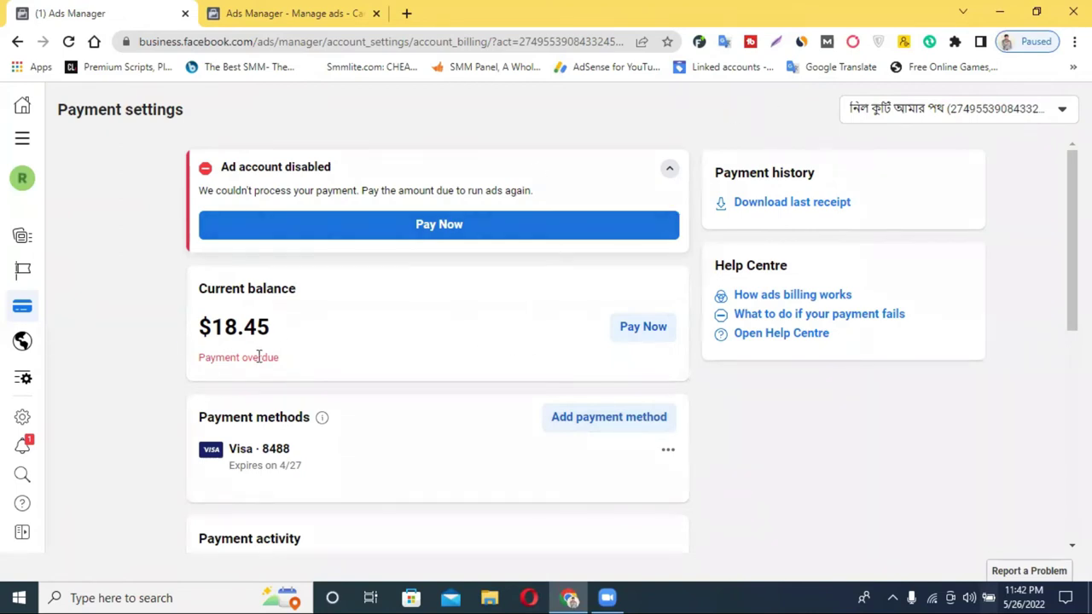
Open the Pay balance dialog for this ad account and review the amount to pay and the payment method options
scroll(303, 380, "down", 1)
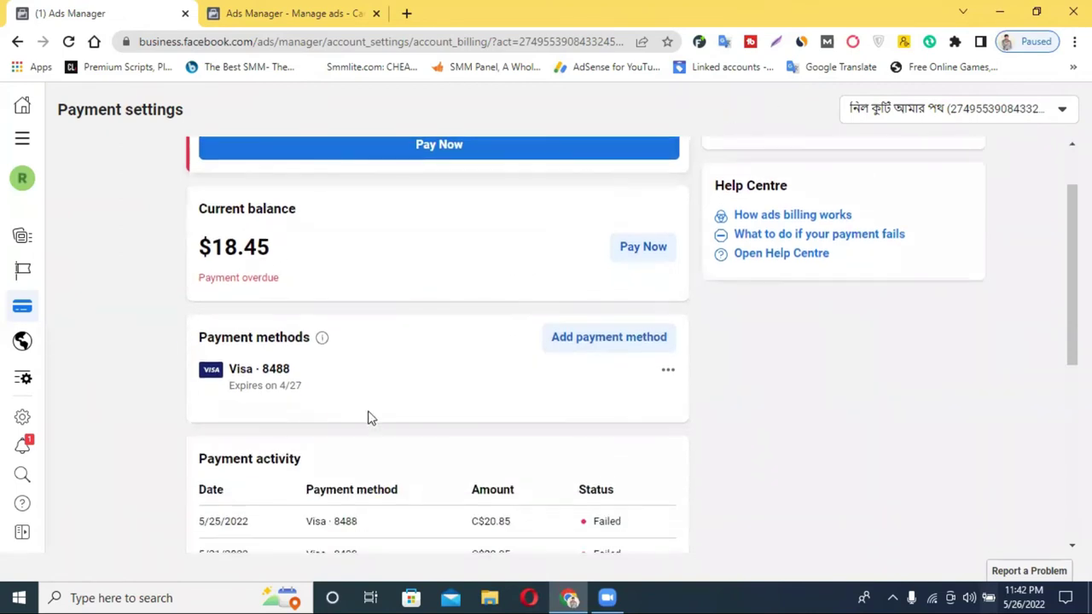
left_click(585, 341)
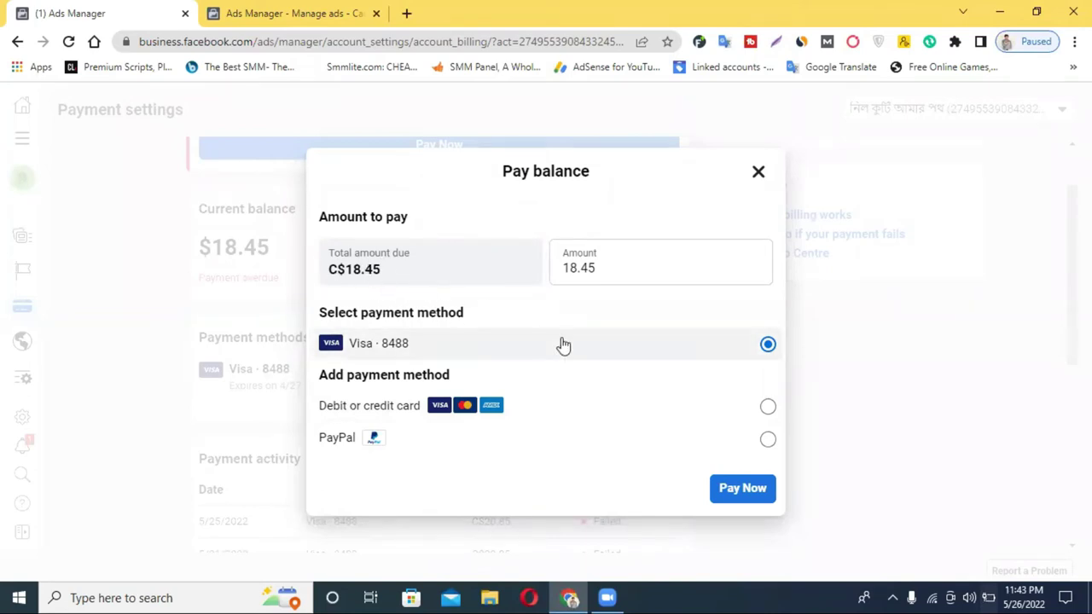
left_click(614, 266)
left_click(624, 329)
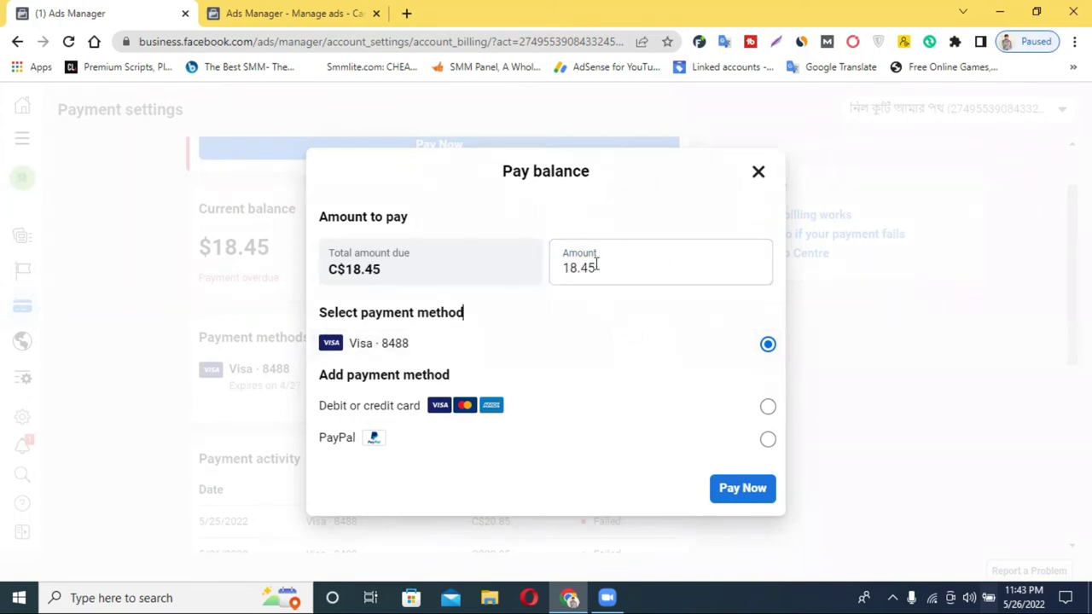
Compare the debit or credit card and PayPal options, choose Debit or credit card, and continue to its card details form
left_click(597, 407)
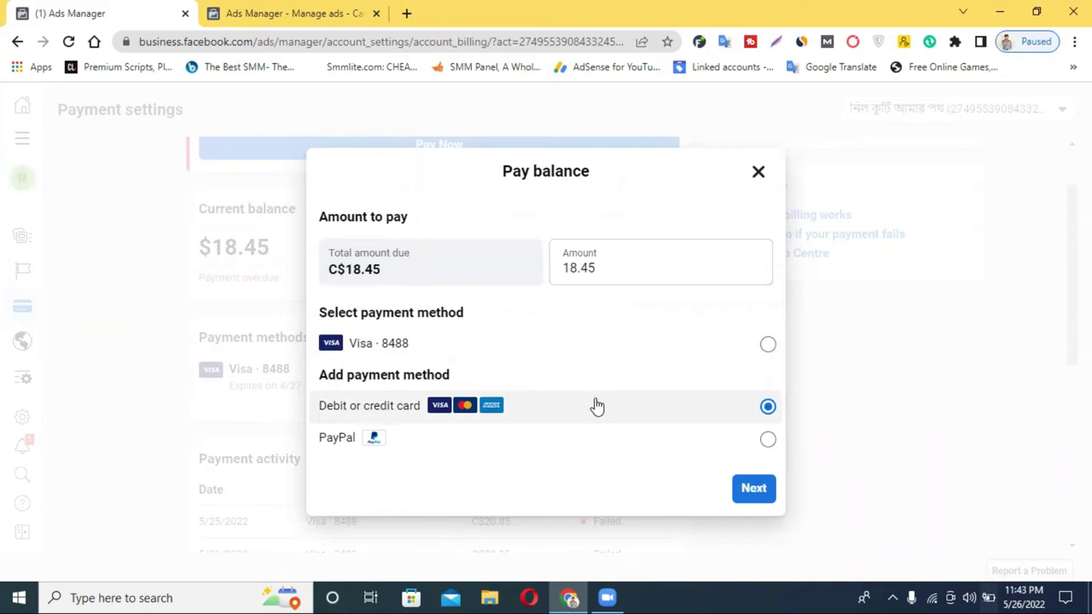
left_click(754, 493)
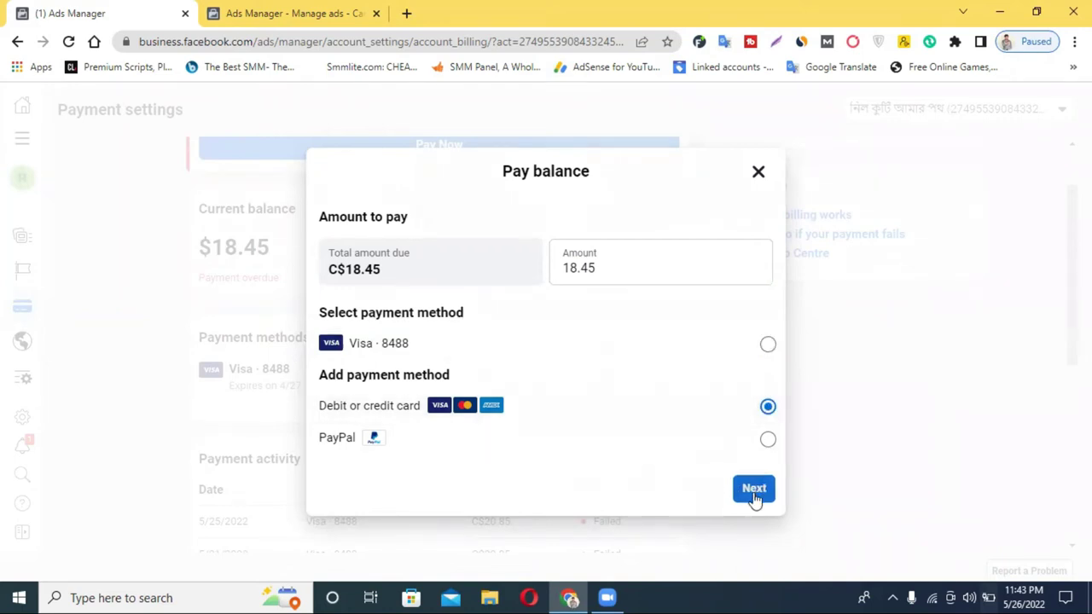
left_click(520, 452)
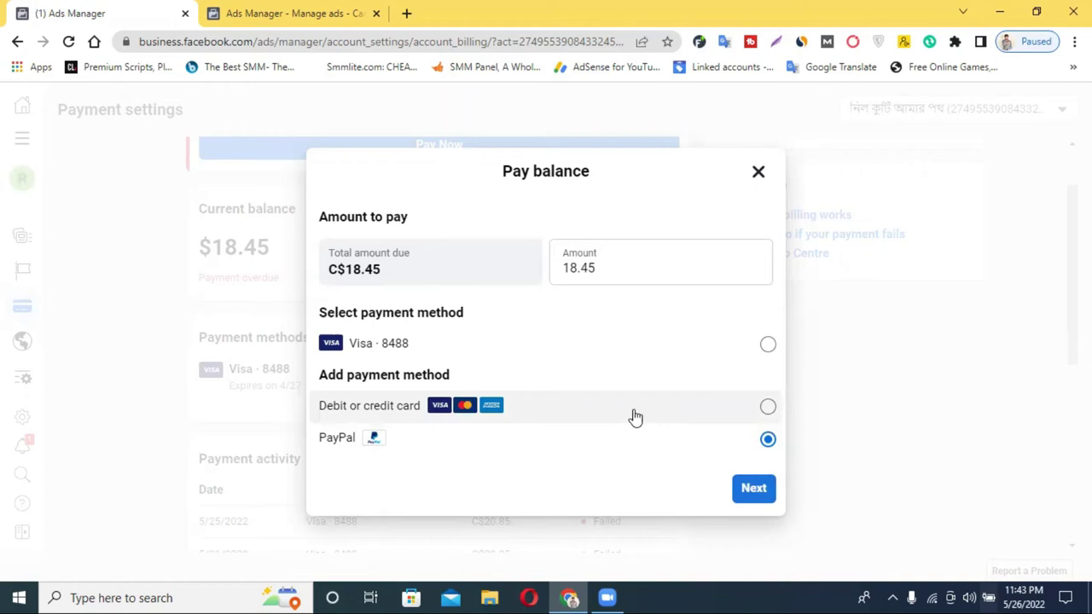
left_click(573, 416)
left_click(753, 493)
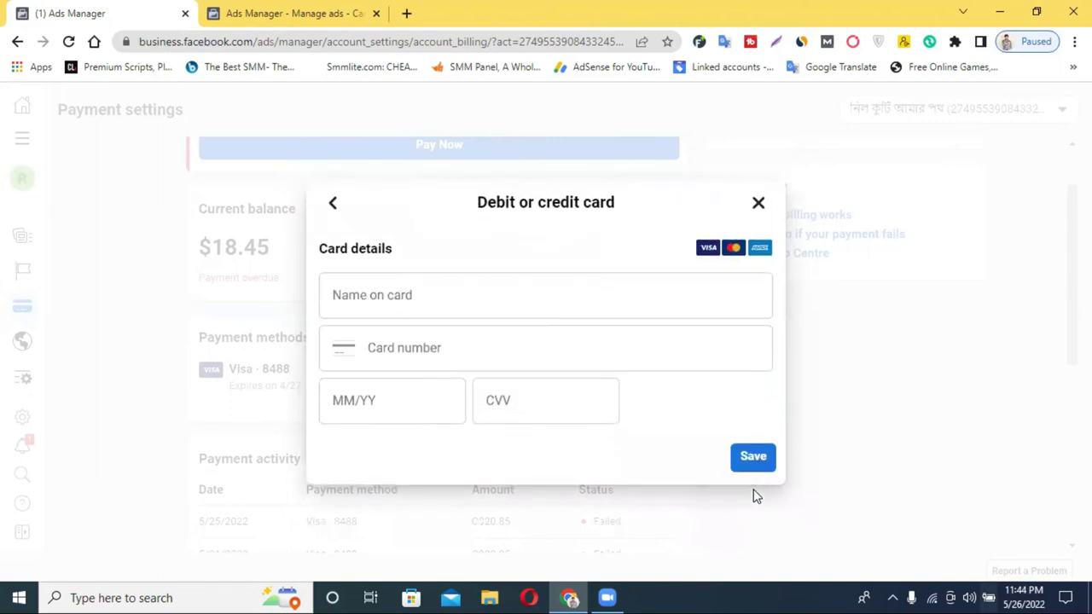
Fill the card details form with the cardholder name, card number and expiry date of a saved Mastercard
left_click(454, 307)
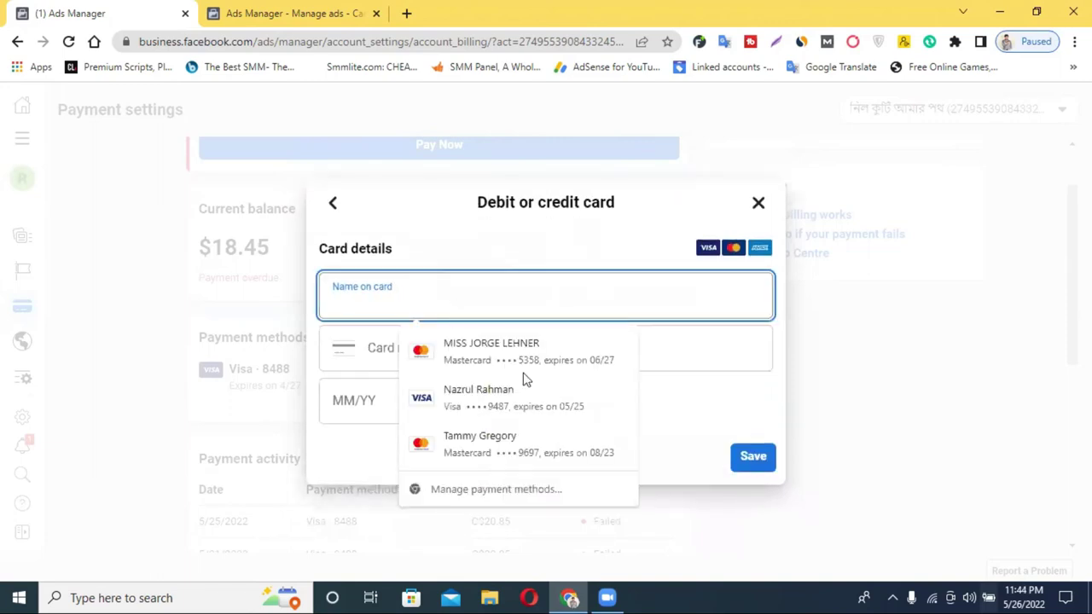
left_click(510, 246)
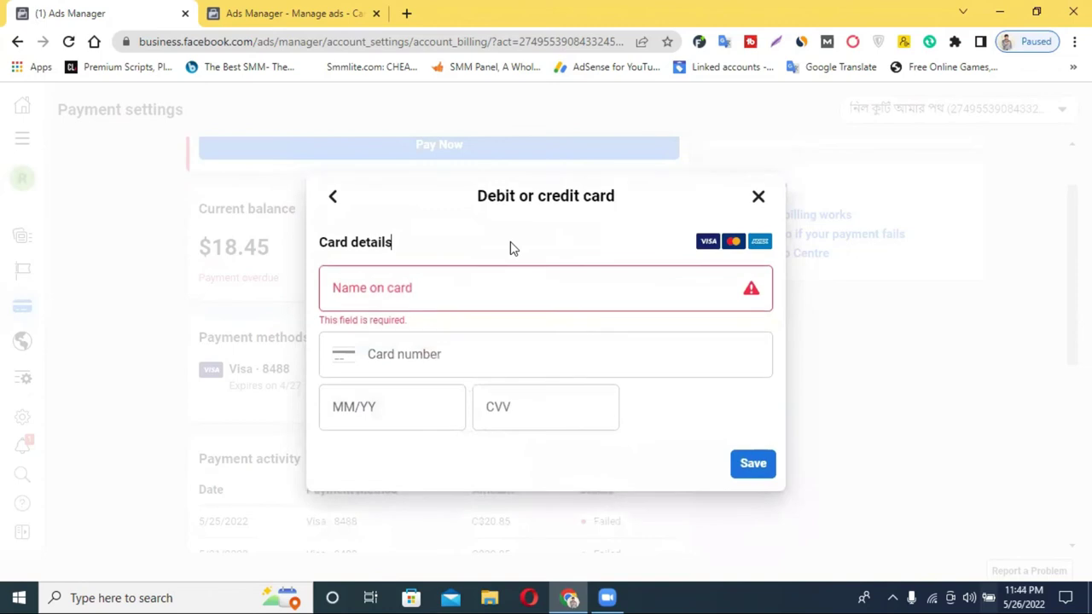
left_click(455, 287)
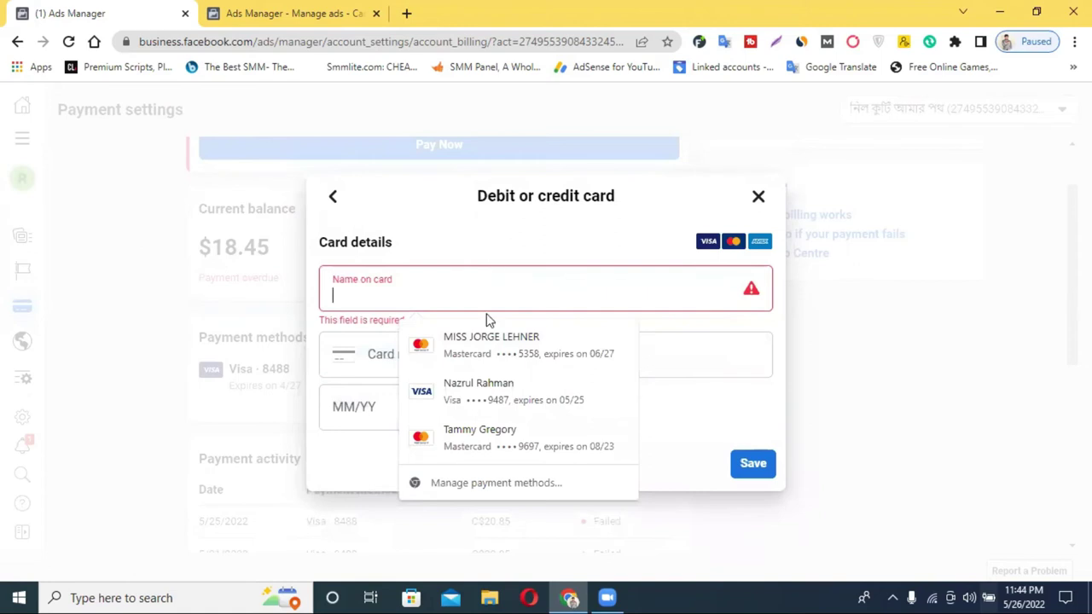
left_click(491, 345)
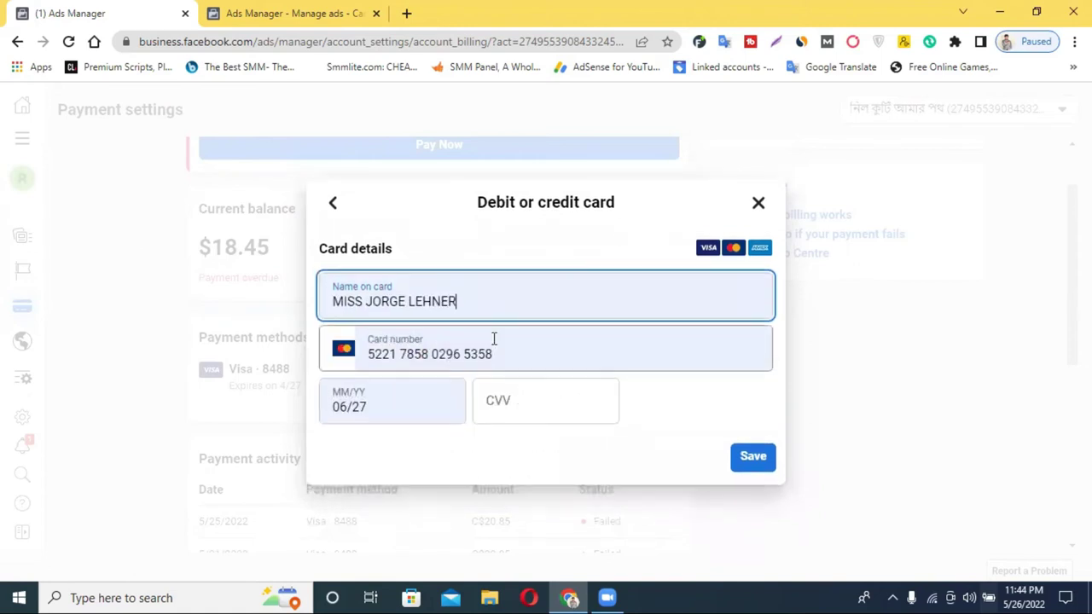
Clear the entire card number from the card details form, leaving the name and expiry date filled in
double_click(516, 342)
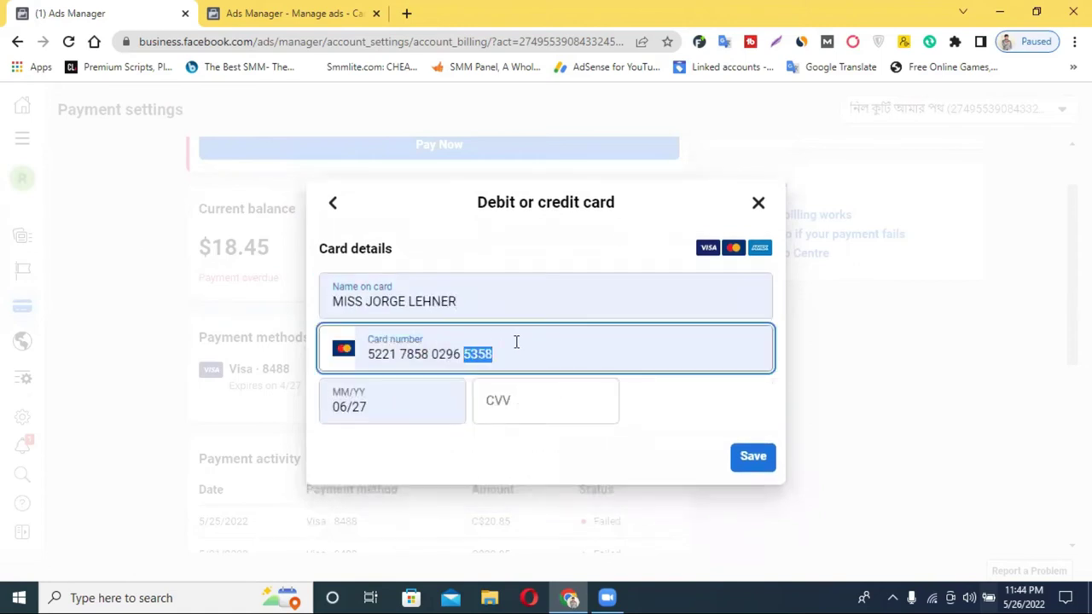
key("BackSpace")
triple_click(491, 348)
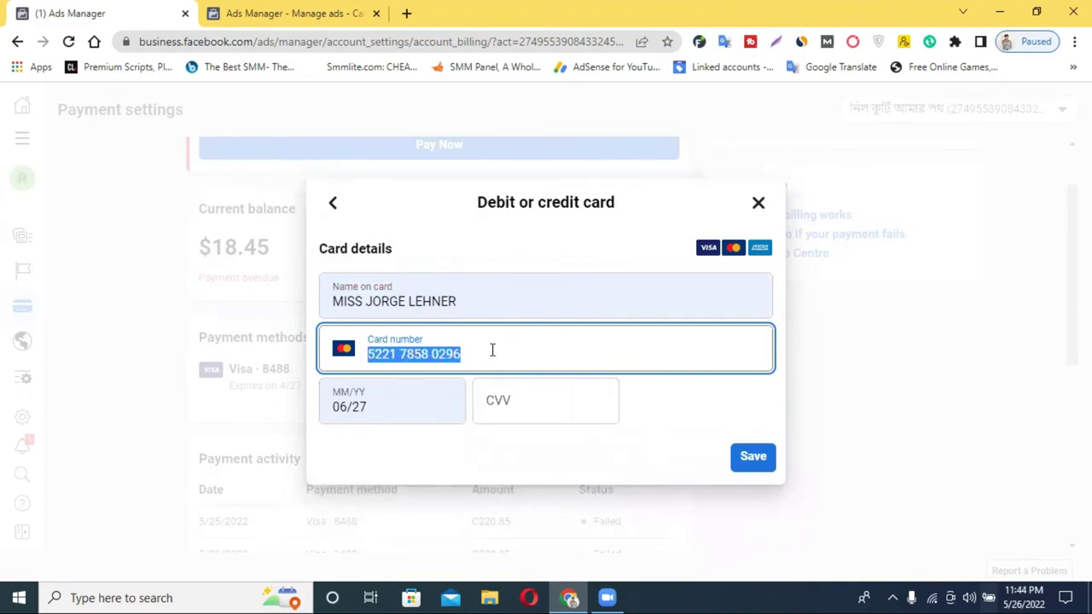
key("BackSpace")
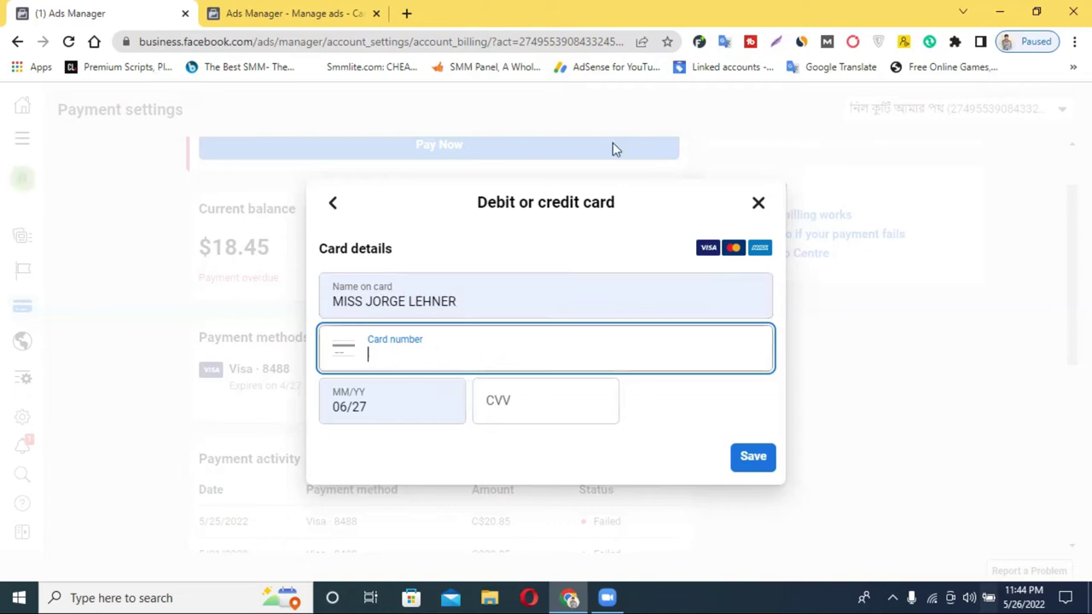
Search the web for "credit card" in a new browser tab and show the image results
left_click(406, 13)
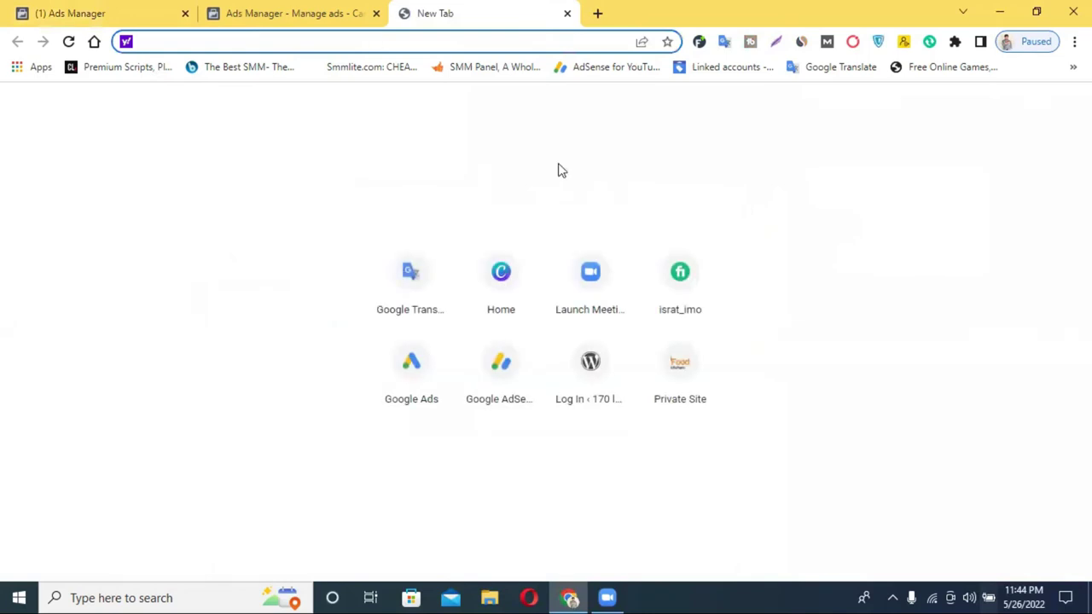
type("credi")
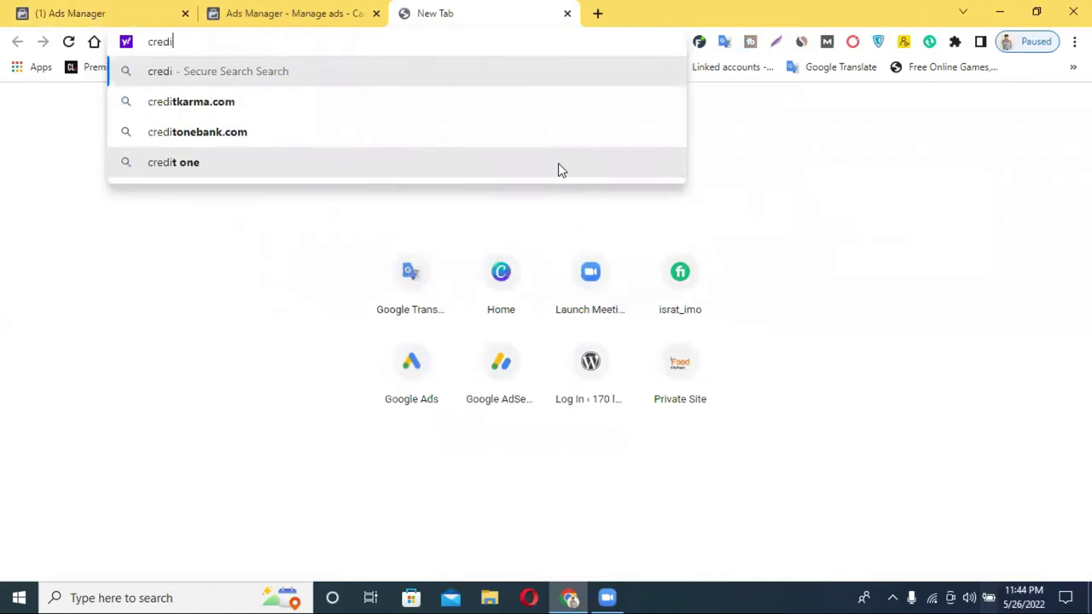
type("t ")
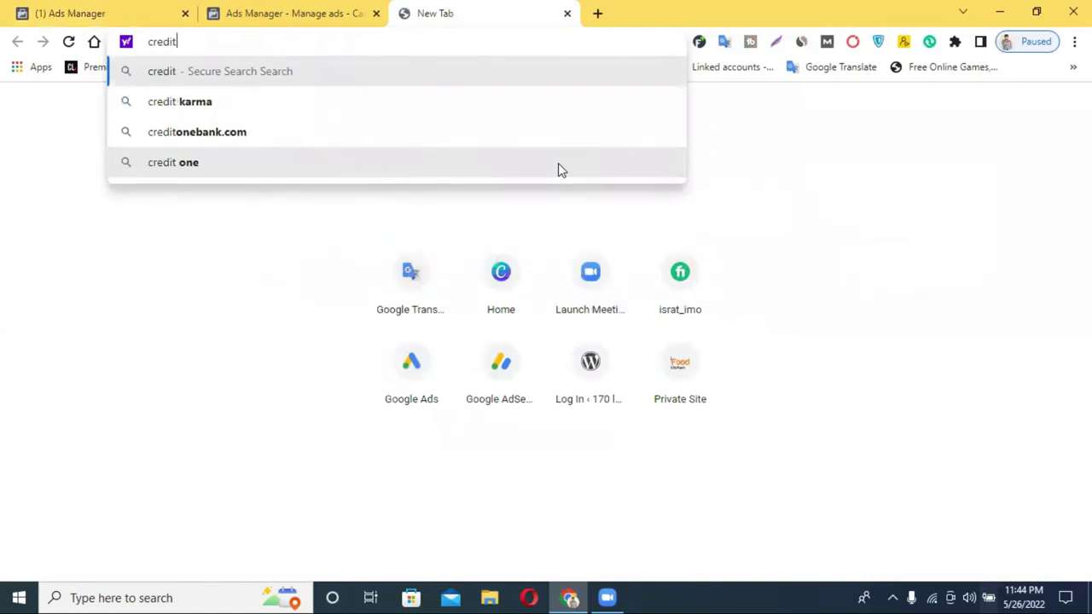
type("card")
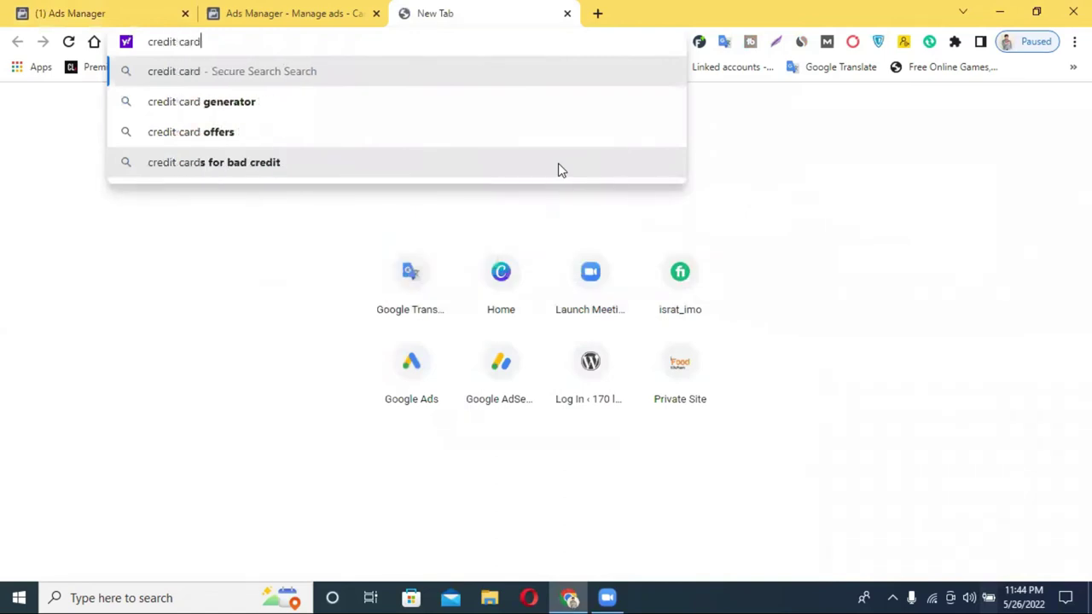
key("Return")
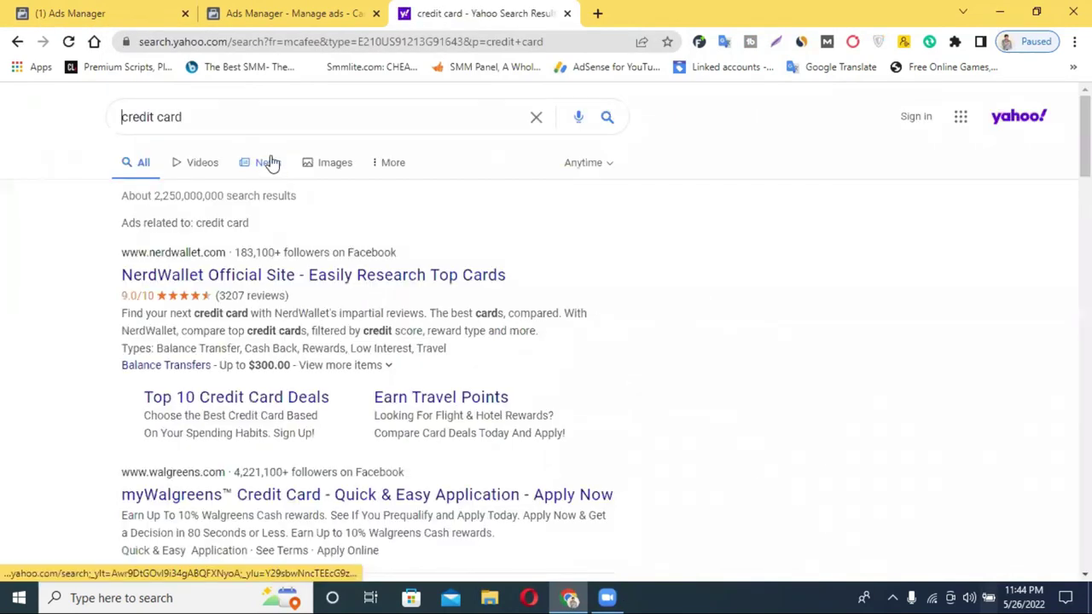
left_click(337, 166)
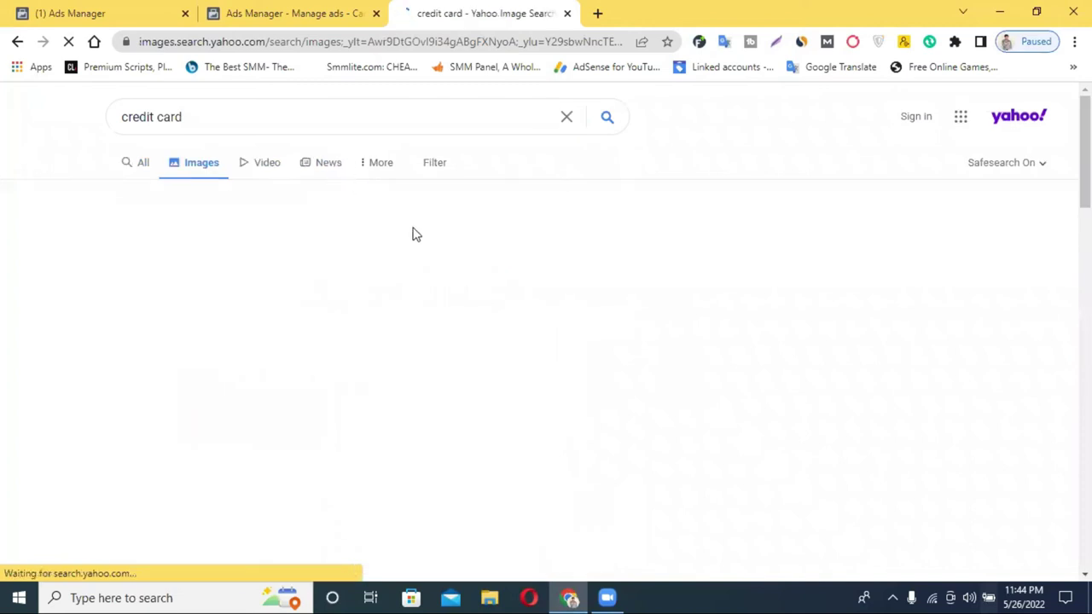
Preview the Citi Diamond and black Your Bank sample cards among the image results, closing each preview
scroll(433, 254, "down", 10)
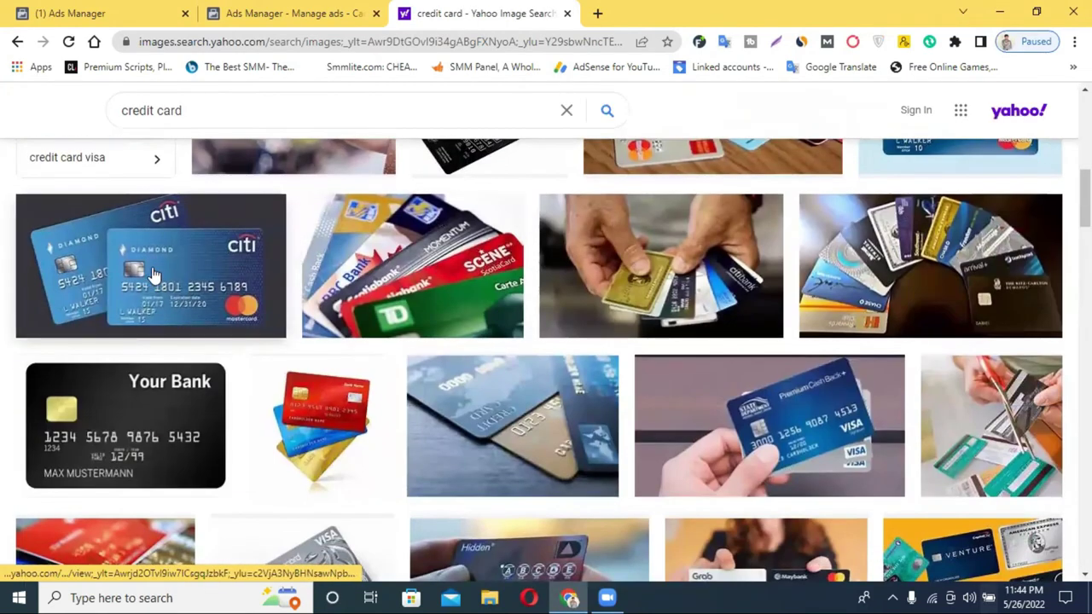
left_click(154, 272)
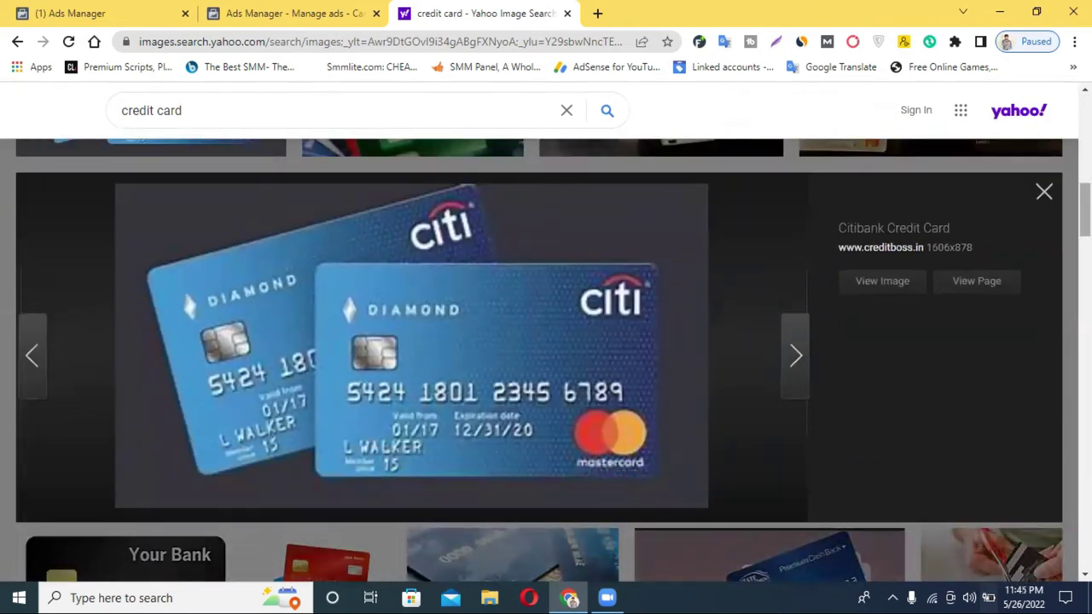
left_click(1043, 191)
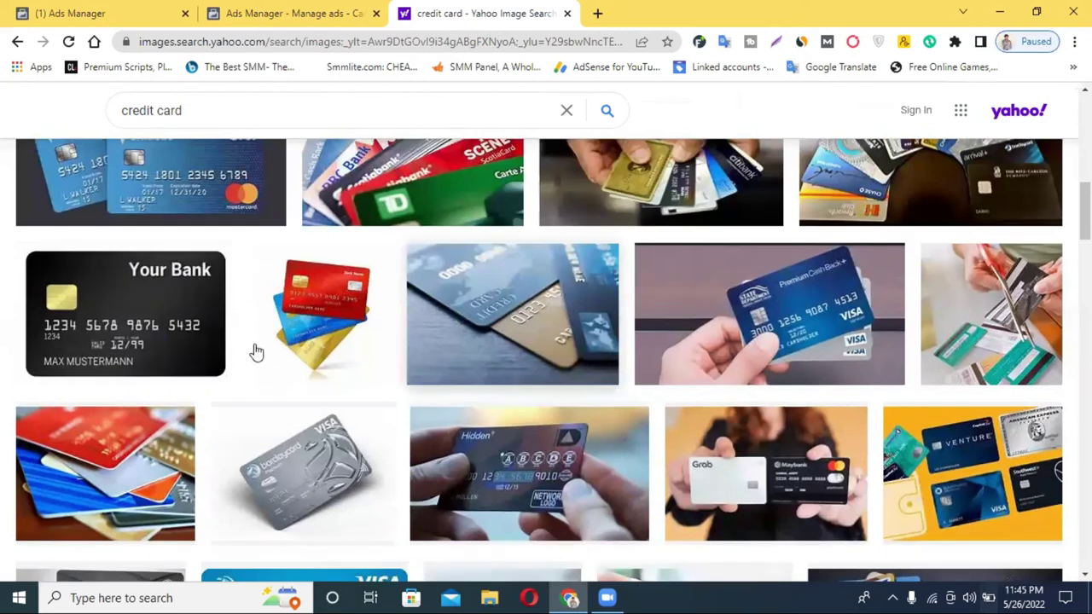
left_click(181, 314)
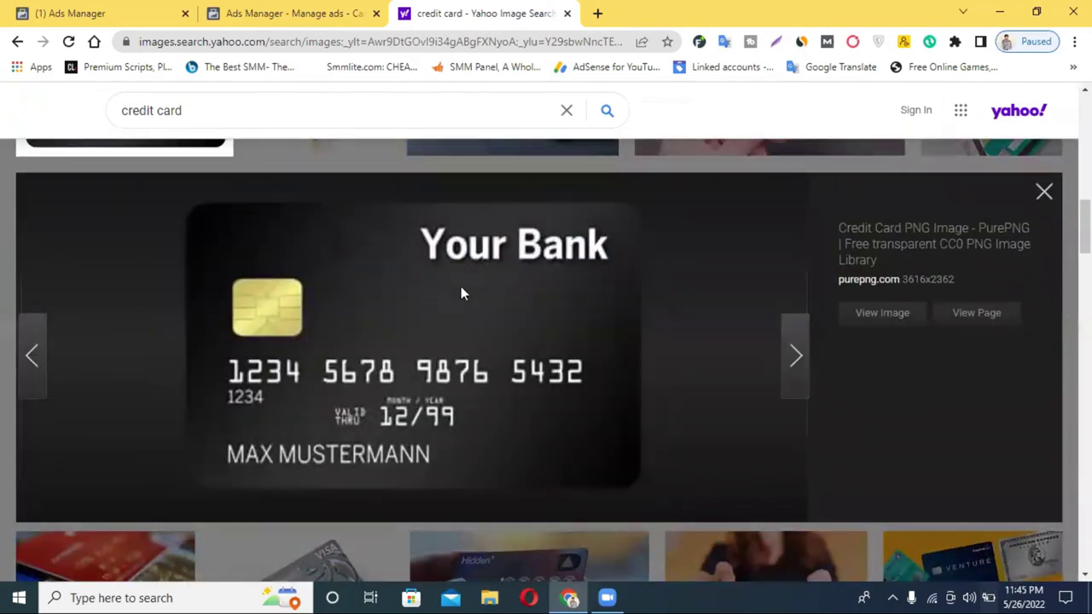
left_click(1044, 193)
Refine the image search to "credit card hd photo" and preview the red Bank Name and blue RACQ Bank sample cards
left_click(312, 112)
type("hd photo")
key("Return")
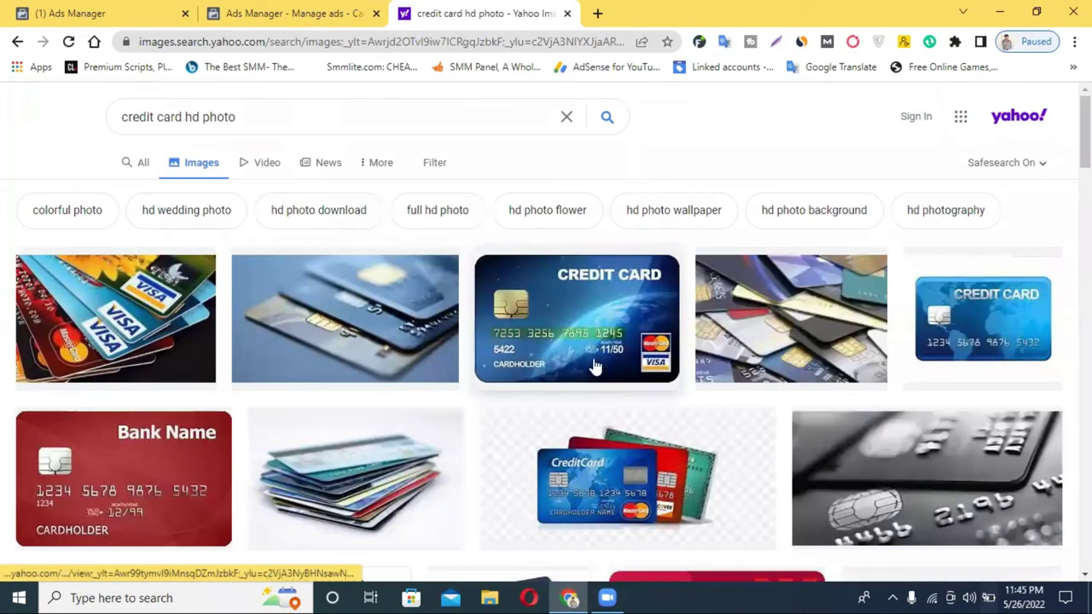
left_click(112, 470)
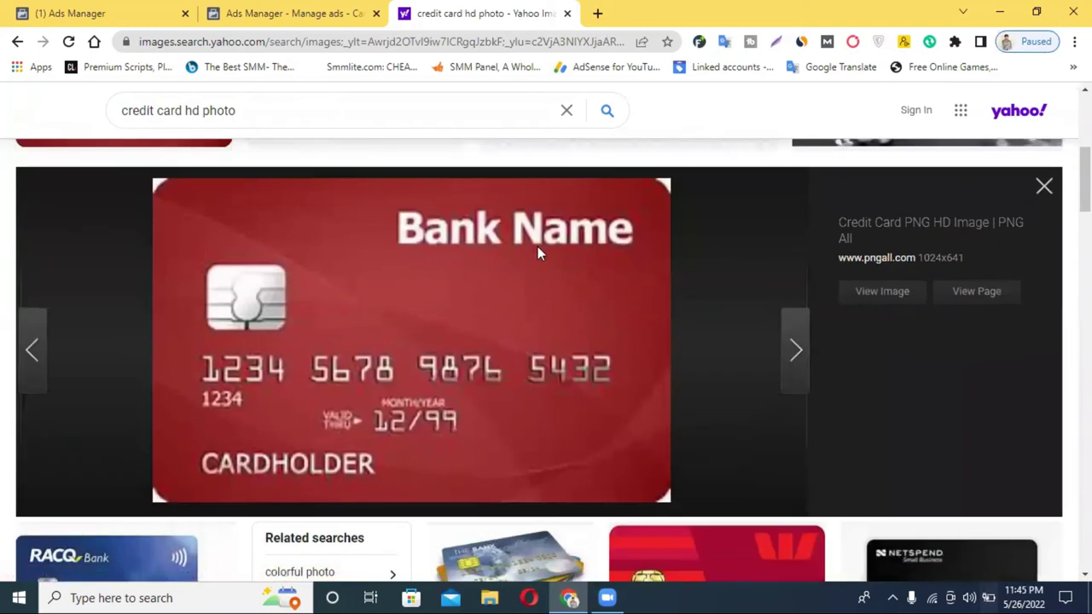
left_click_drag(289, 369, 322, 377)
scroll(407, 390, "down", 2)
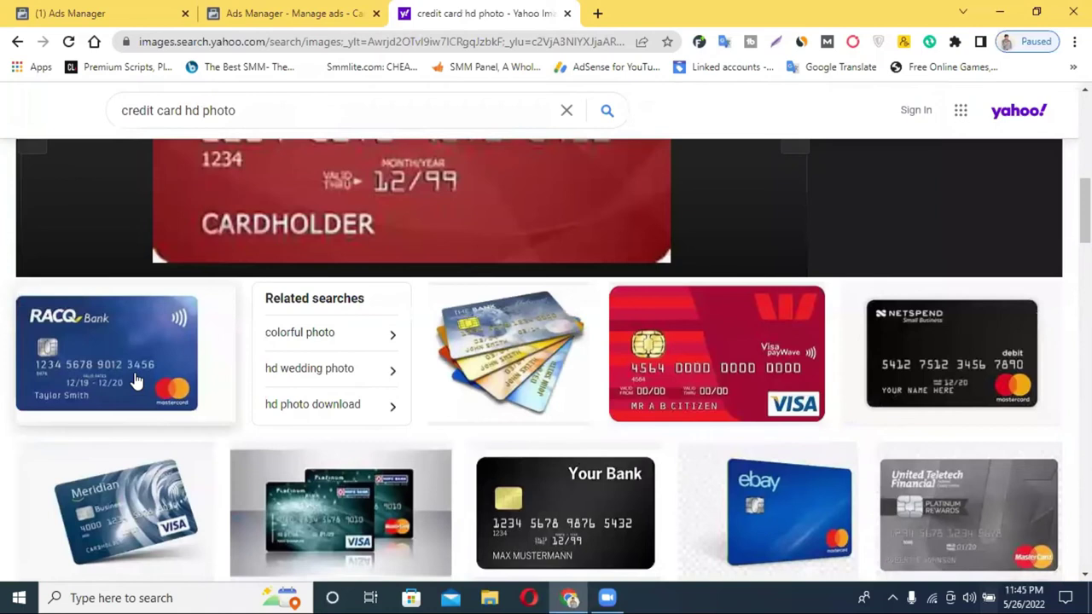
left_click(135, 380)
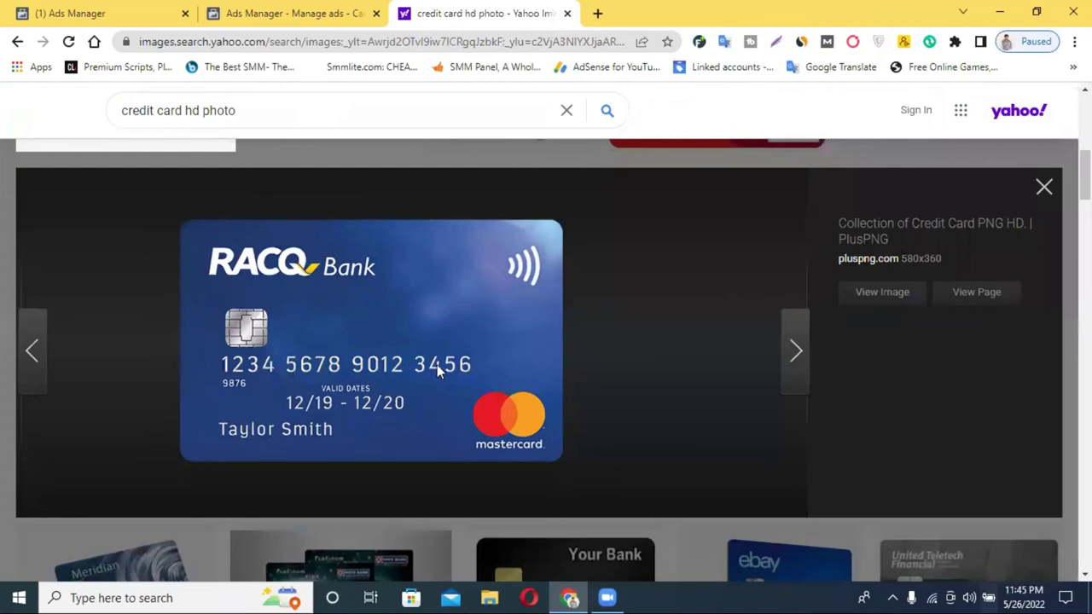
Compare the card number, cardholder name and validity dates on the RACQ Bank sample card with the fields of the card details form
left_click(316, 12)
left_click(85, 12)
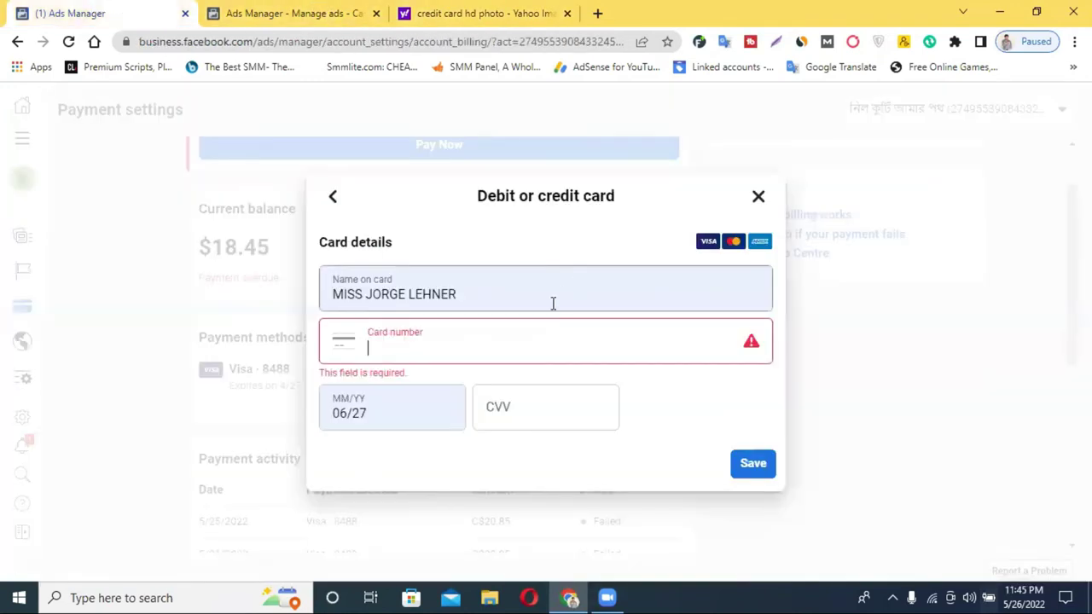
left_click(368, 336)
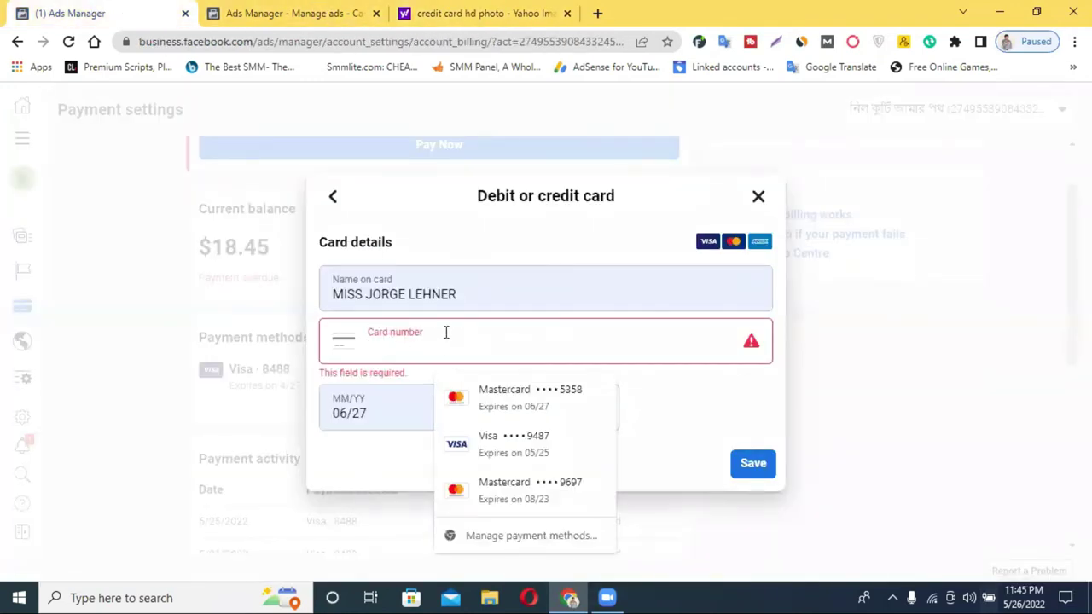
left_click(480, 13)
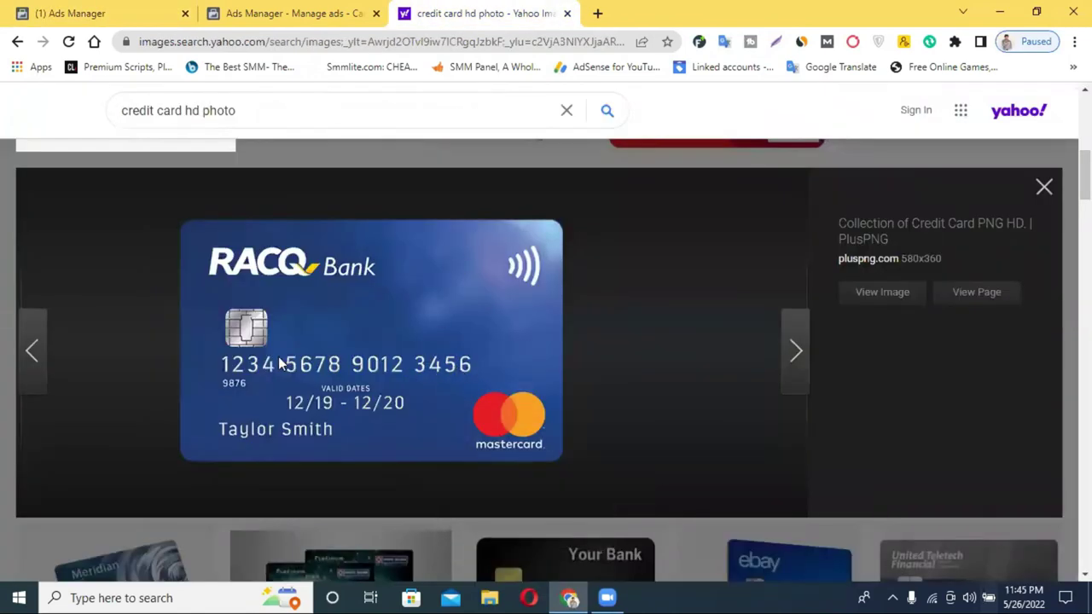
left_click(94, 13)
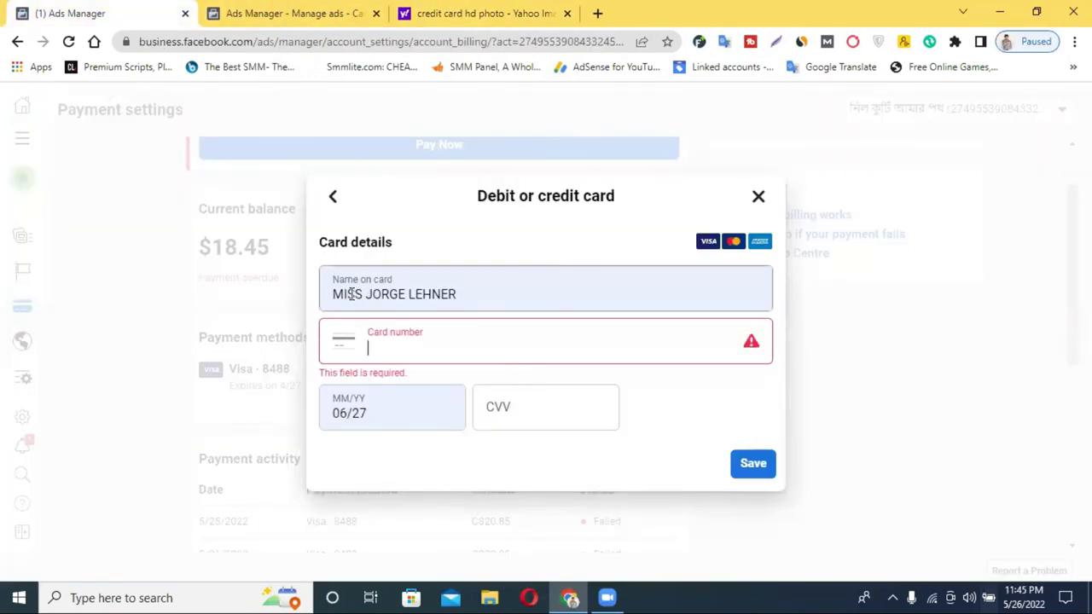
left_click(342, 13)
left_click(461, 10)
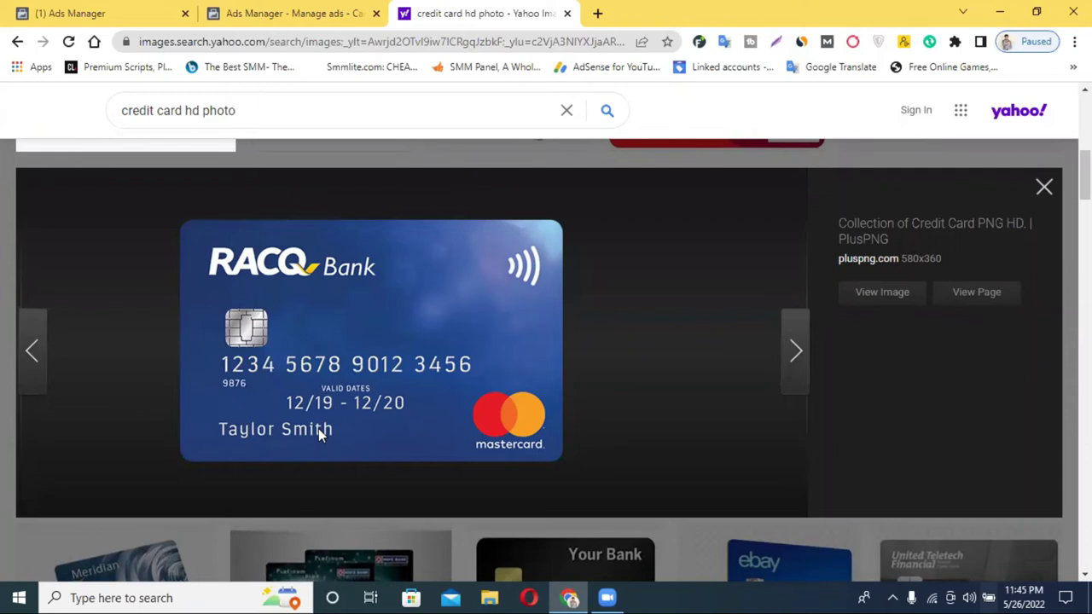
left_click(142, 11)
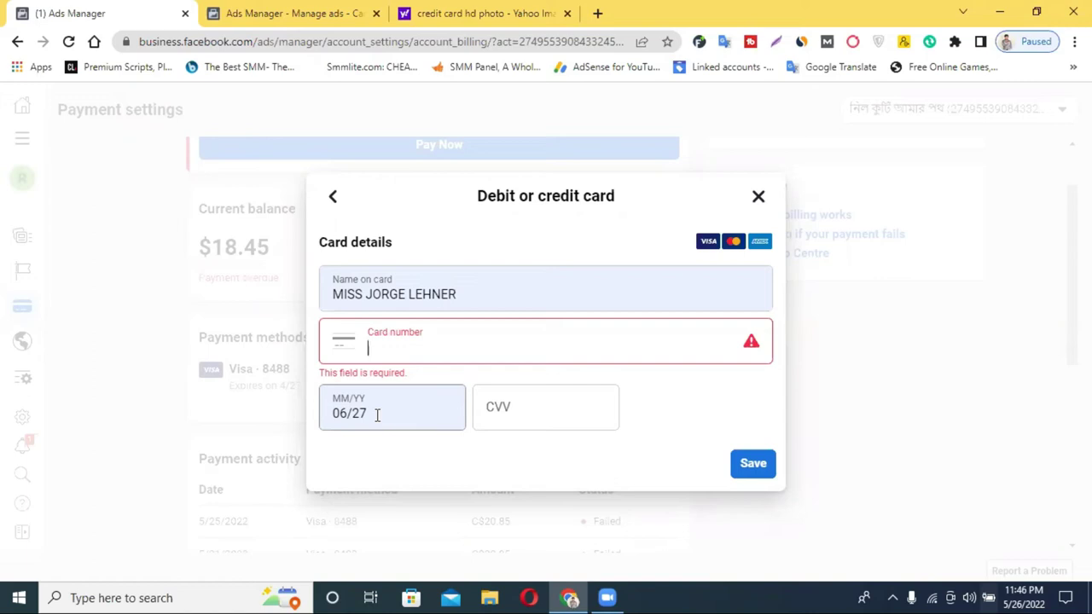
left_click(290, 13)
left_click(482, 12)
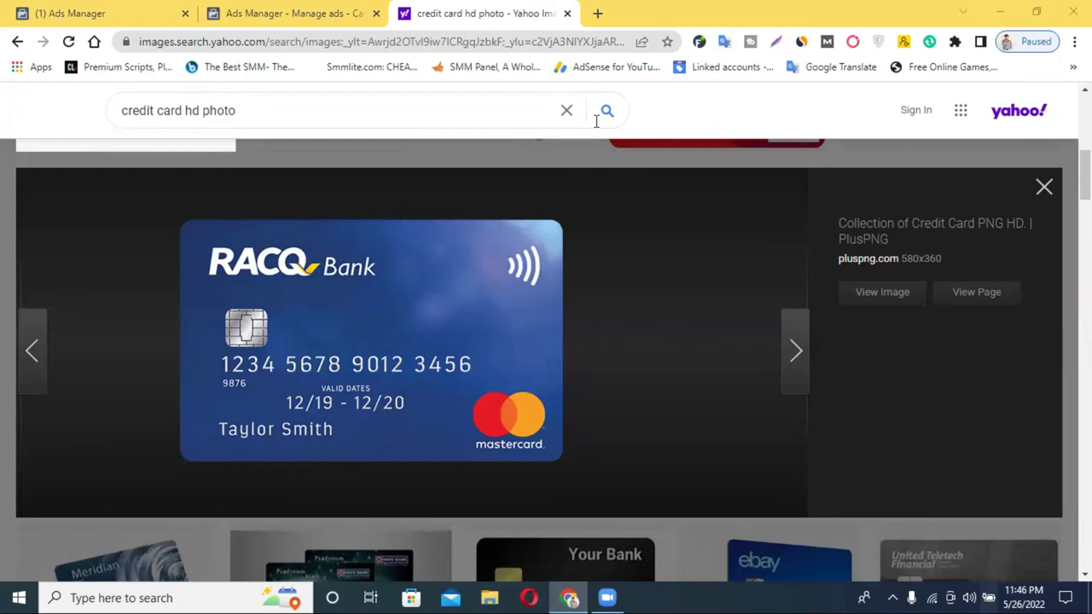
Preview the dark blue Bank Name card and the silver Visa Platinum card among the "credit card hd photo" image results
left_click(286, 11)
left_click(454, 9)
scroll(375, 388, "down", 3)
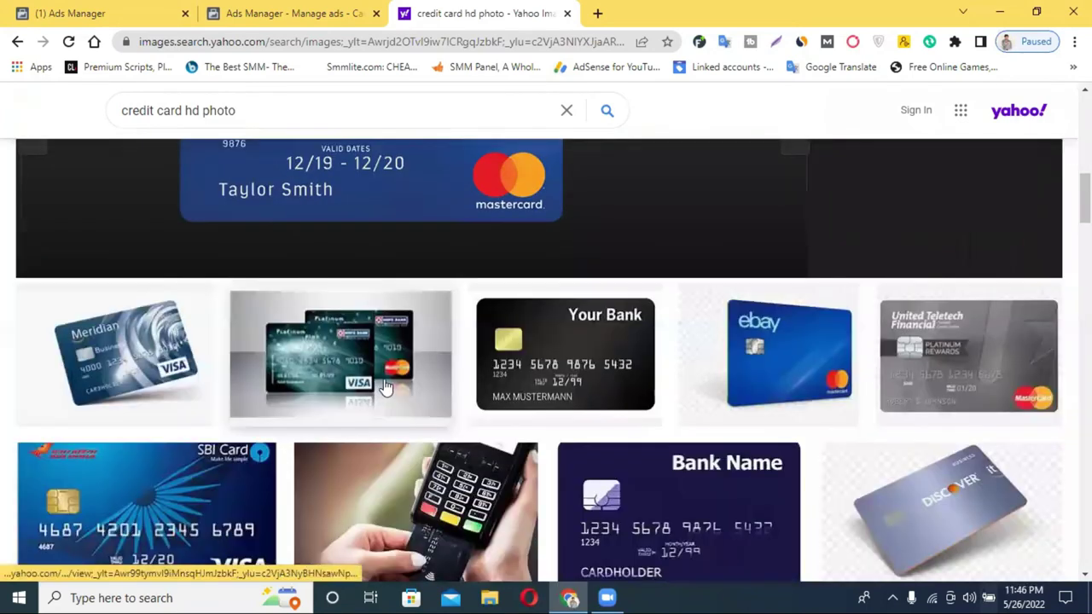
scroll(385, 389, "down", 3)
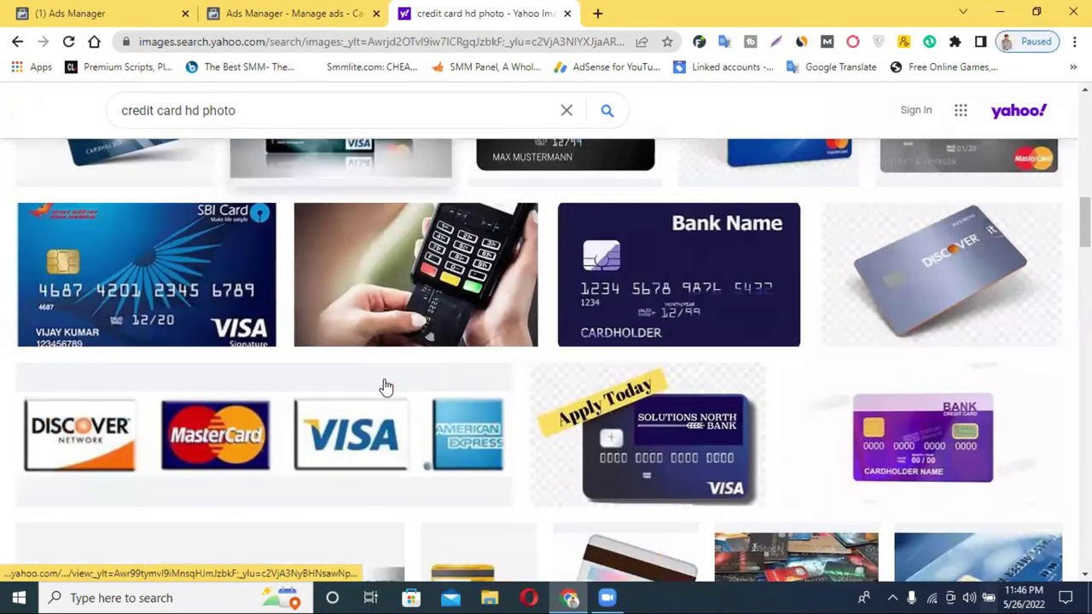
left_click(706, 311)
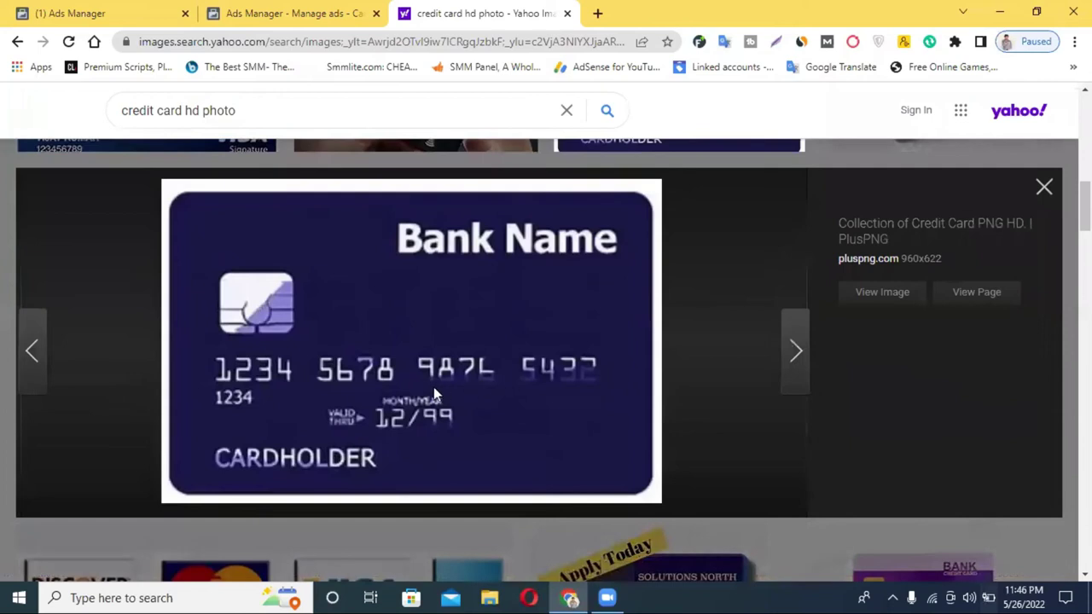
scroll(433, 386, "down", 8)
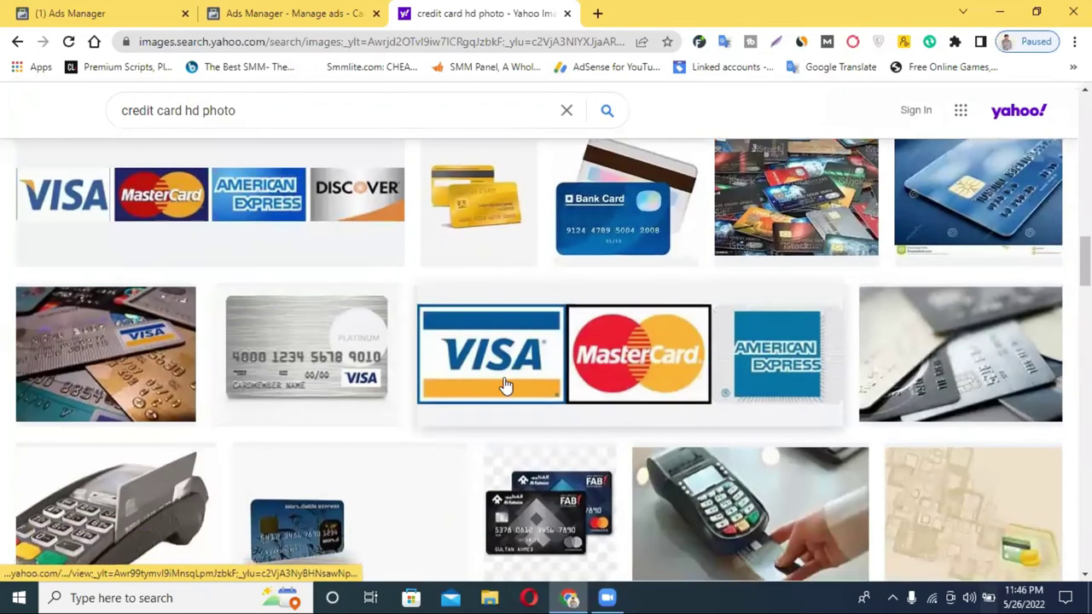
scroll(506, 385, "up", 2)
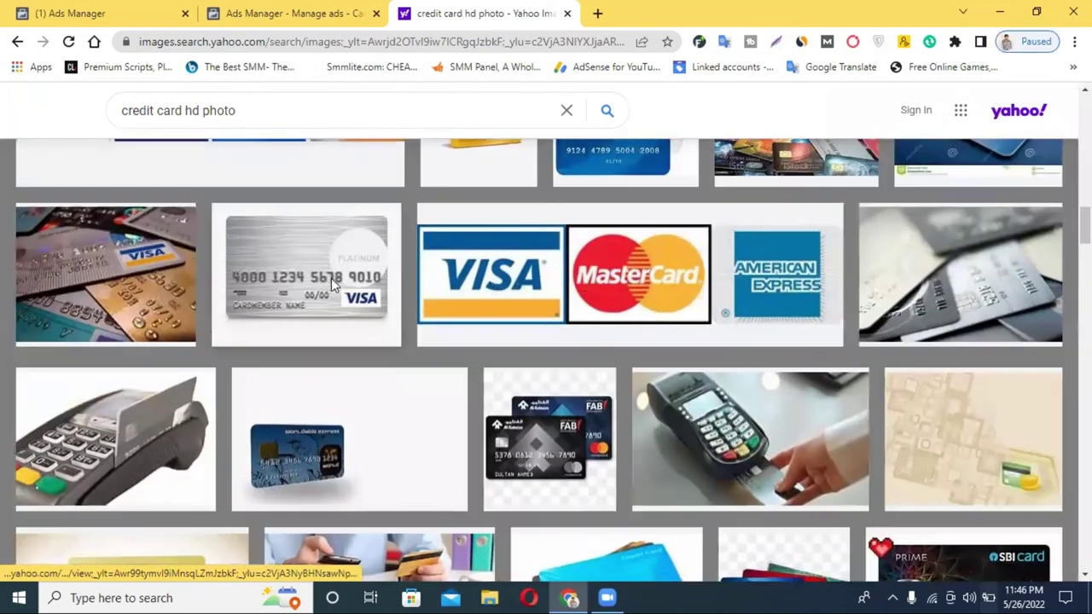
left_click(331, 278)
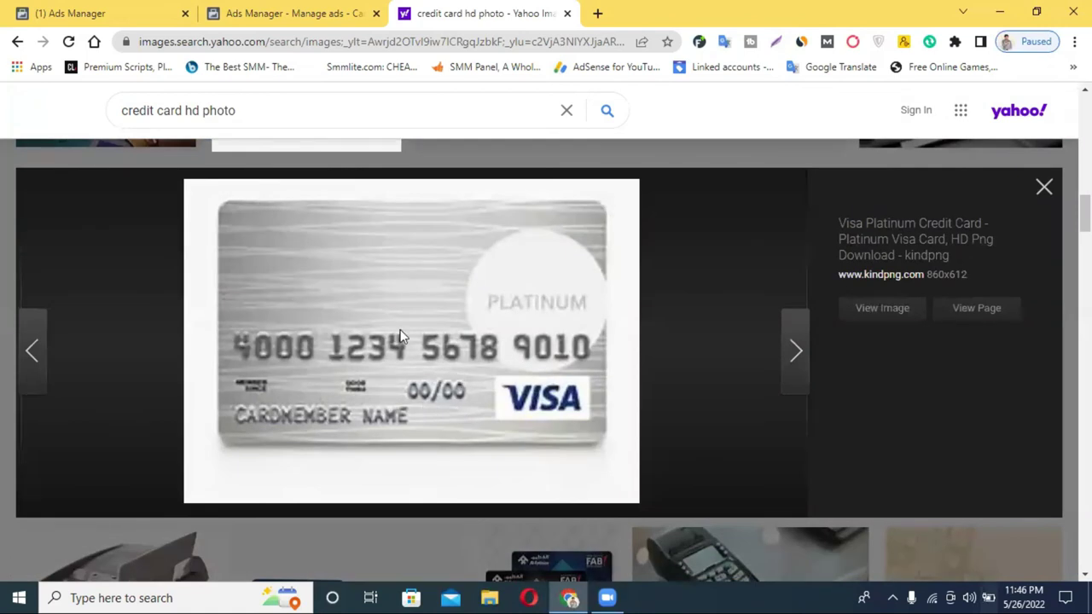
Return to the card details form in Payment settings, point out the CVV field, and close the form without saving
left_click(281, 13)
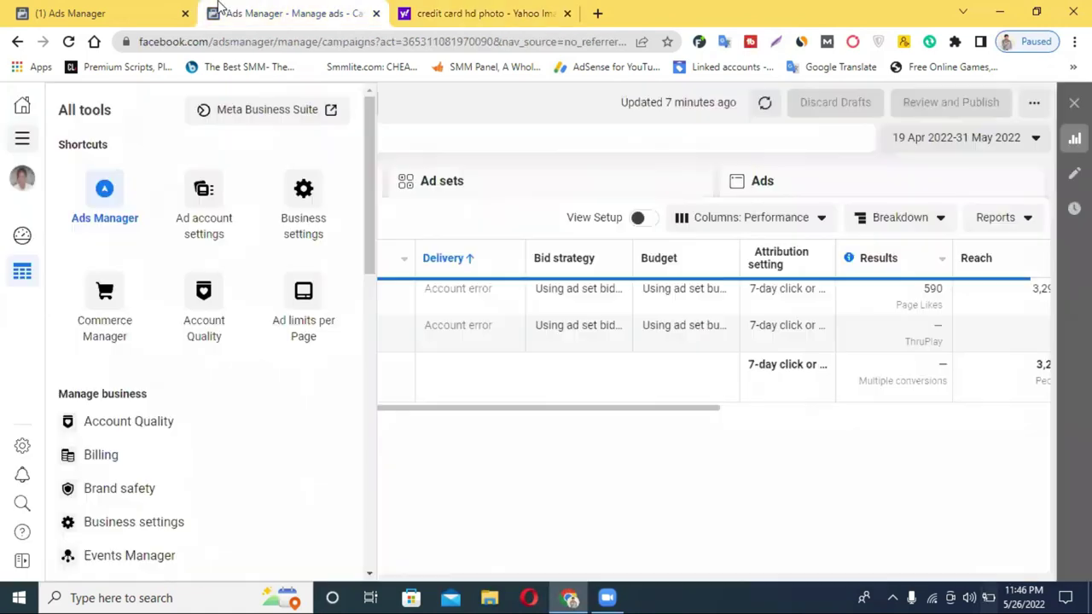
left_click(103, 13)
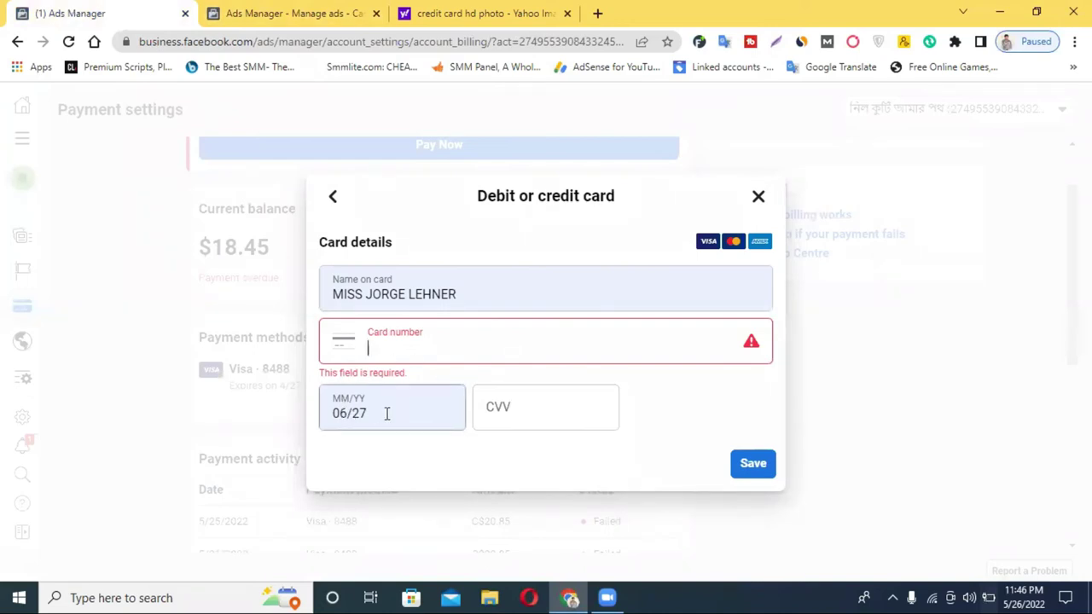
left_click(516, 405)
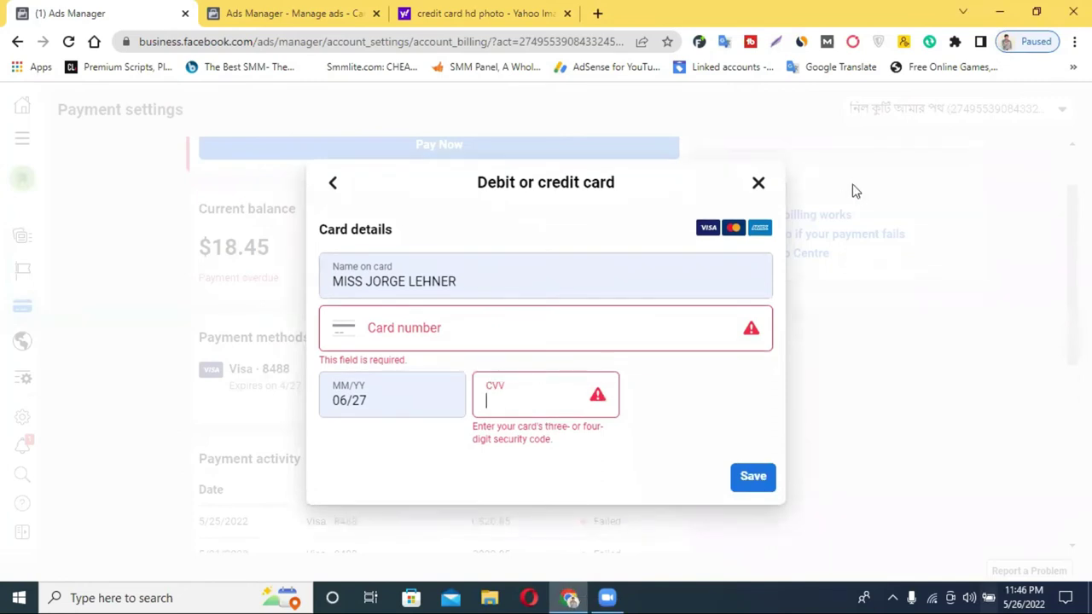
left_click(757, 182)
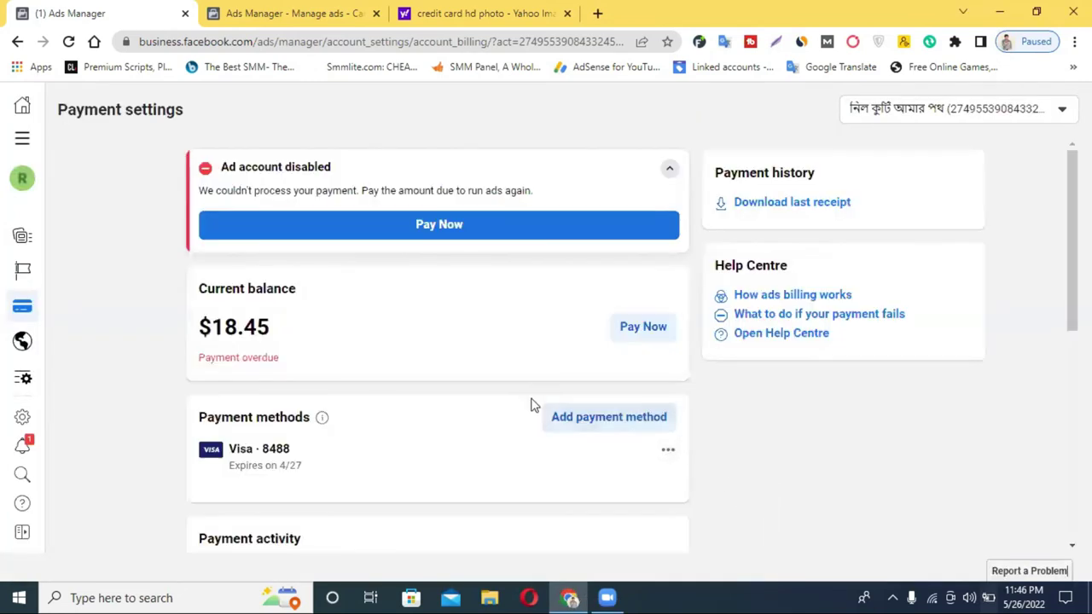
Switch to the Campaigns view, start creating a new campaign, and select the Brand Awareness objective to read its description
left_click(303, 12)
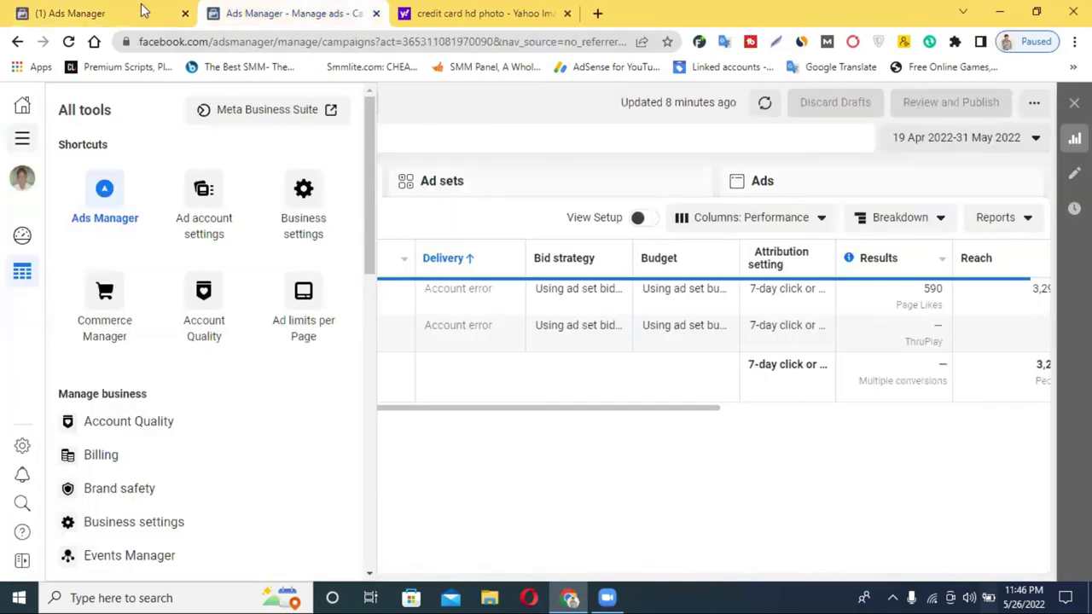
left_click(576, 469)
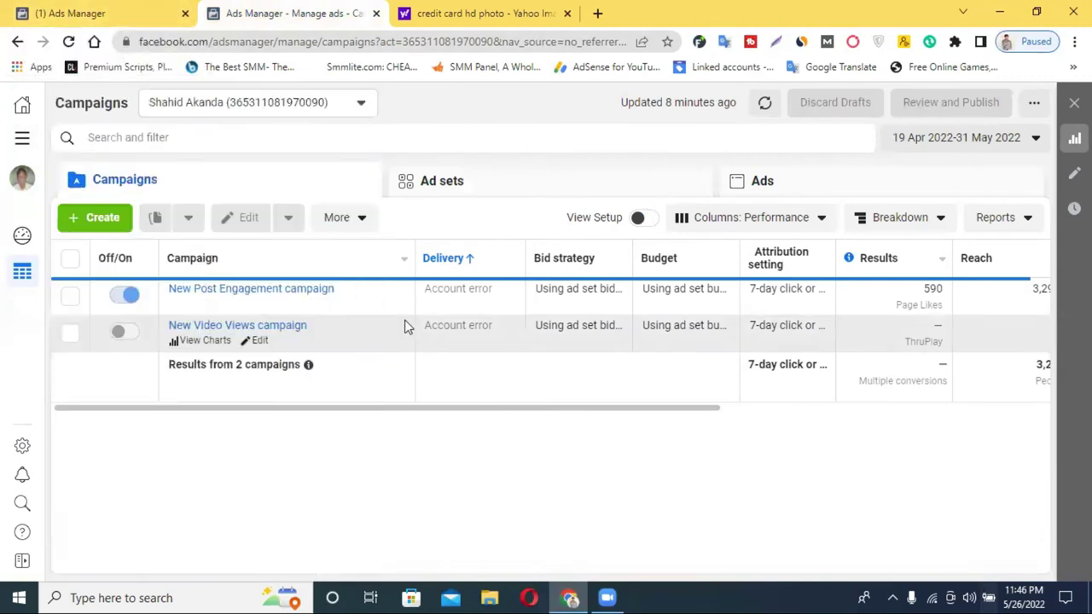
left_click(98, 220)
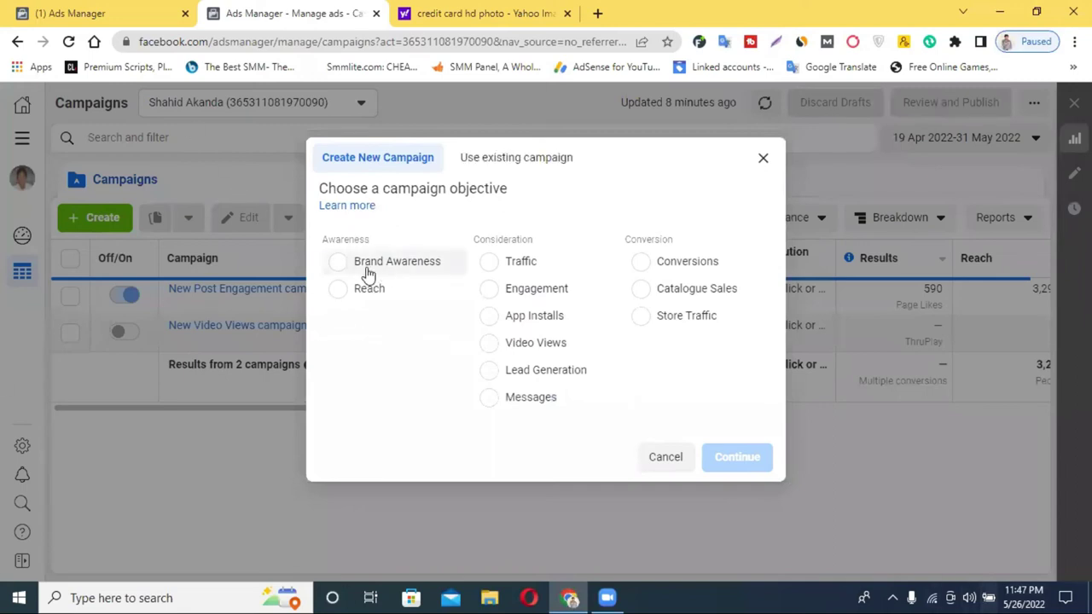
left_click(399, 268)
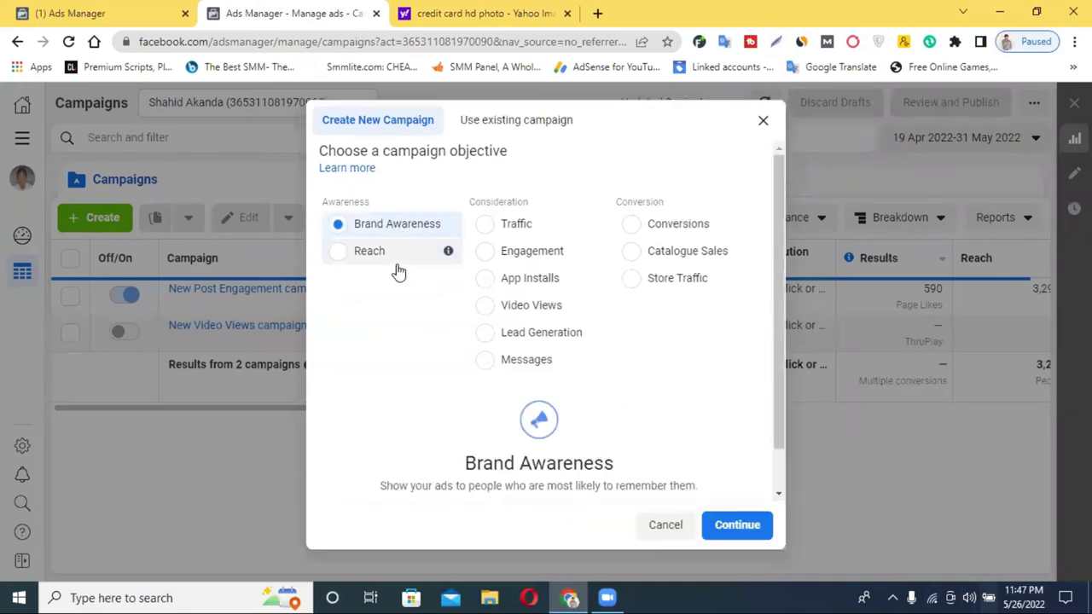
scroll(529, 290, "down", 1)
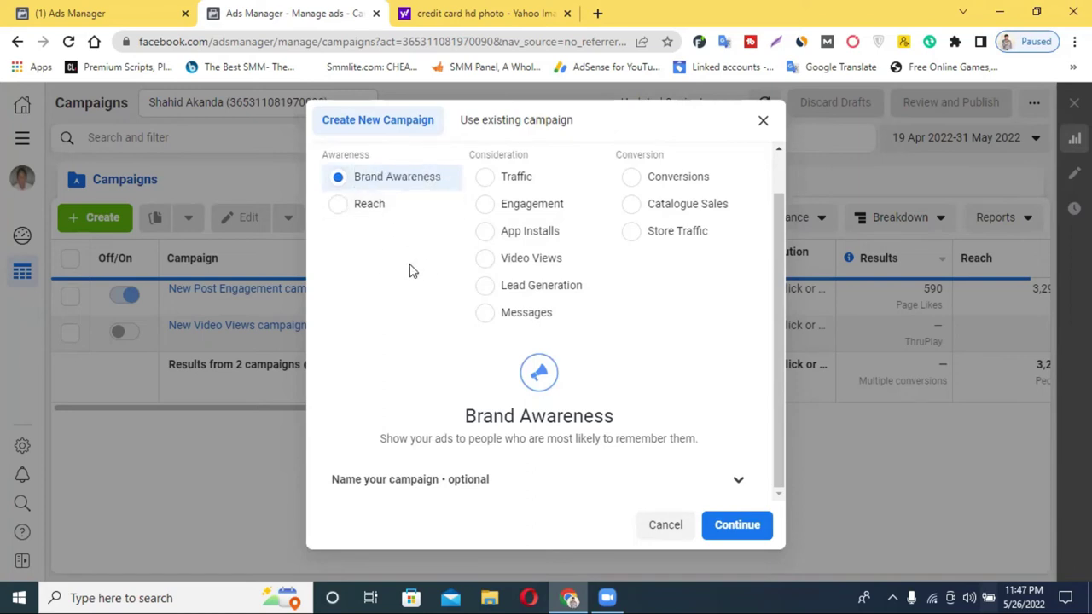
Select the Reach and Traffic campaign objectives one after the other and read the description of each
left_click(347, 210)
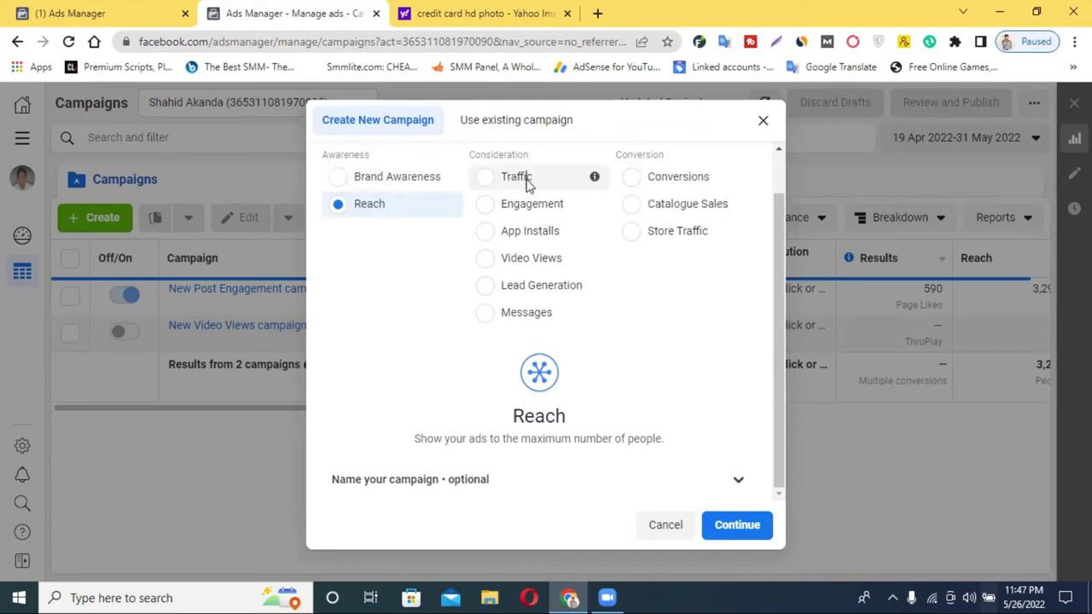
left_click(524, 181)
scroll(529, 324, "down", 1)
scroll(542, 331, "up", 1)
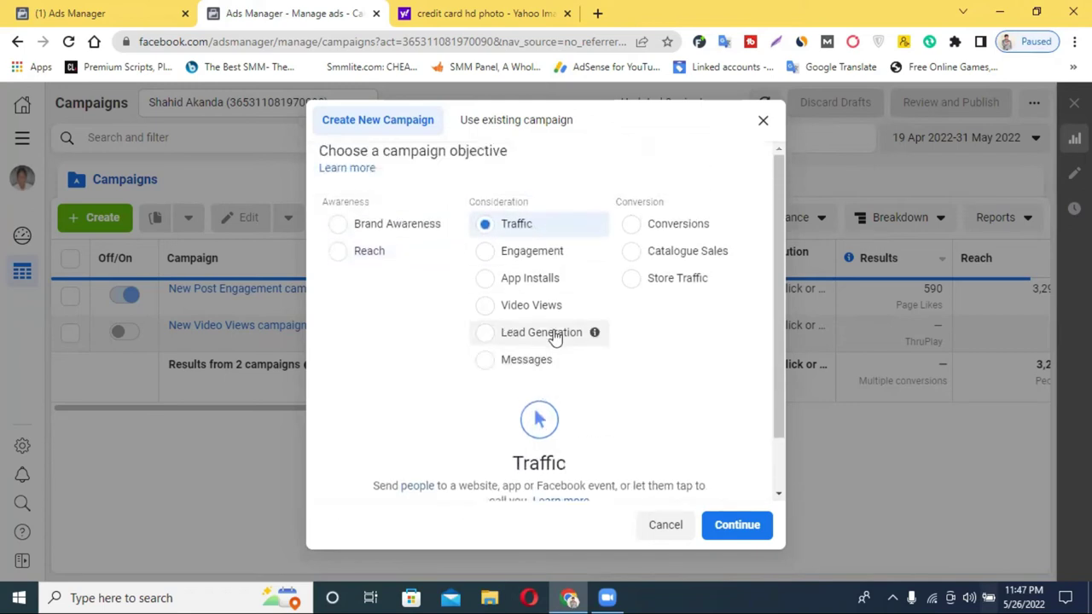
scroll(451, 330, "down", 1)
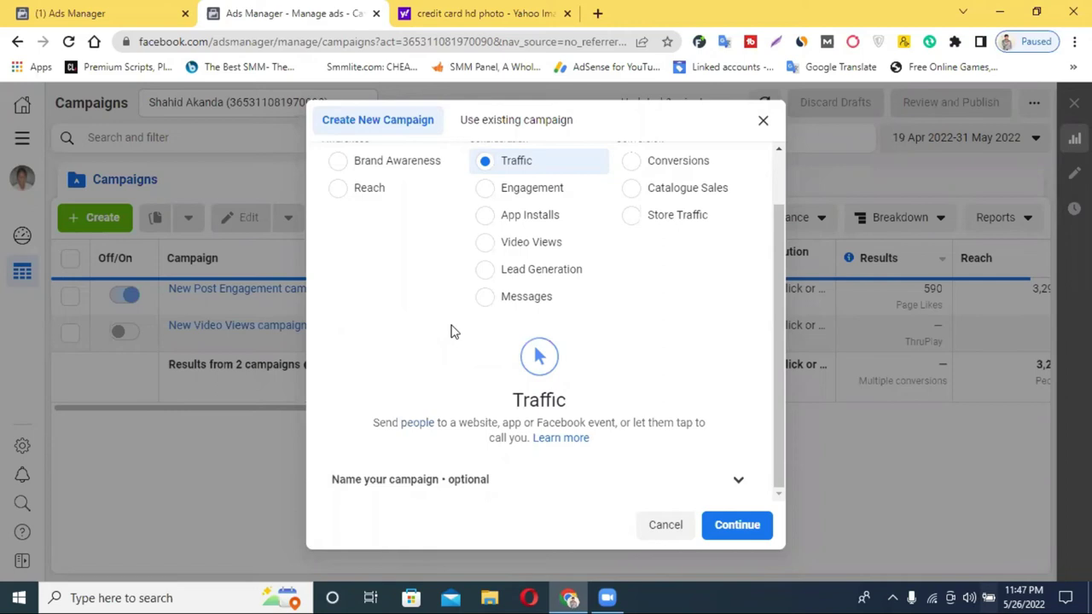
scroll(452, 331, "up", 1)
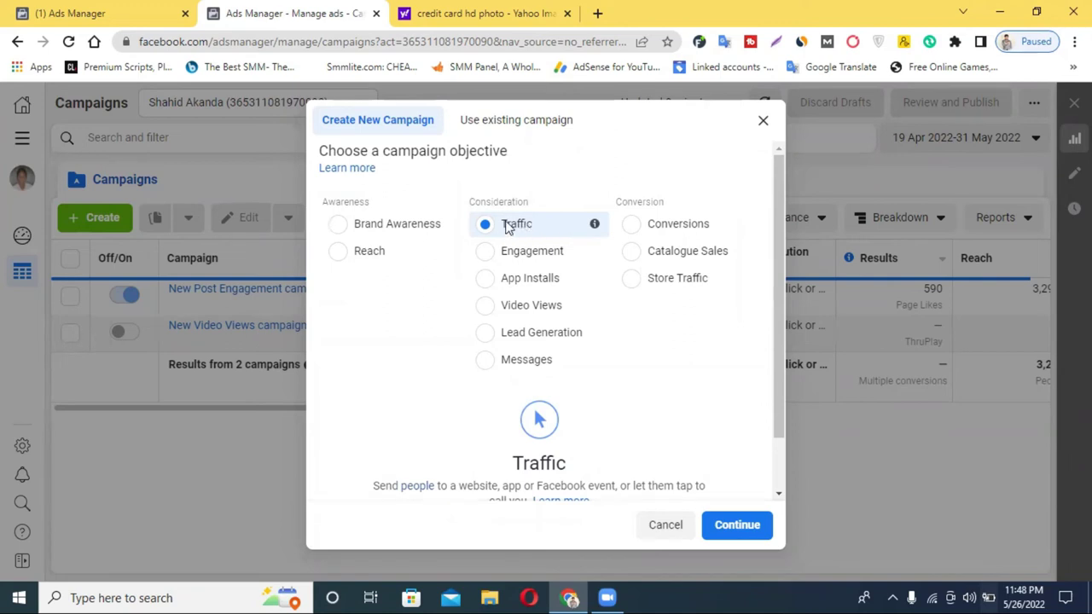
Select the Engagement objective, review its engagement types, and choose Page Likes
left_click(527, 256)
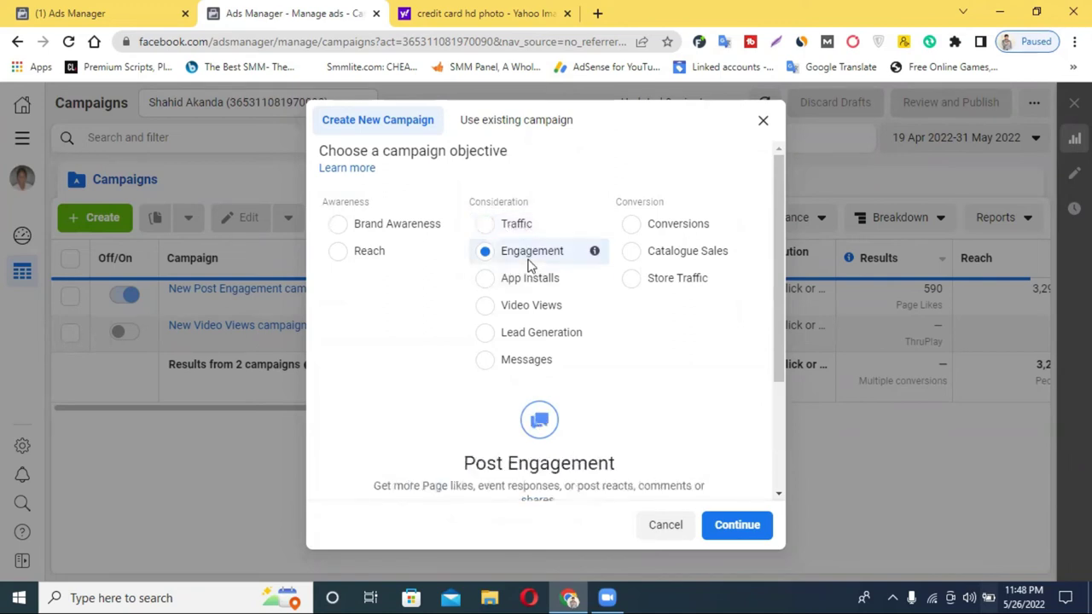
scroll(498, 377, "down", 2)
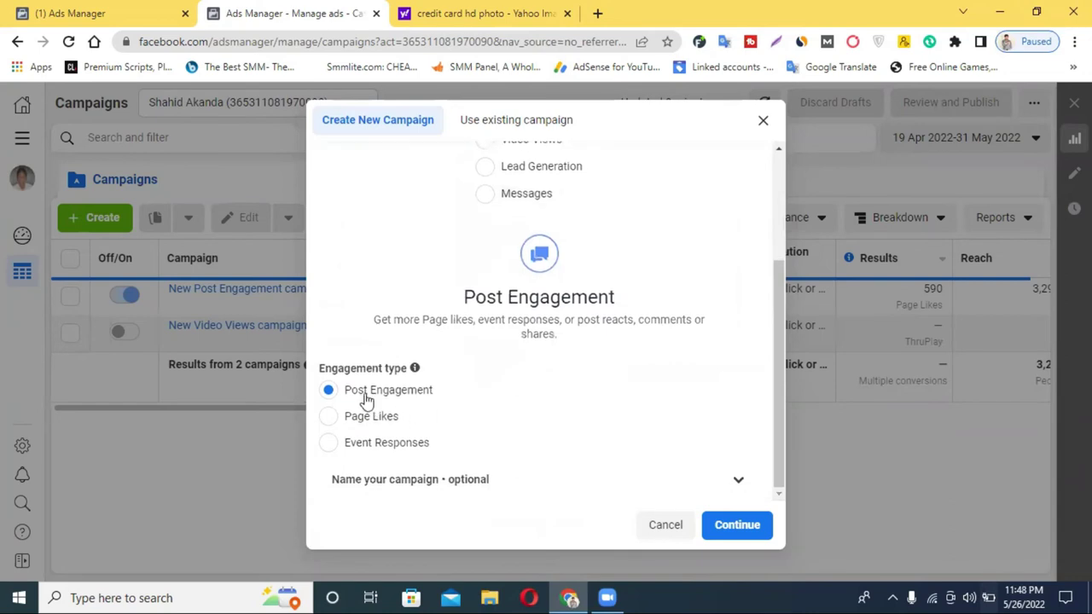
scroll(485, 322, "up", 2)
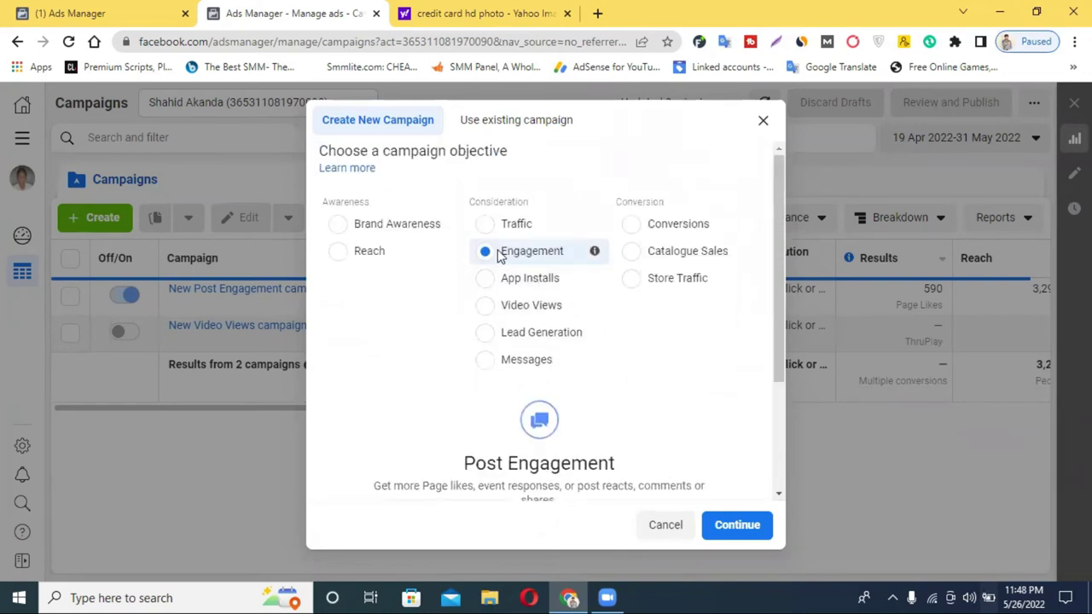
scroll(495, 255, "down", 2)
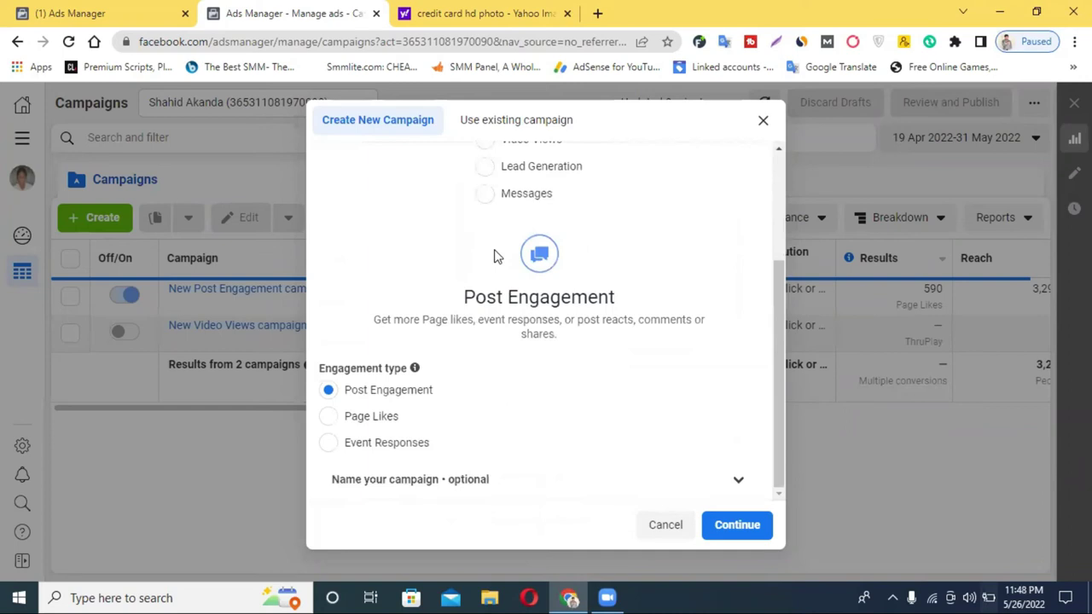
scroll(427, 383, "up", 2)
scroll(470, 307, "down", 2)
left_click(357, 420)
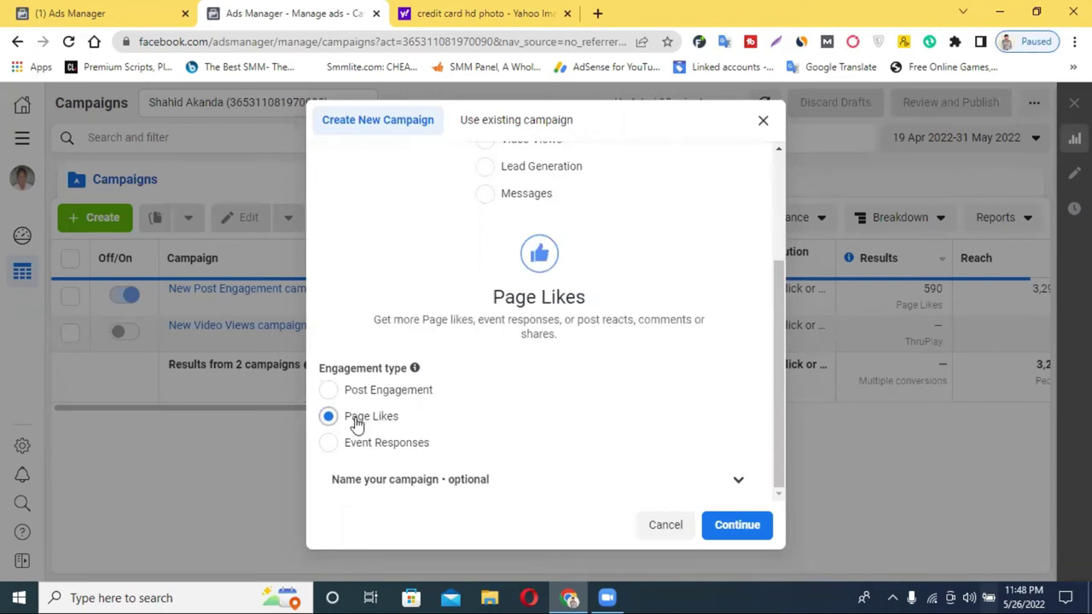
scroll(397, 426, "up", 4)
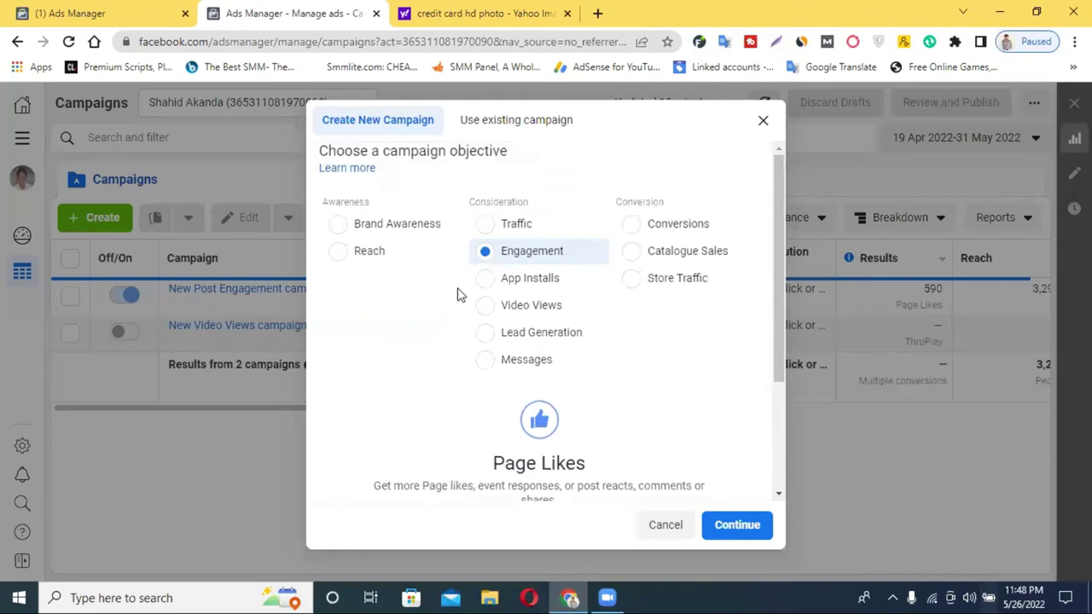
scroll(512, 290, "down", 3)
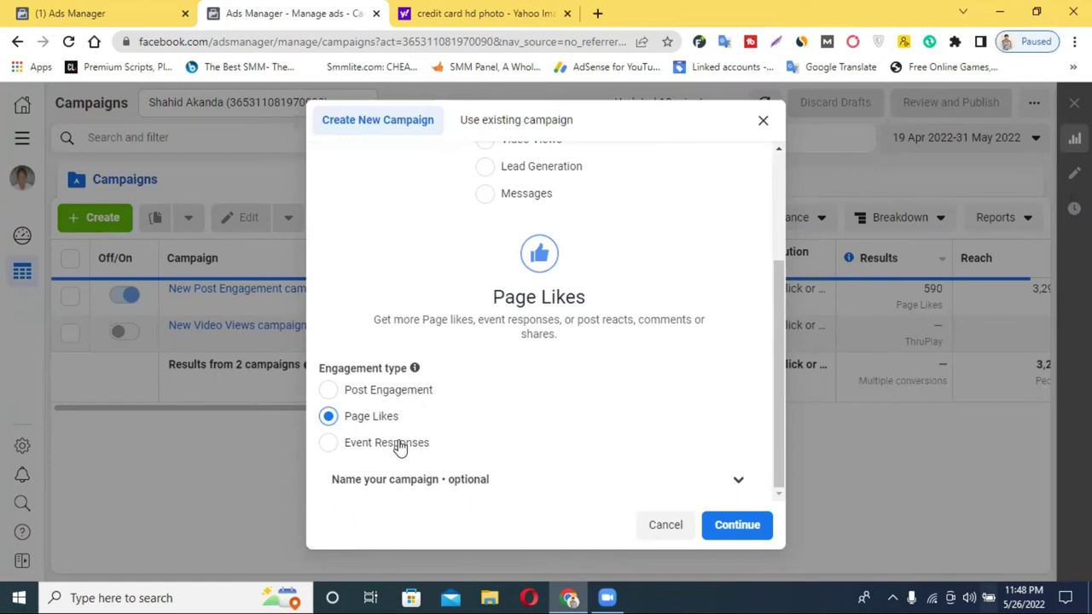
scroll(452, 454, "up", 2)
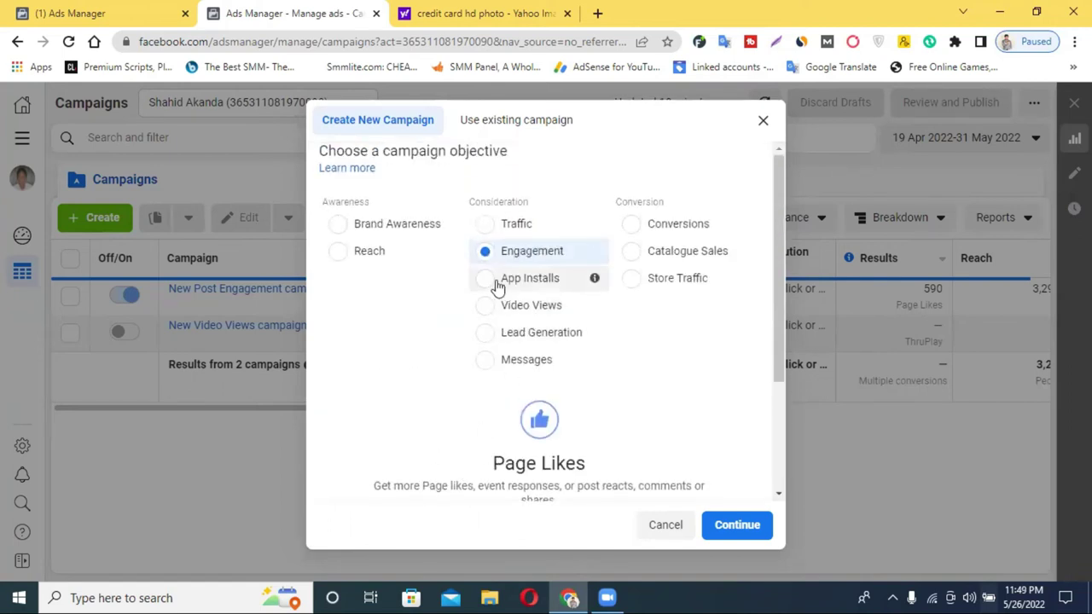
Select the App Installs, Video Views and Lead Generation objectives in turn to examine what each one offers
left_click(498, 285)
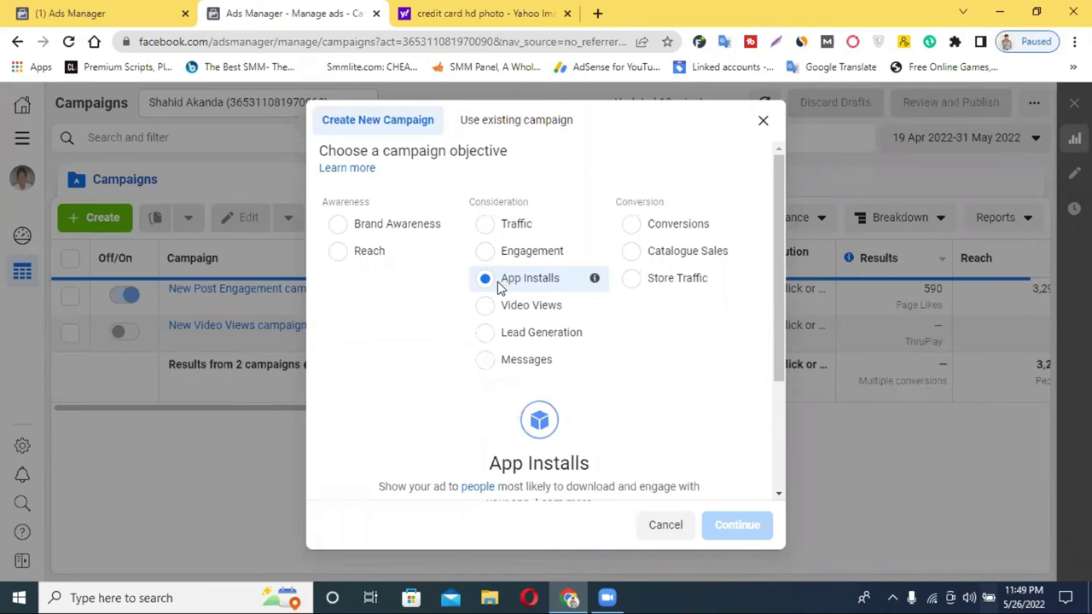
mouse_move(595, 278)
left_click(489, 312)
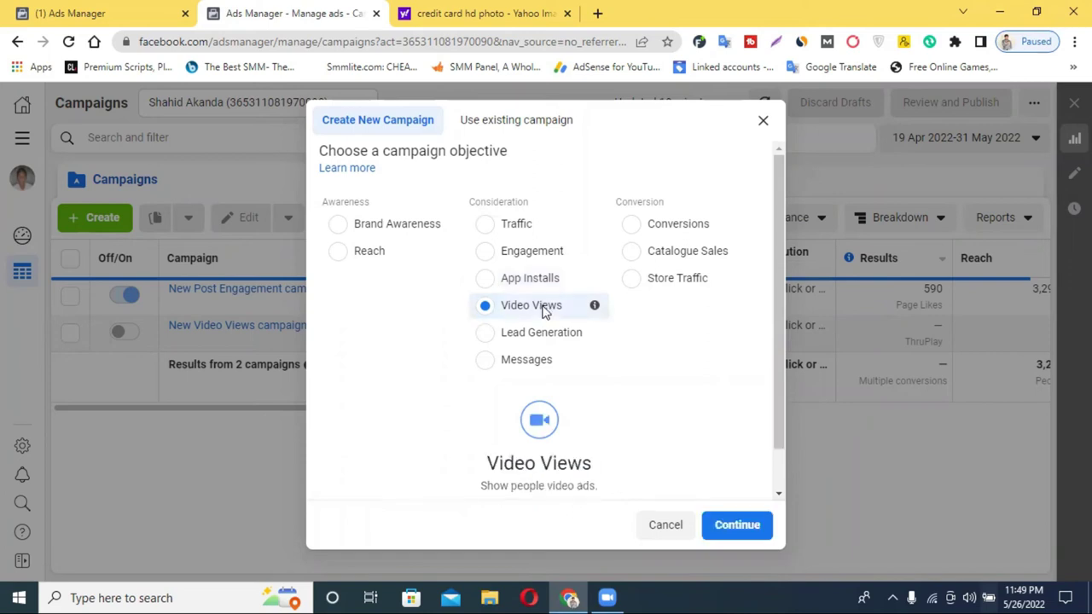
left_click(487, 335)
scroll(528, 338, "down", 1)
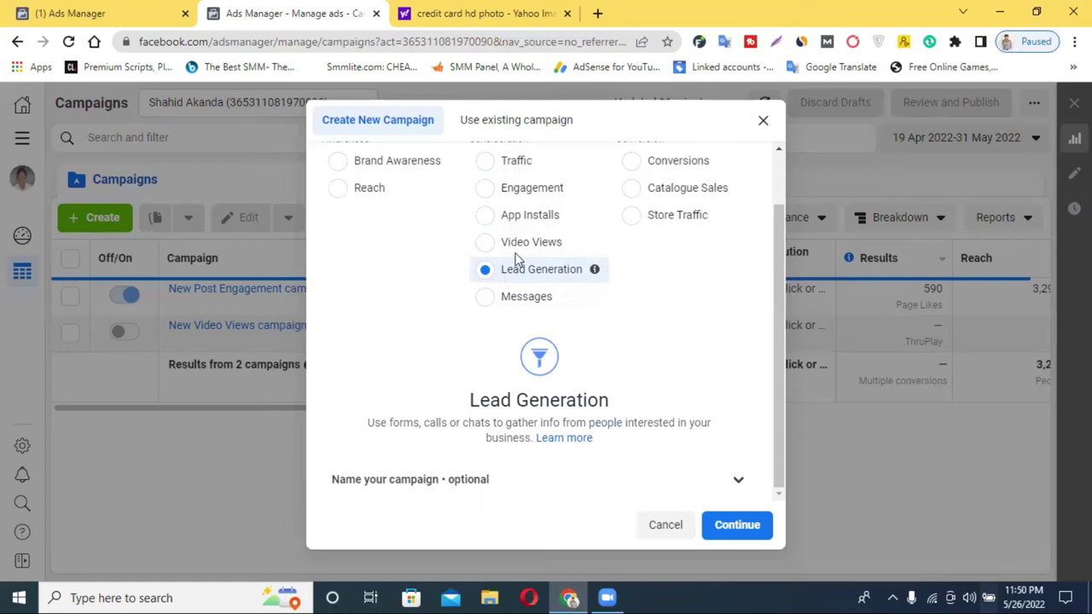
Reselect the Engagement objective and compare its Post Engagement, Page Likes and Event Responses types with the Messages objective
left_click(514, 187)
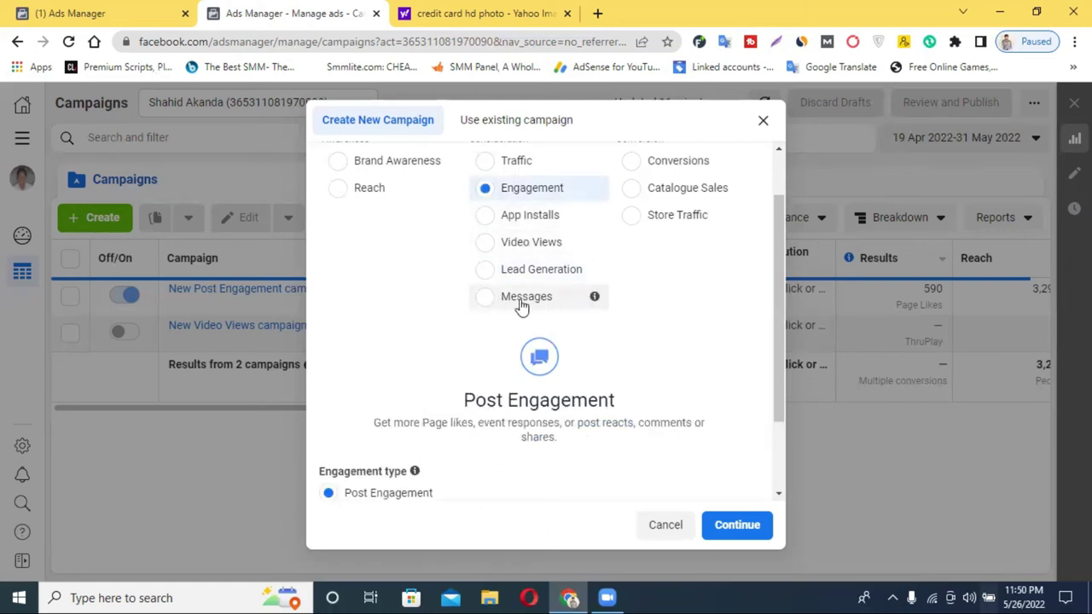
scroll(426, 441, "down", 2)
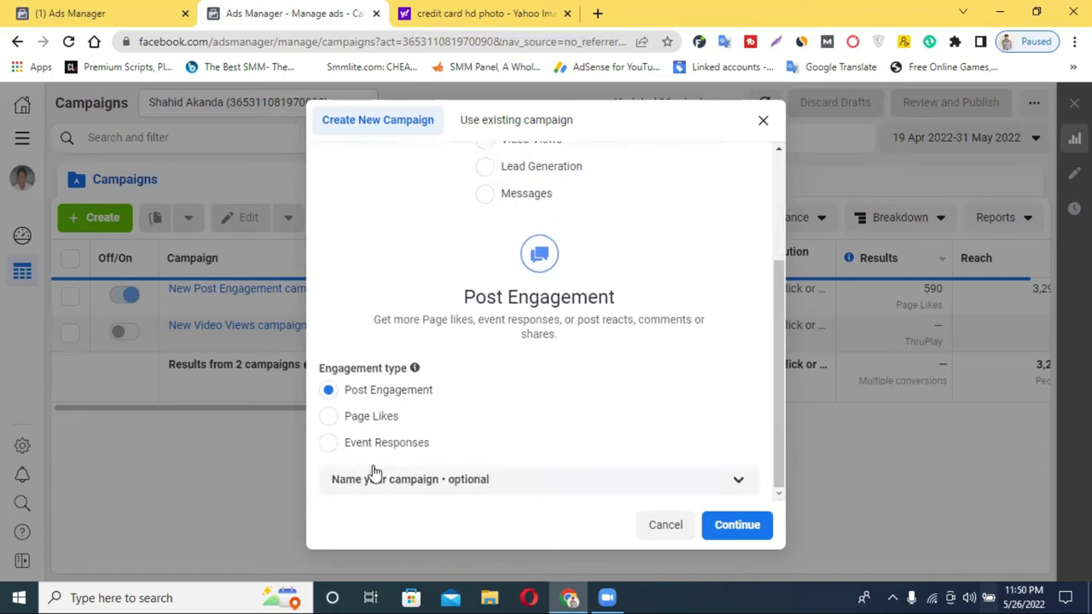
scroll(465, 383, "up", 1)
scroll(465, 384, "up", 3)
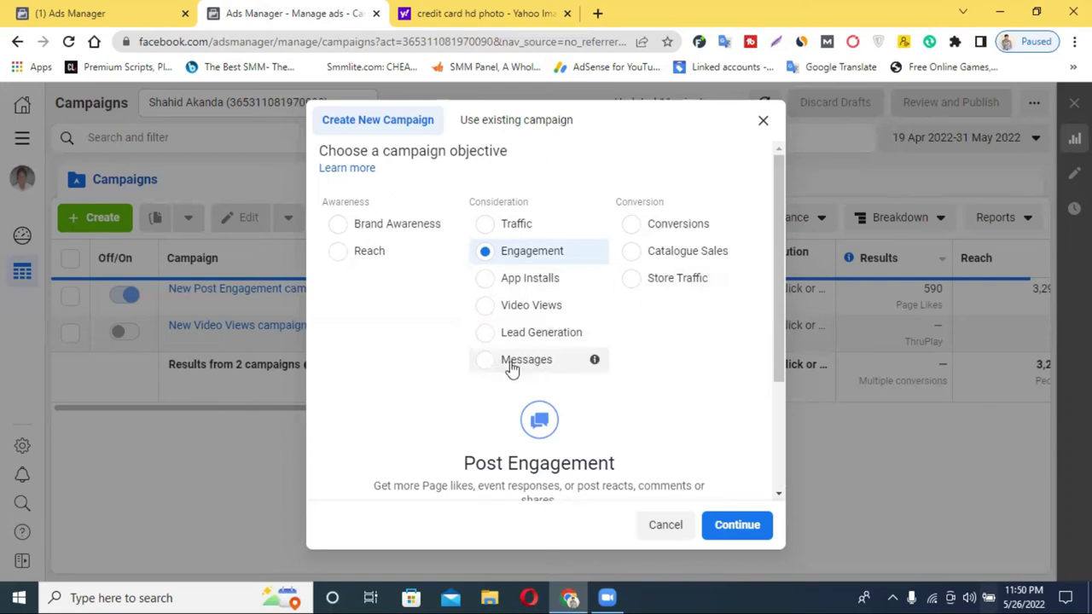
Select the Conversions objective and the Catalogue Sales objective in turn to view their descriptions
left_click(668, 225)
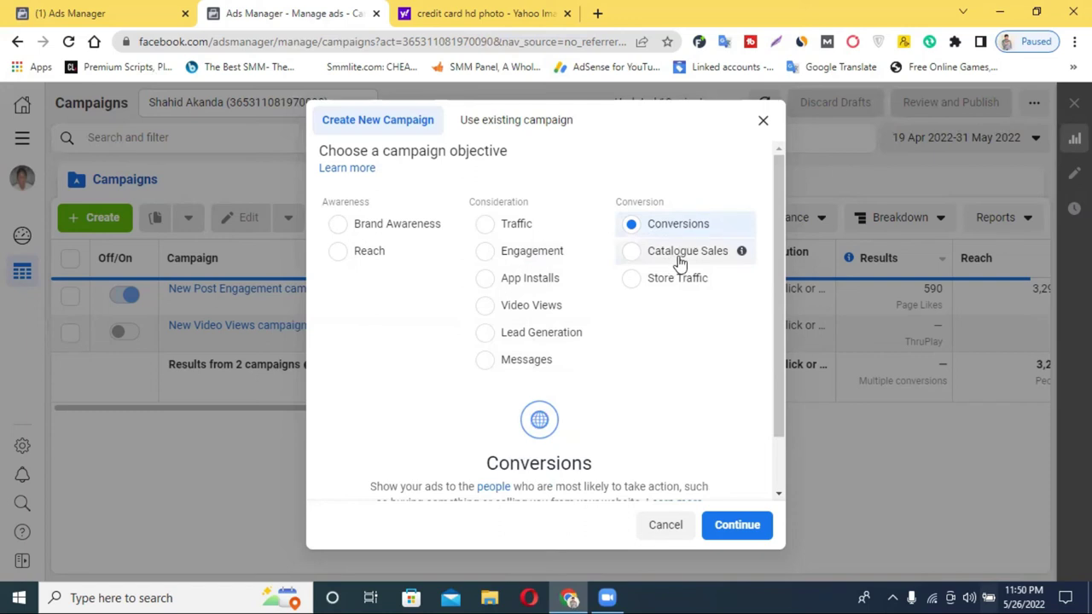
left_click(678, 256)
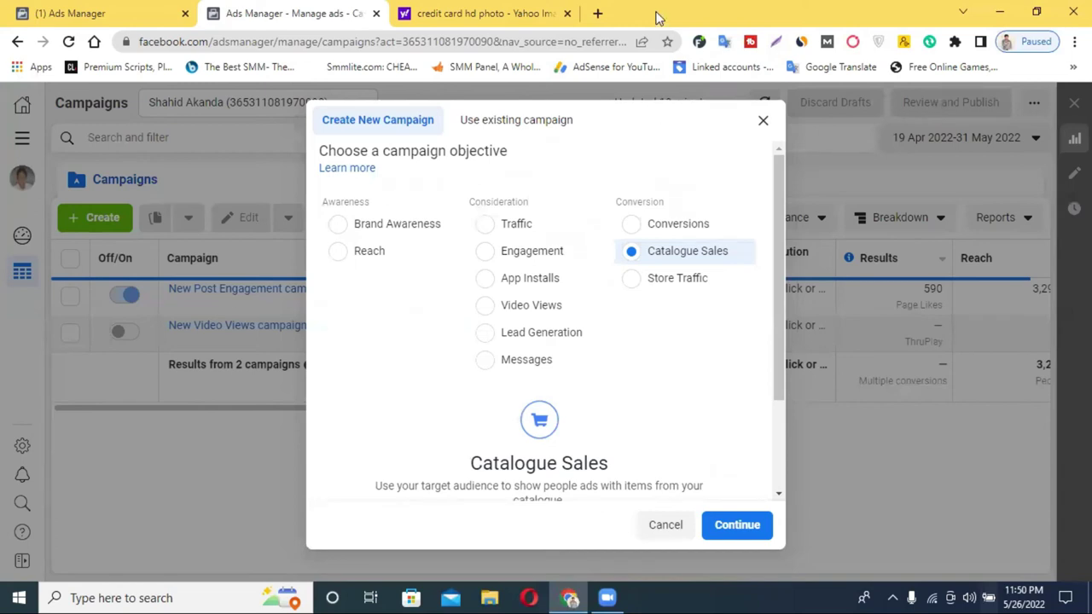
Search the web for "facebook ad library" in a new browser tab
left_click(597, 13)
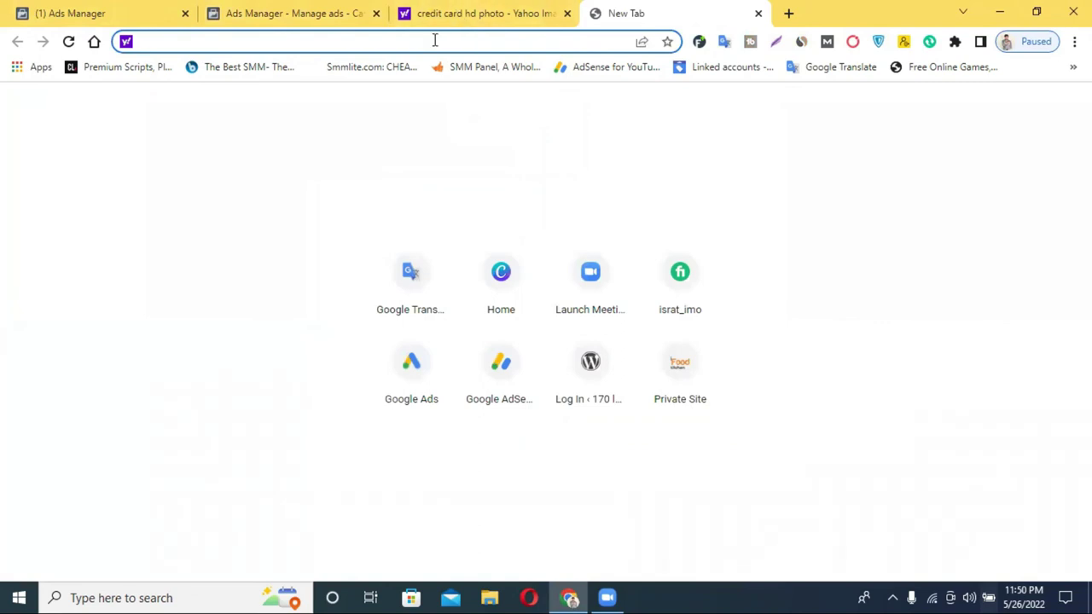
type("facebook ")
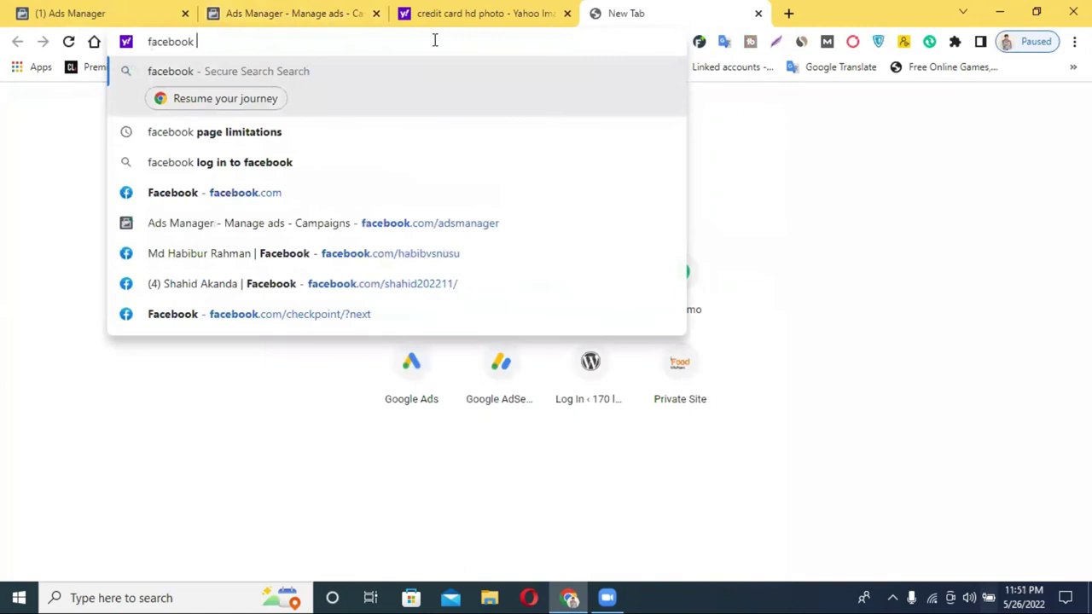
type("ad")
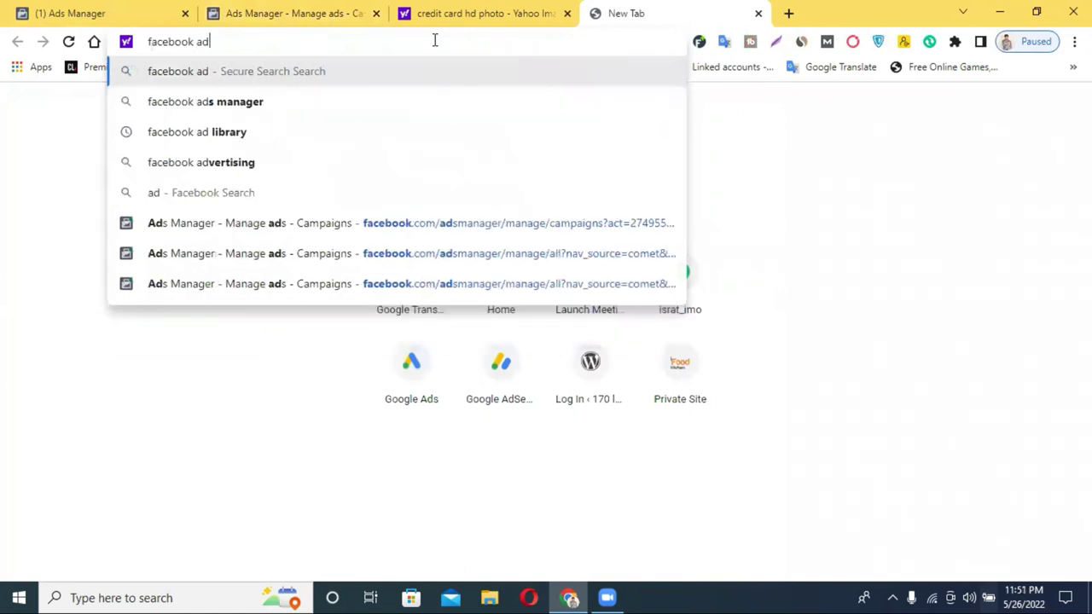
left_click(168, 133)
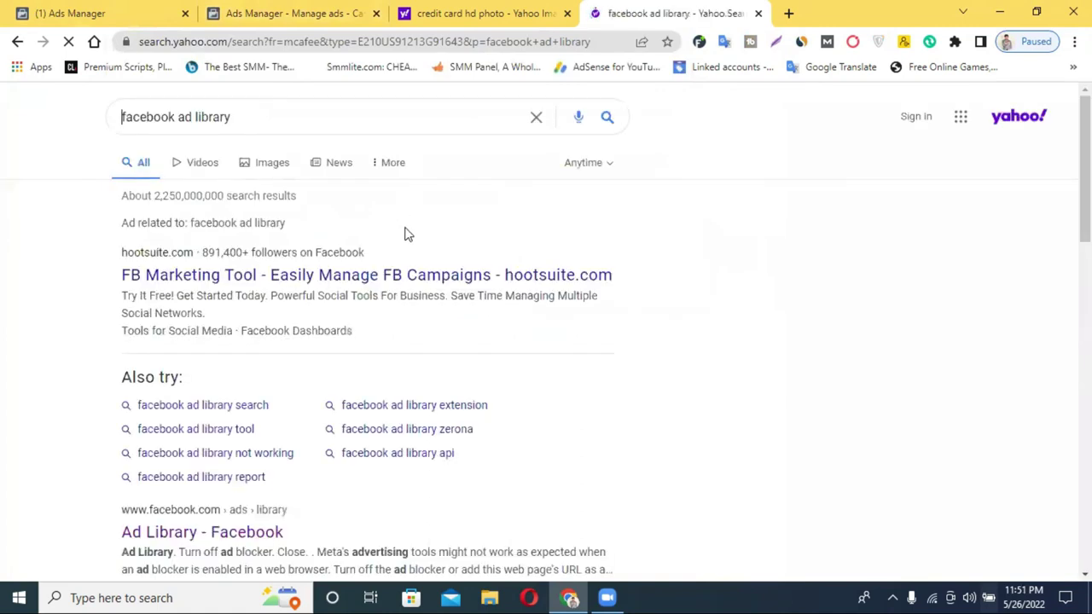
Open the first Ad Library - Facebook search result and close the stray advertising tab
left_click(627, 12)
scroll(273, 409, "down", 3)
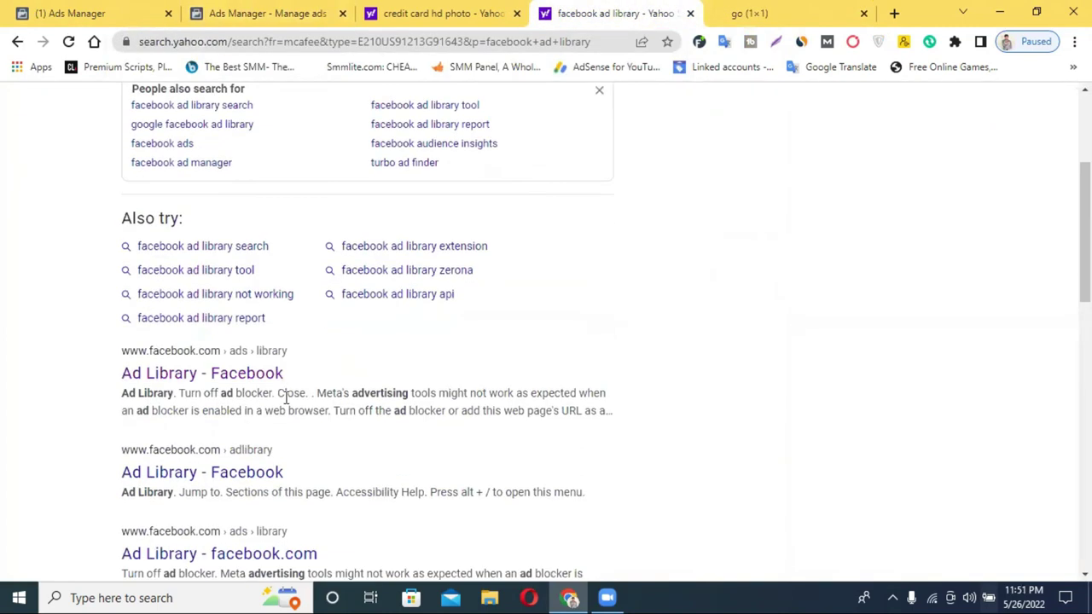
left_click(227, 375)
left_click(853, 13)
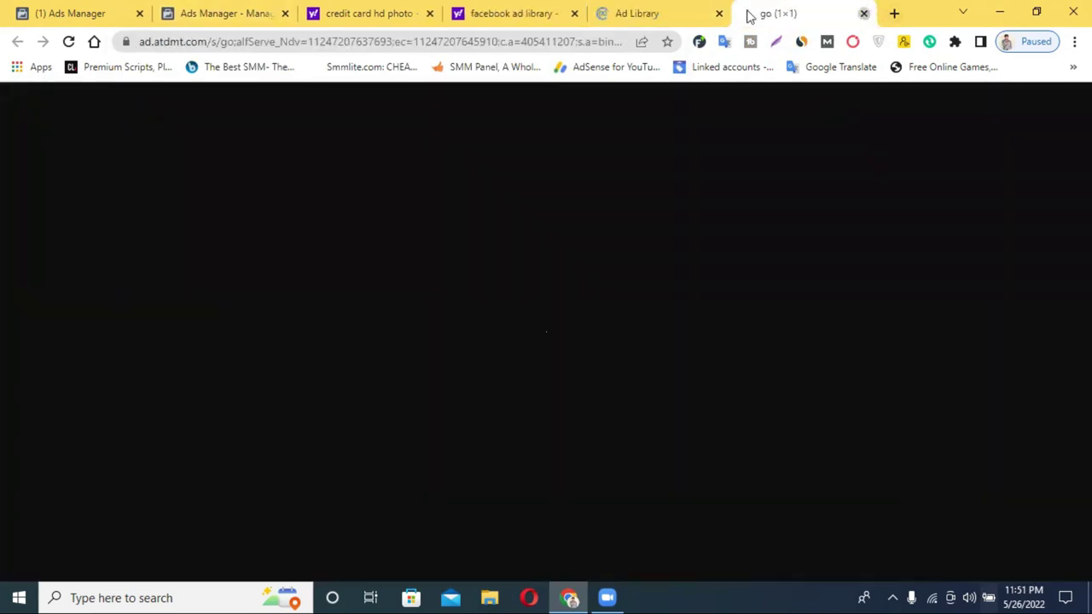
left_click(864, 14)
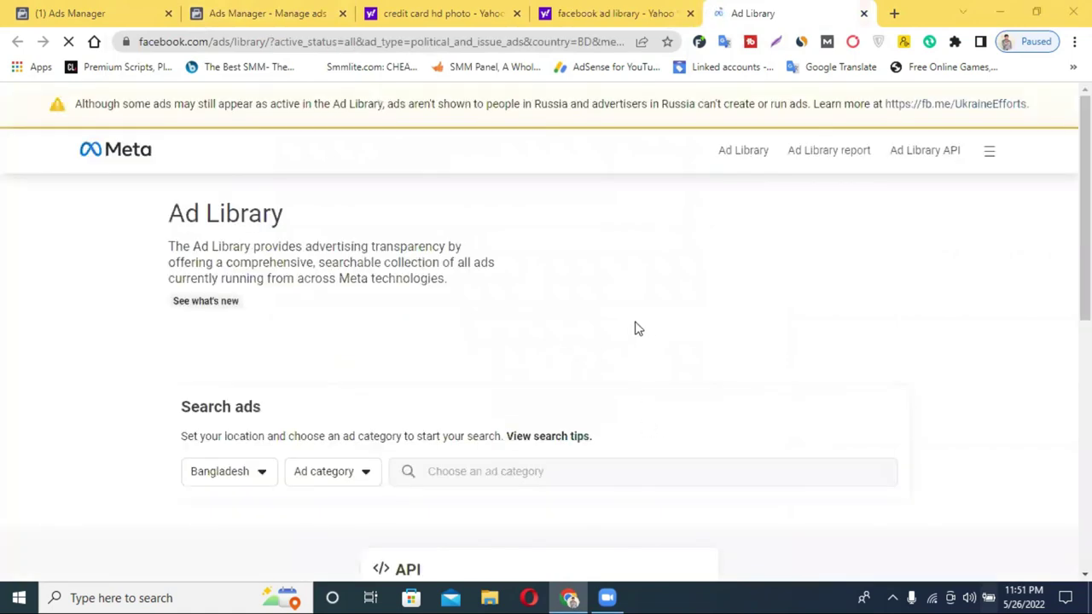
Set the ad search's country to All and its ad category to All ads
scroll(570, 313, "down", 4)
scroll(571, 314, "up", 3)
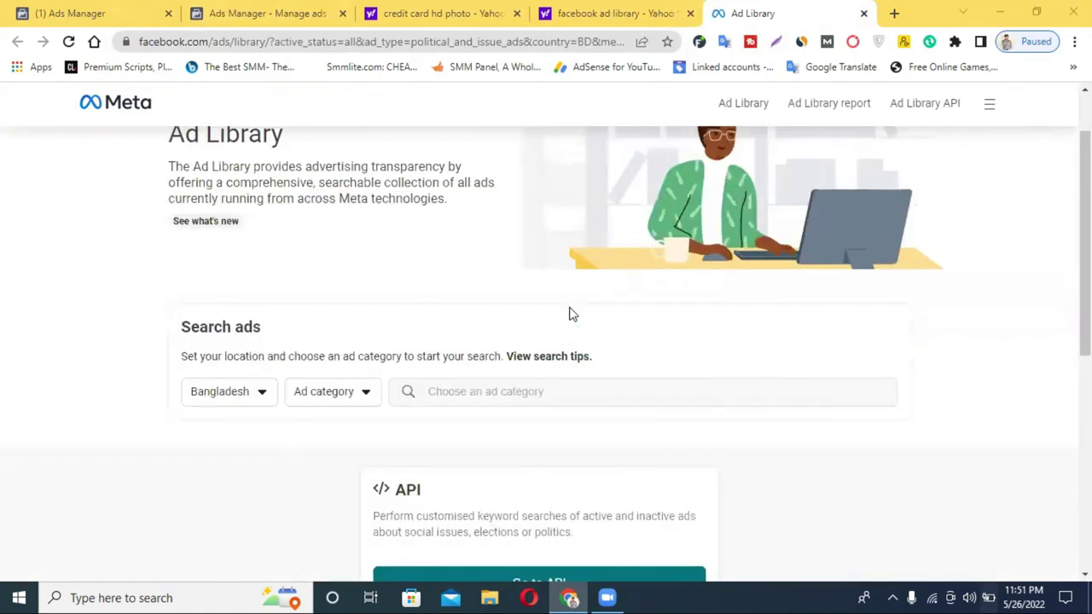
left_click(230, 392)
left_click(238, 308)
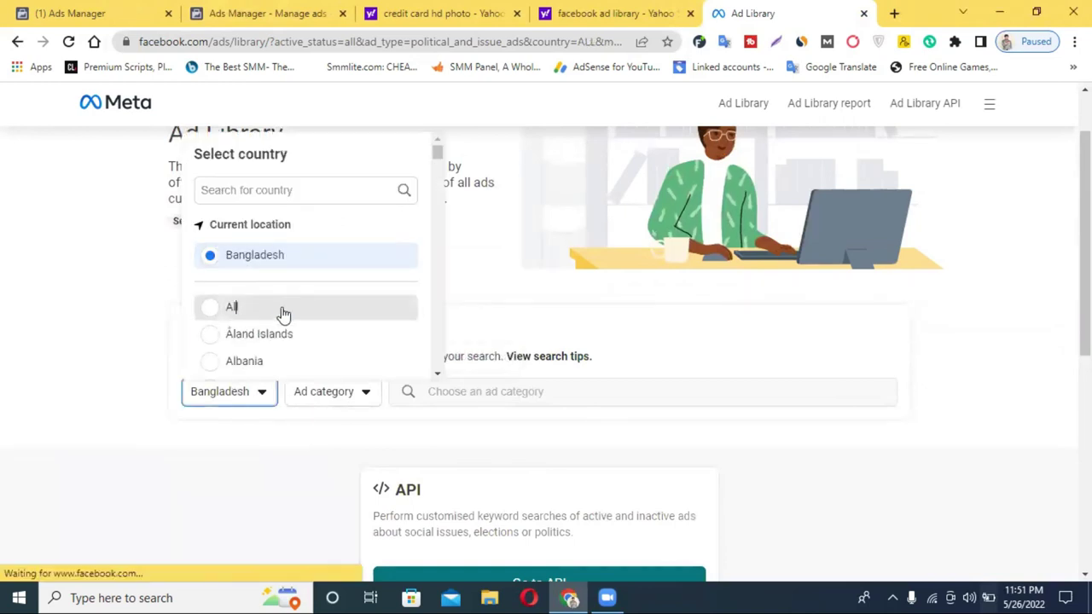
left_click(298, 397)
left_click(301, 398)
left_click(302, 399)
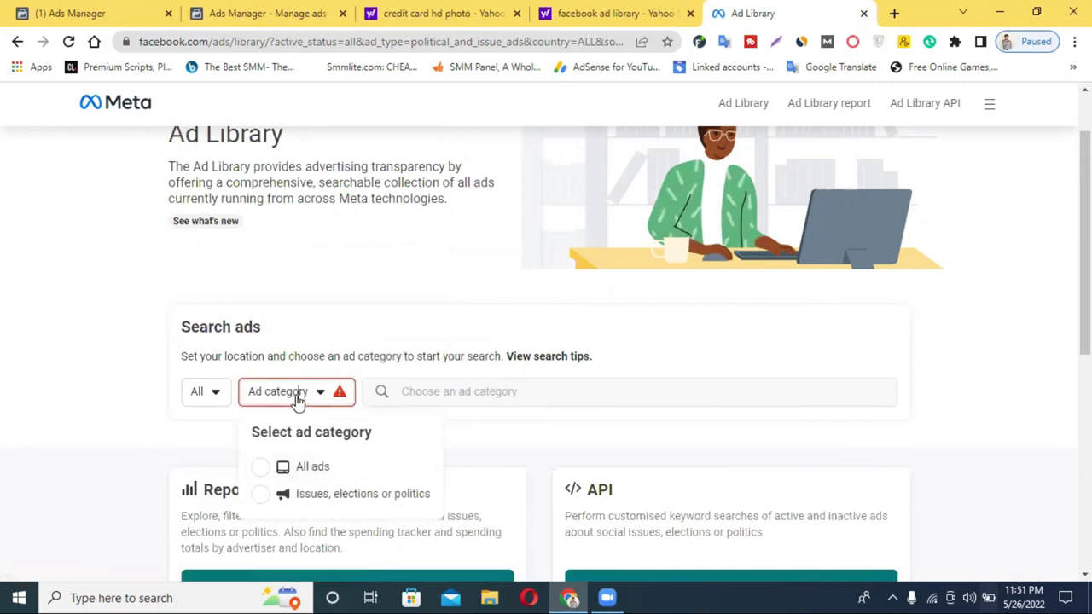
left_click(260, 466)
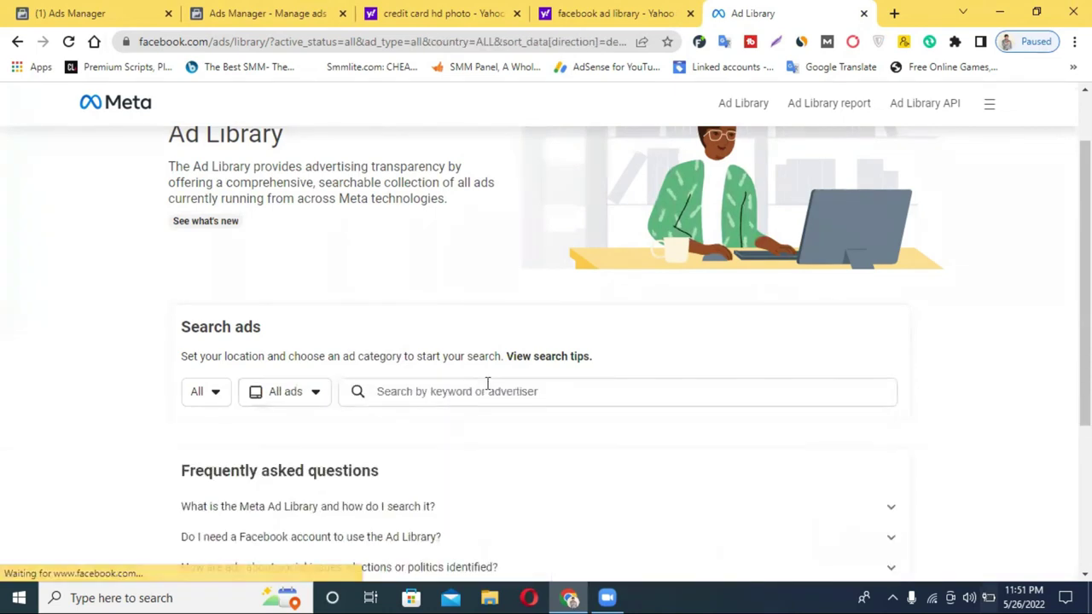
Enter fashion as the ad search term and choose the suggested advertiser Hejab Fashion Magazine
type("f")
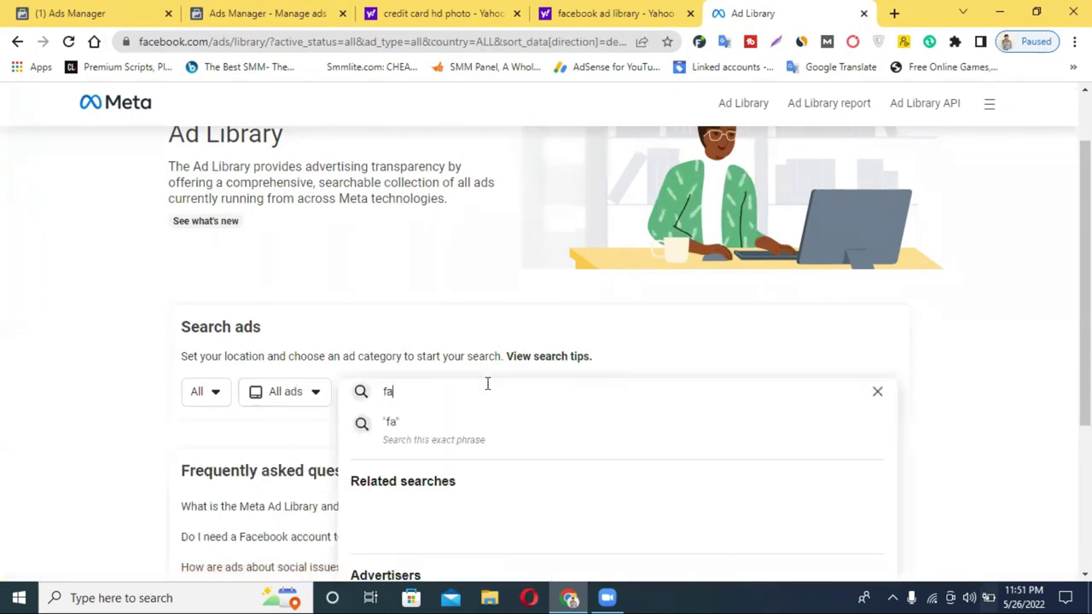
type("a")
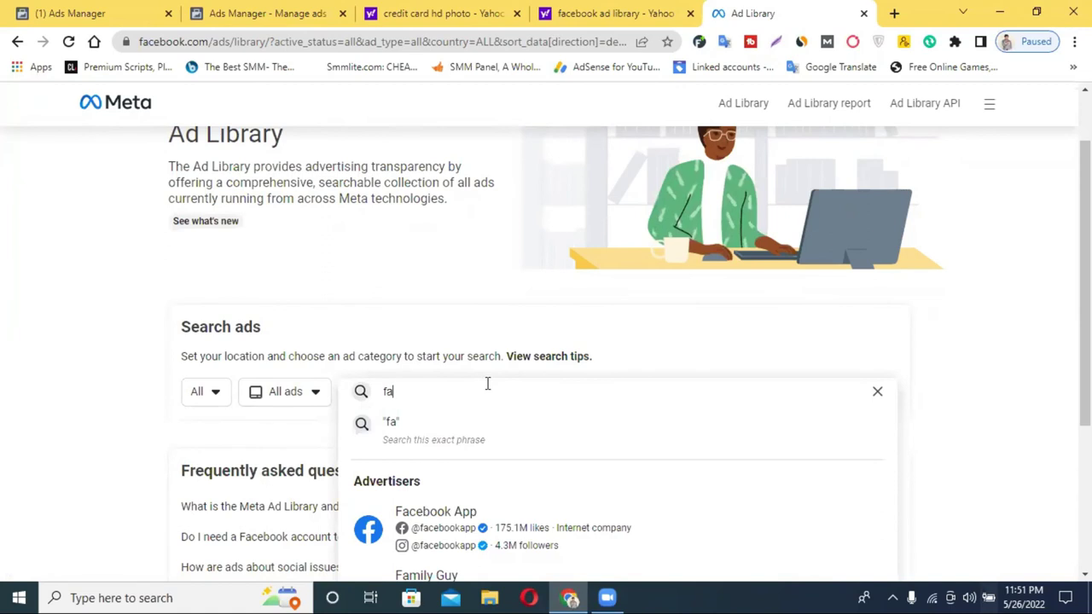
type("sh")
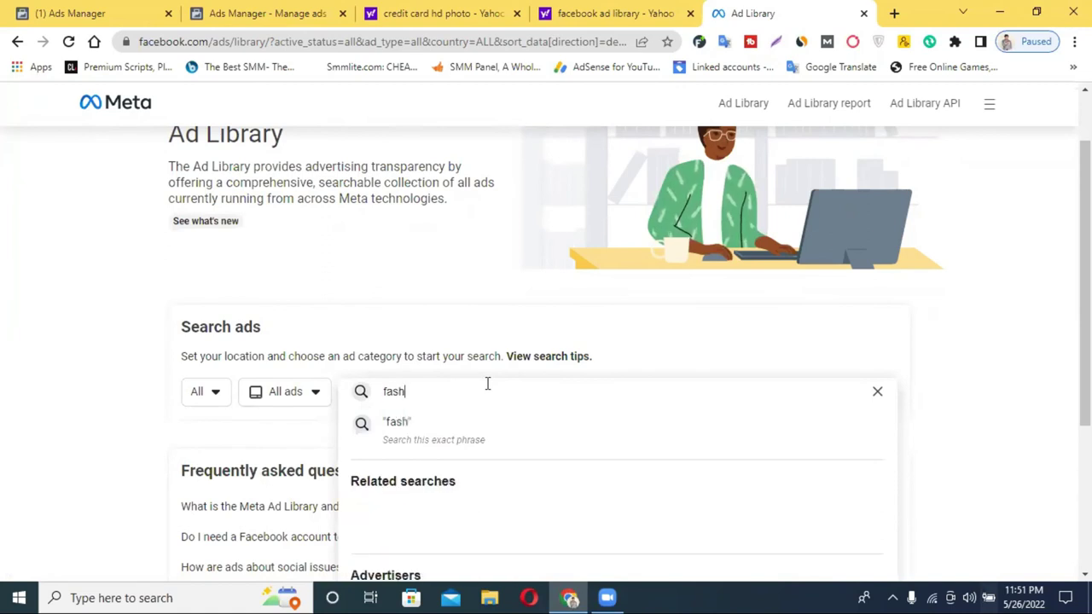
type("ion")
scroll(499, 415, "down", 2)
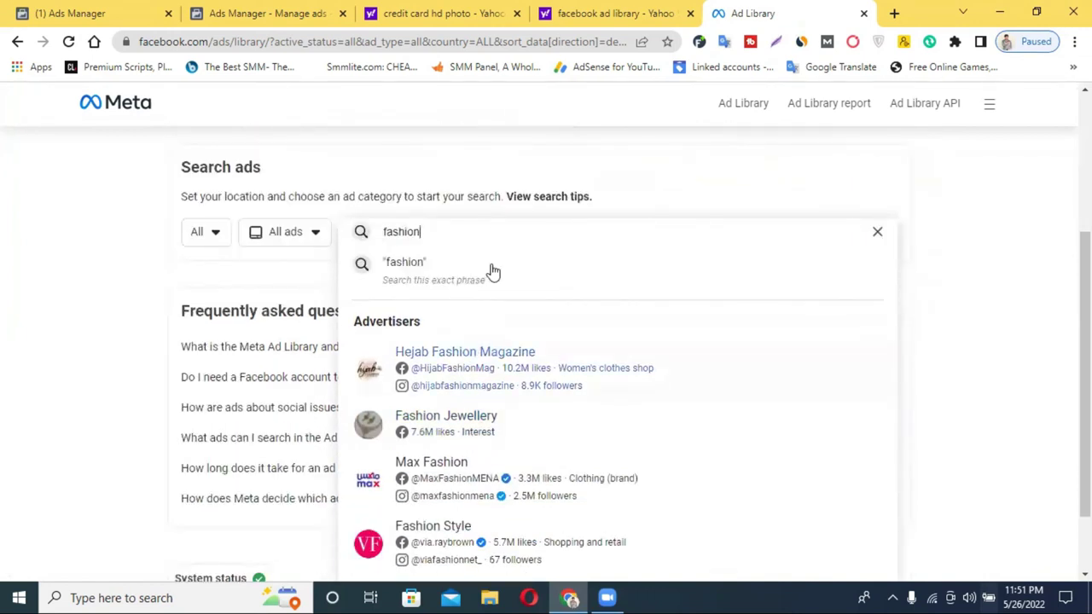
key("Down")
key("Down")
key("Return")
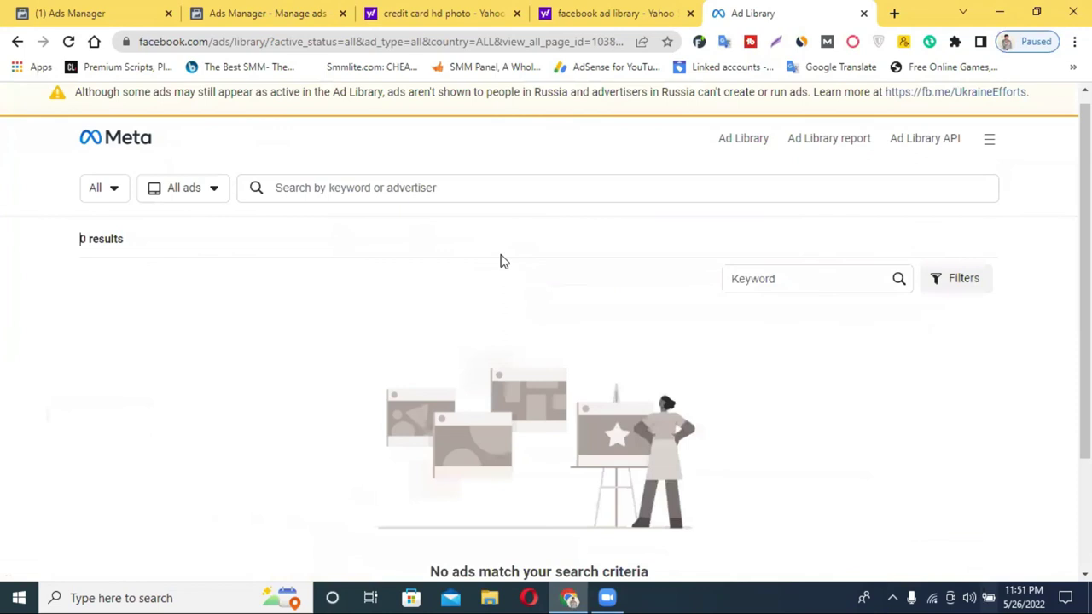
Run the recent keyword search for fashion and skim through the matching ads
left_click(318, 187)
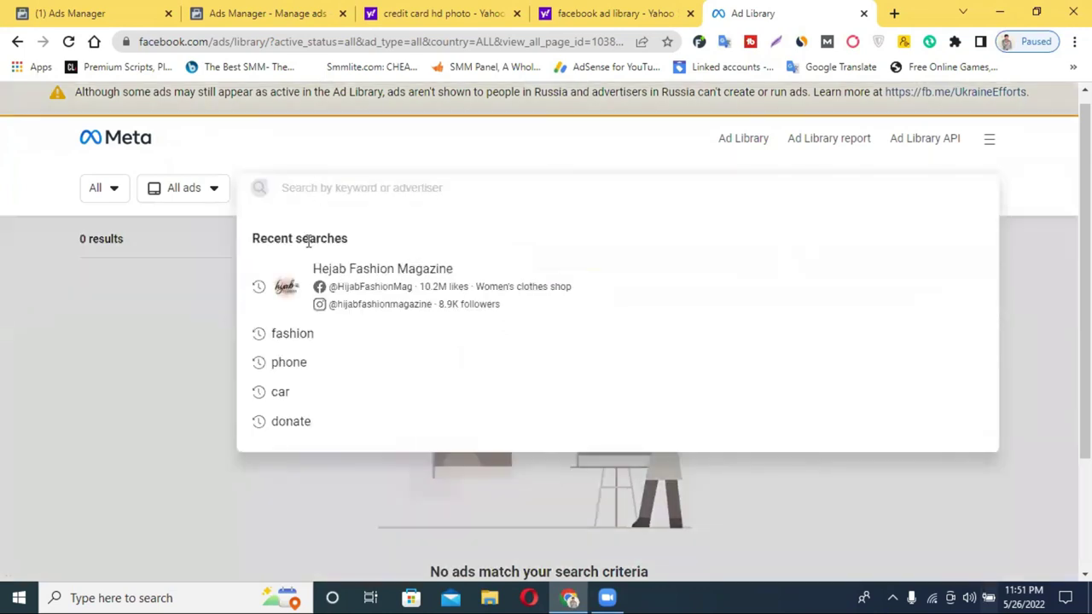
left_click(304, 339)
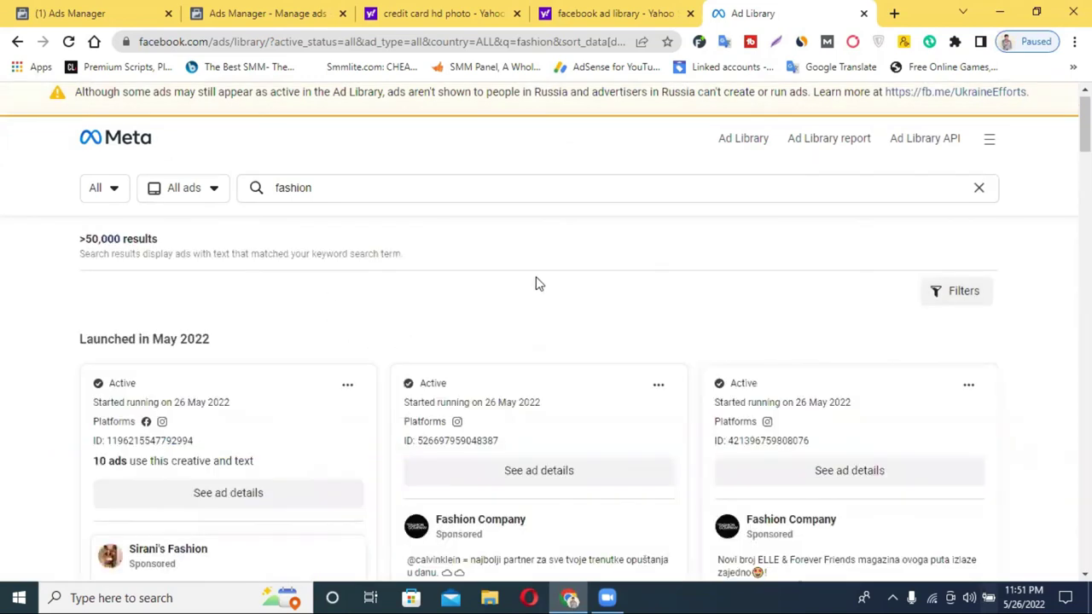
scroll(535, 284, "down", 2)
scroll(535, 284, "down", 4)
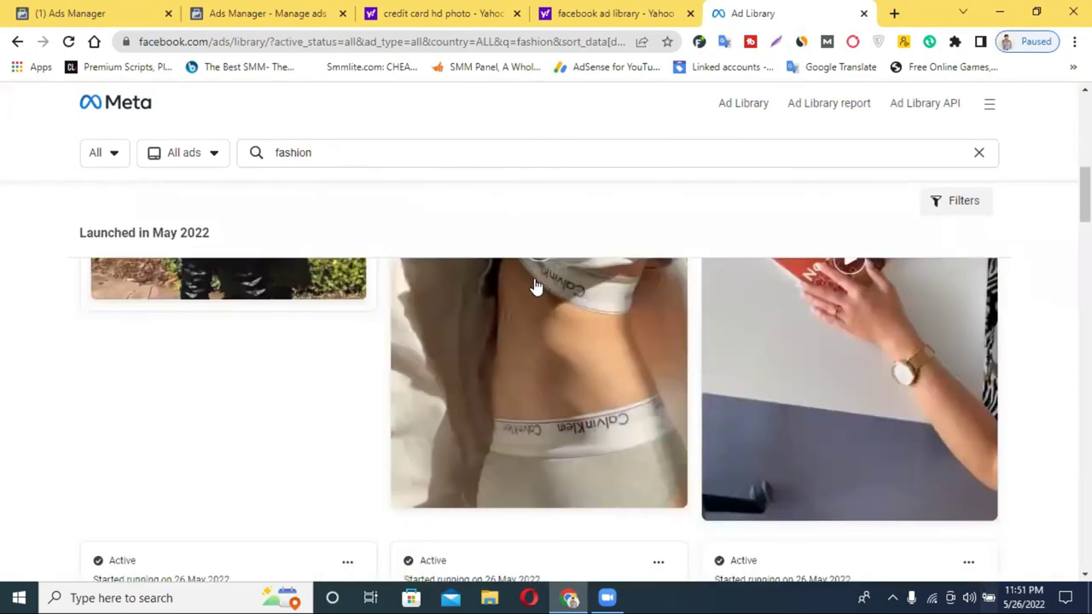
scroll(536, 284, "up", 3)
scroll(535, 284, "up", 3)
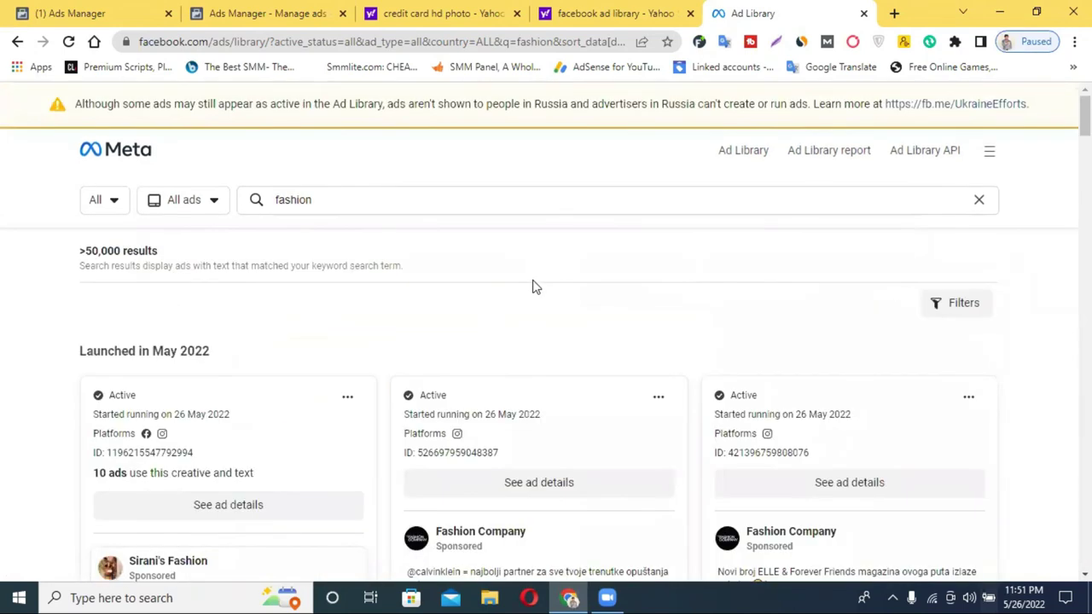
Examine the fashion ads launched in May 2022, highlighting the ad text of the Sirani's Fashion blazer ad
left_click(287, 199)
left_click(50, 283)
scroll(408, 318, "down", 3)
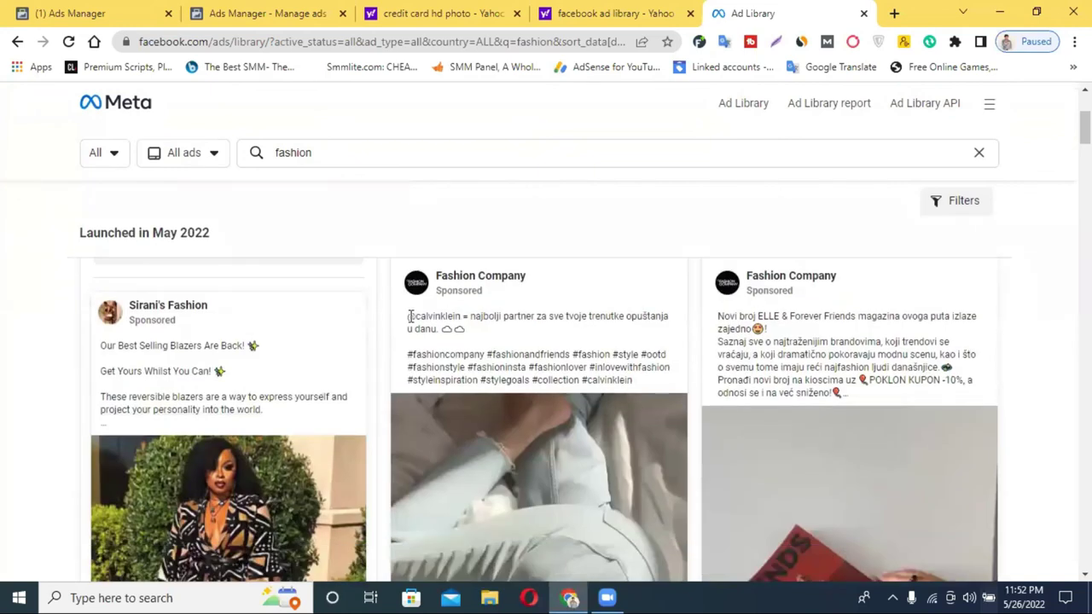
left_click_drag(97, 345, 286, 417)
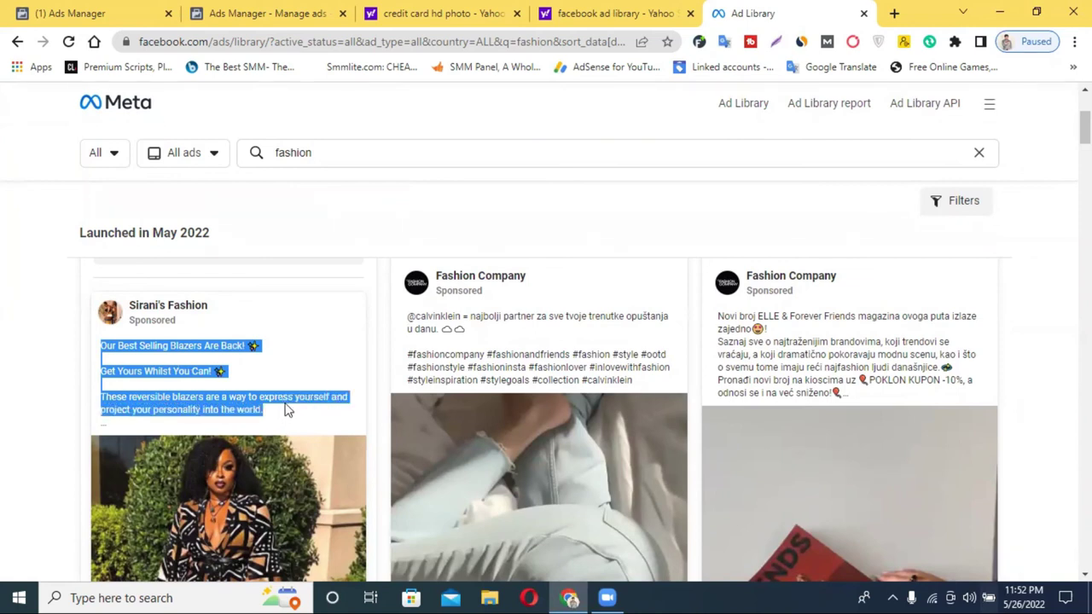
scroll(256, 389, "down", 1)
scroll(682, 432, "up", 2)
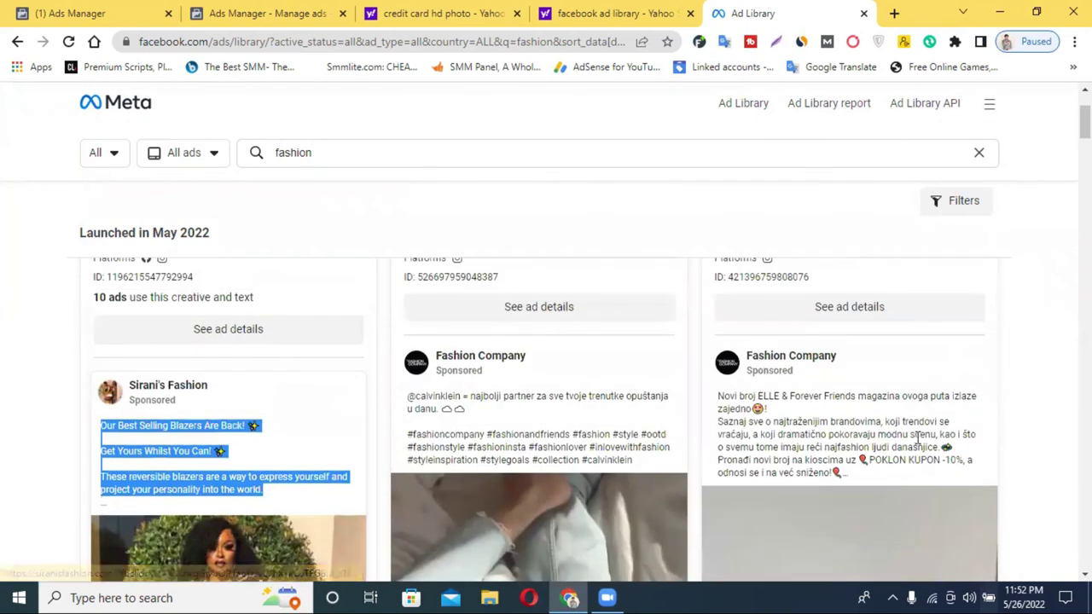
left_click(1058, 360)
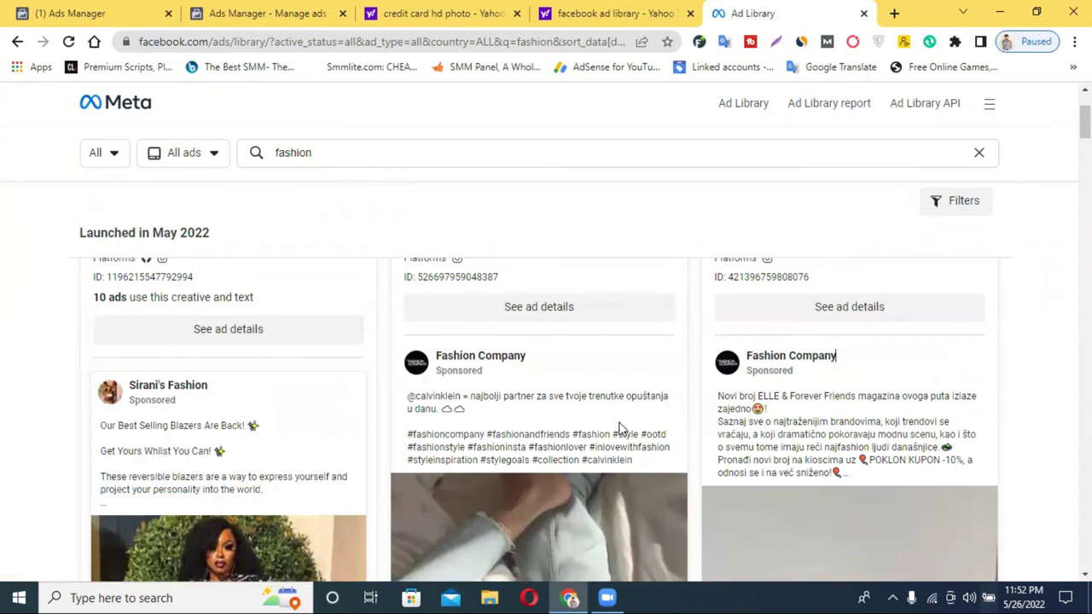
Browse further fashion ads and open the LaVid Fashion advertiser's Facebook Page in a separate tab
scroll(573, 418, "down", 10)
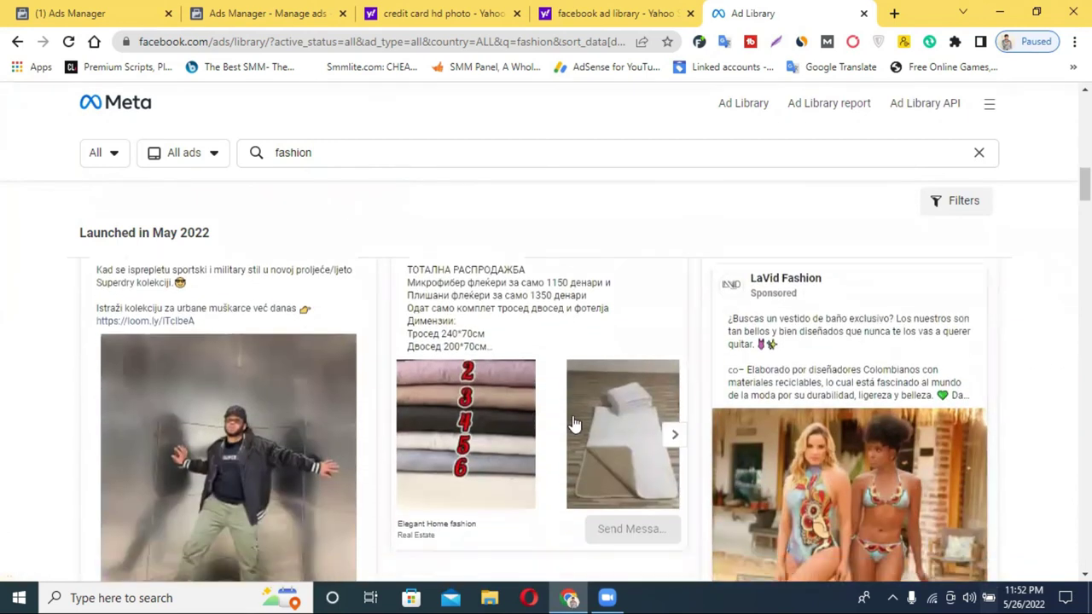
scroll(572, 424, "down", 4)
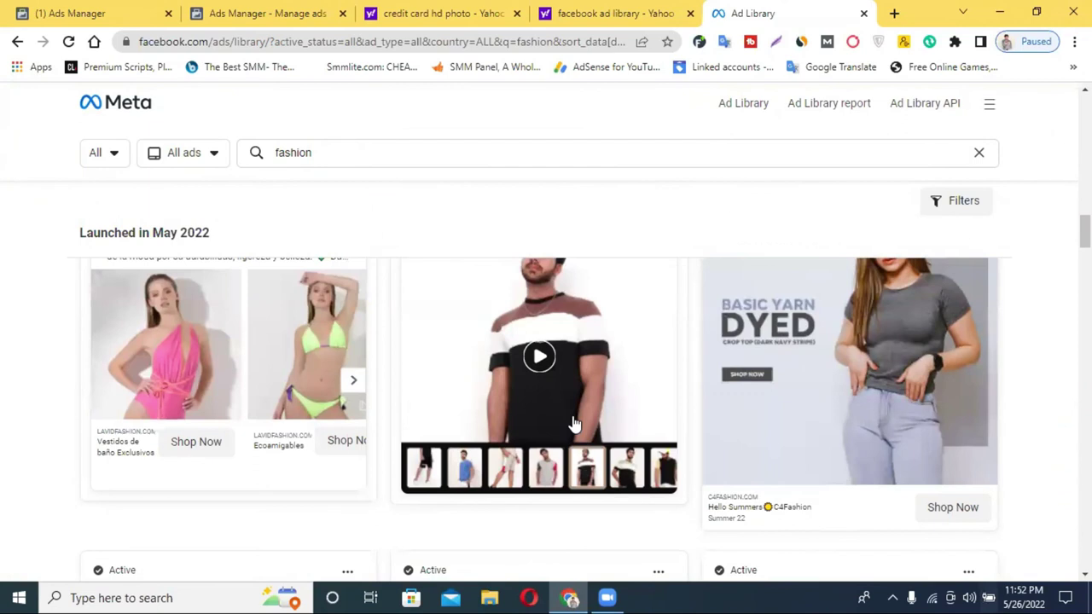
scroll(253, 409, "up", 1)
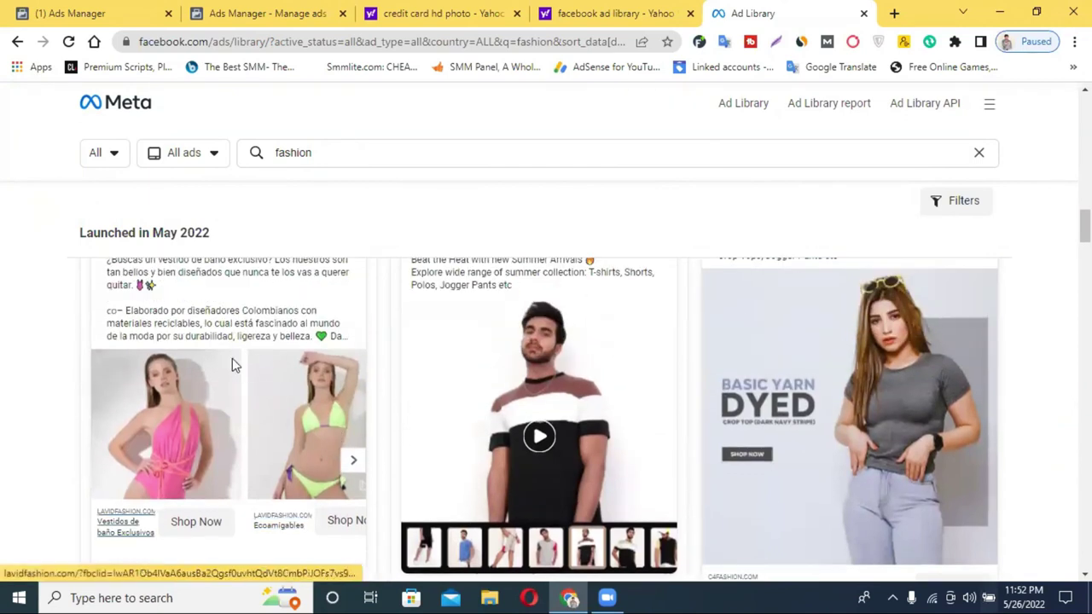
scroll(231, 365, "up", 3)
left_click(169, 388)
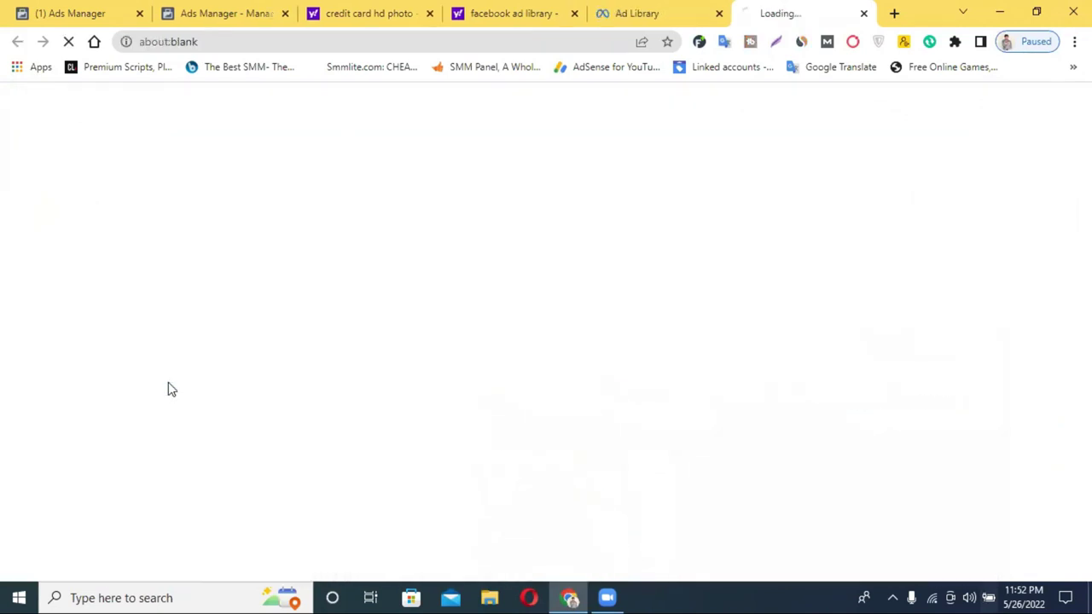
left_click(638, 10)
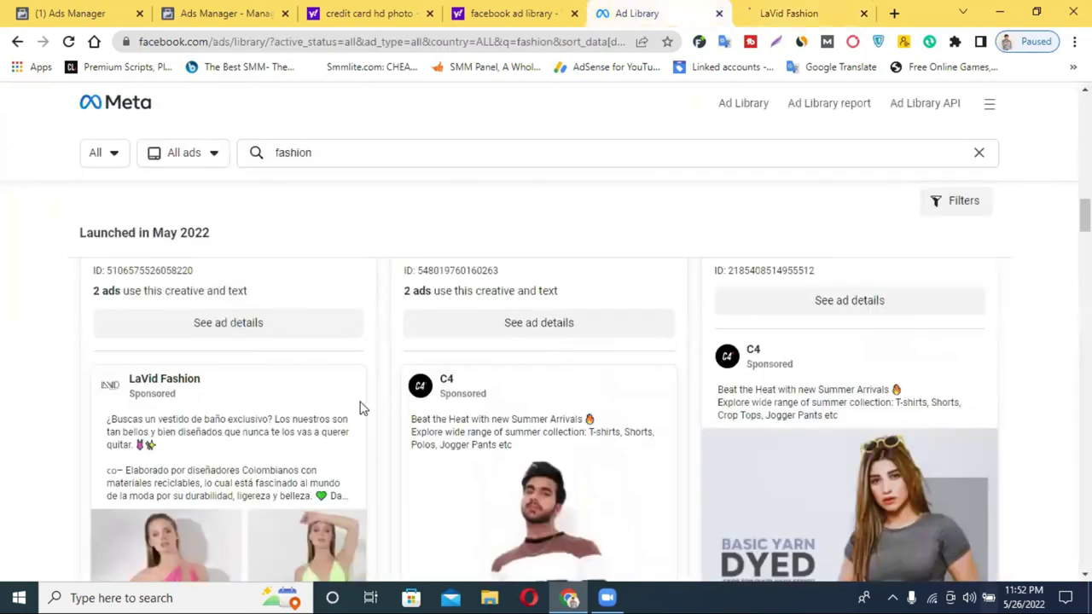
left_click(815, 12)
left_click(642, 9)
Look through the LaVid Fashion ad's product carousel and examine the About details and posts on its Facebook Page
scroll(319, 412, "down", 3)
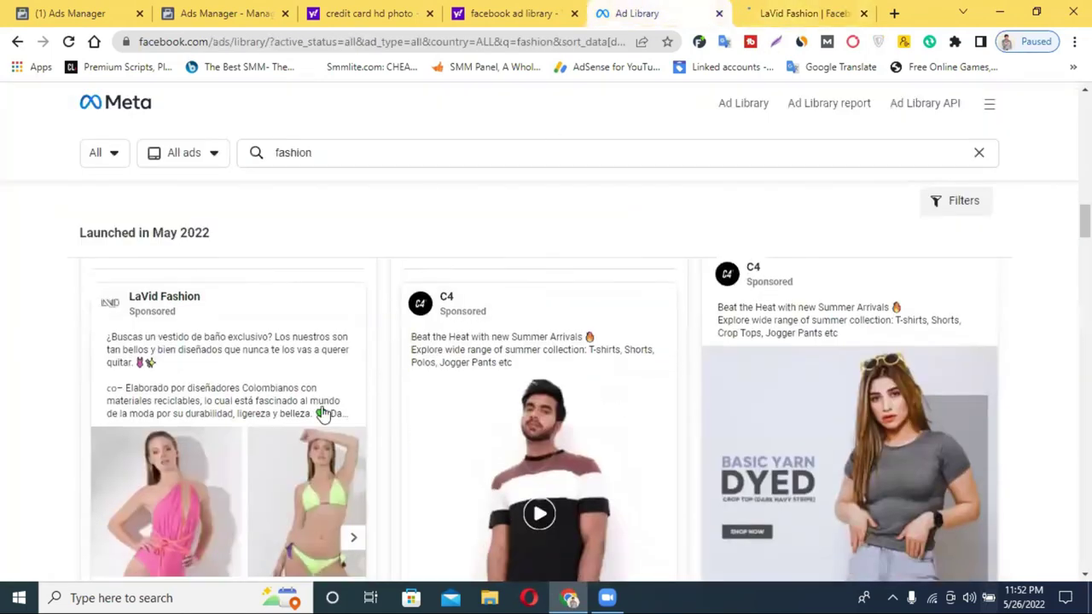
scroll(355, 402, "up", 2)
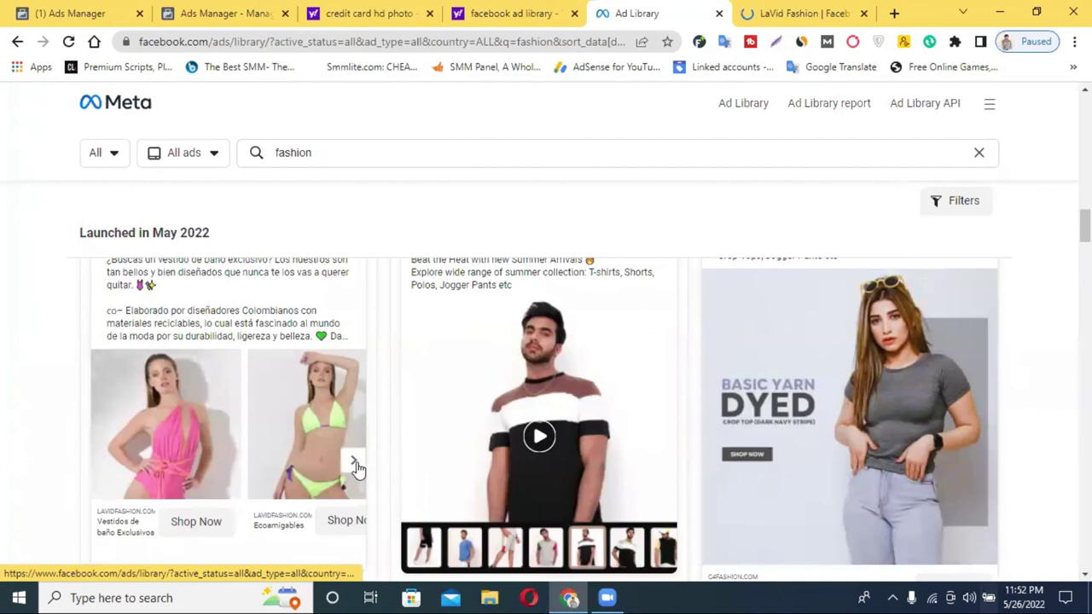
left_click(356, 465)
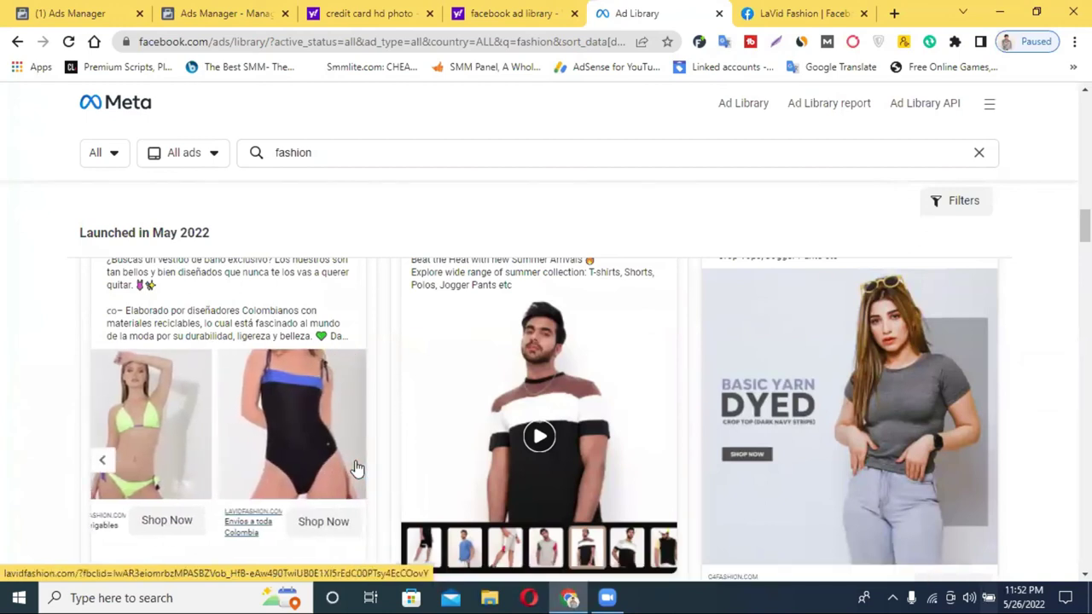
left_click(102, 461)
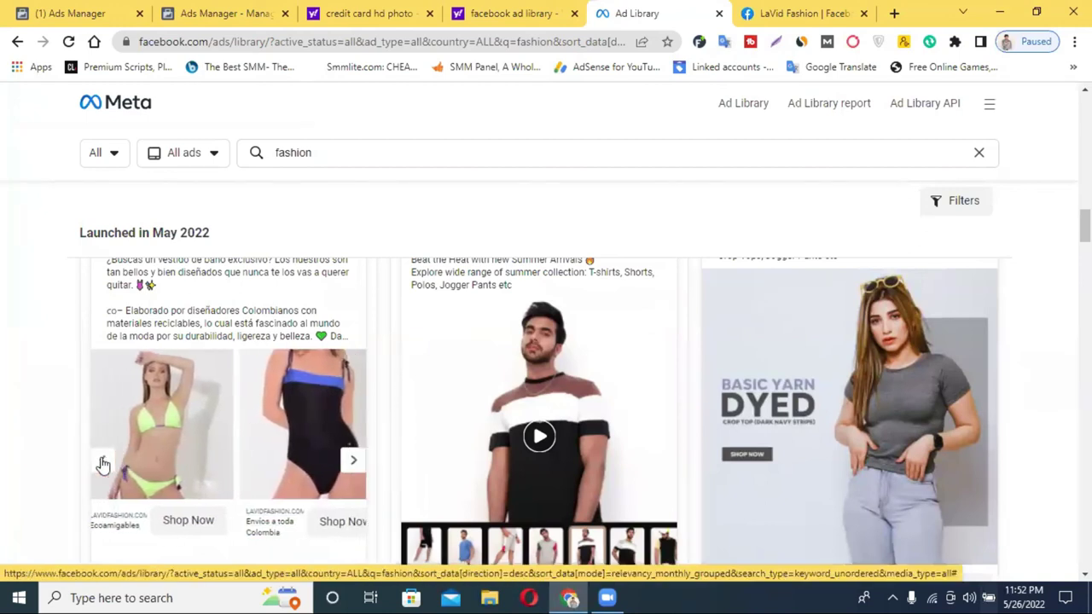
left_click(102, 465)
left_click(117, 461)
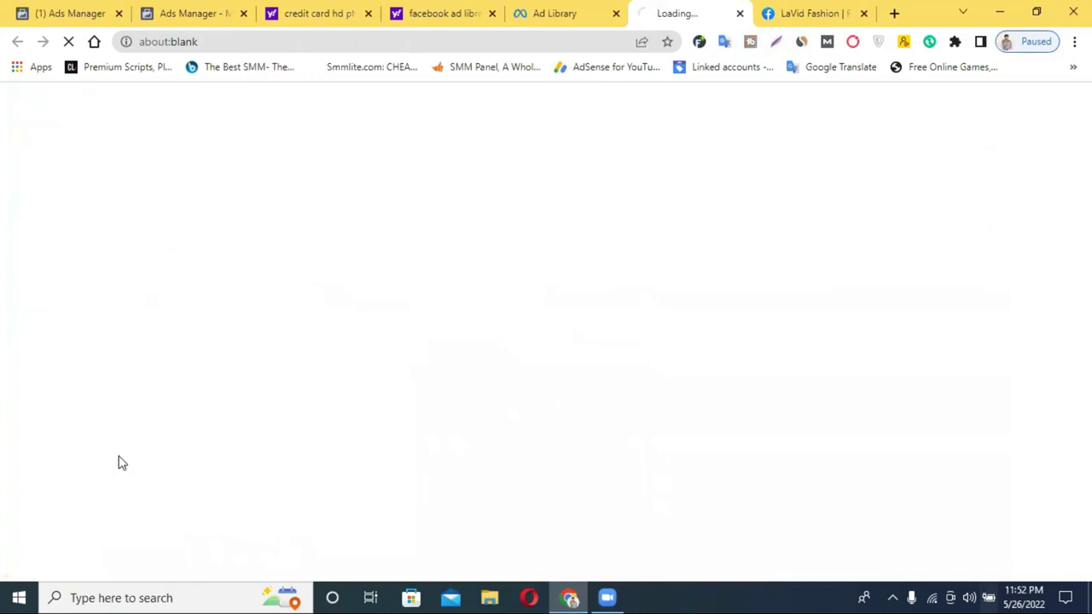
left_click(814, 14)
scroll(631, 345, "down", 3)
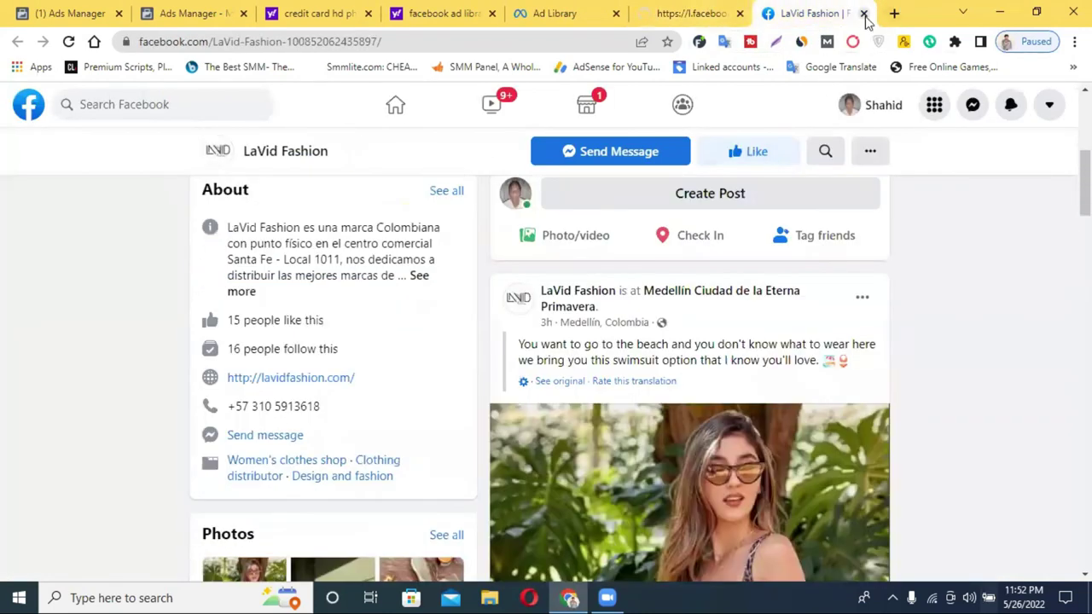
Close the LaVid Fashion Facebook Page and look through the K&K Fashion ad's carousel in the Ad Library results
left_click(864, 13)
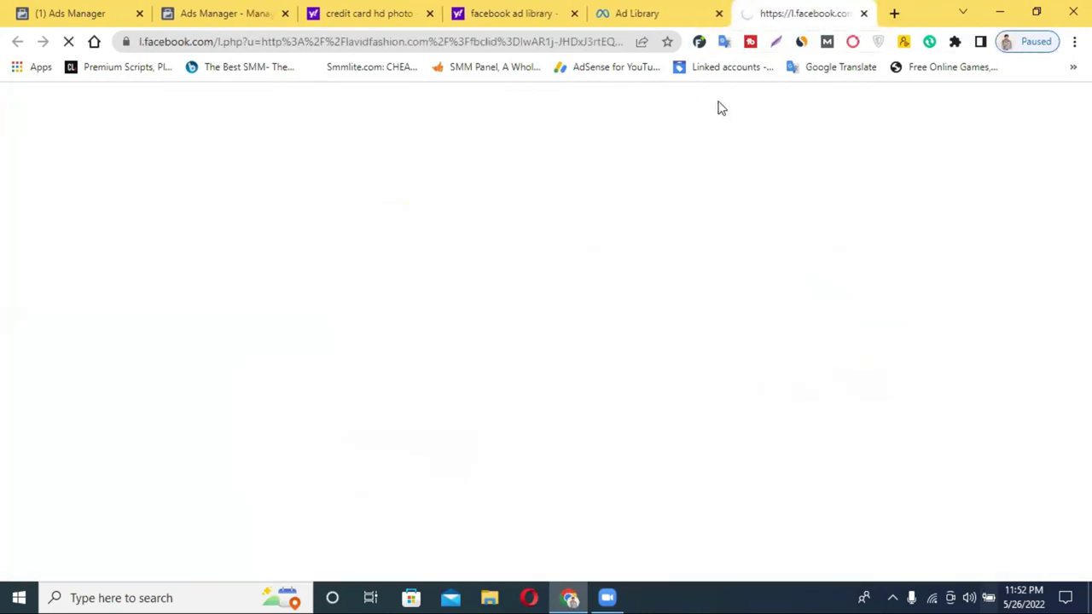
left_click(695, 10)
scroll(563, 370, "down", 10)
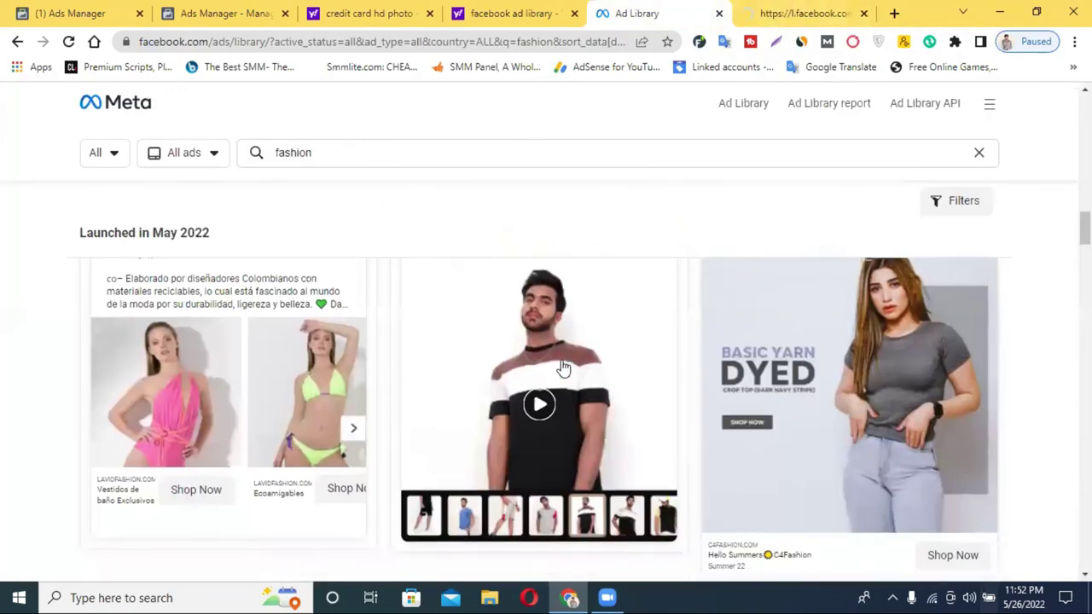
scroll(563, 369, "up", 2)
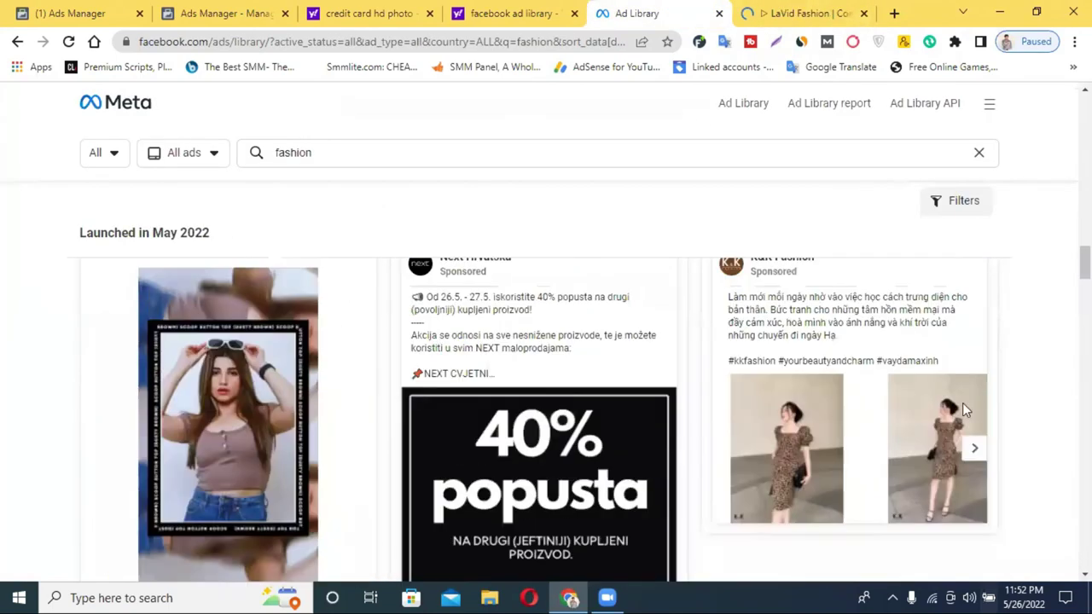
left_click(974, 449)
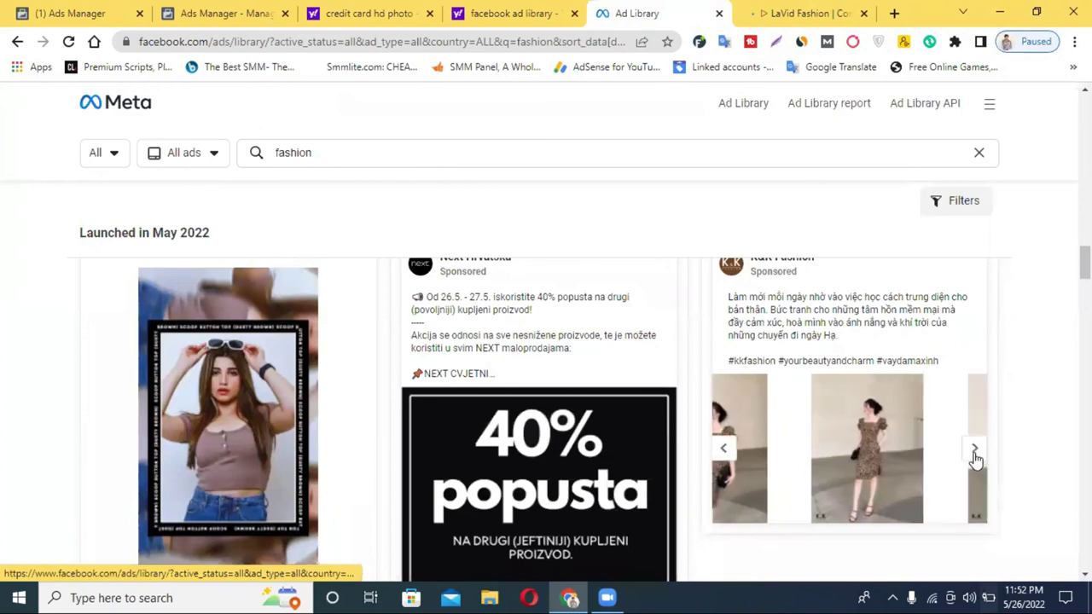
Examine the Max Fashion 50% off ads and browse further fashion ads launched in May 2022
scroll(879, 367, "down", 8)
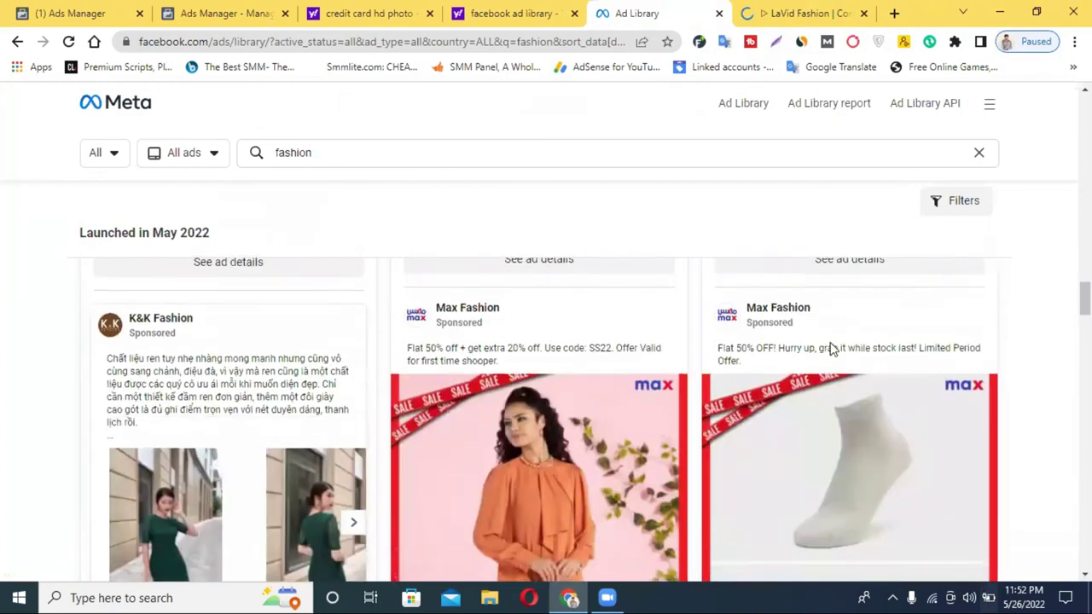
scroll(829, 353, "up", 2)
scroll(829, 353, "down", 2)
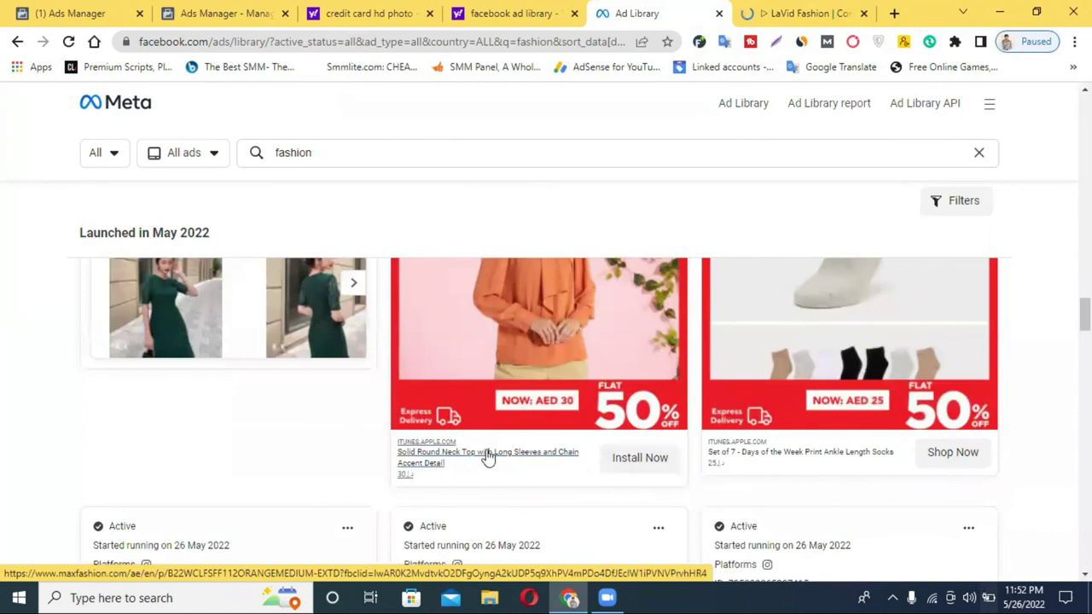
scroll(558, 433, "up", 2)
scroll(555, 401, "down", 6)
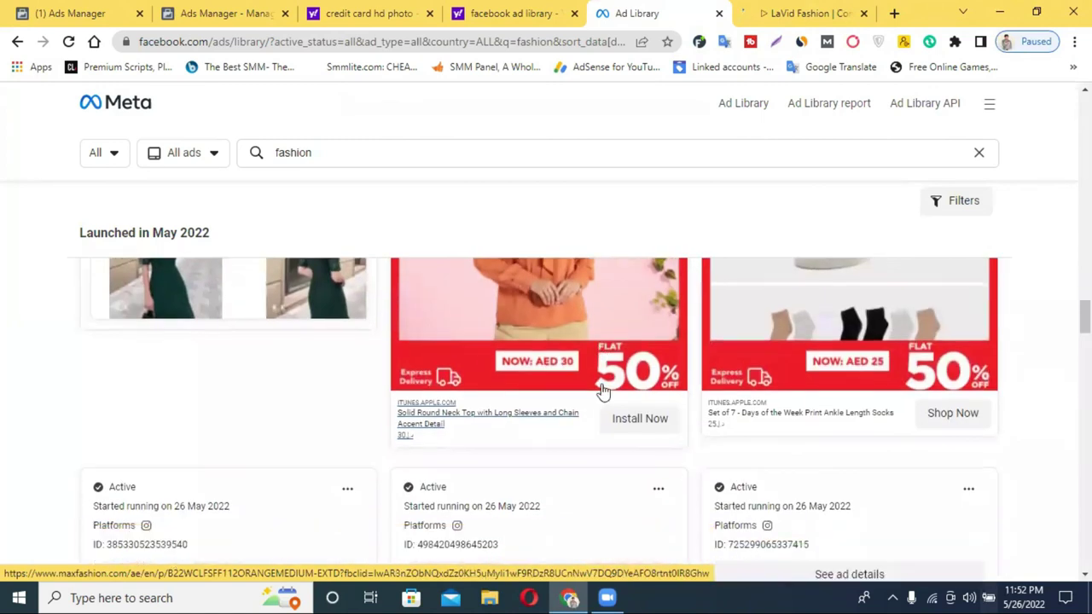
scroll(614, 384, "down", 5)
scroll(613, 385, "up", 3)
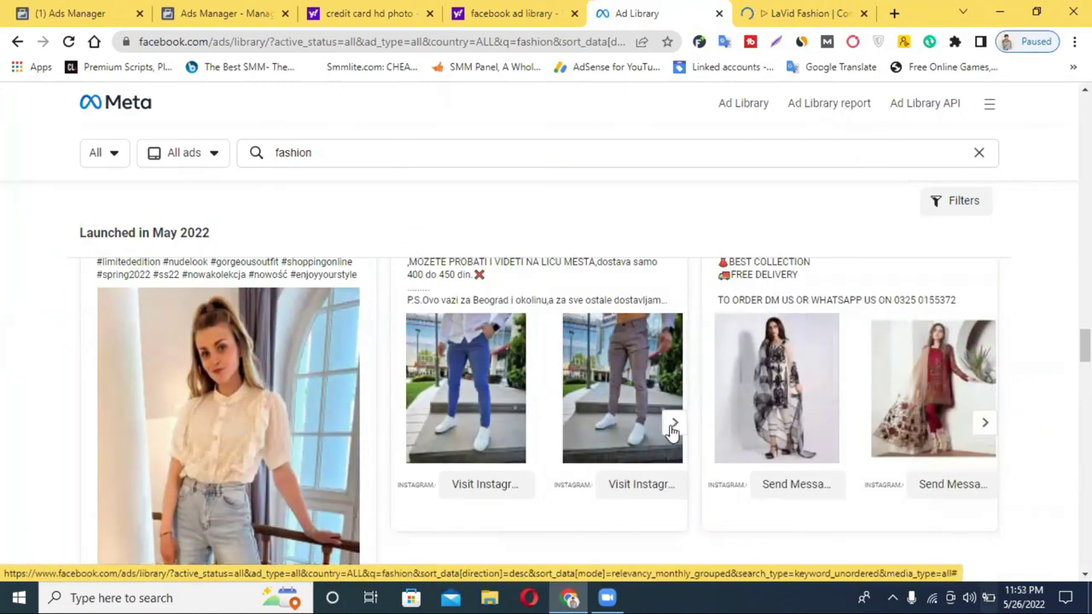
Look through the product carousels of the Fashion Room BeoGard 2 and Store 11 ads and check the Store 11 ad text
left_click(674, 424)
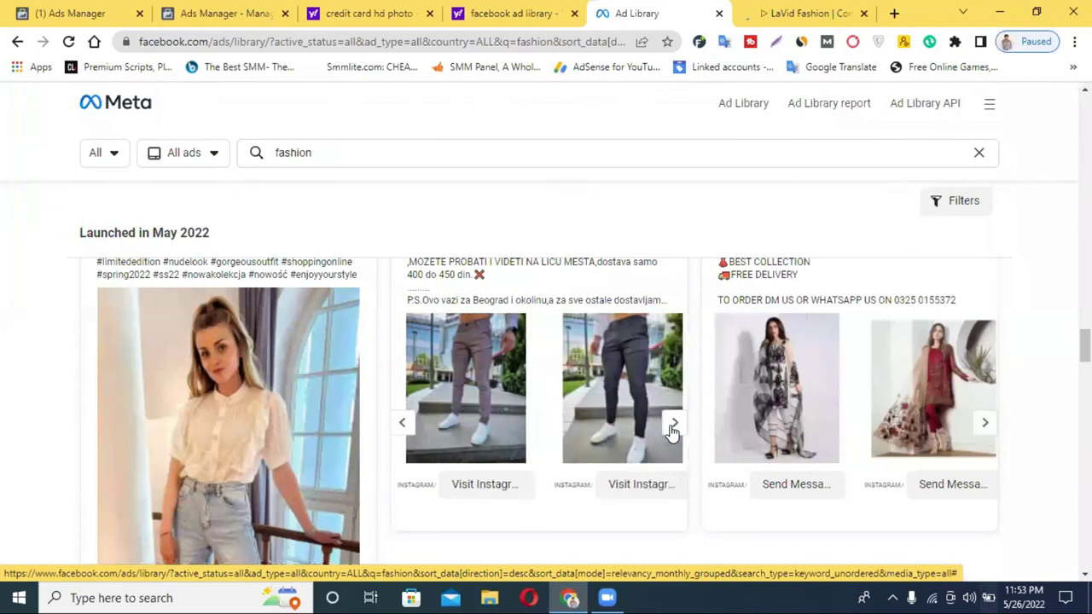
left_click(672, 425)
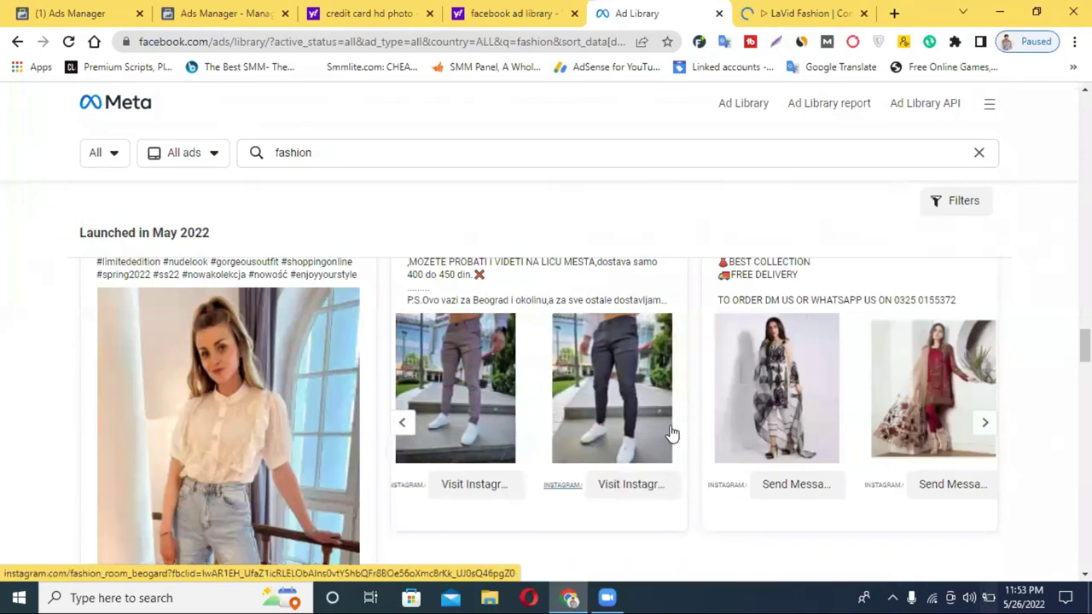
left_click(988, 424)
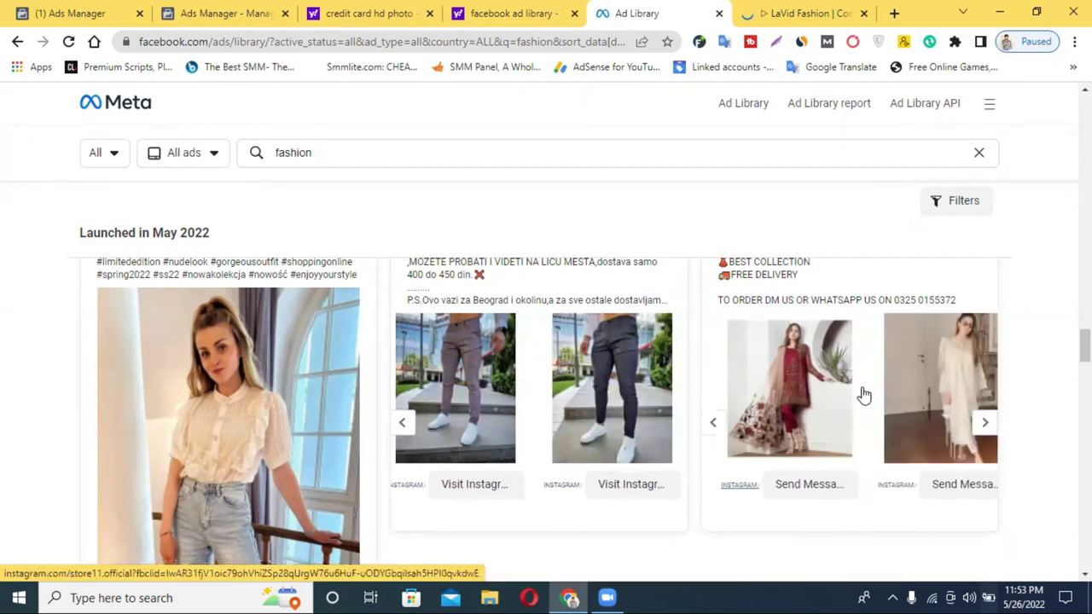
left_click(981, 424)
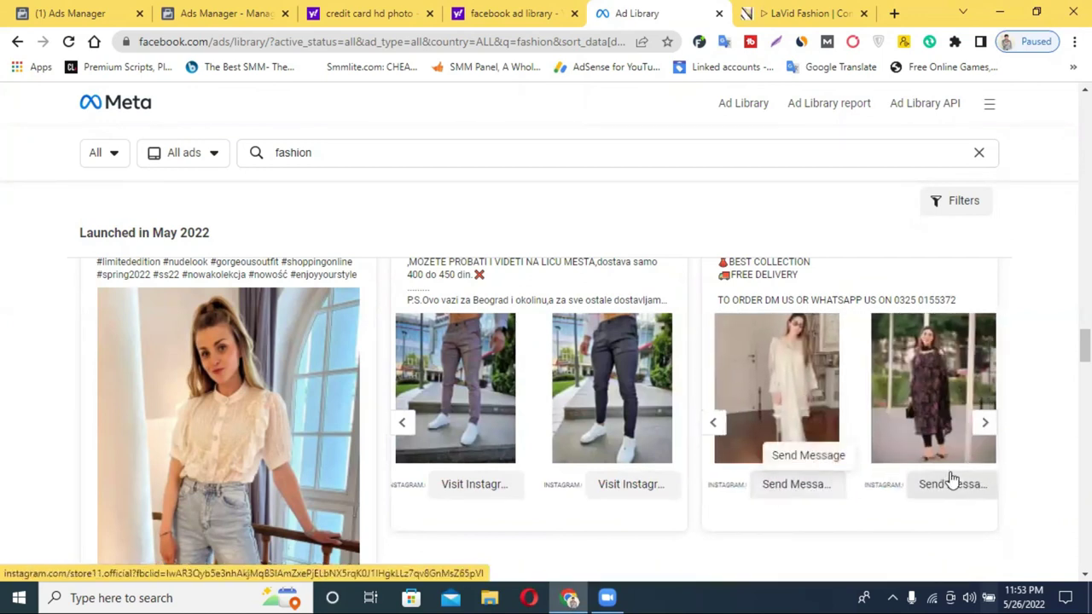
left_click(988, 425)
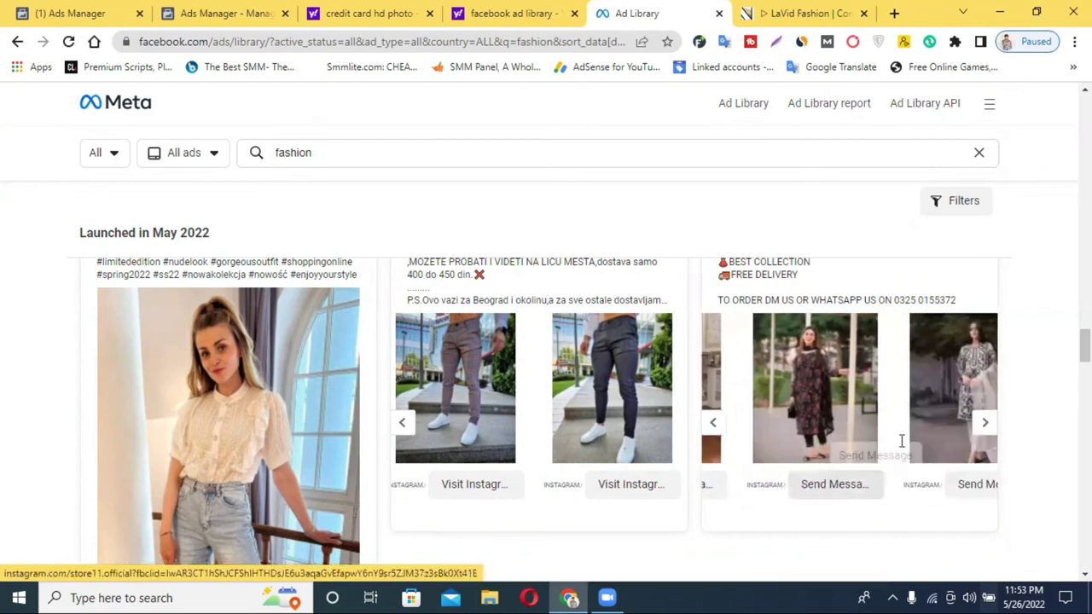
left_click(988, 425)
scroll(844, 436, "up", 2)
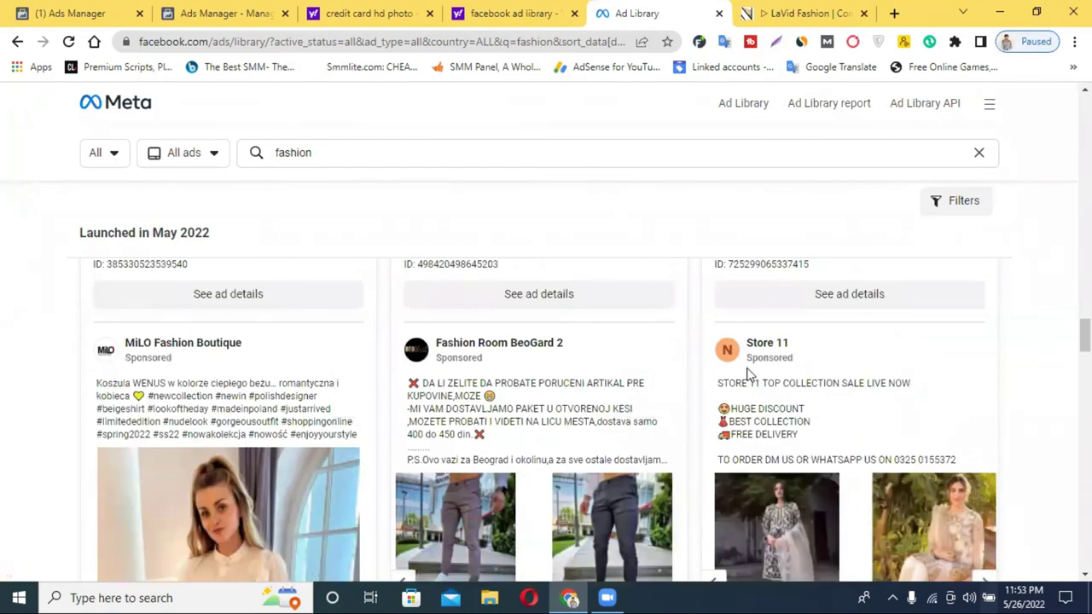
Close the LaVid Fashion website and the credit card photo search, and return to the new campaign dialog in Ads Manager
scroll(528, 386, "down", 5)
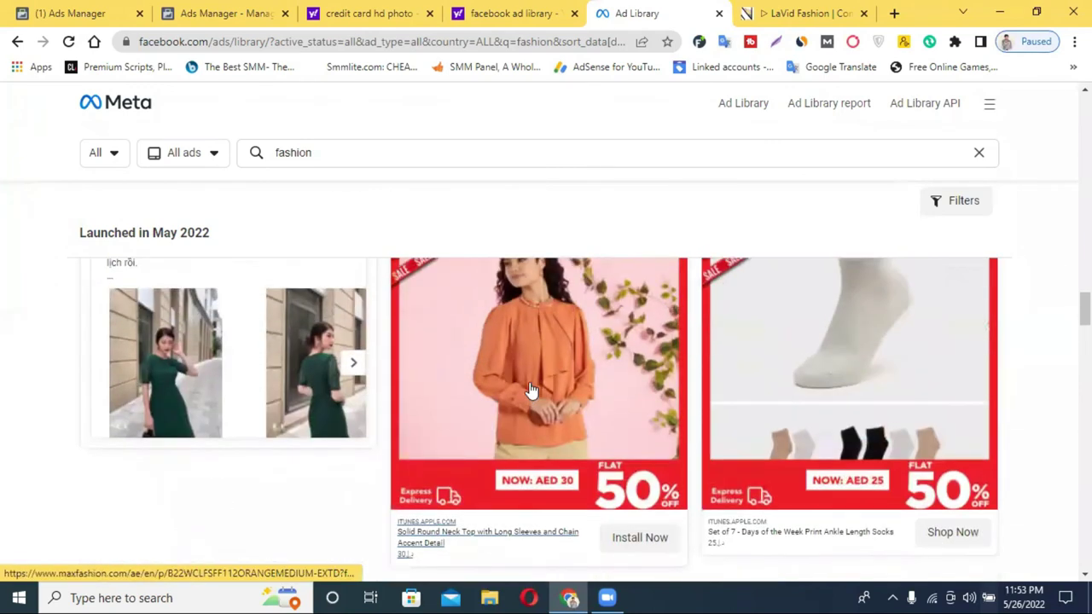
scroll(531, 389, "up", 10)
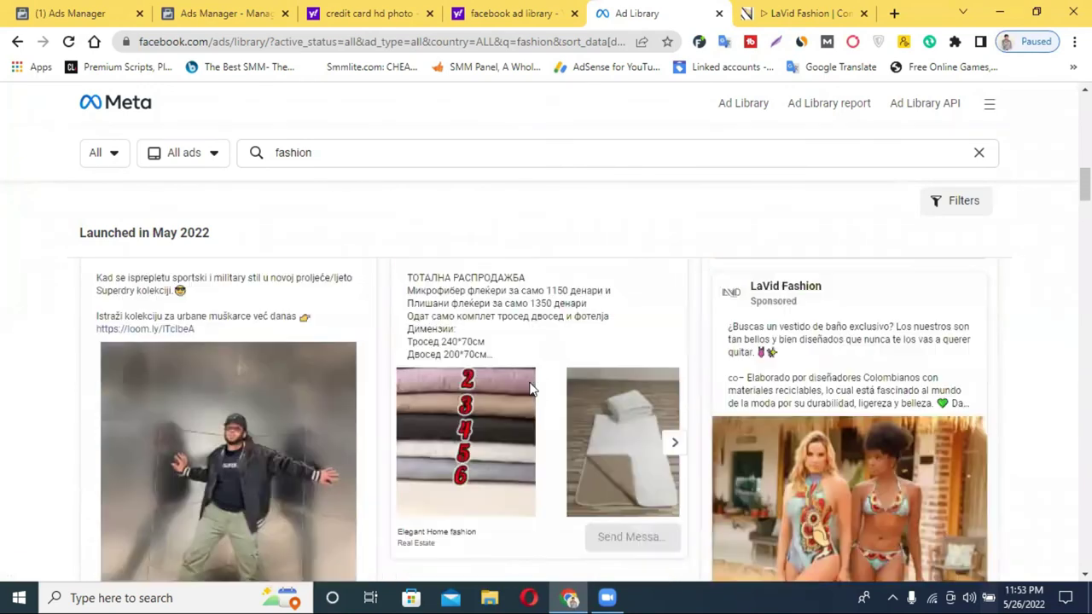
scroll(480, 383, "up", 10)
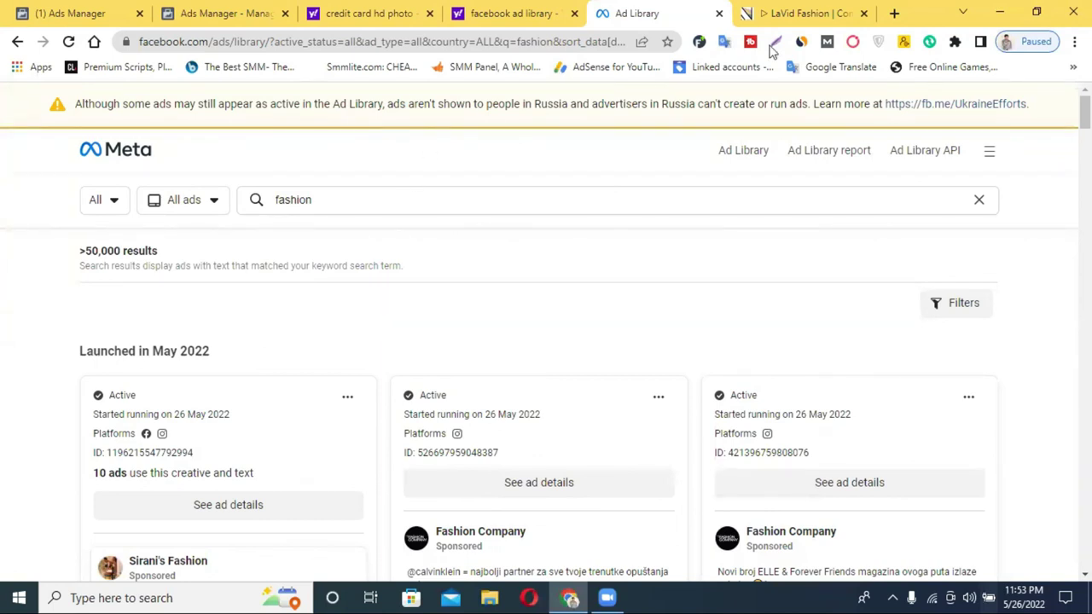
left_click(843, 15)
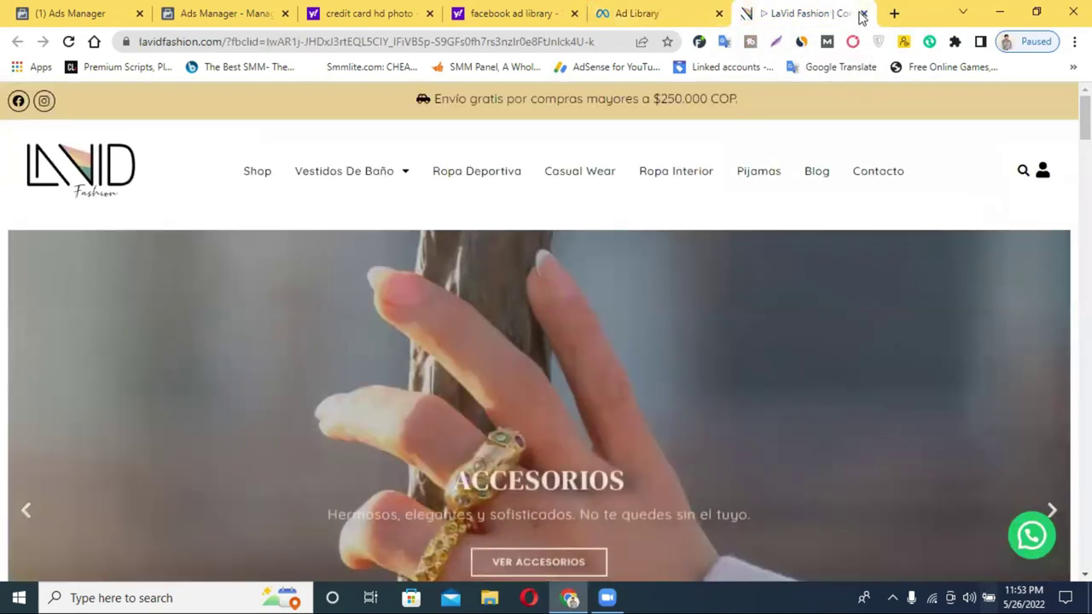
left_click(862, 14)
left_click(385, 10)
left_click(299, 10)
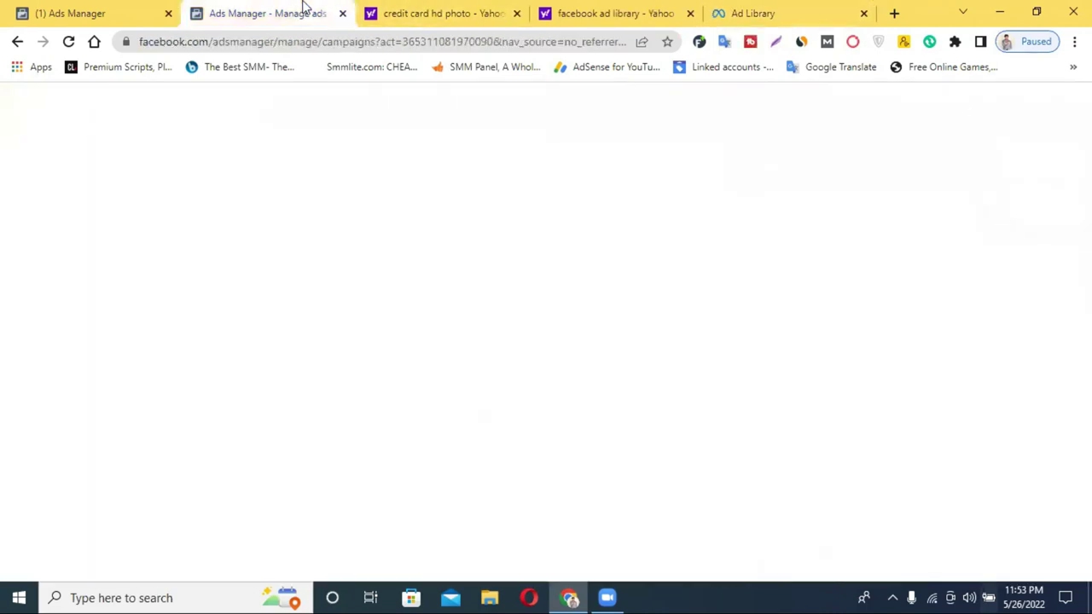
left_click(516, 14)
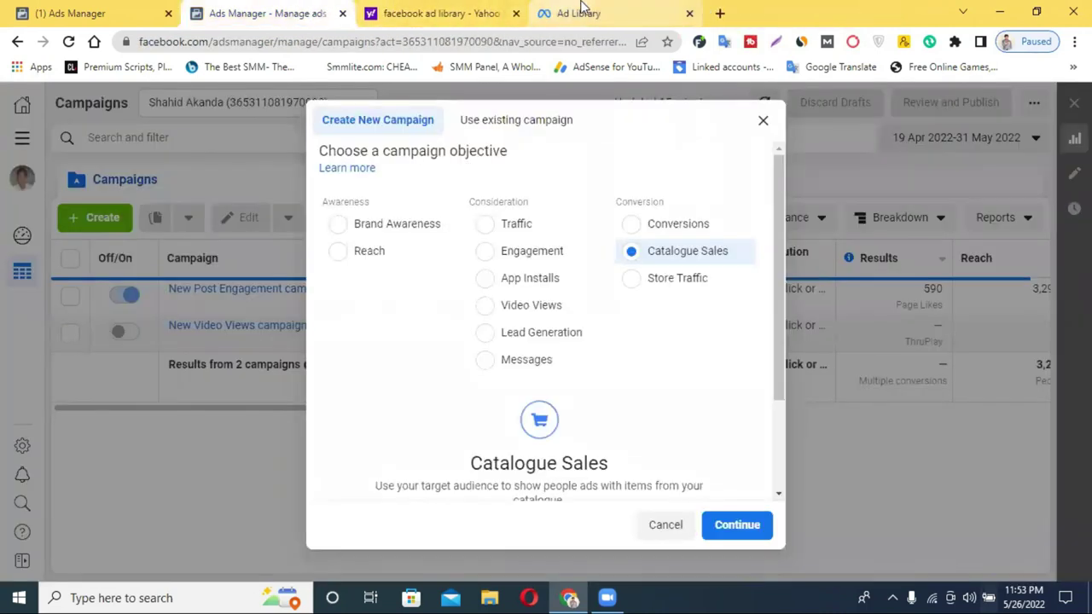
left_click(583, 11)
left_click(444, 13)
left_click(265, 12)
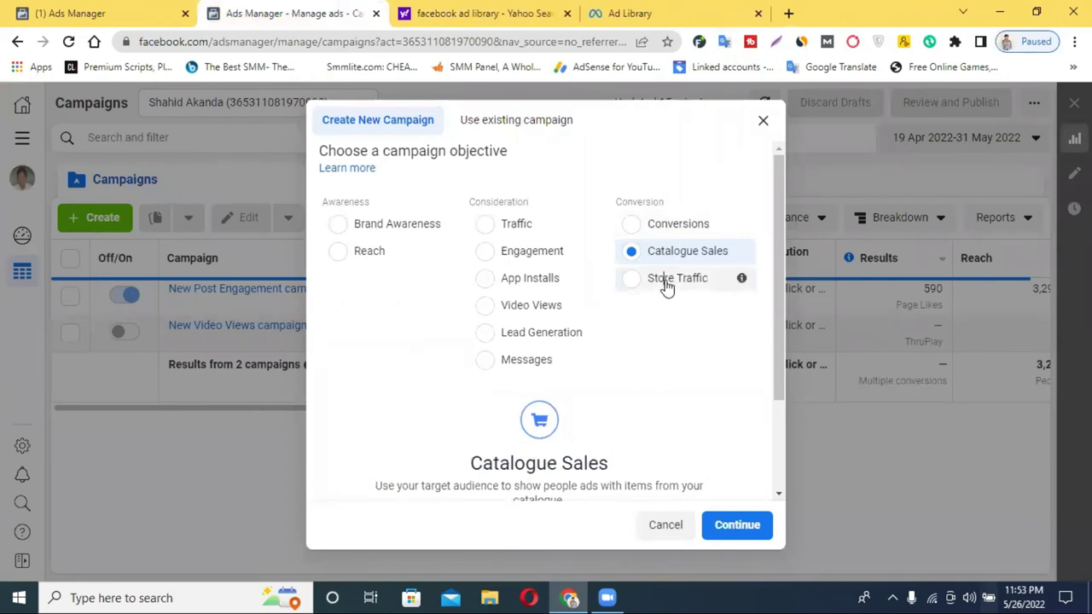
Choose the Store Traffic campaign objective and highlight "Store Traffic objective" in its Facebook Page requirement note
left_click(666, 285)
scroll(550, 406, "down", 2)
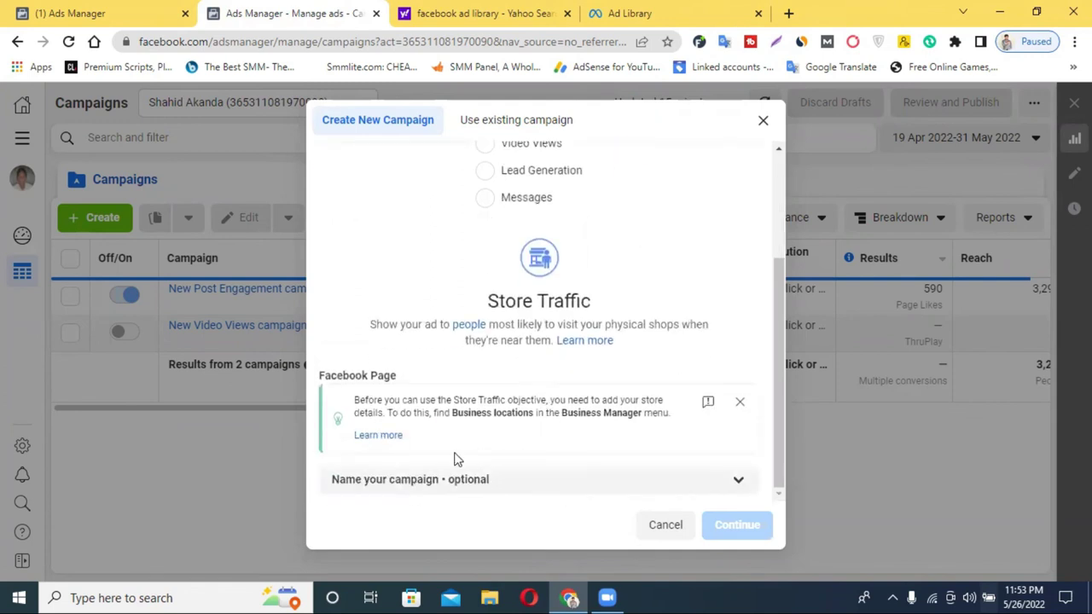
left_click_drag(458, 400, 545, 398)
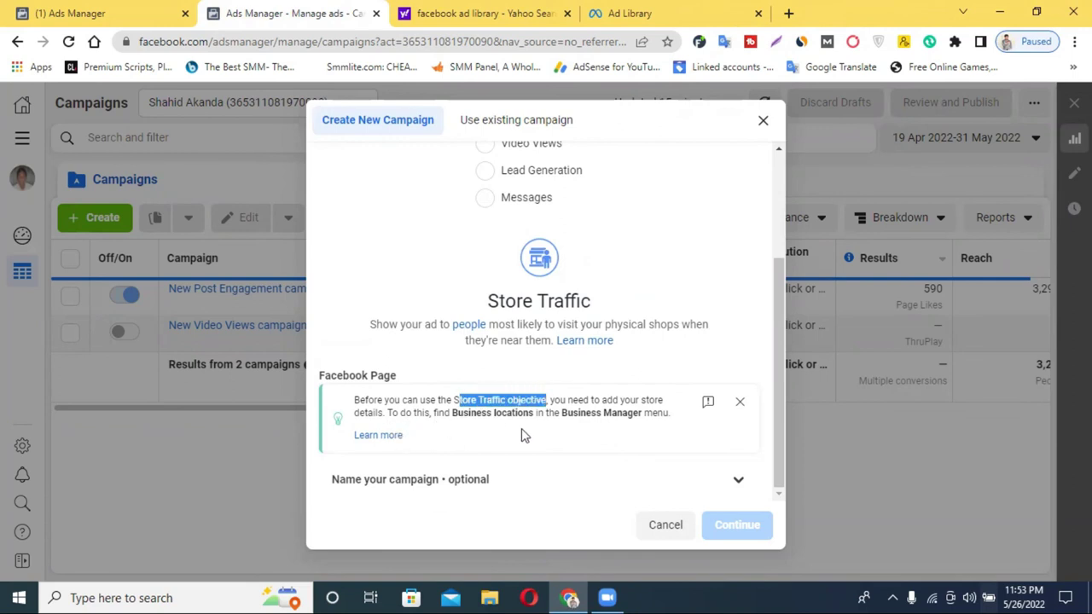
scroll(587, 382, "up", 3)
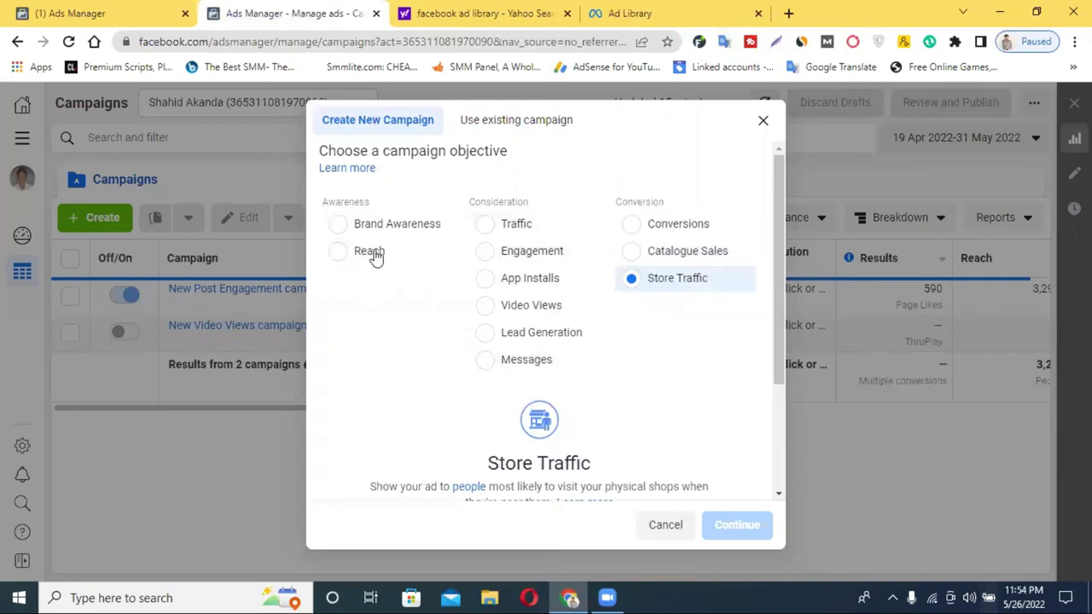
scroll(444, 313, "down", 2)
scroll(444, 313, "up", 2)
scroll(418, 328, "down", 1)
scroll(461, 365, "up", 1)
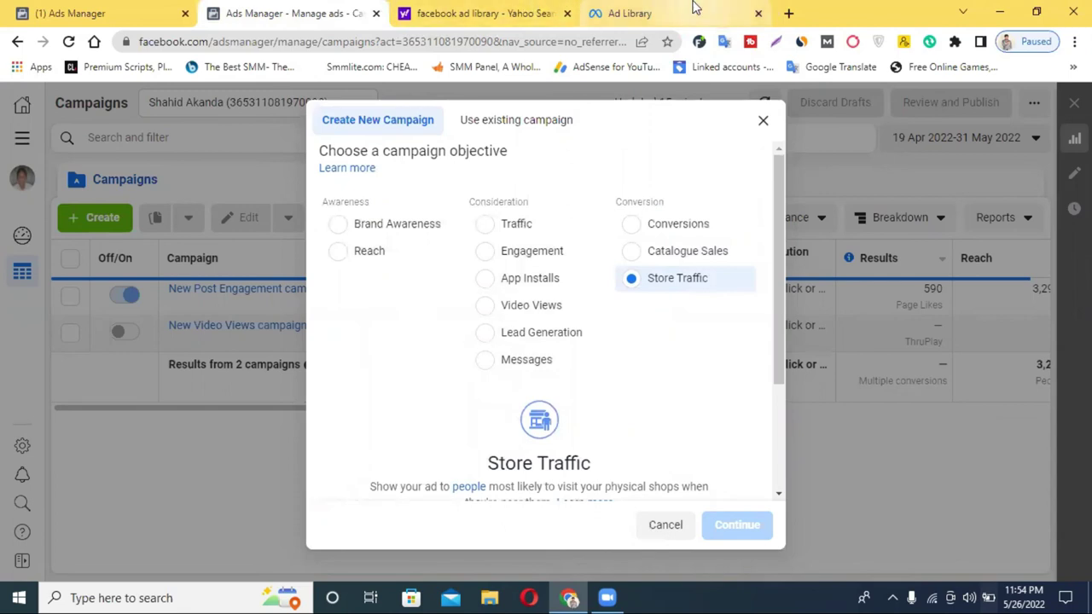
left_click(450, 10)
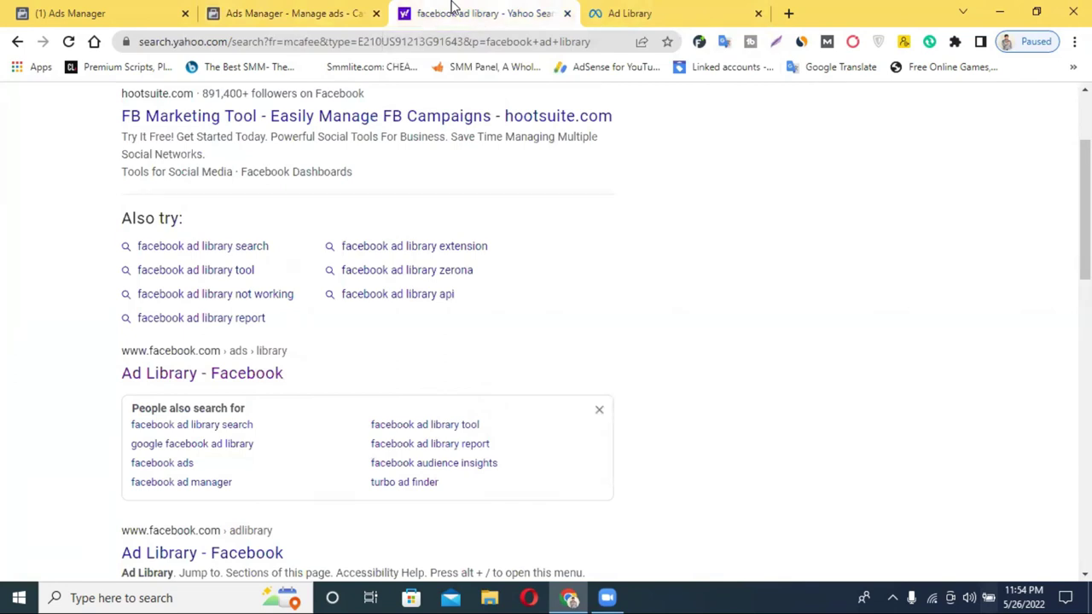
left_click(344, 11)
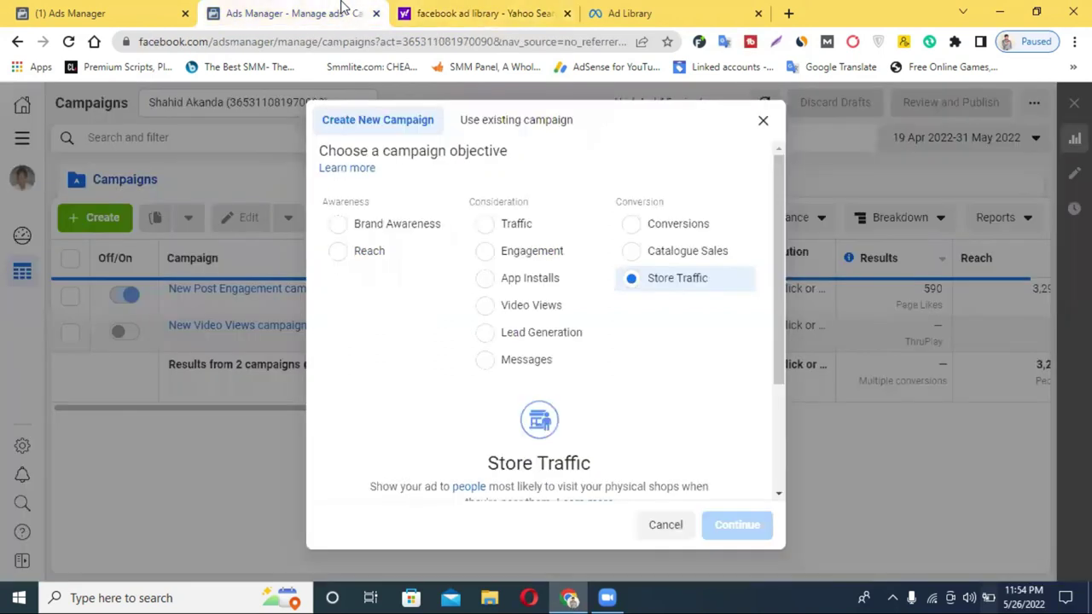
scroll(702, 404, "down", 3)
scroll(702, 404, "up", 3)
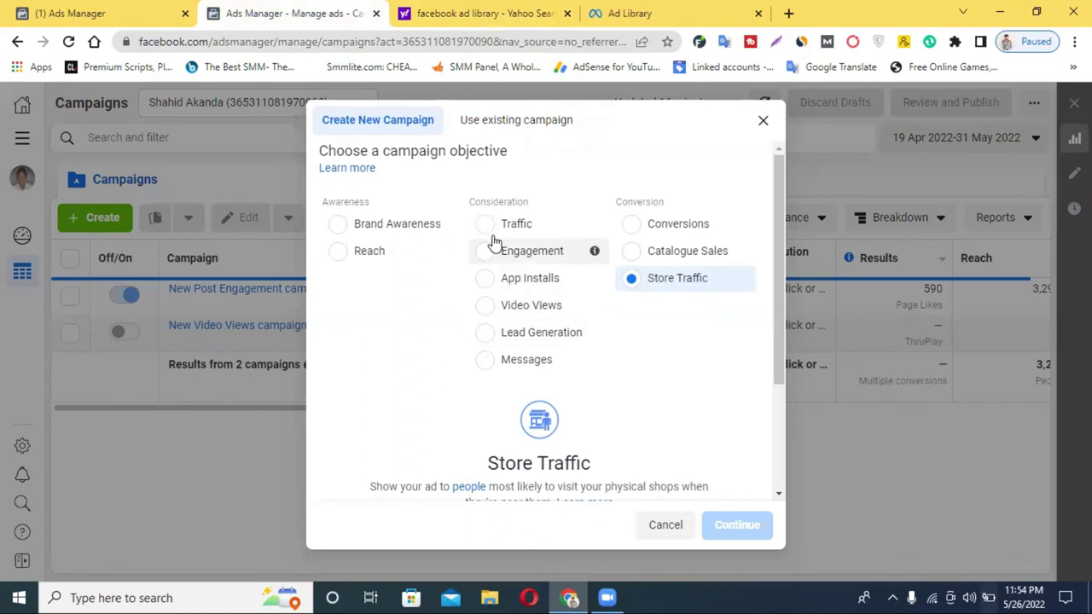
mouse_move(592, 256)
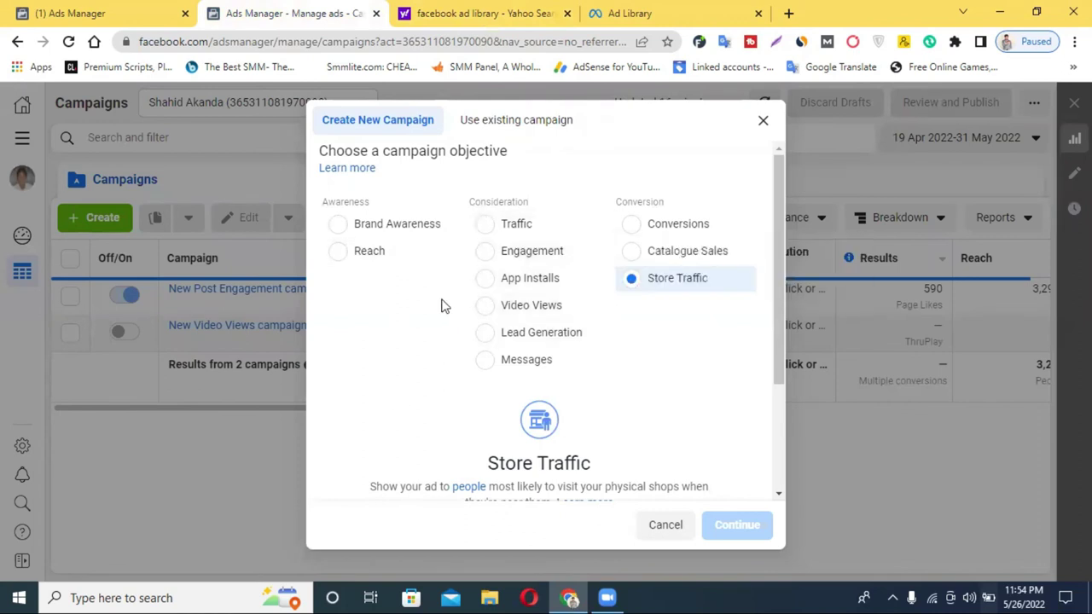